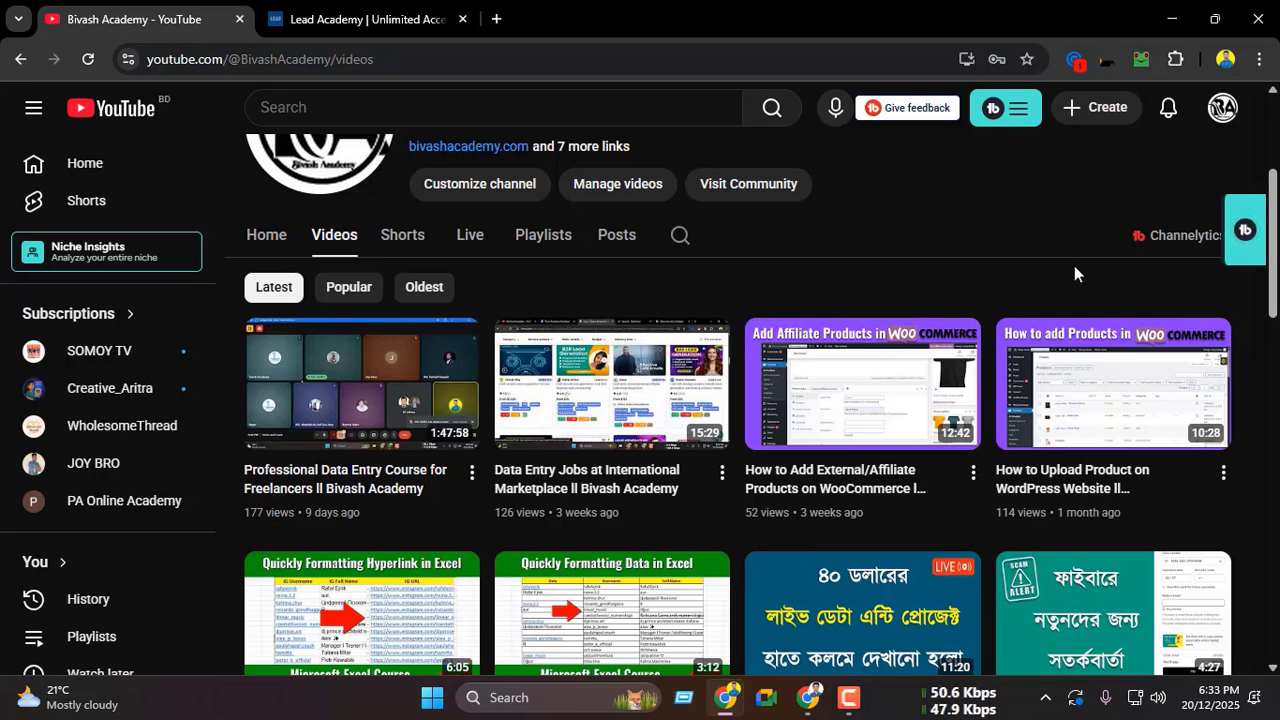
Step: Switch to the browser window with the ezCater page and look over the Pok-e-Jo's Smokehouse catering menu
scroll(1067, 264, up, 3)
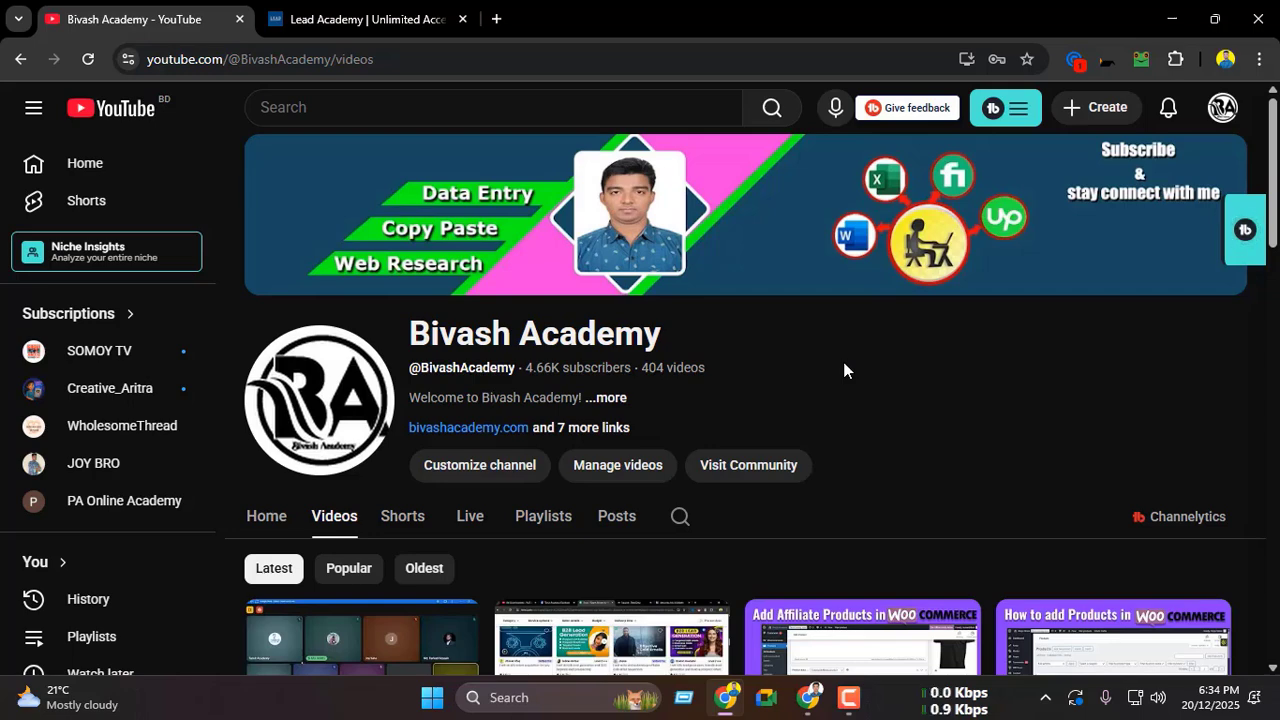
click(808, 697)
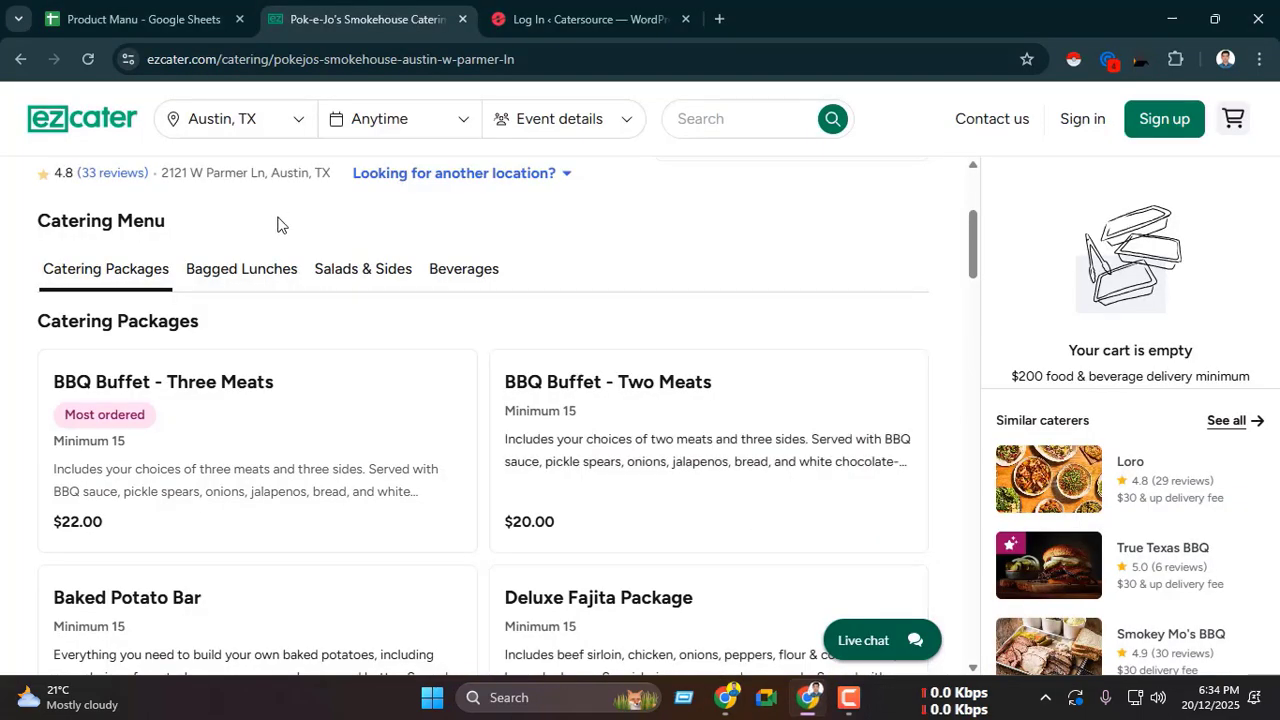
scroll(280, 230, up, 1)
scroll(337, 249, down, 6)
scroll(380, 280, up, 10)
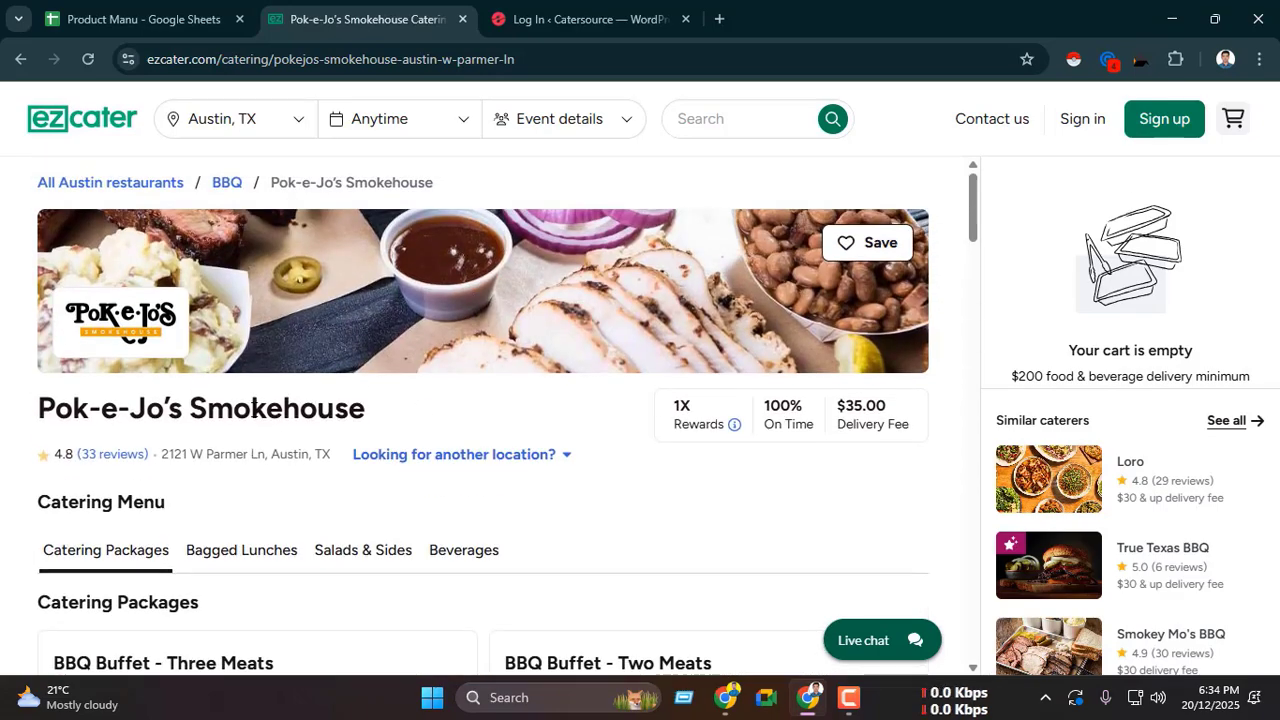
scroll(251, 412, down, 4)
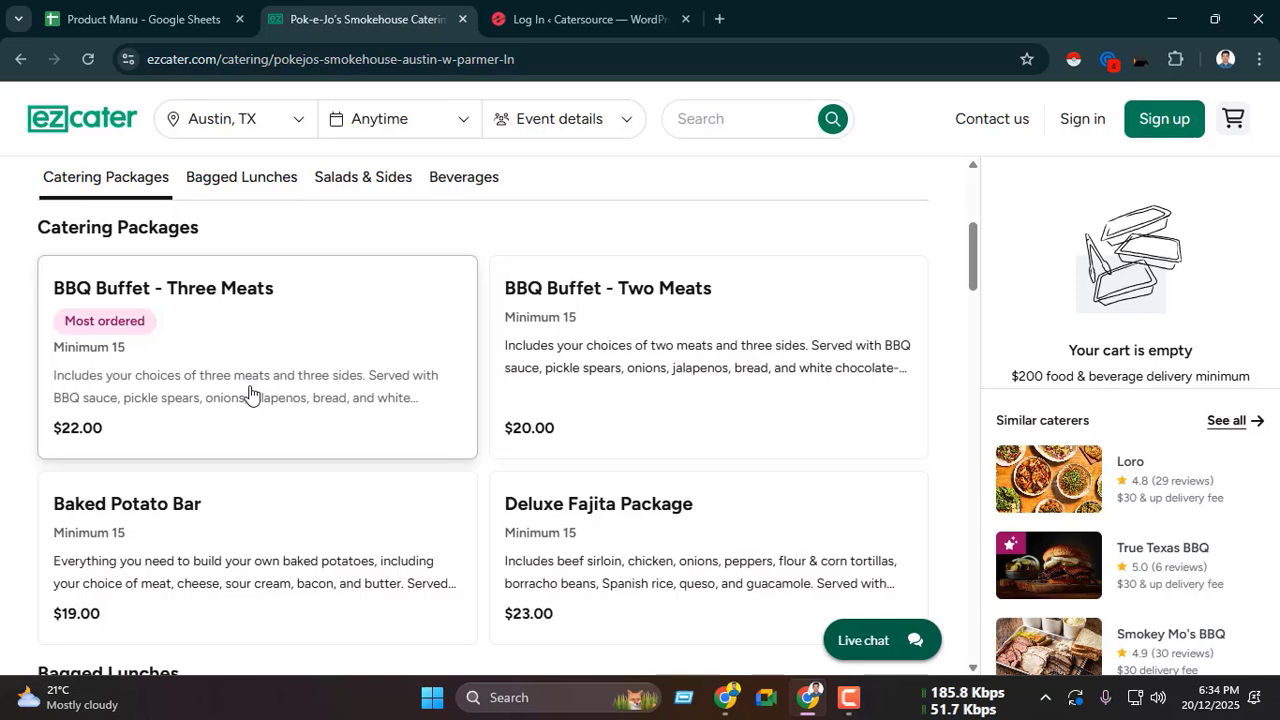
Step: Log in to the Catersource WordPress site with the saved credentials
key(ctrl+Tab)
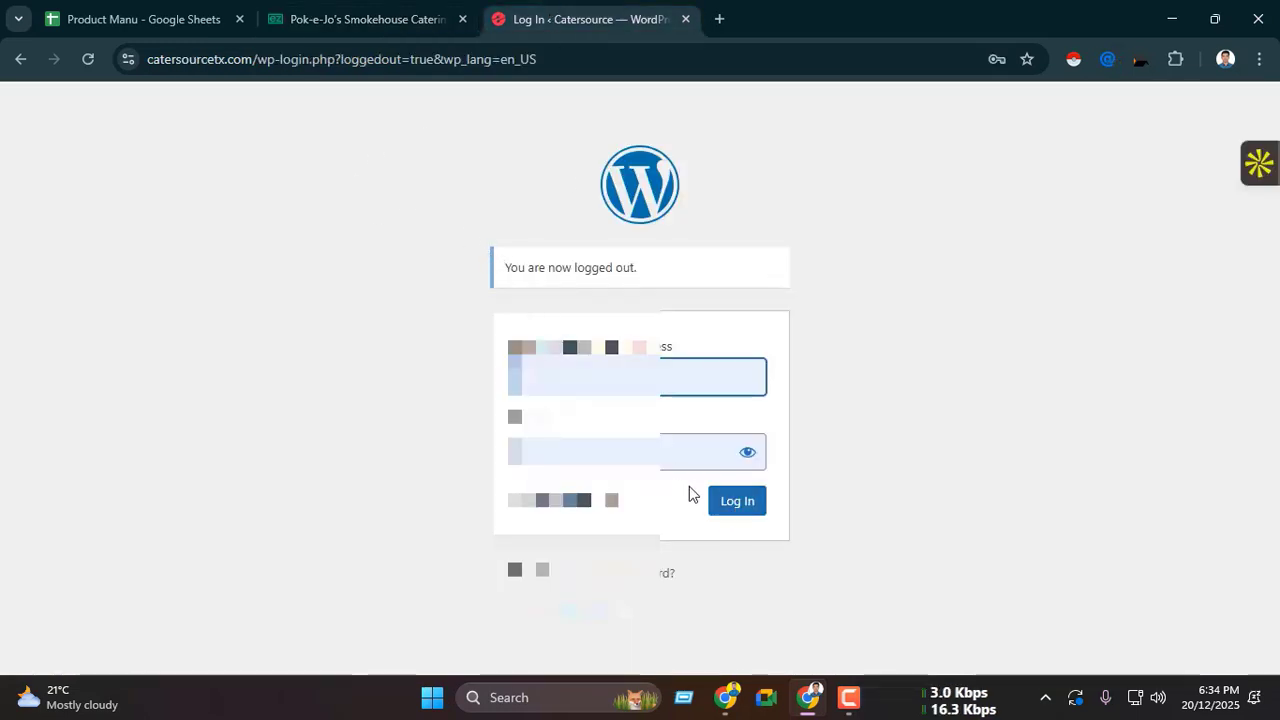
click(750, 503)
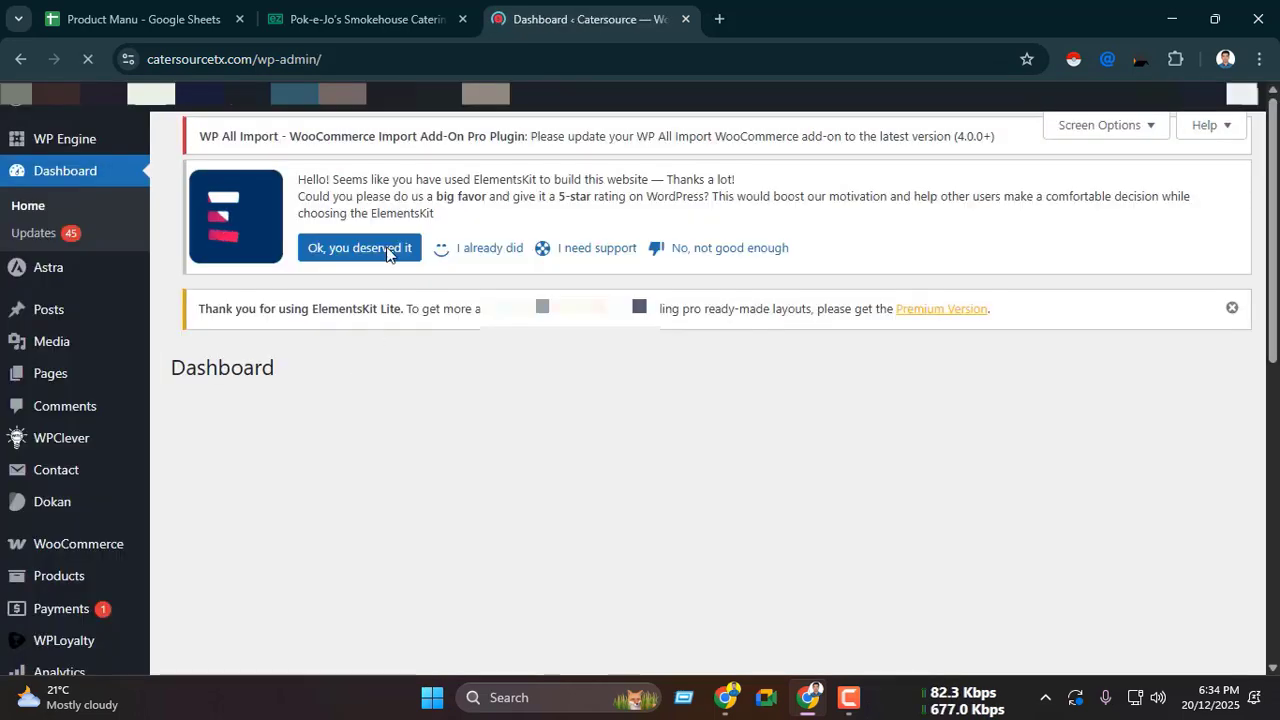
Step: Return to the Pok-e-Jo's Smokehouse page and review its menu sections from Catering Packages to Beverages
click(405, 12)
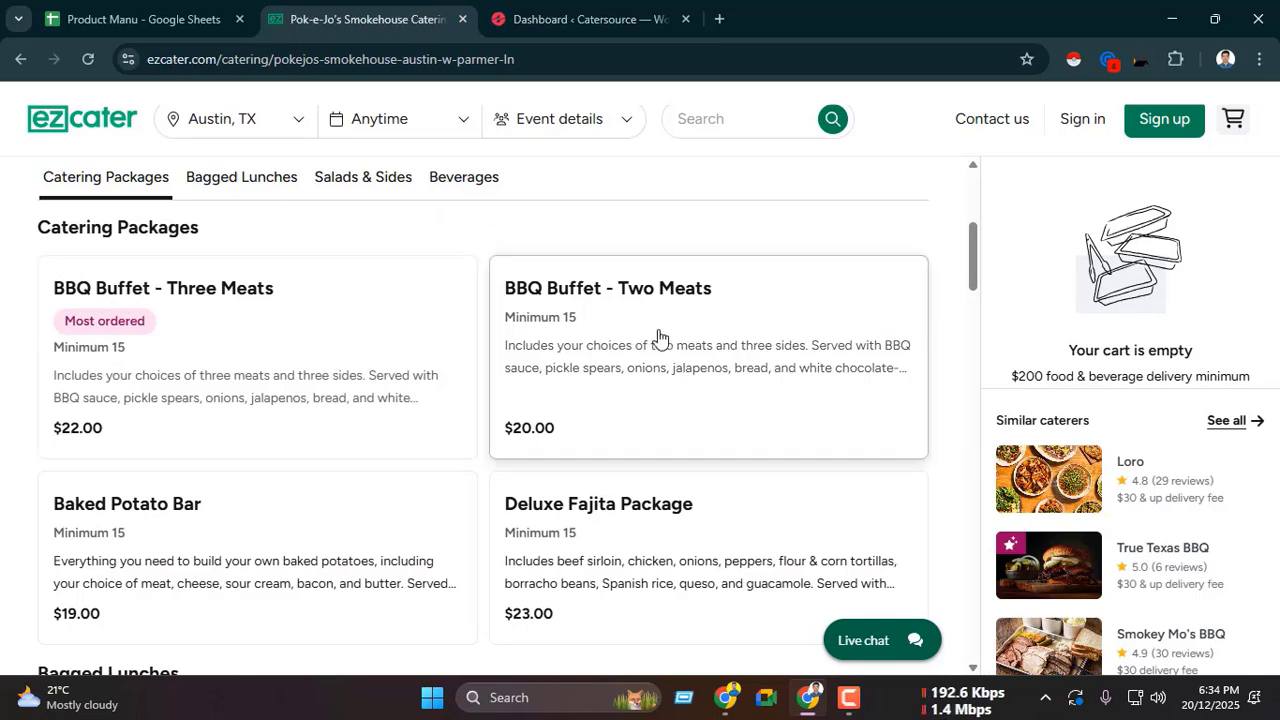
scroll(663, 337, down, 2)
scroll(205, 362, down, 8)
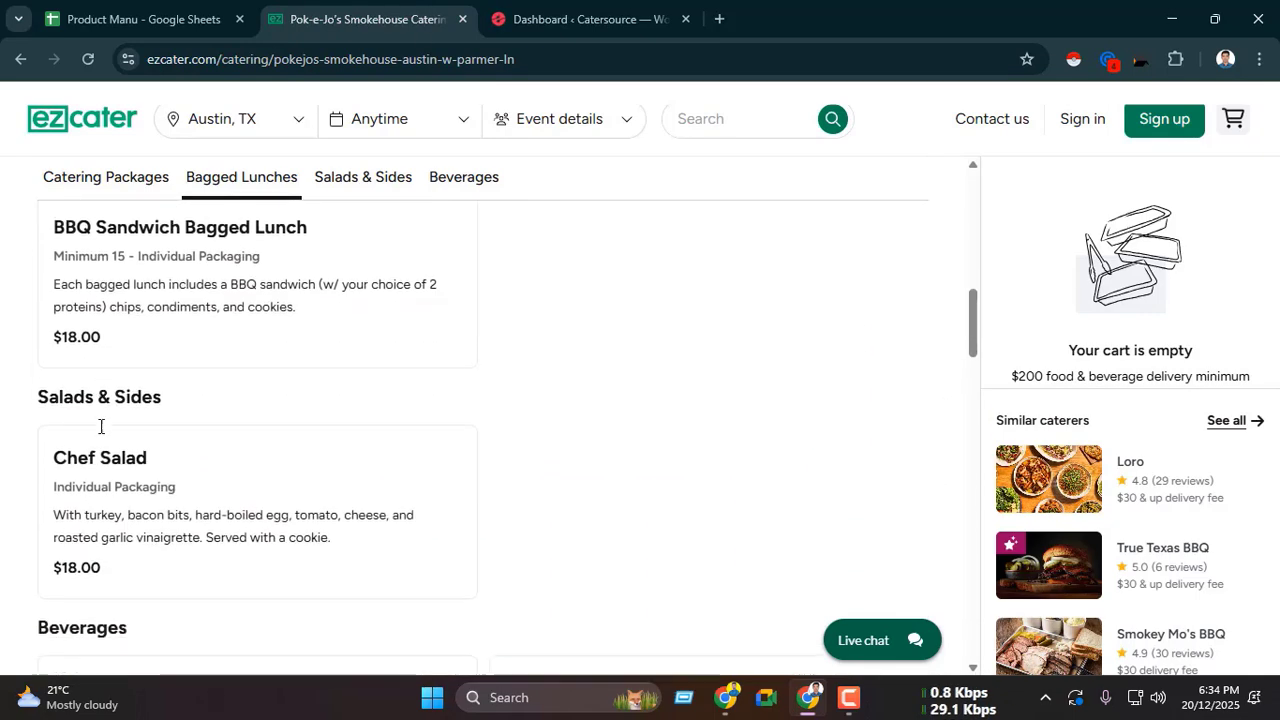
scroll(422, 459, up, 10)
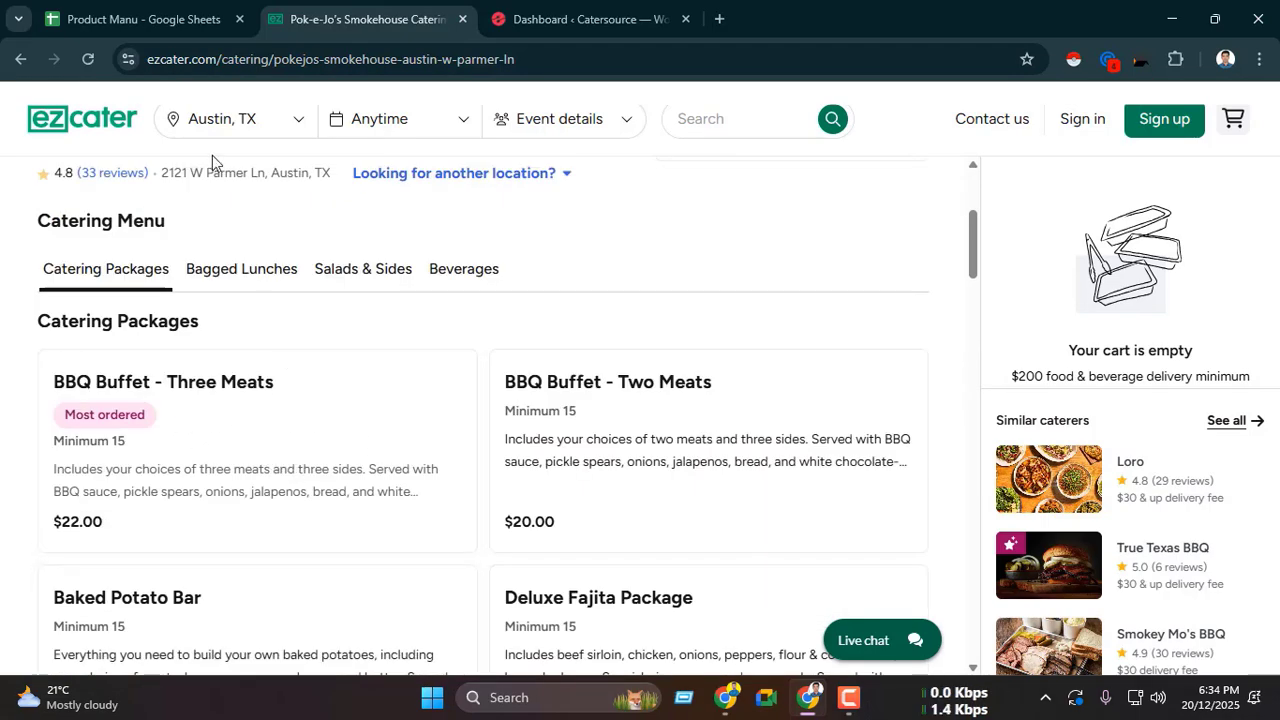
Step: Open the Taco Pegaso link in row 8 of the Product Manu sheet, examine its catering menu and close the page
click(145, 19)
click(340, 362)
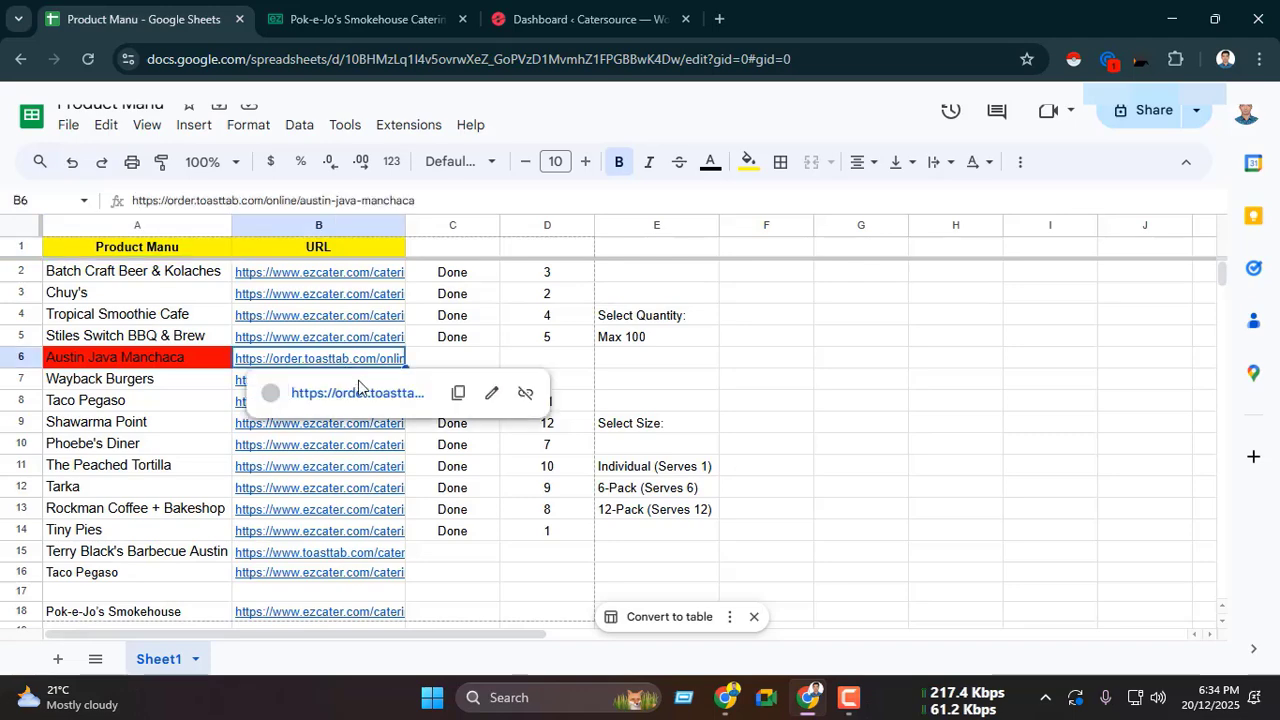
click(184, 404)
click(274, 402)
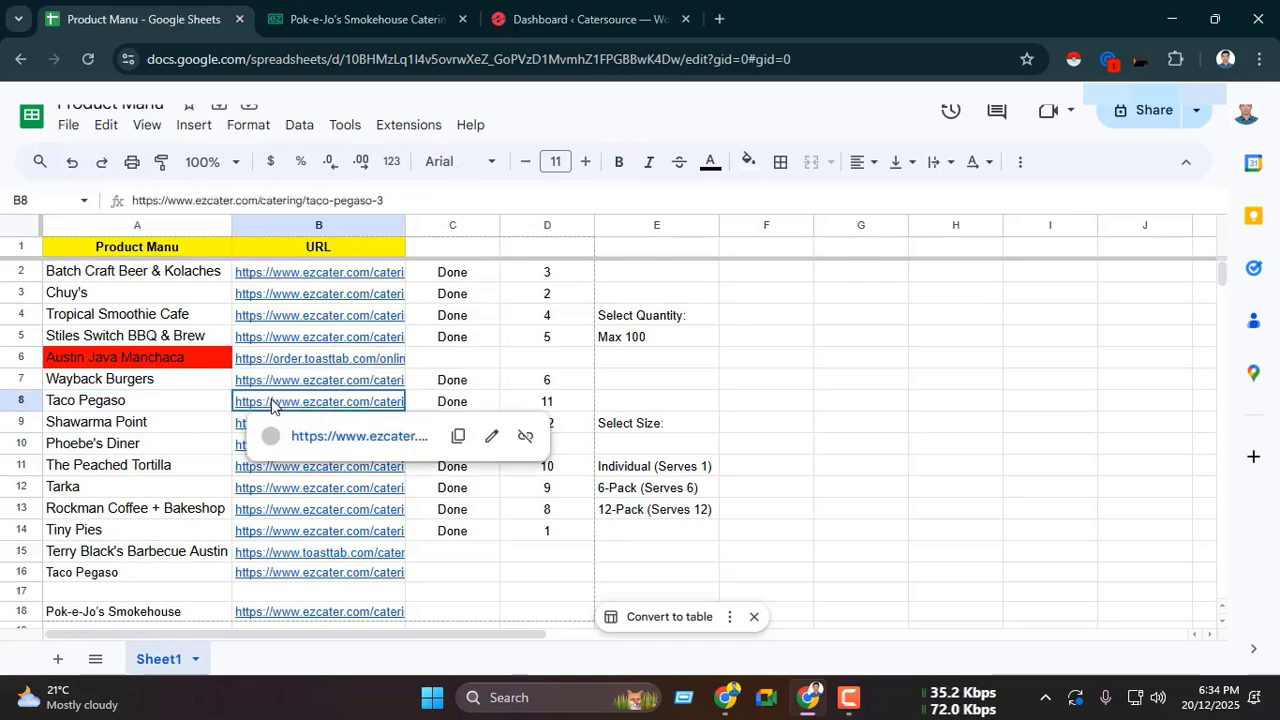
click(330, 438)
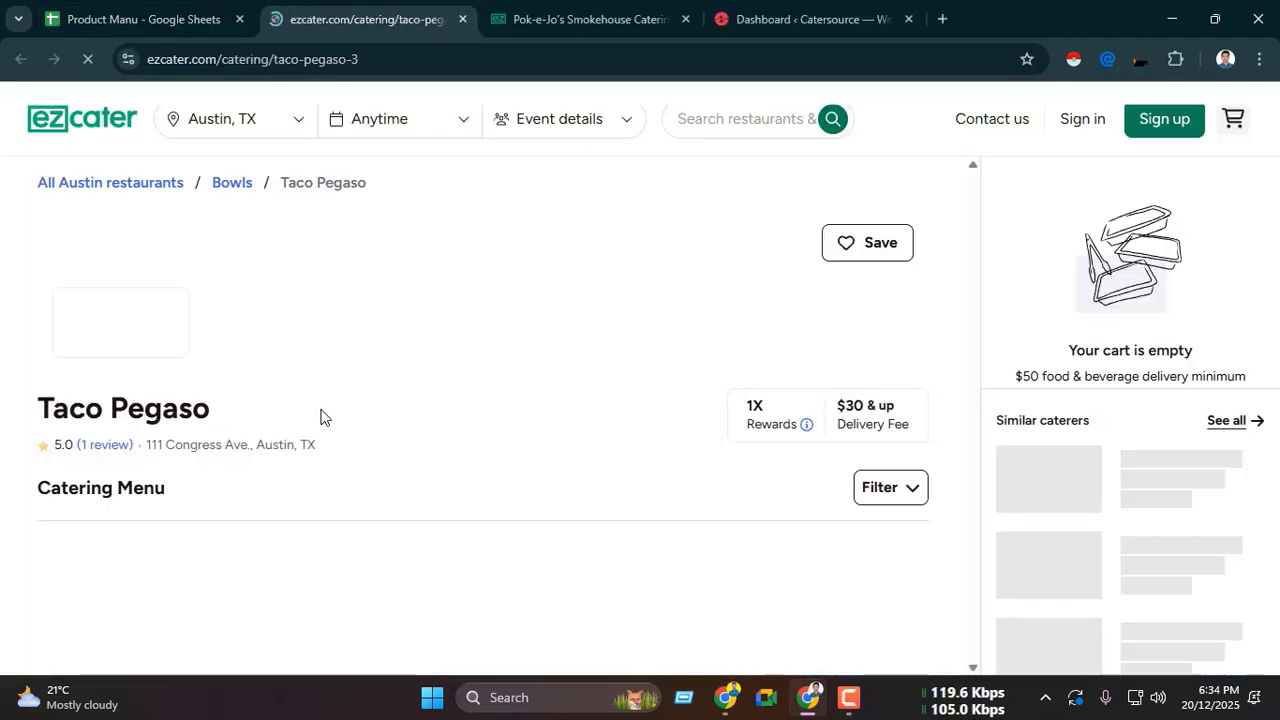
scroll(323, 412, down, 5)
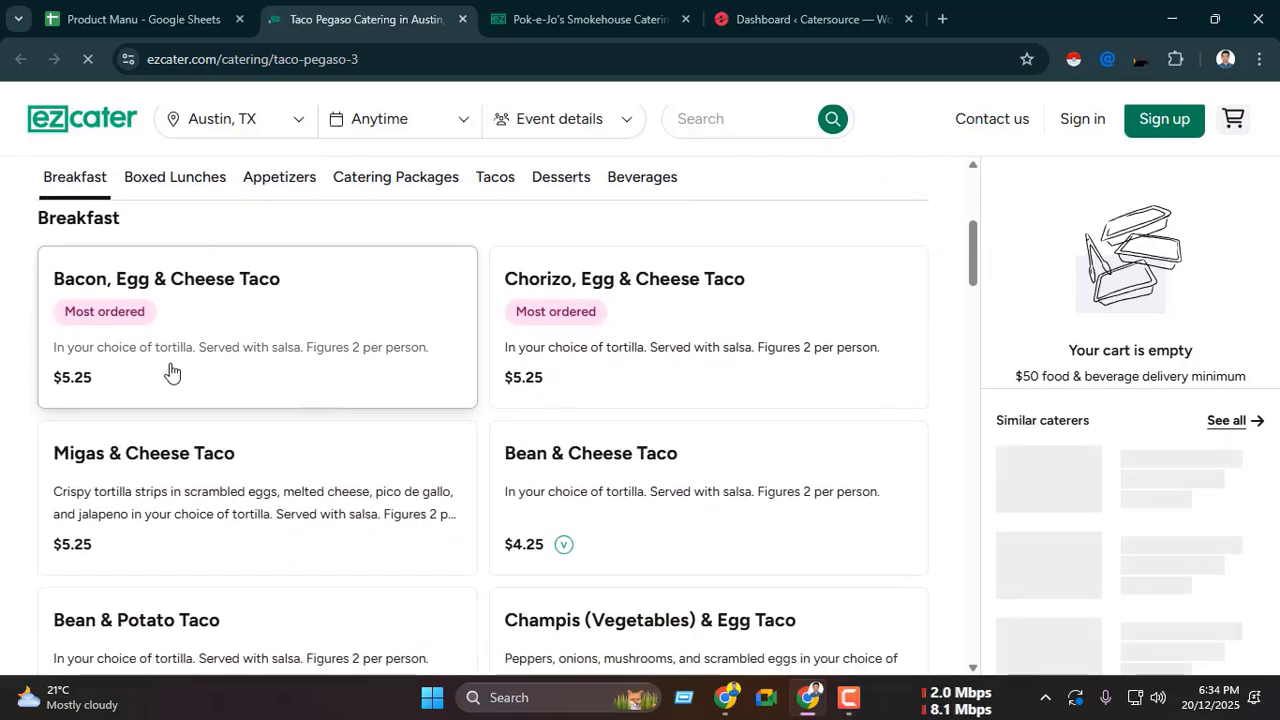
scroll(171, 372, down, 8)
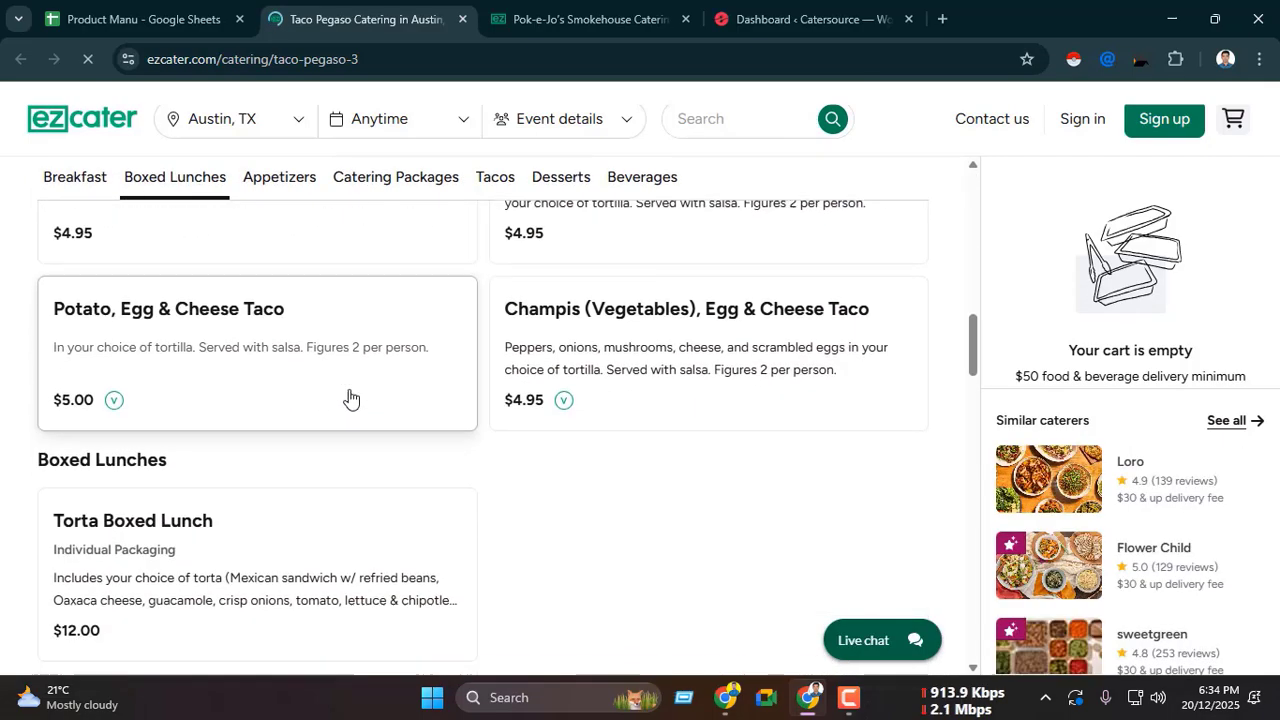
scroll(355, 400, down, 2)
scroll(360, 400, up, 15)
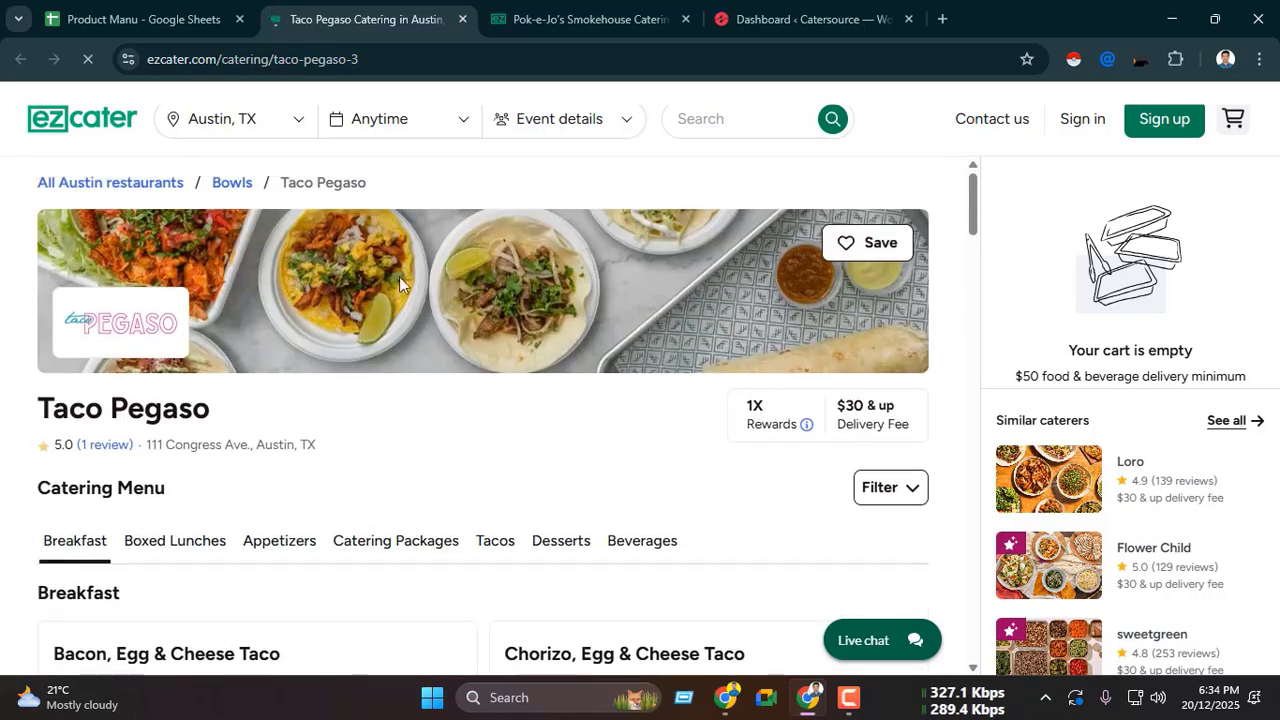
click(462, 19)
Step: Open the Batch Craft Beer & Kolaches link from the Product Manu sheet, look through its menu and close the page
click(143, 8)
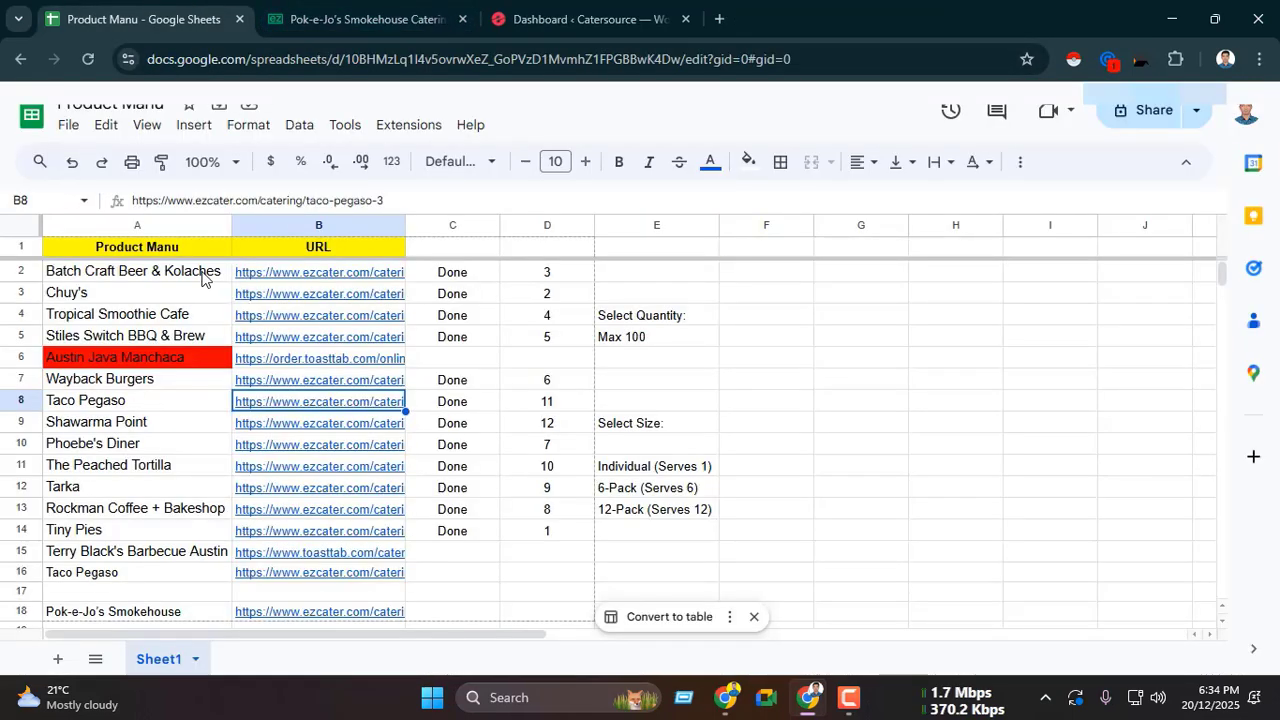
click(306, 275)
click(352, 306)
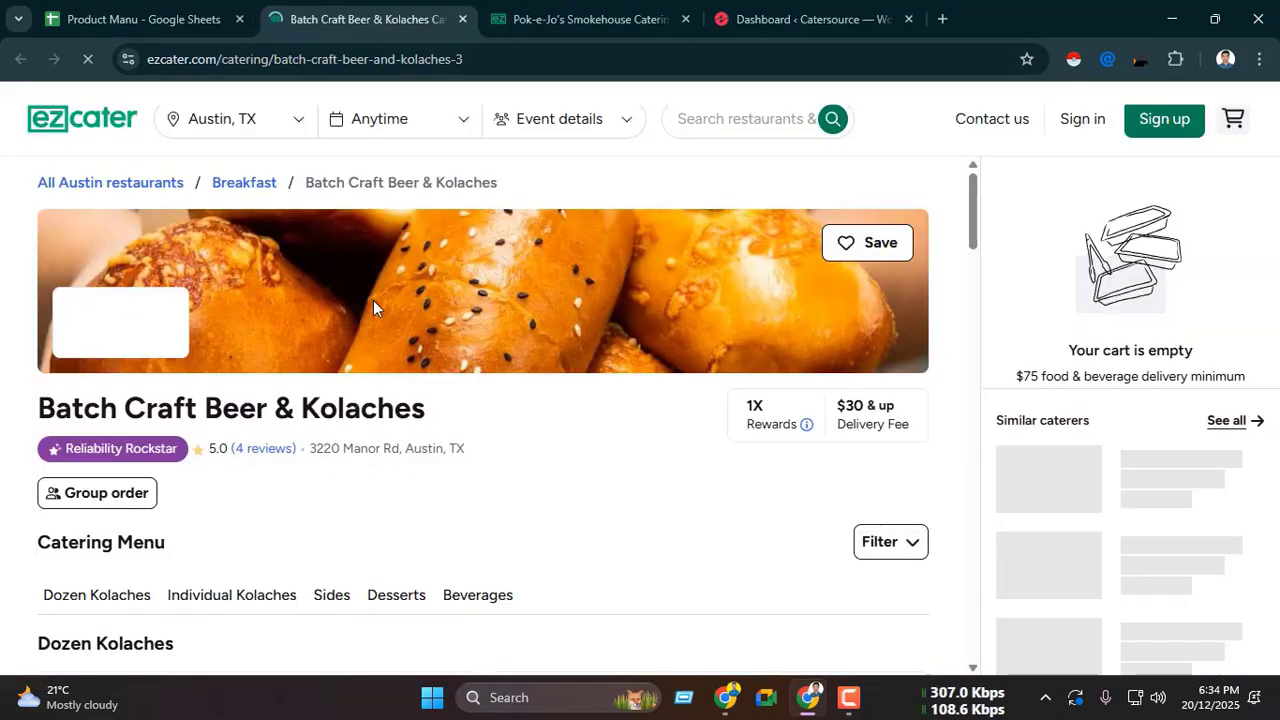
scroll(373, 300, down, 10)
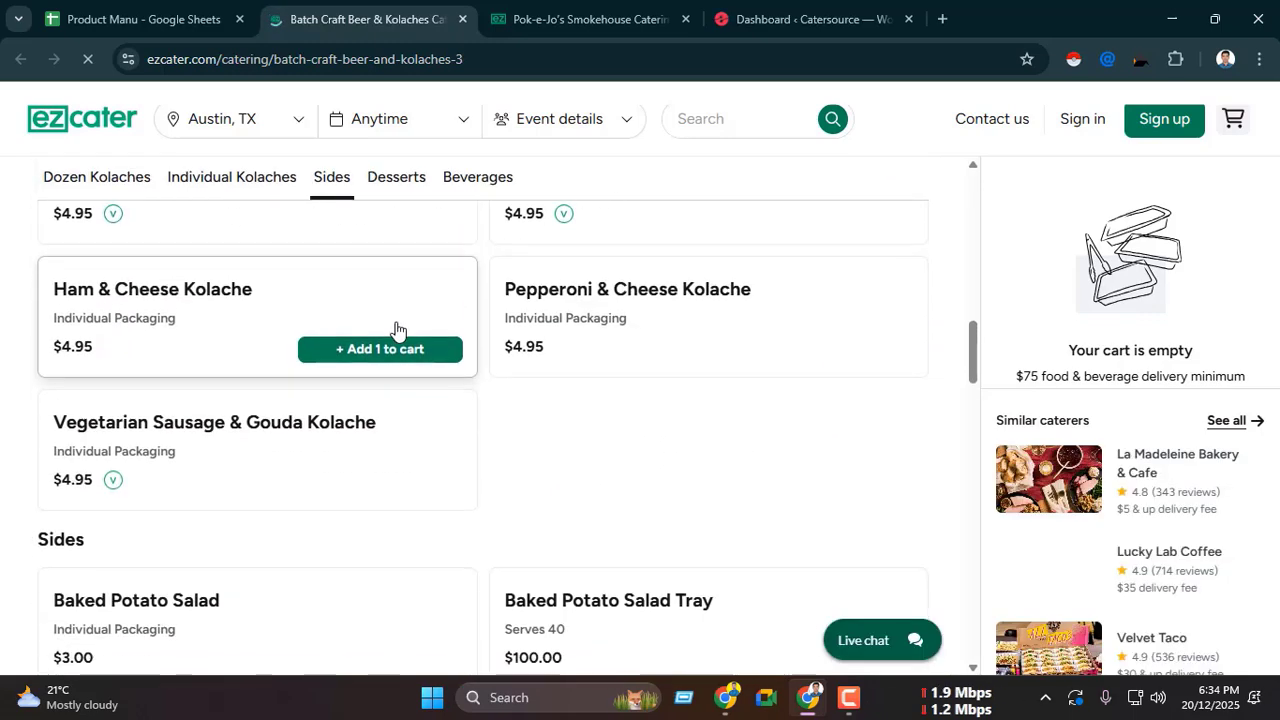
scroll(400, 331, down, 5)
scroll(443, 334, up, 12)
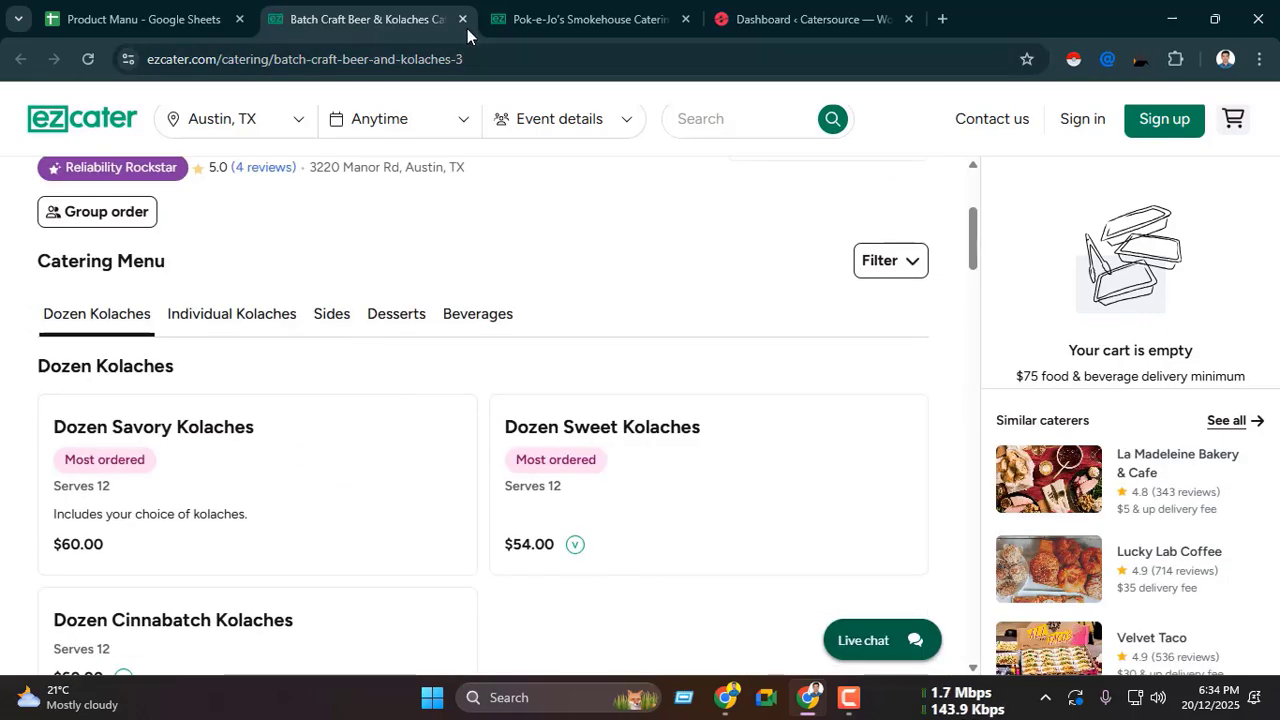
click(462, 19)
Step: Open the Chuy's link from the Product Manu sheet, examine its Appetizers and Catering Packages items, and close the page
click(392, 296)
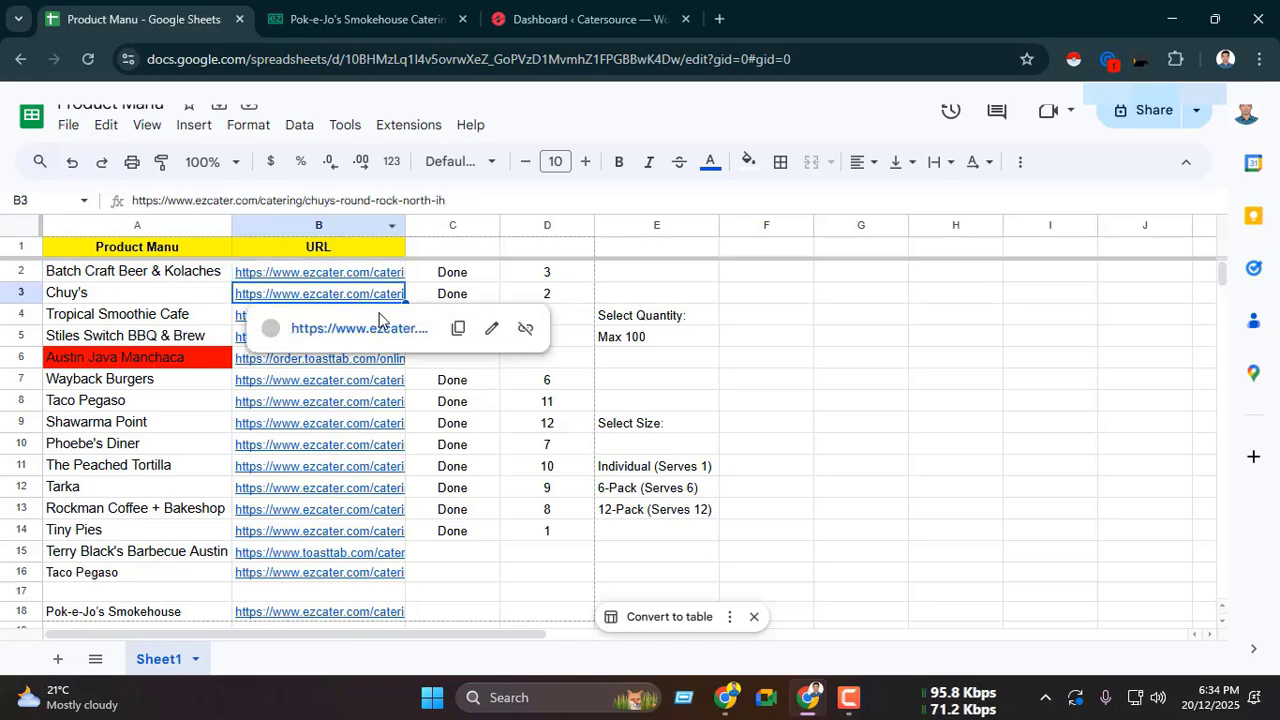
click(383, 326)
scroll(414, 325, down, 2)
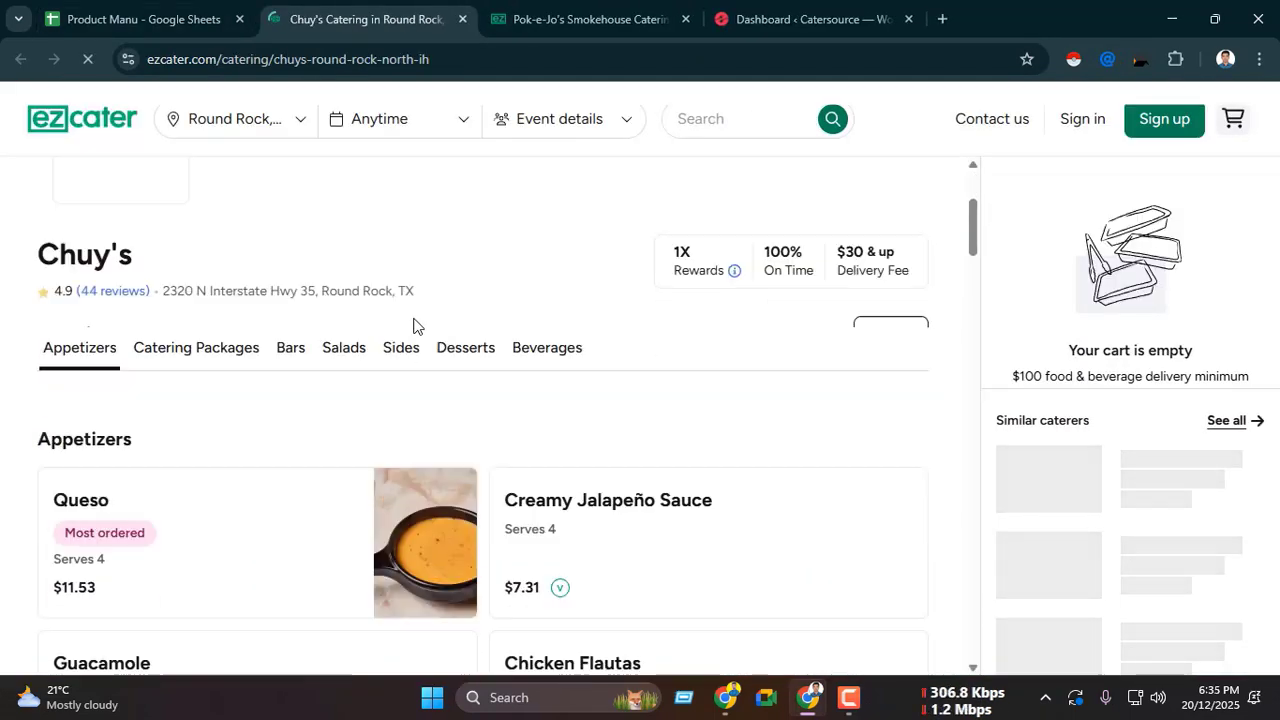
scroll(413, 325, down, 3)
scroll(423, 326, up, 2)
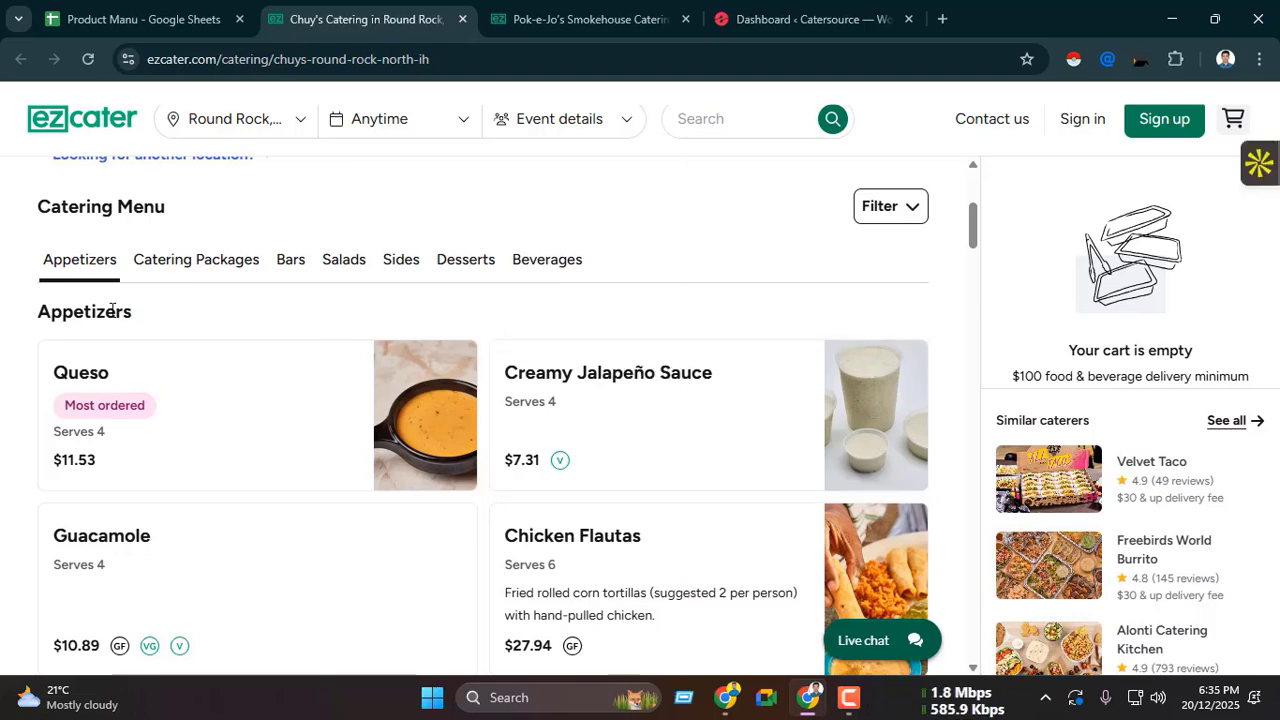
scroll(340, 349, down, 2)
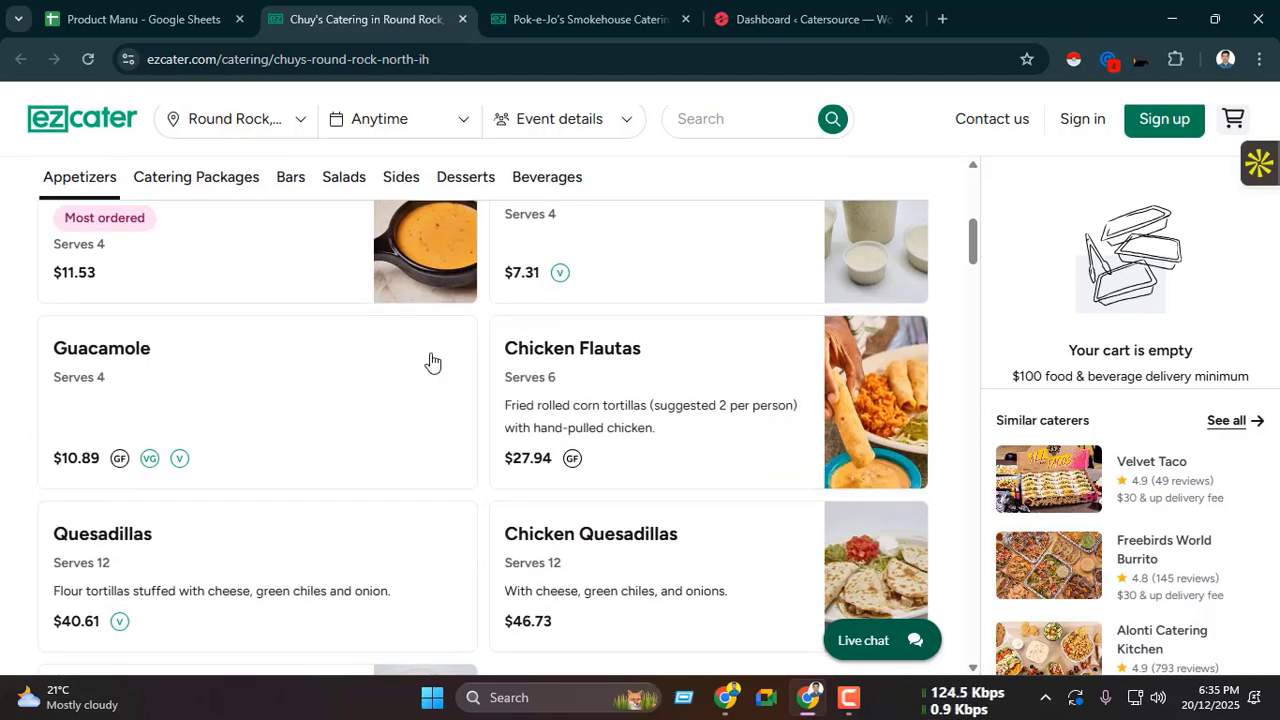
scroll(470, 355, up, 1)
scroll(560, 350, down, 3)
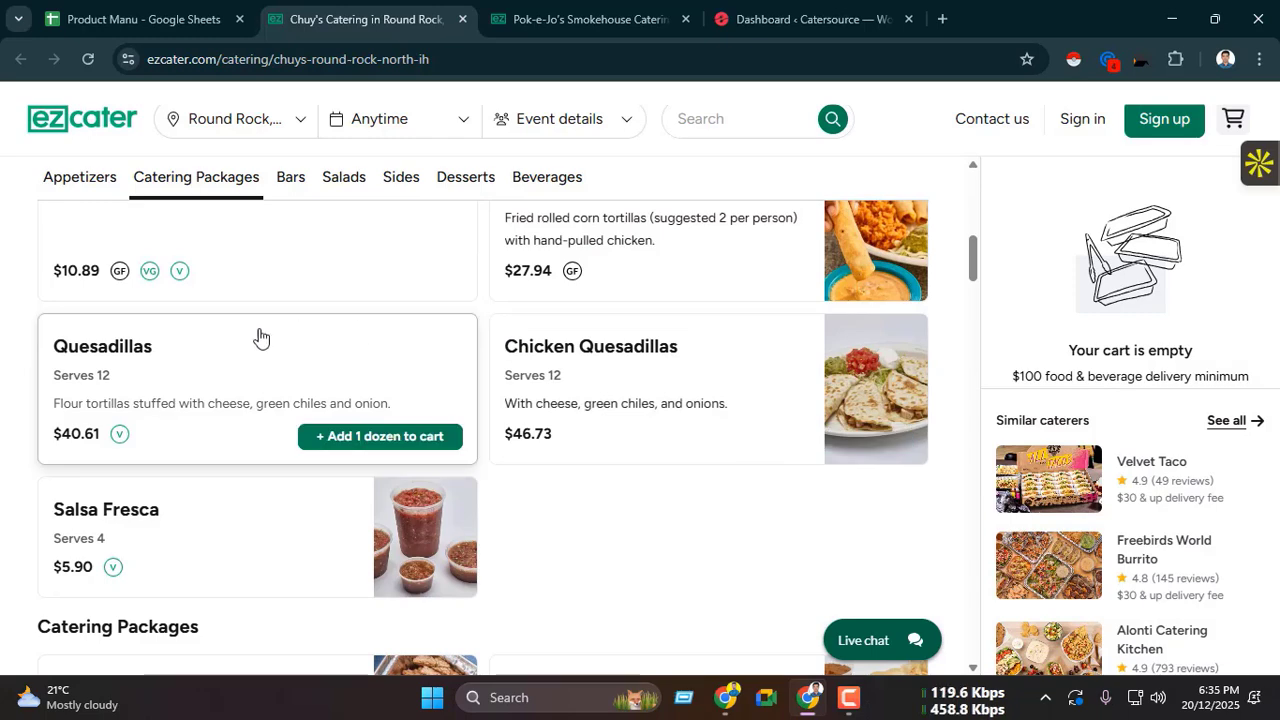
scroll(590, 350, up, 3)
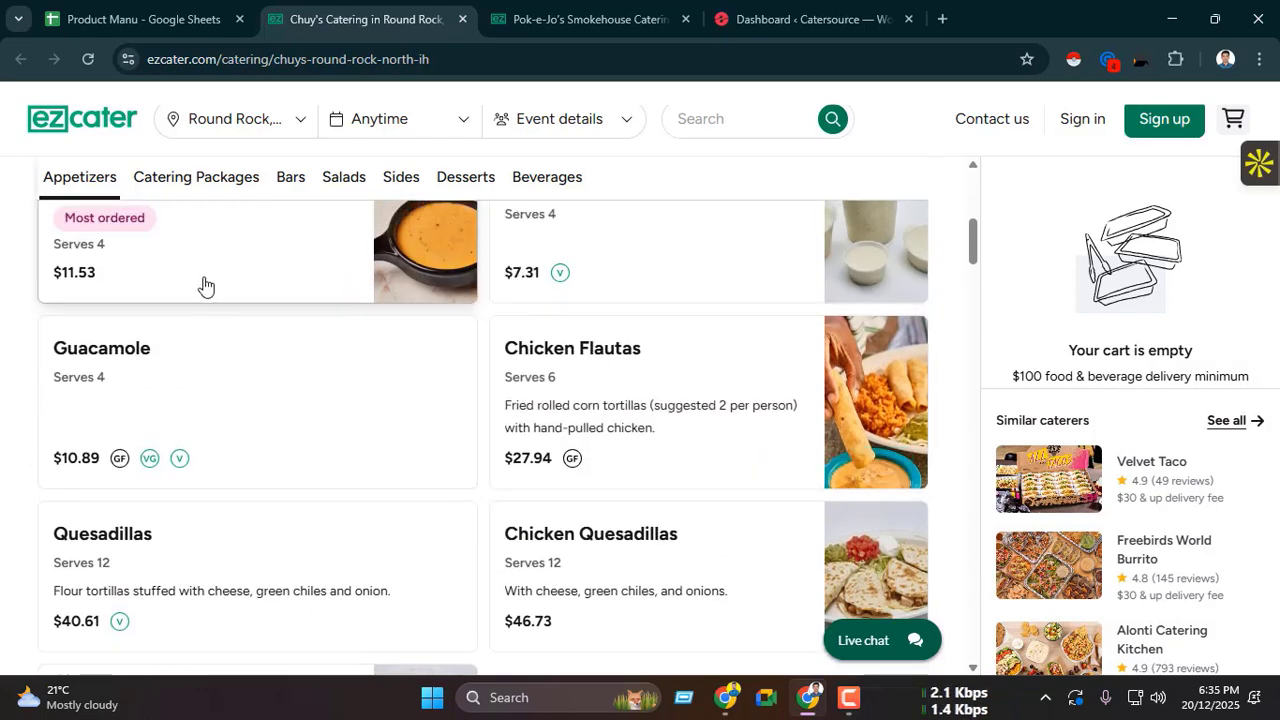
scroll(300, 340, up, 2)
scroll(757, 389, down, 2)
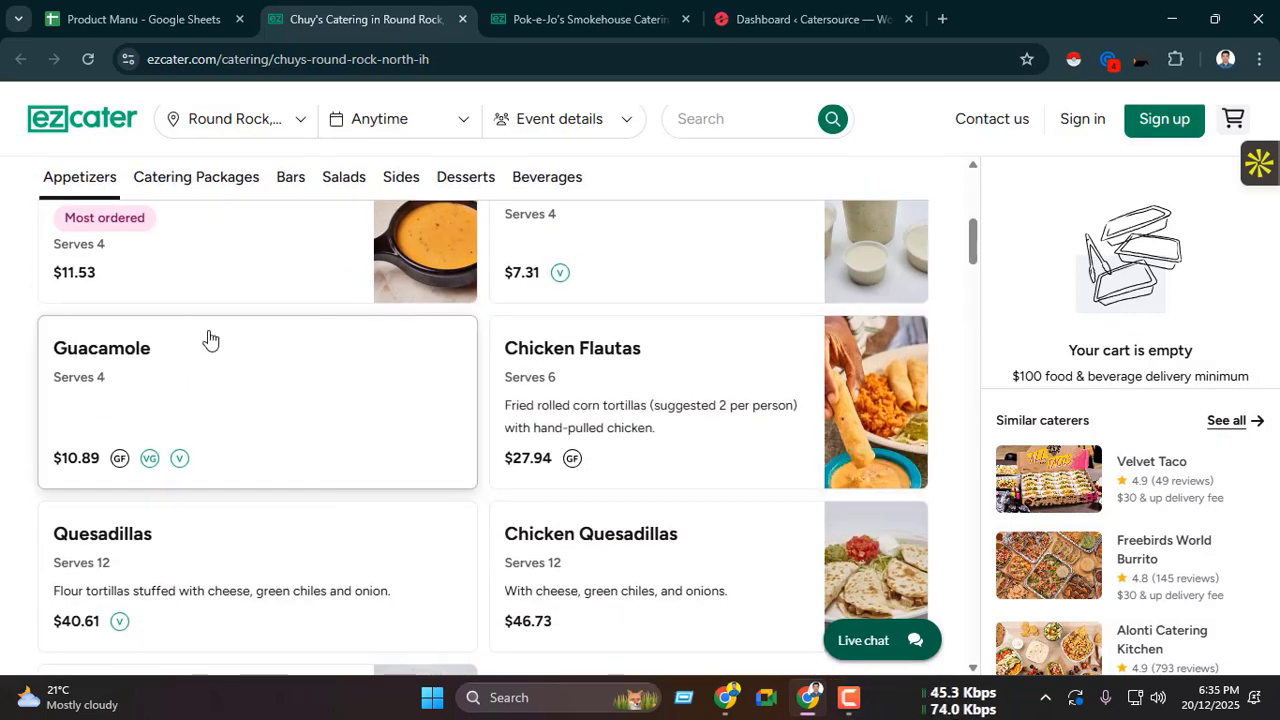
scroll(414, 428, down, 6)
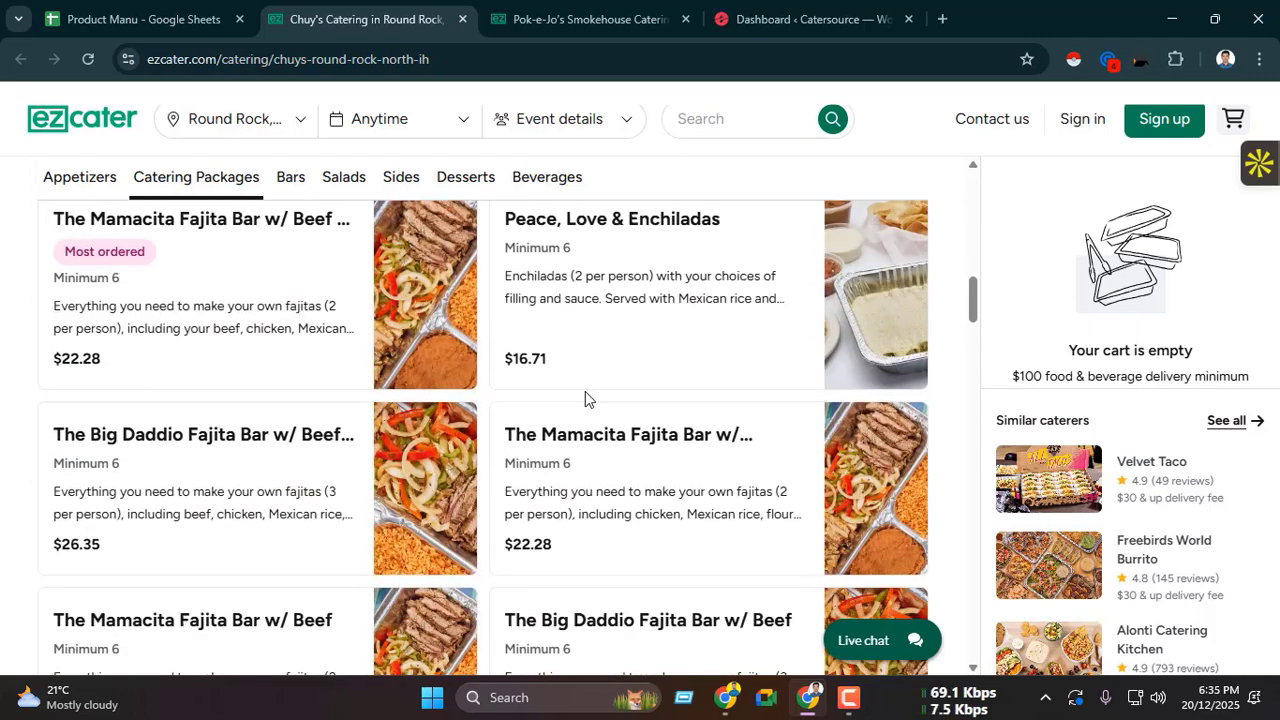
click(462, 19)
Step: Open the list of all products in the Catersource WordPress admin and look through the existing products
click(395, 25)
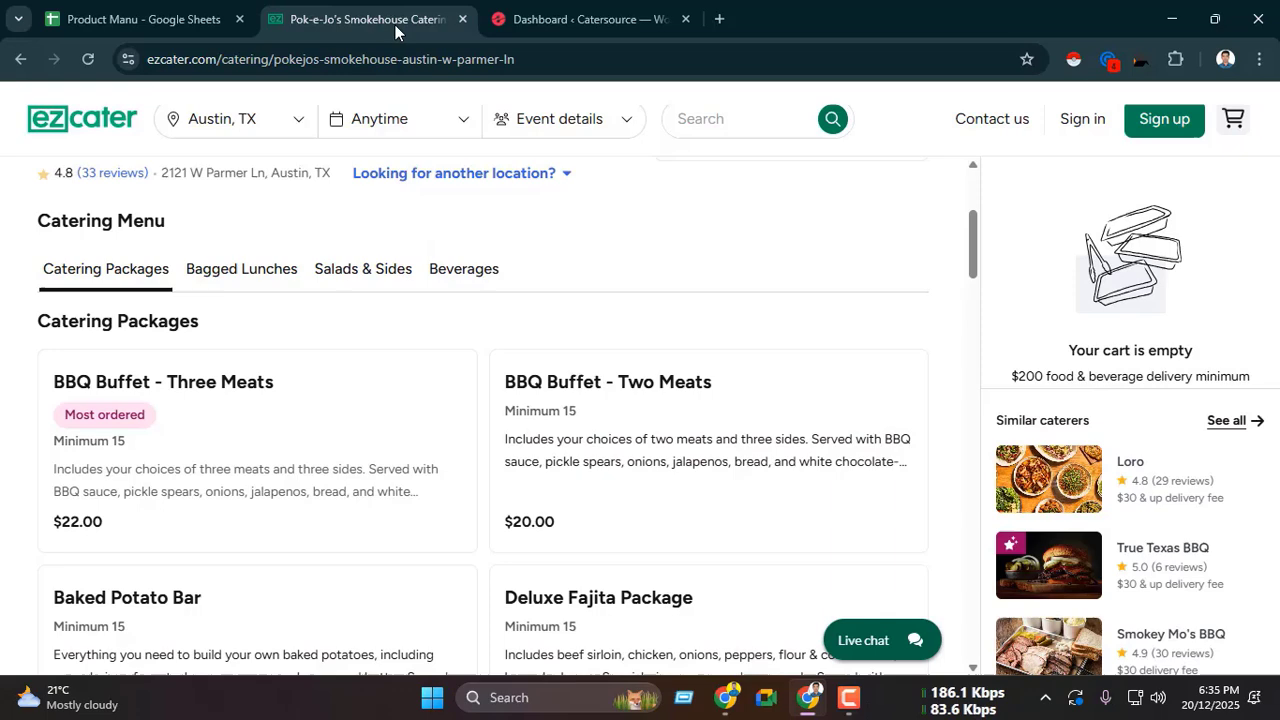
click(522, 8)
scroll(95, 388, down, 2)
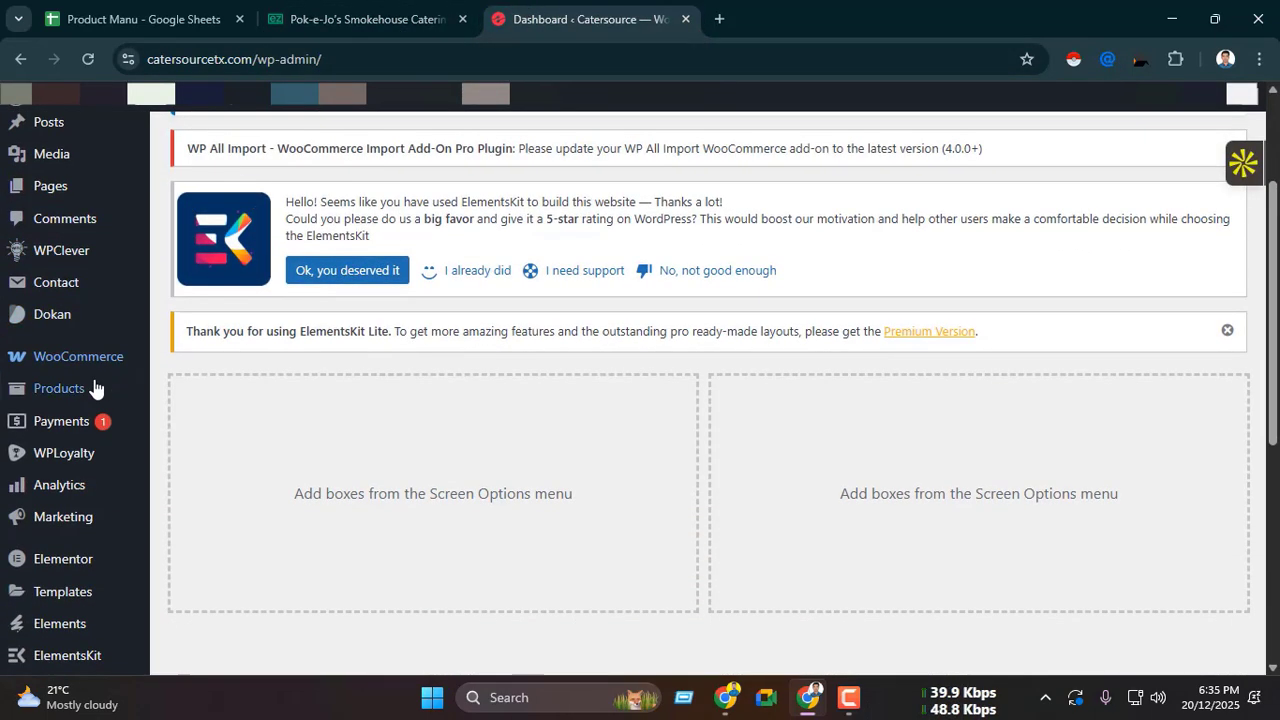
mouse_move(82, 393)
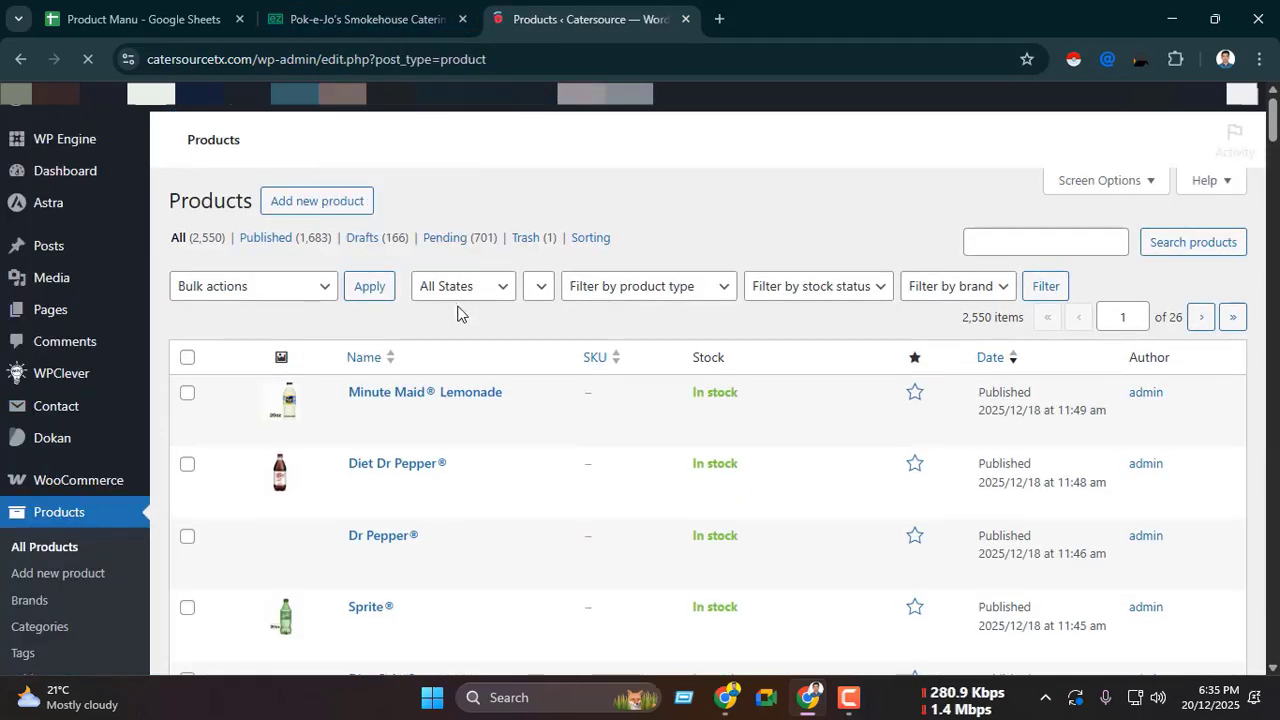
scroll(589, 337, down, 8)
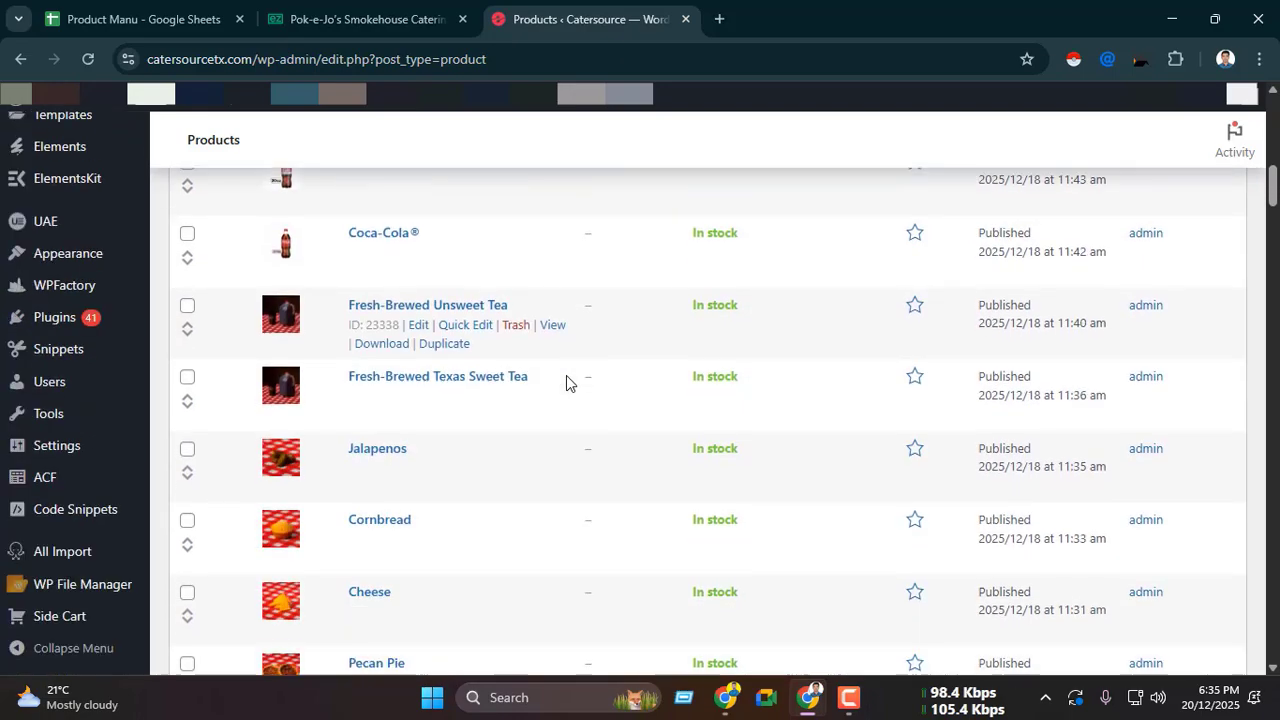
scroll(566, 383, down, 5)
scroll(563, 389, up, 15)
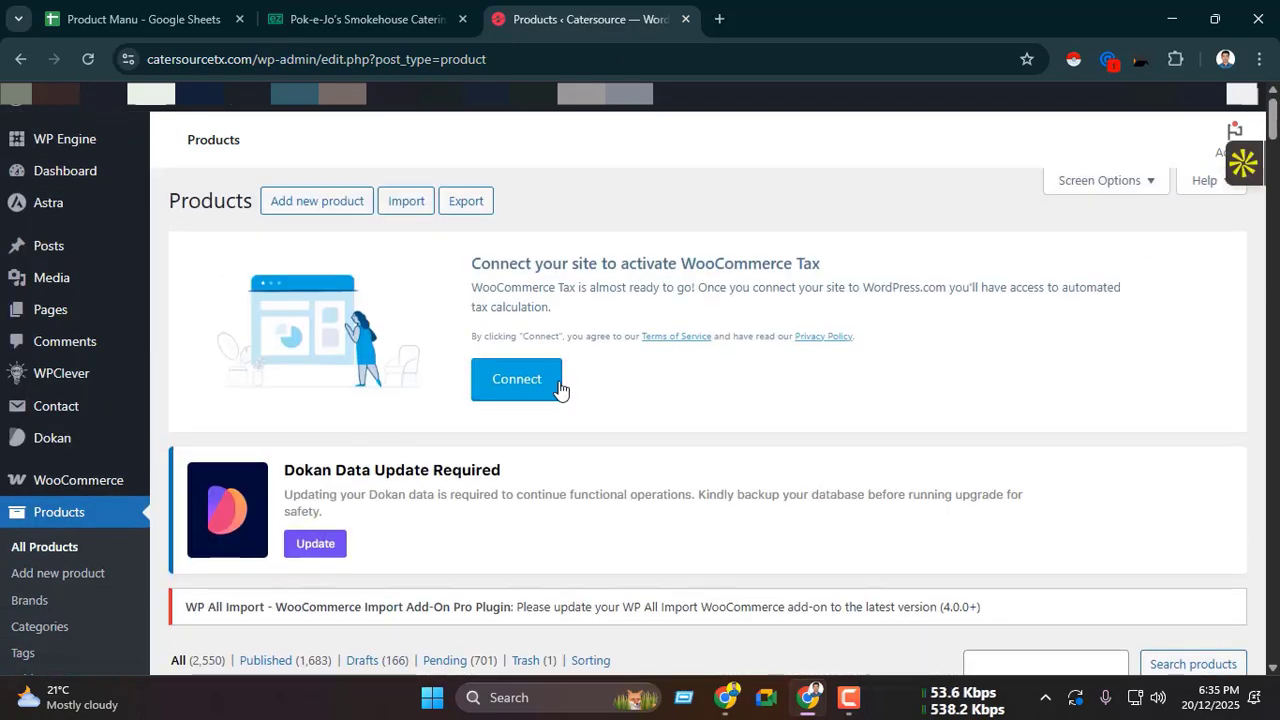
scroll(391, 397, down, 3)
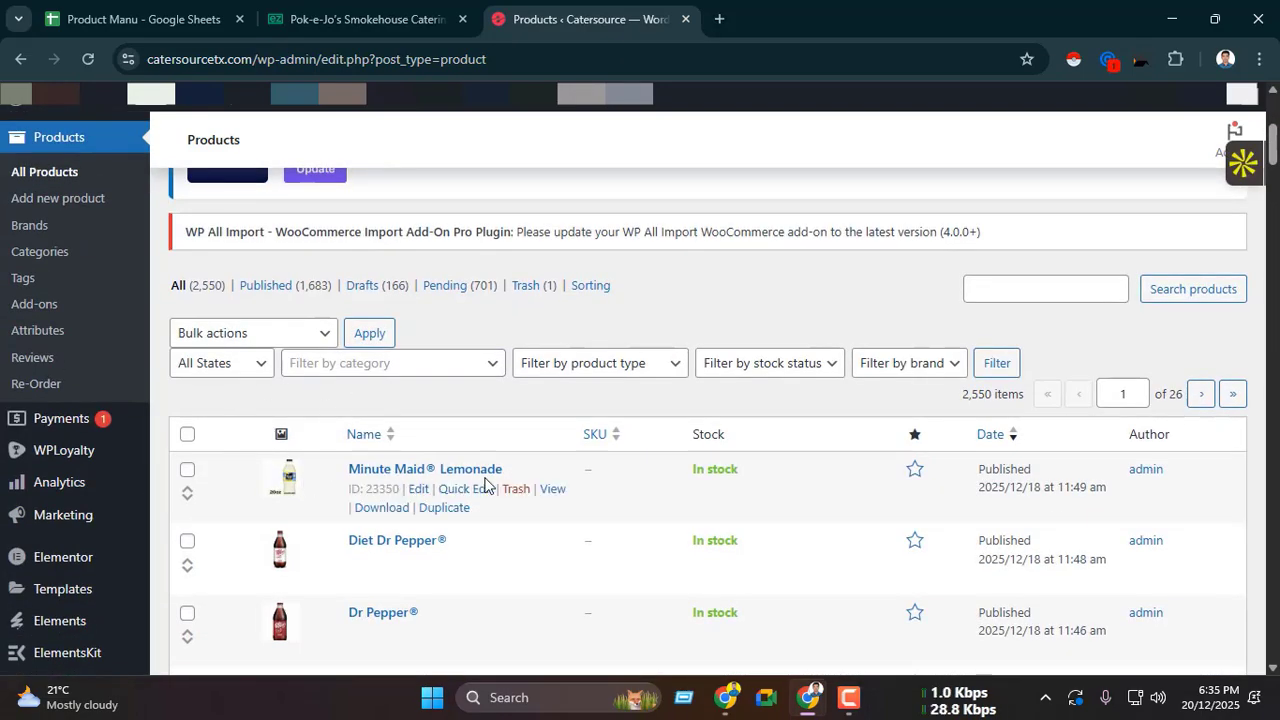
scroll(485, 480, up, 5)
Step: Open the details of the BBQ Buffet - Three Meats package on the Pok-e-Jo's Smokehouse page
click(370, 19)
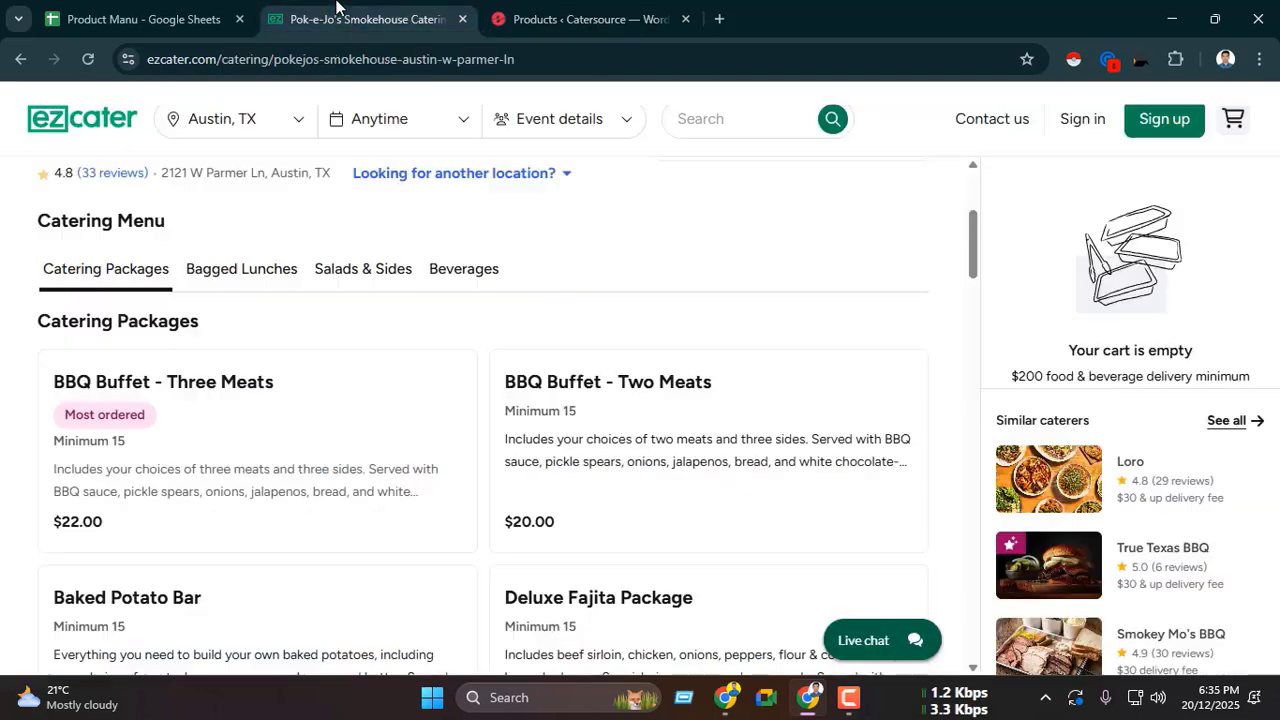
click(224, 421)
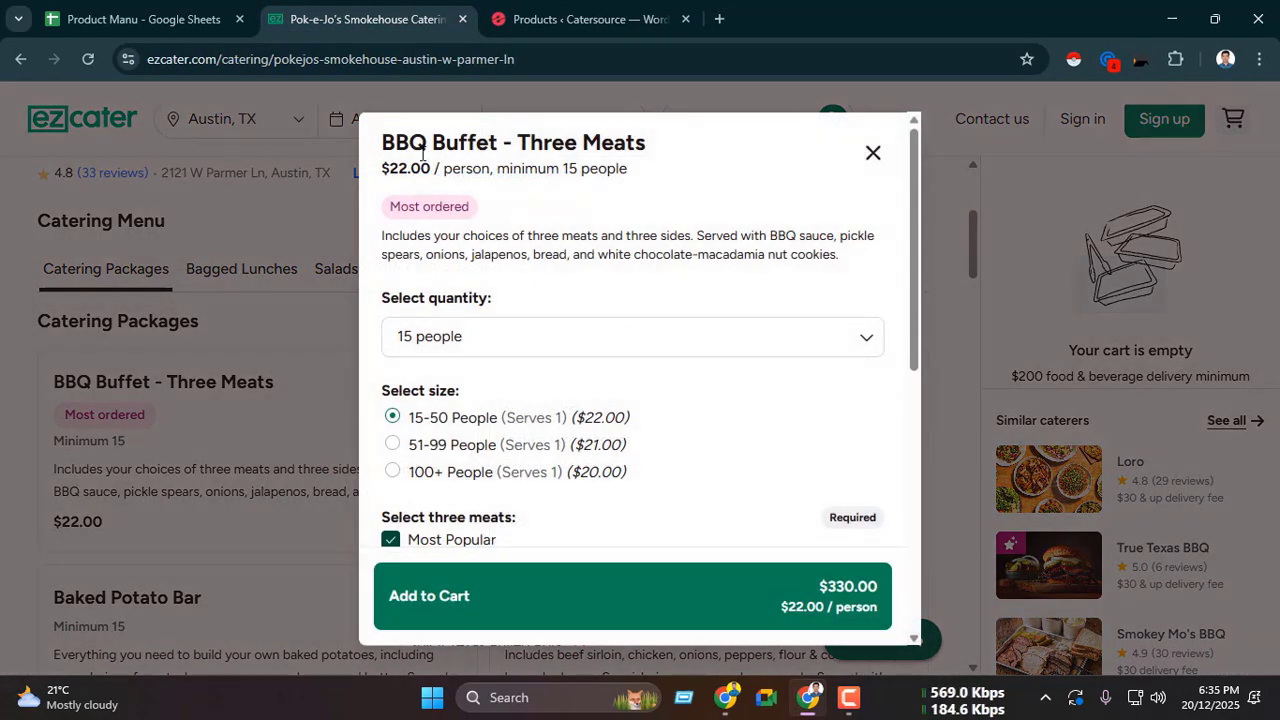
Step: Examine the name, price, description and quantity choices in the BBQ Buffet - Three Meats details
drag(381, 144, 648, 143)
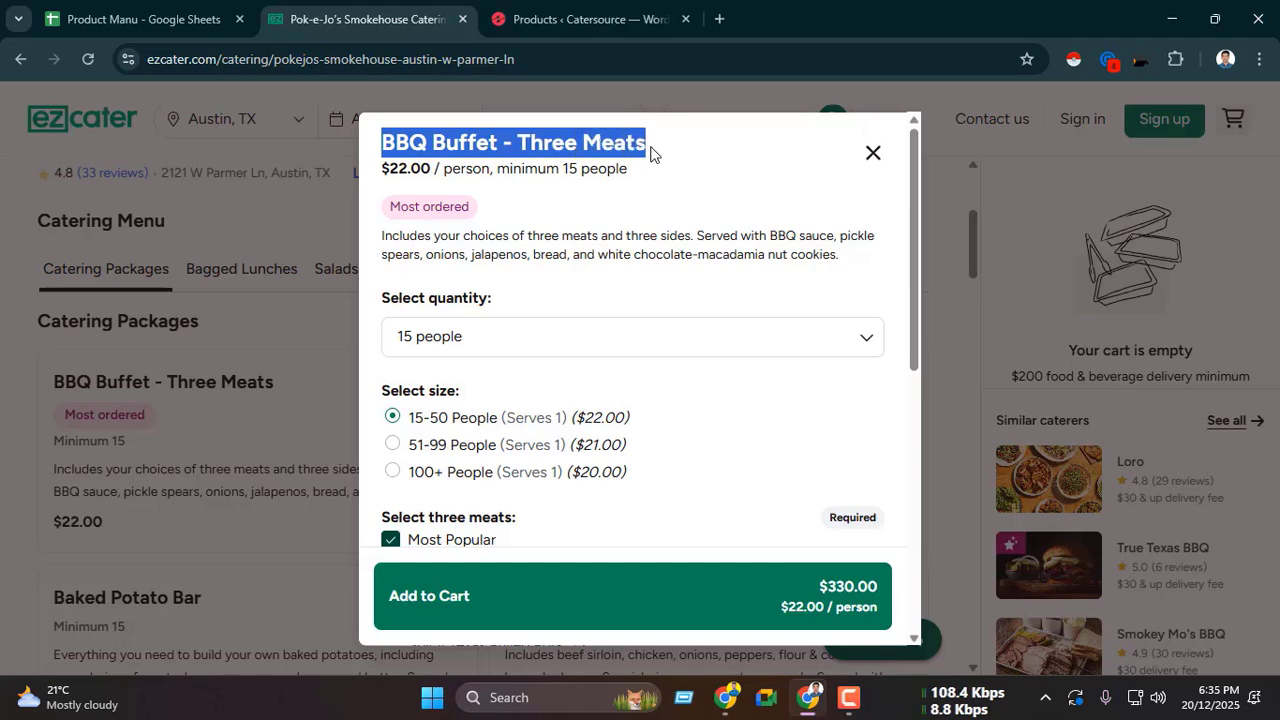
drag(443, 168, 604, 167)
drag(456, 254, 598, 254)
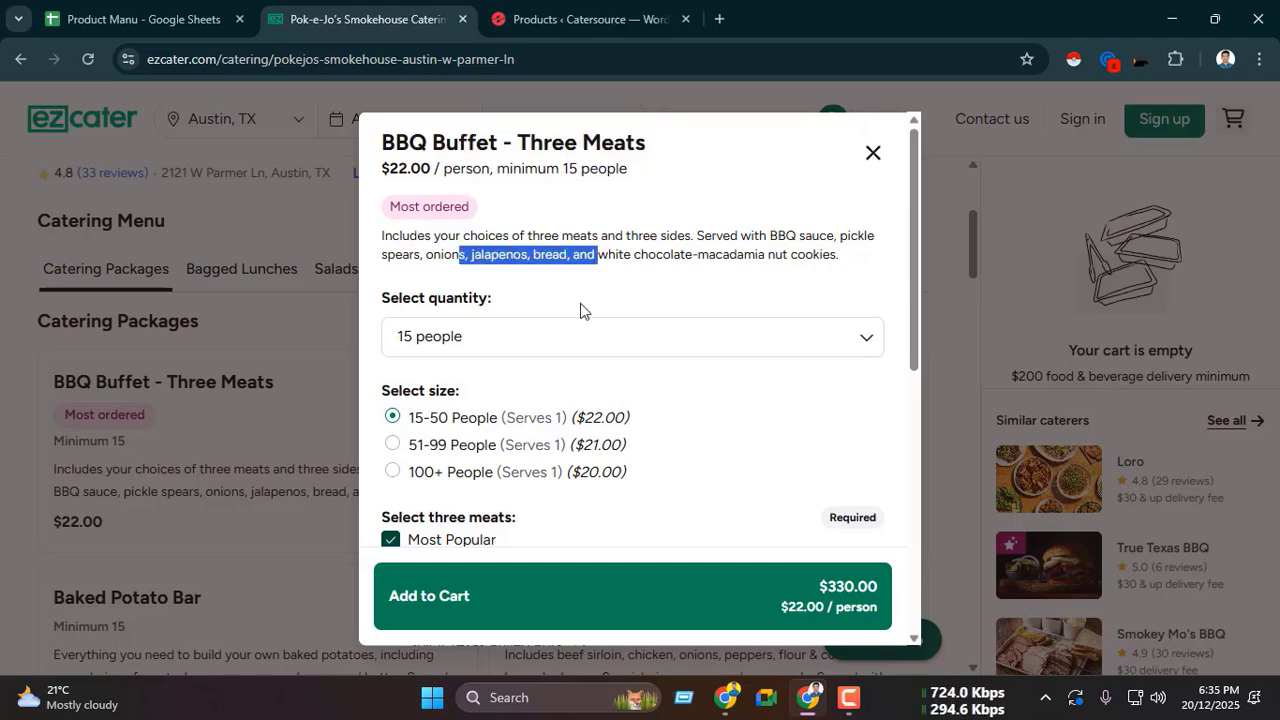
drag(381, 298, 515, 307)
click(457, 296)
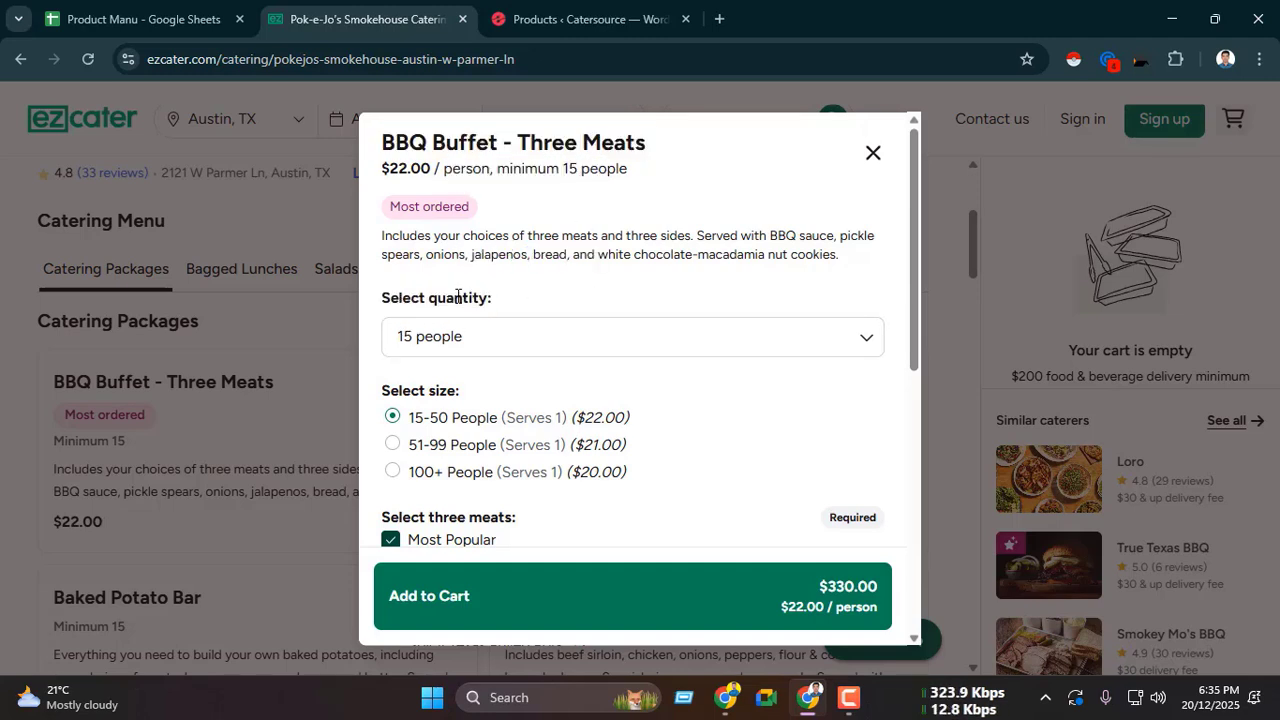
click(484, 352)
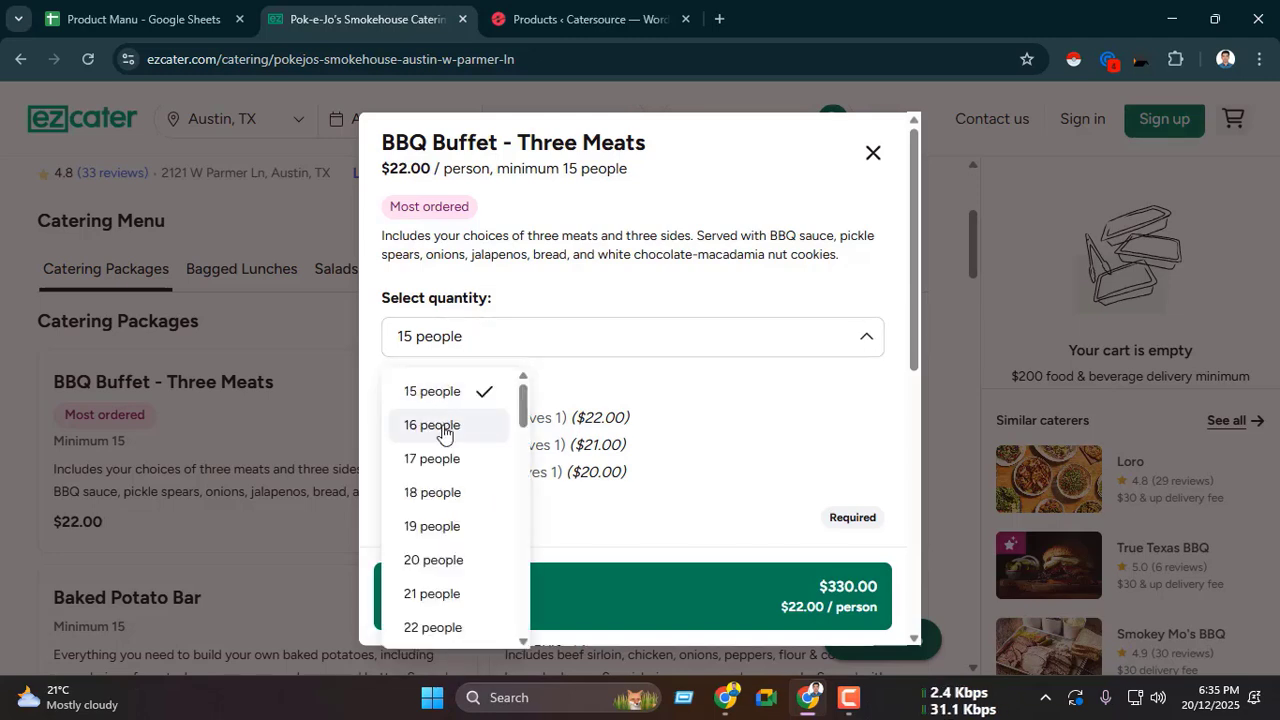
scroll(442, 440, down, 2)
scroll(441, 470, up, 2)
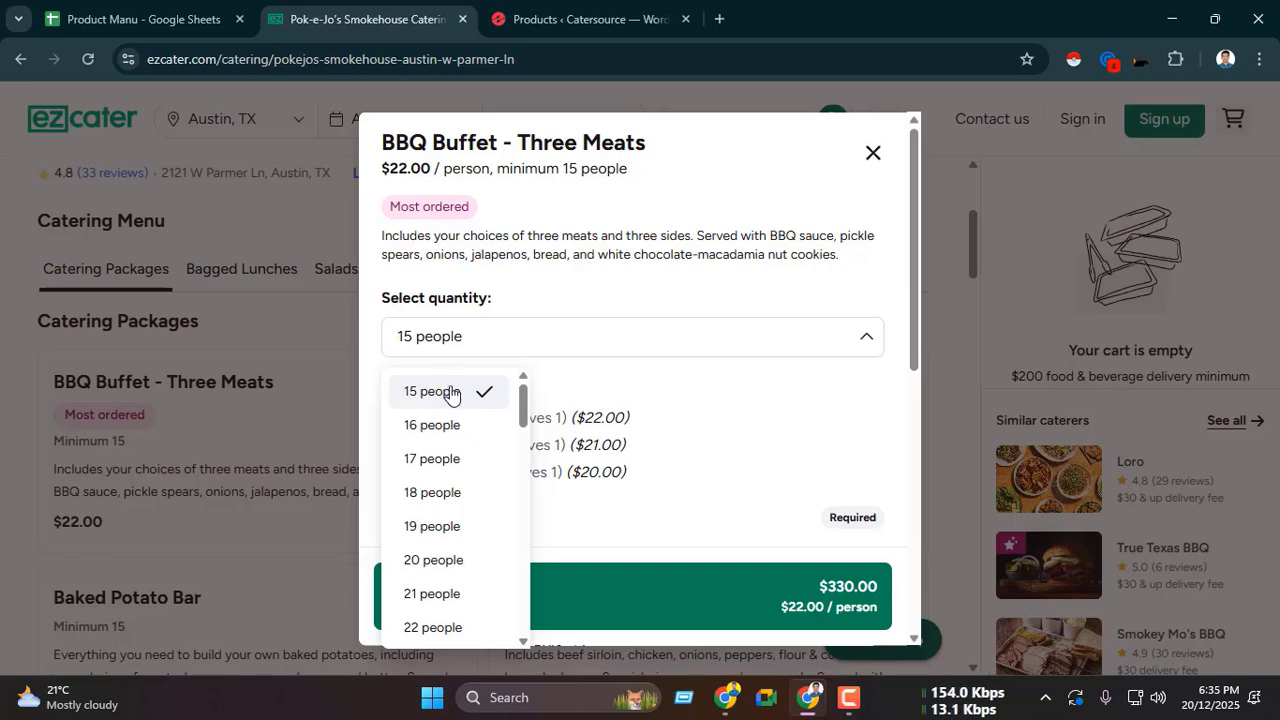
click(533, 320)
Step: Examine the size, meat and side options of the BBQ Buffet - Three Meats package and close its details
scroll(490, 300, down, 2)
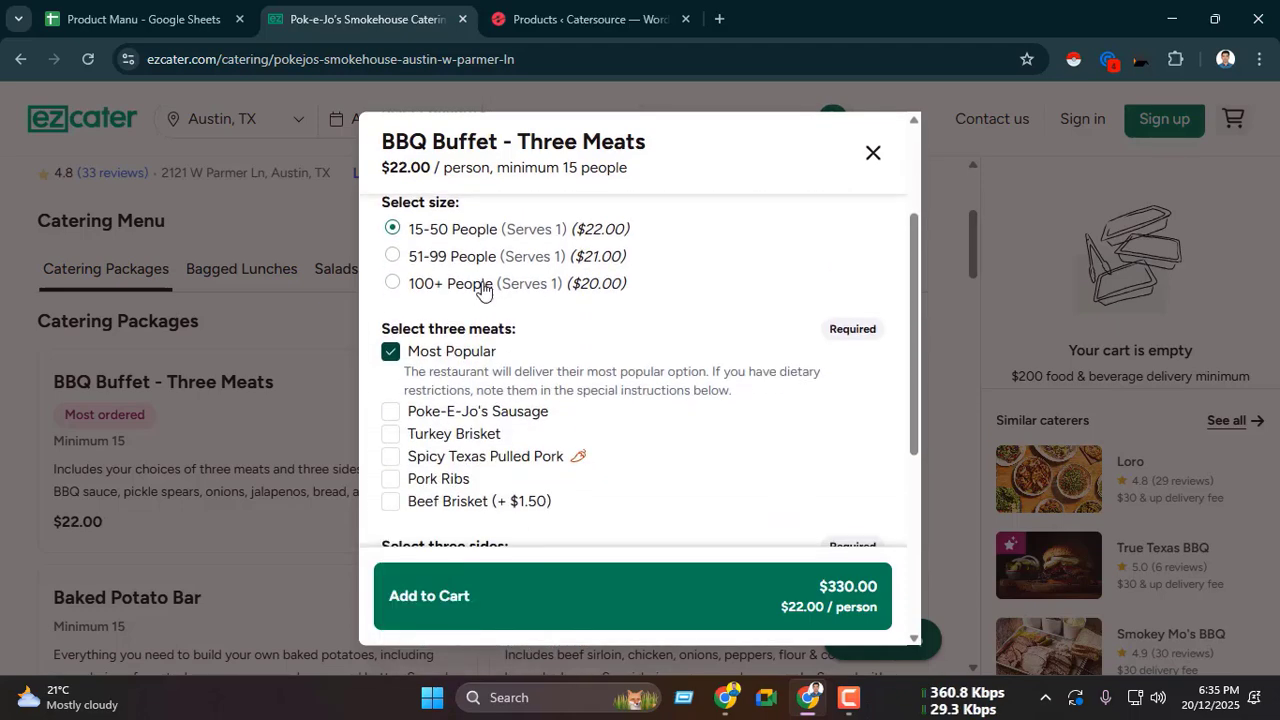
scroll(457, 380, down, 4)
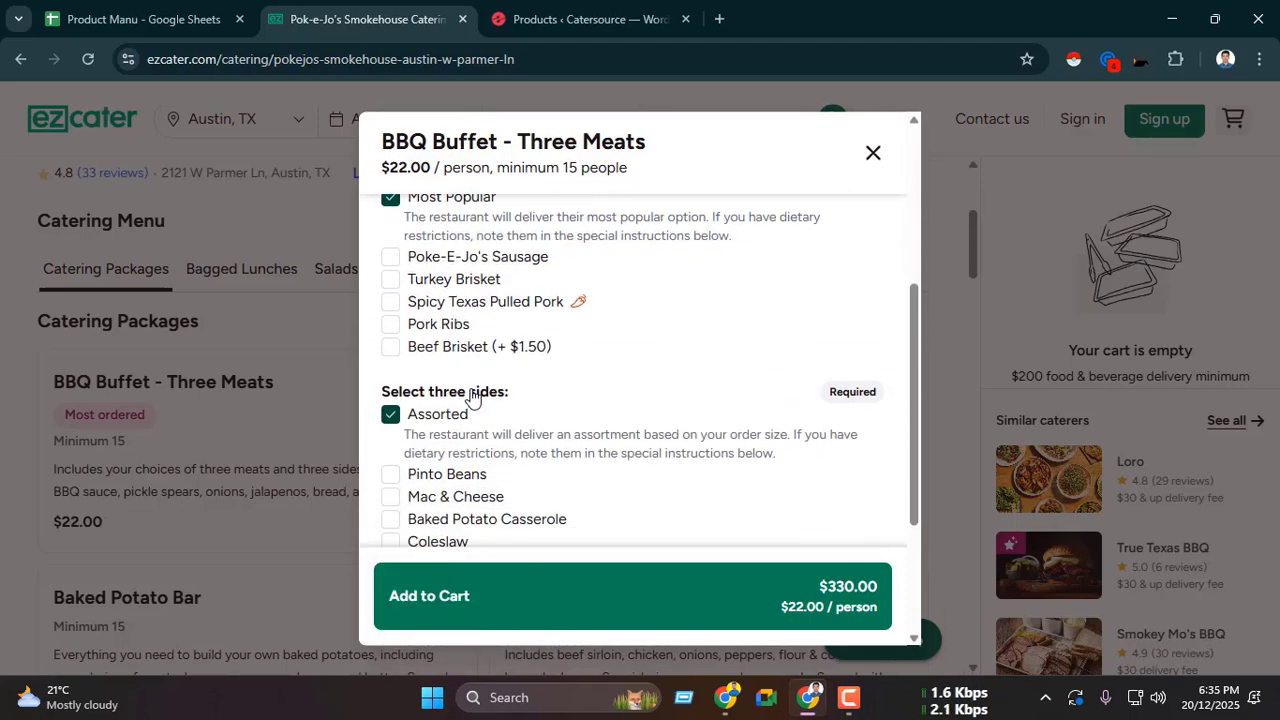
scroll(530, 423, up, 6)
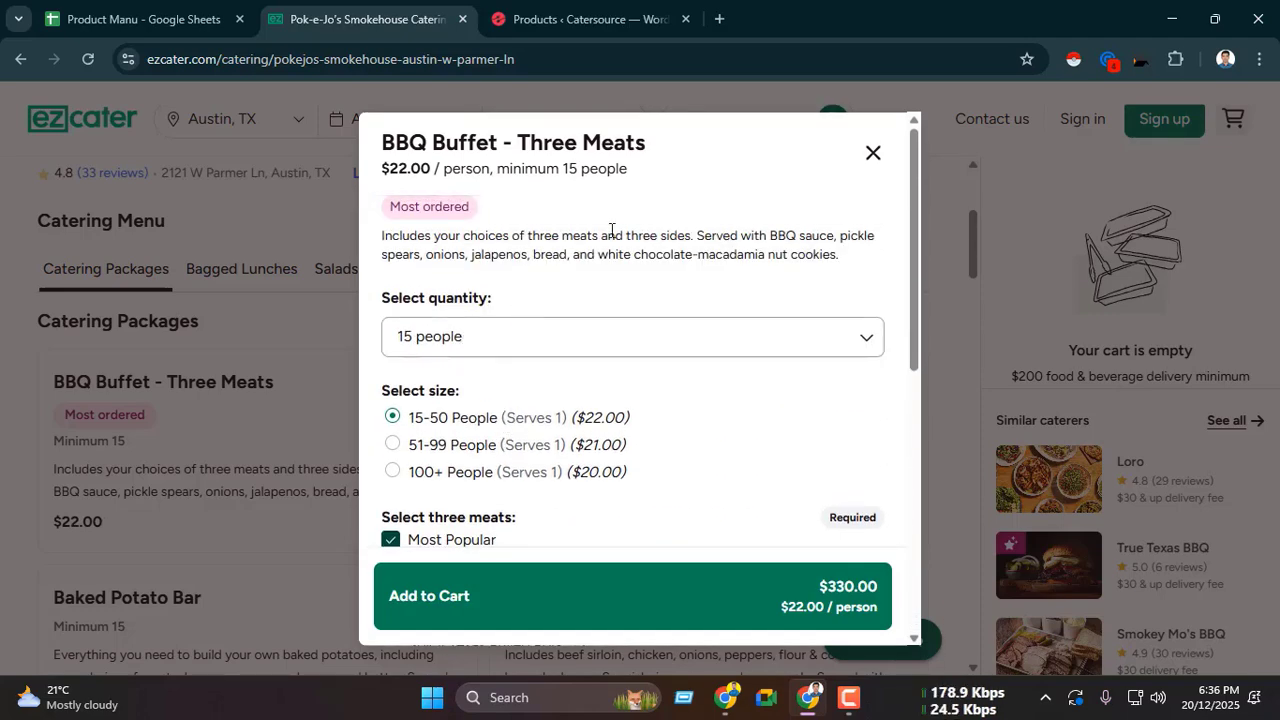
click(872, 153)
Step: Look through the Pok-e-Jo's menu down to Beverages, examine the Gallon Lemonade quantity choices, and close its details
scroll(477, 390, down, 10)
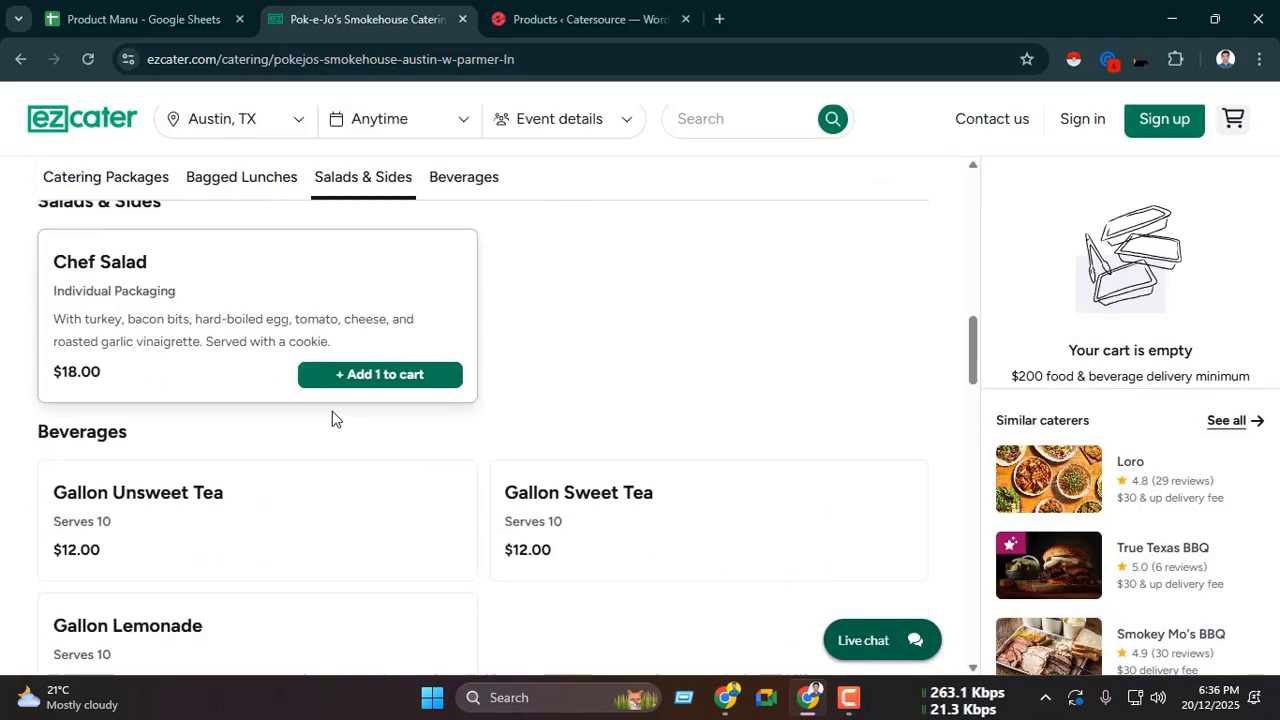
scroll(277, 410, up, 10)
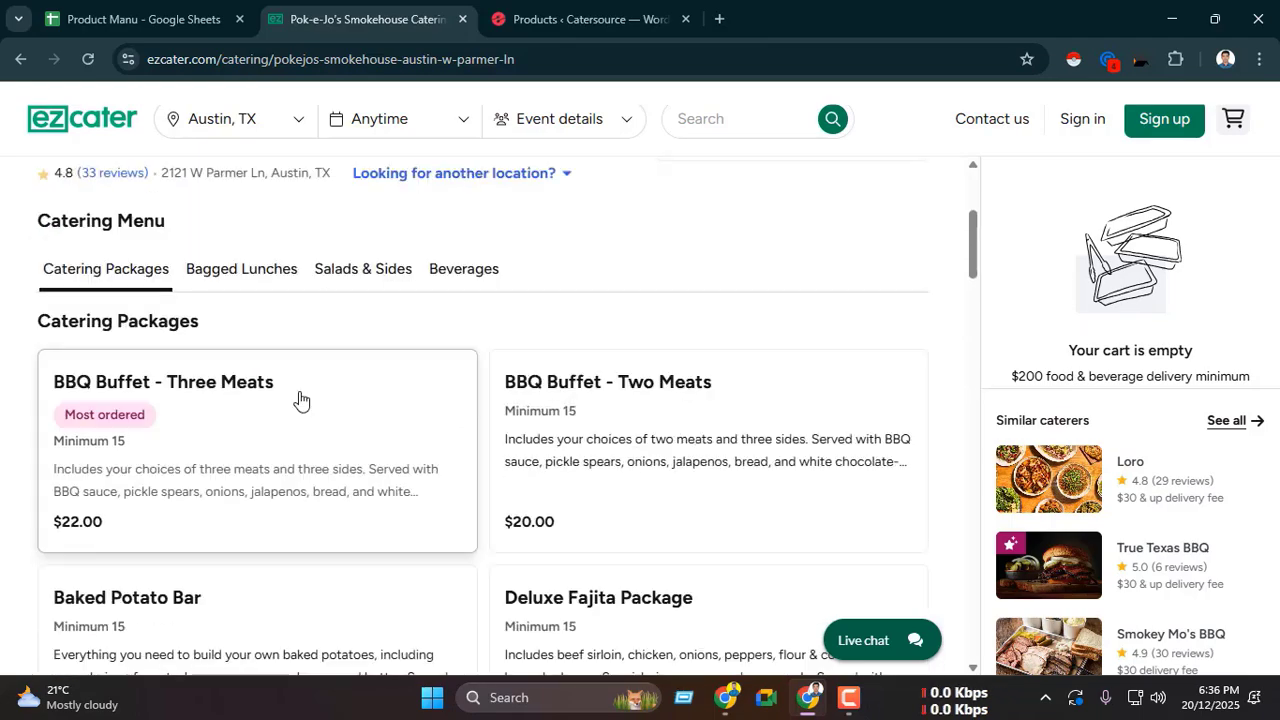
click(186, 465)
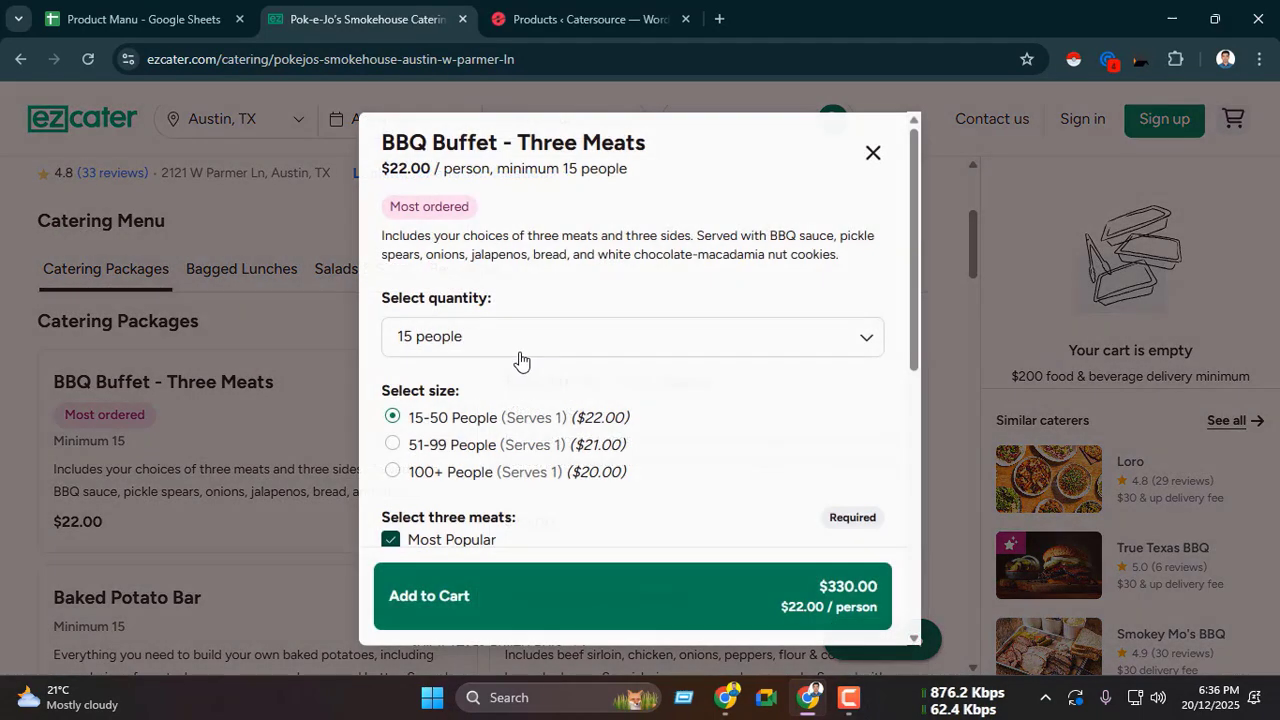
click(873, 153)
scroll(305, 418, down, 5)
scroll(297, 420, down, 5)
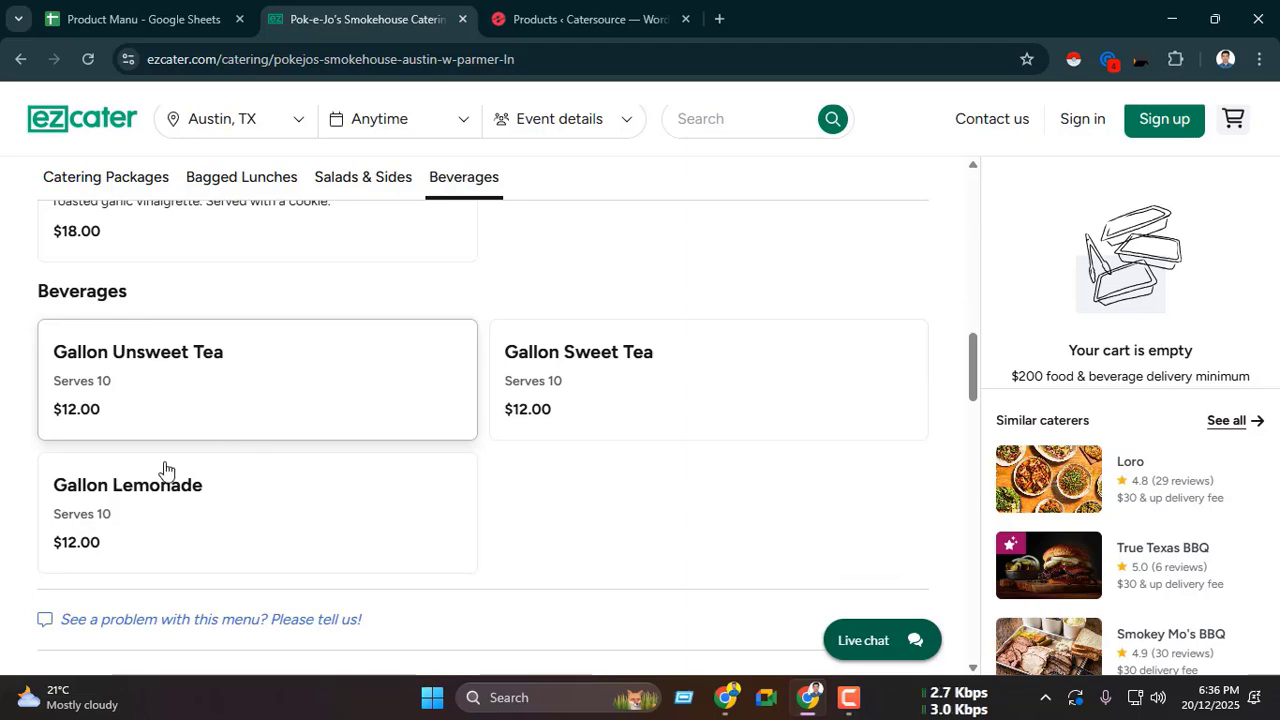
click(504, 394)
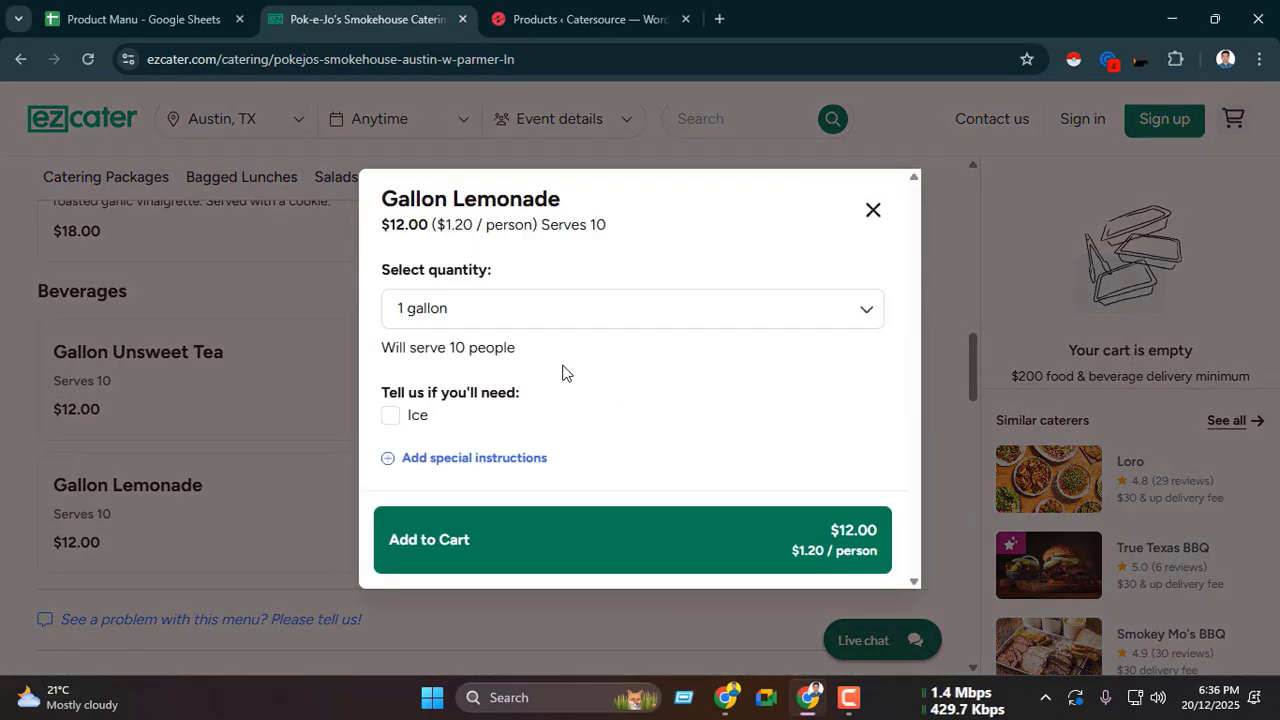
click(460, 328)
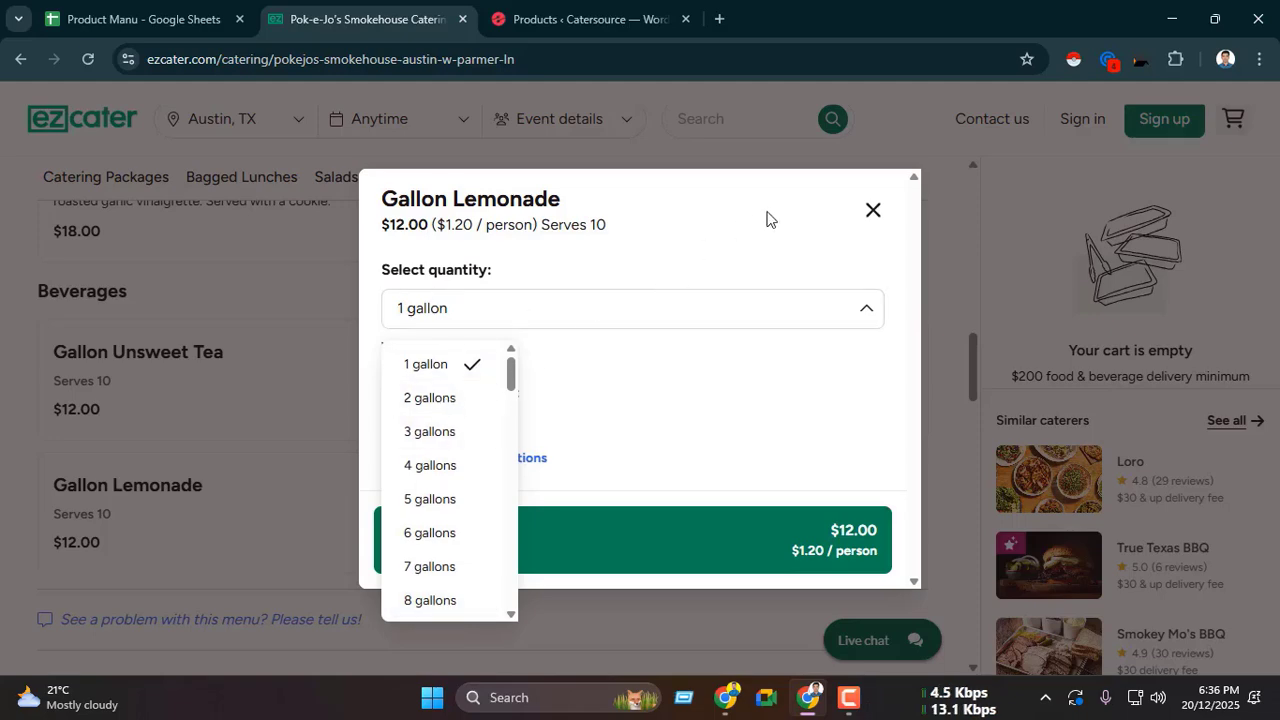
click(866, 212)
Step: Open the Gallon Unsweet Tea details on ezCater and start a new product in the Catersource WordPress admin
click(162, 368)
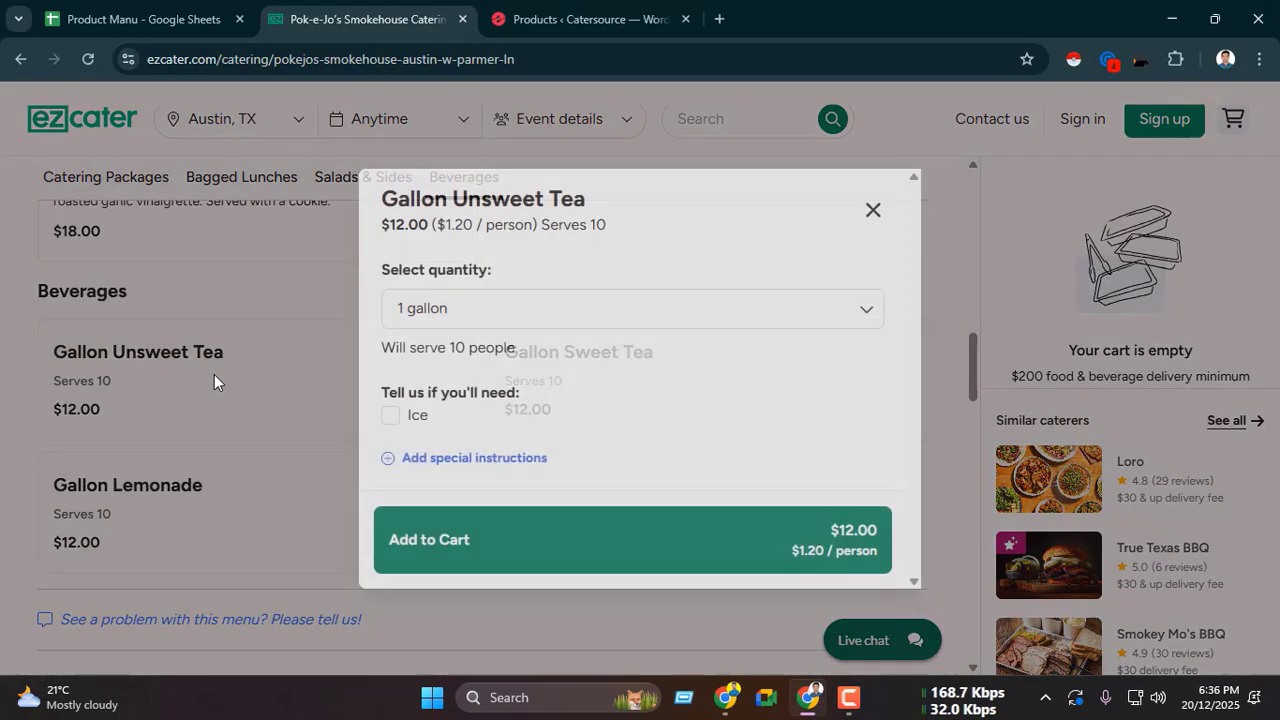
click(534, 19)
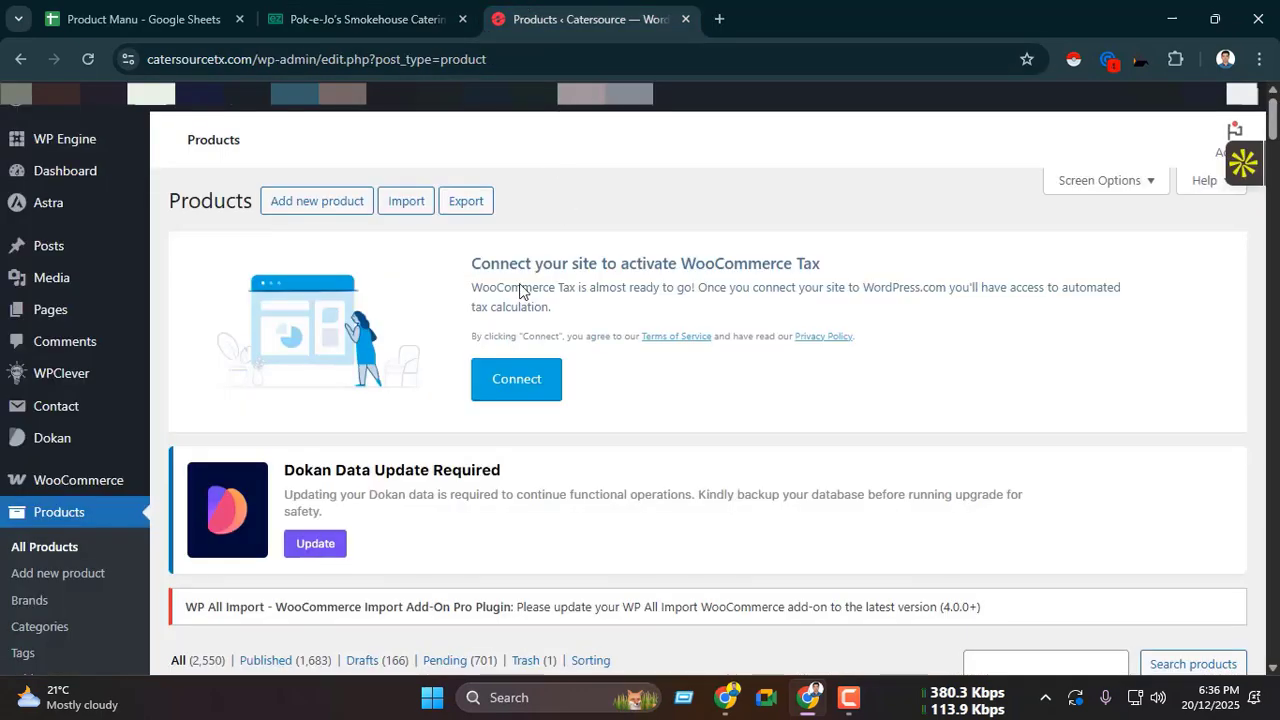
scroll(450, 363, down, 5)
scroll(440, 362, up, 2)
scroll(437, 362, up, 3)
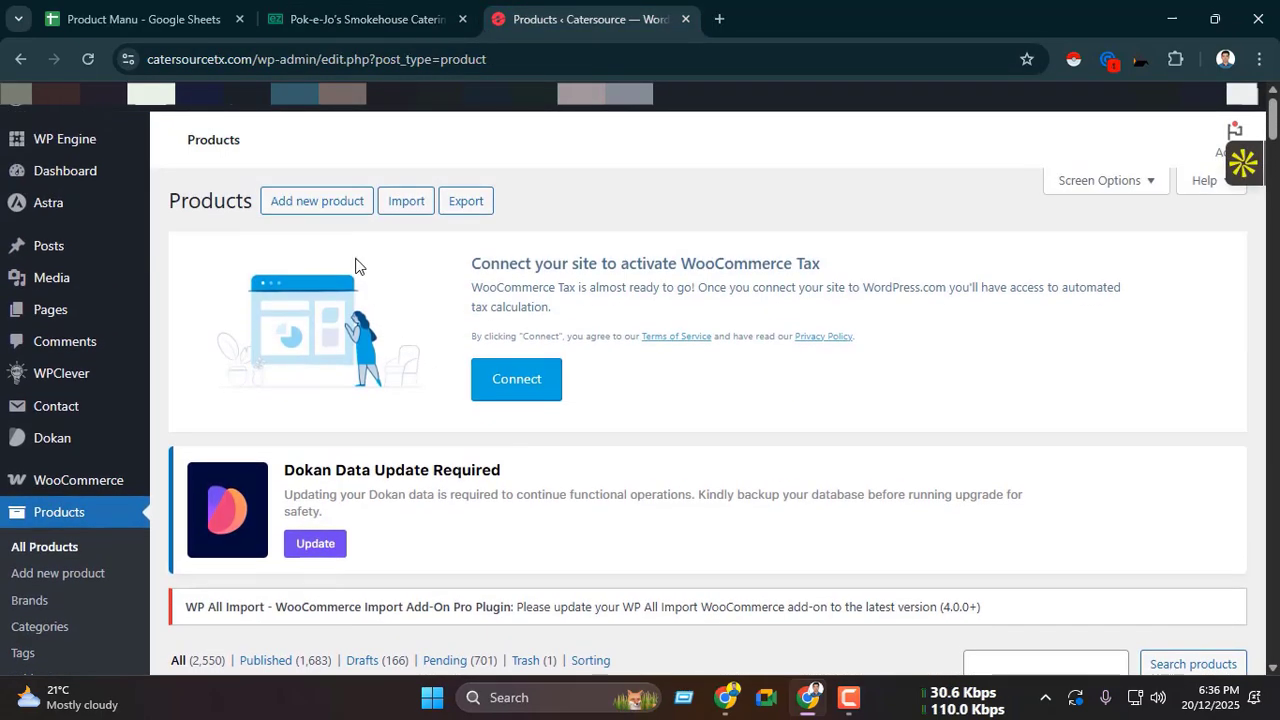
click(328, 204)
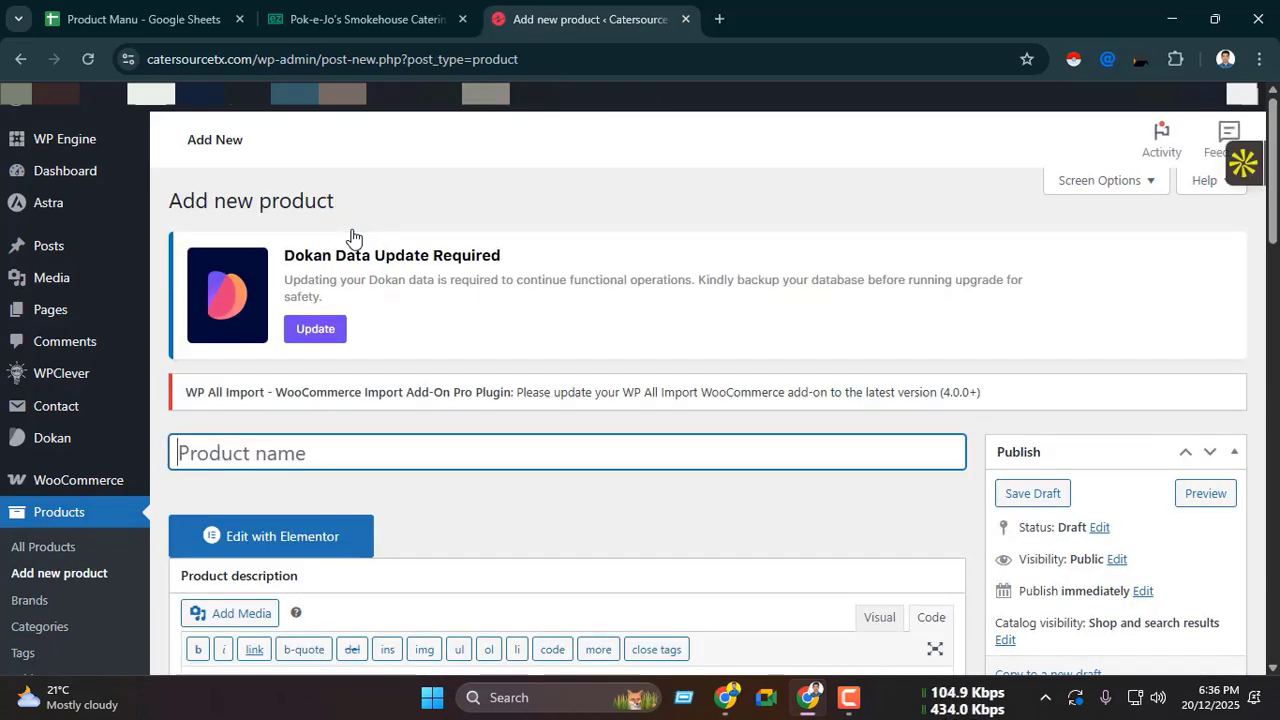
Step: Copy the name "Gallon Unsweet Tea" from the ezCater item and enter it as the new product's name
click(336, 12)
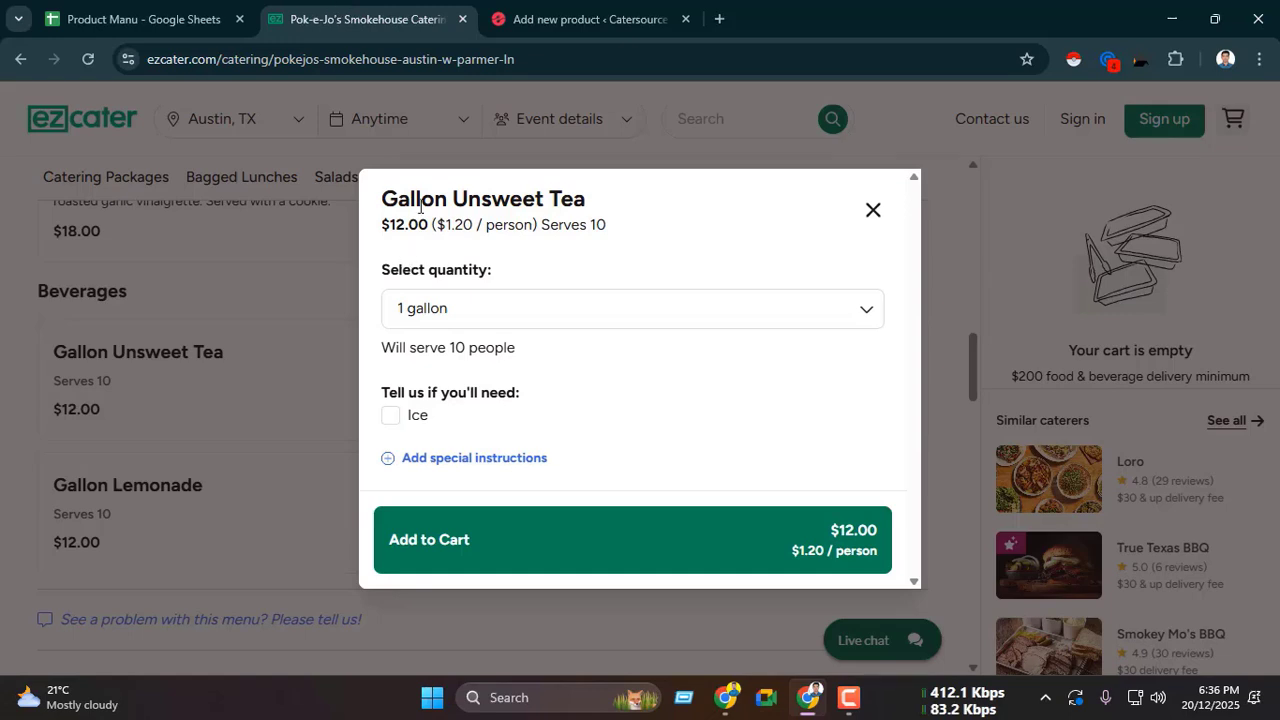
drag(383, 196, 586, 188)
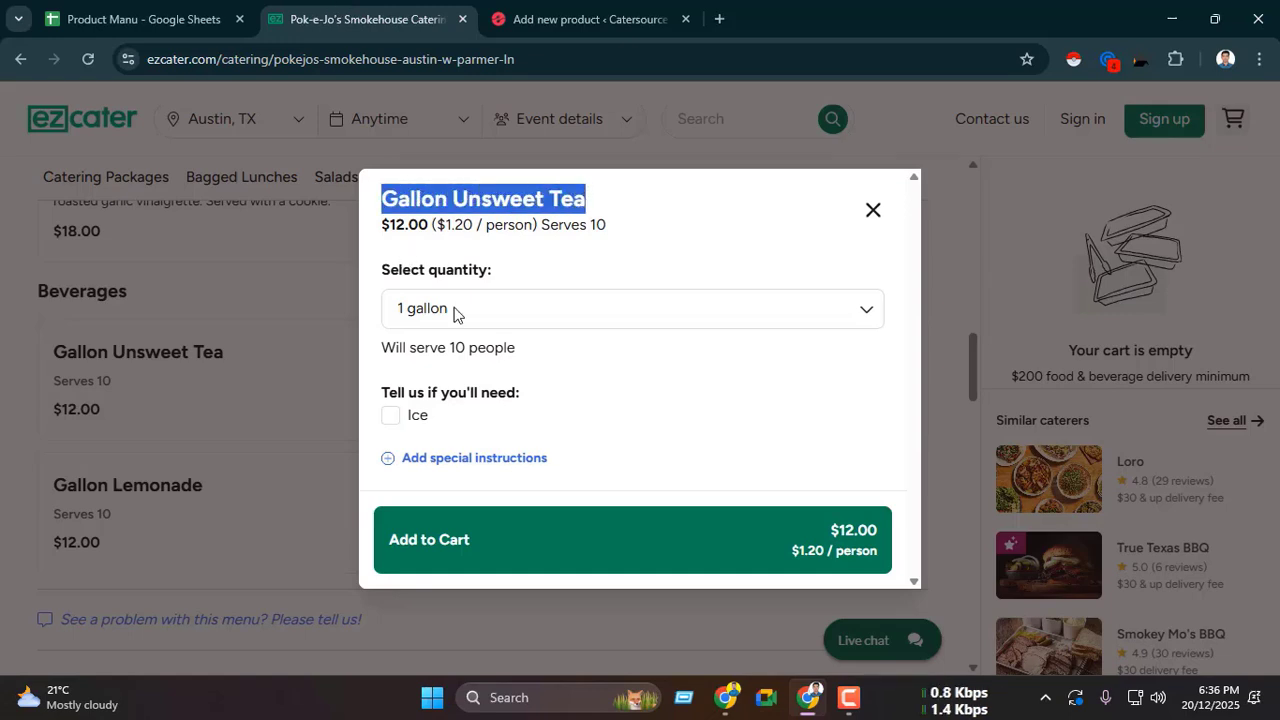
drag(383, 198, 600, 208)
key(ctrl+c)
click(580, 18)
key(ctrl+v)
Step: Check the item's menu section on ezCater and assign the product to the Beverages category
scroll(620, 350, down, 3)
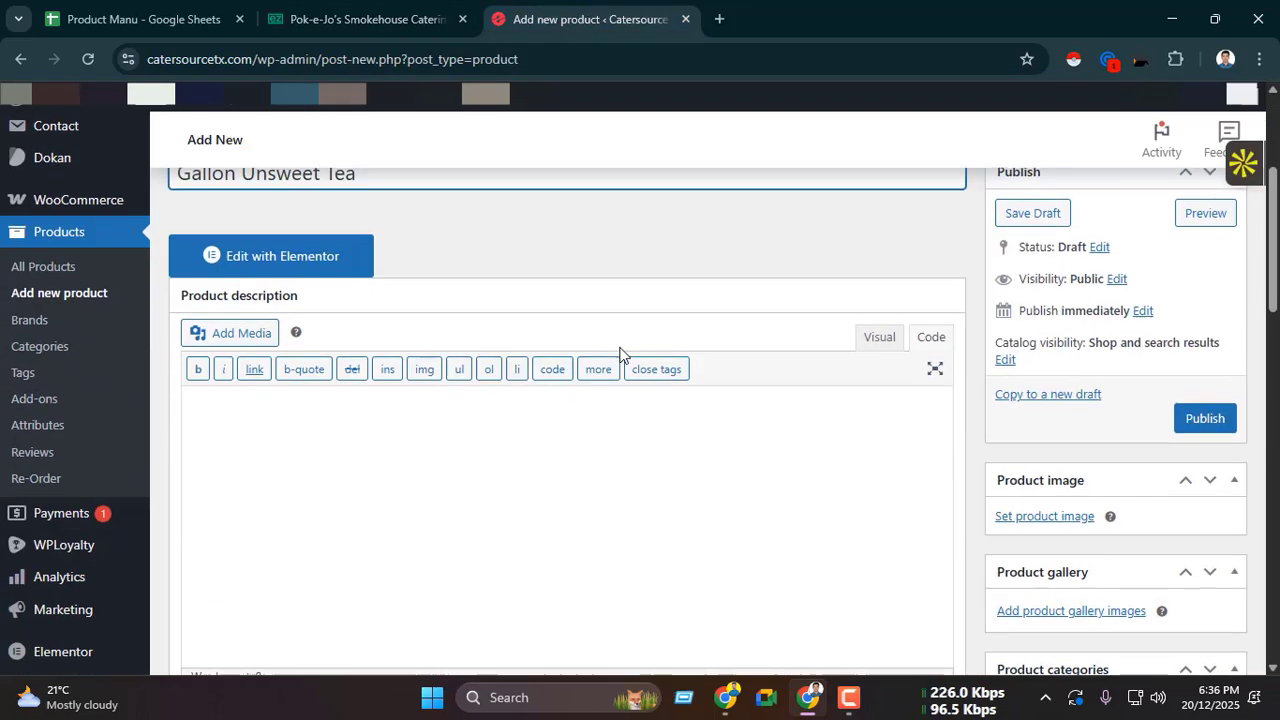
scroll(619, 350, down, 4)
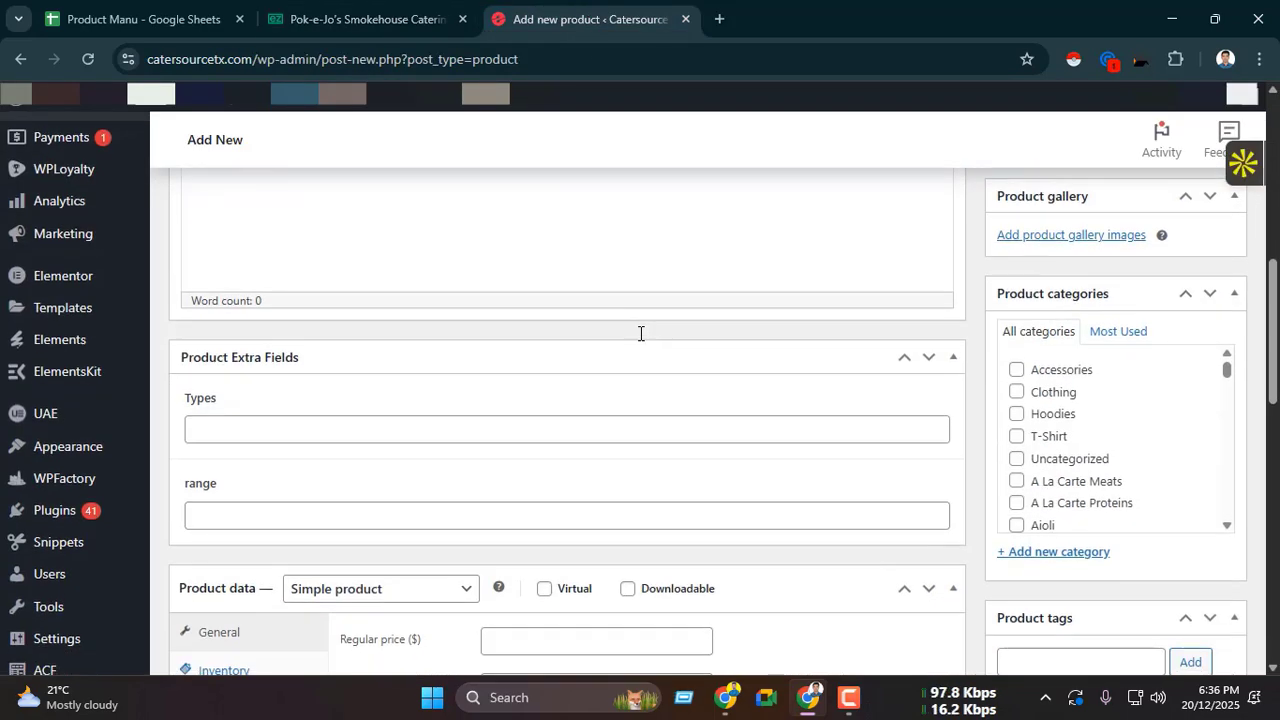
click(412, 12)
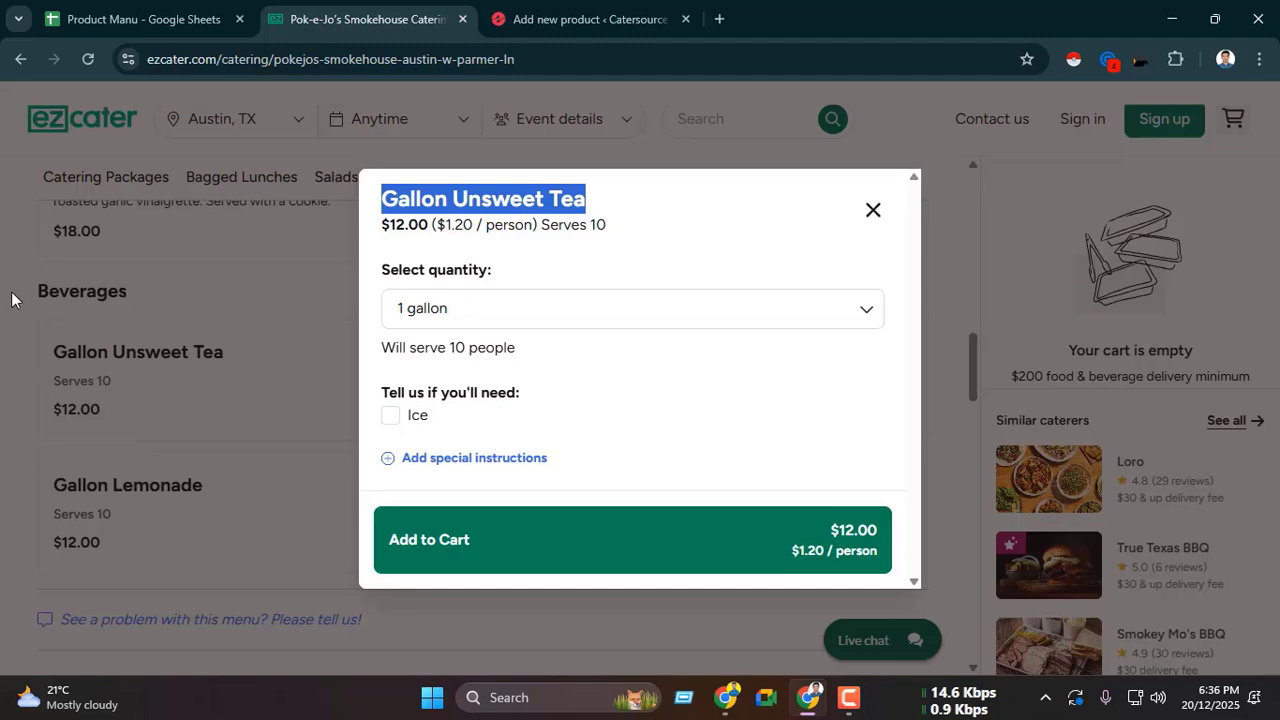
click(640, 14)
scroll(1060, 410, down, 3)
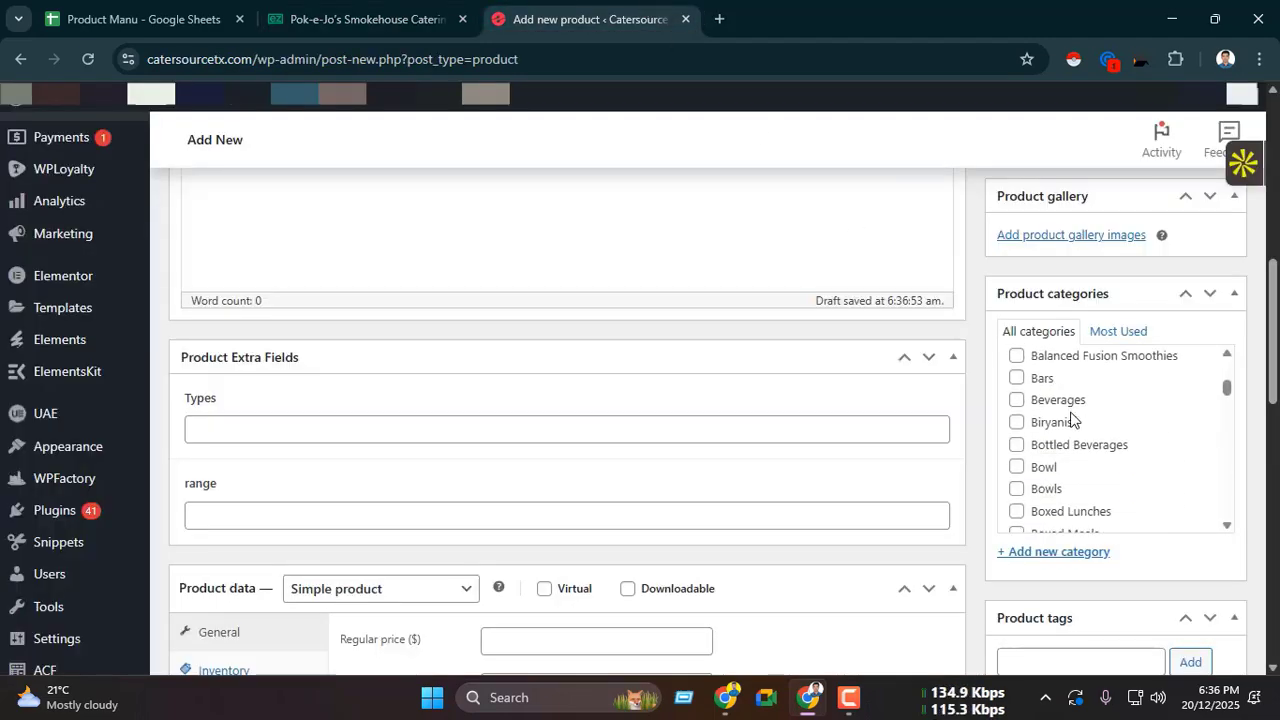
click(1017, 400)
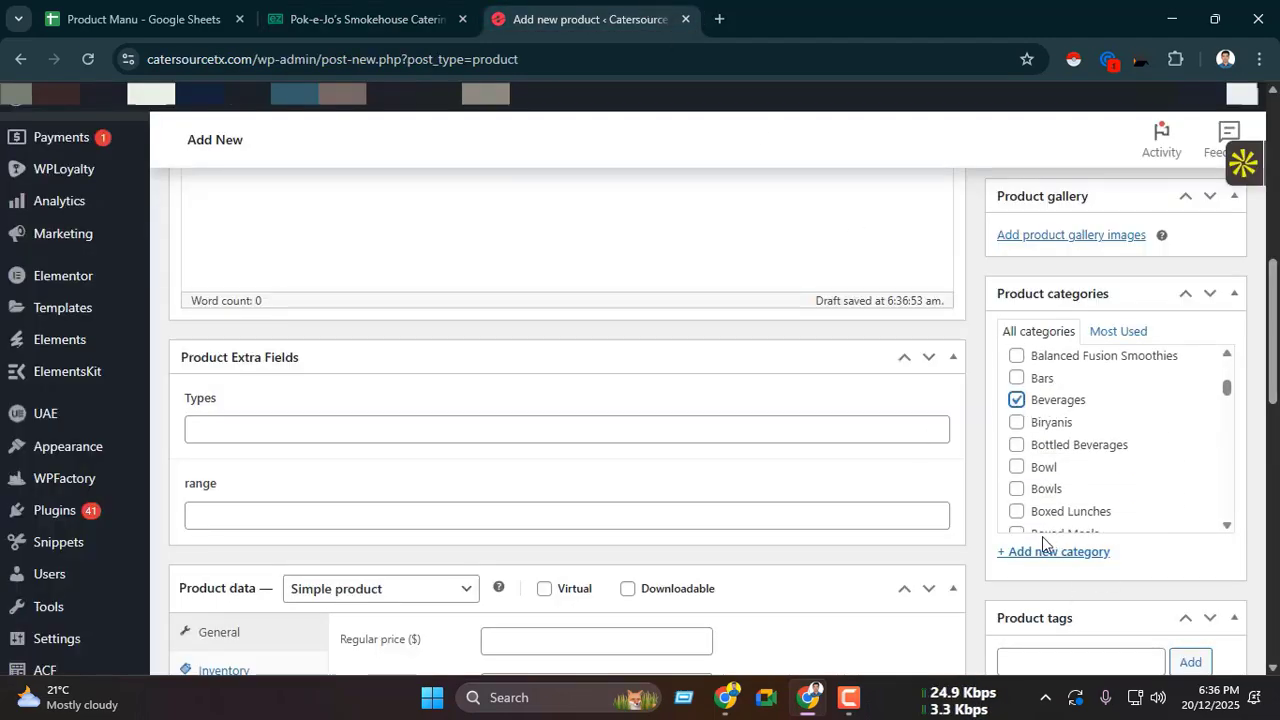
Step: Copy the Gallon Unsweet Tea price from ezCater and set the product's regular price to 12.00
click(317, 5)
click(423, 230)
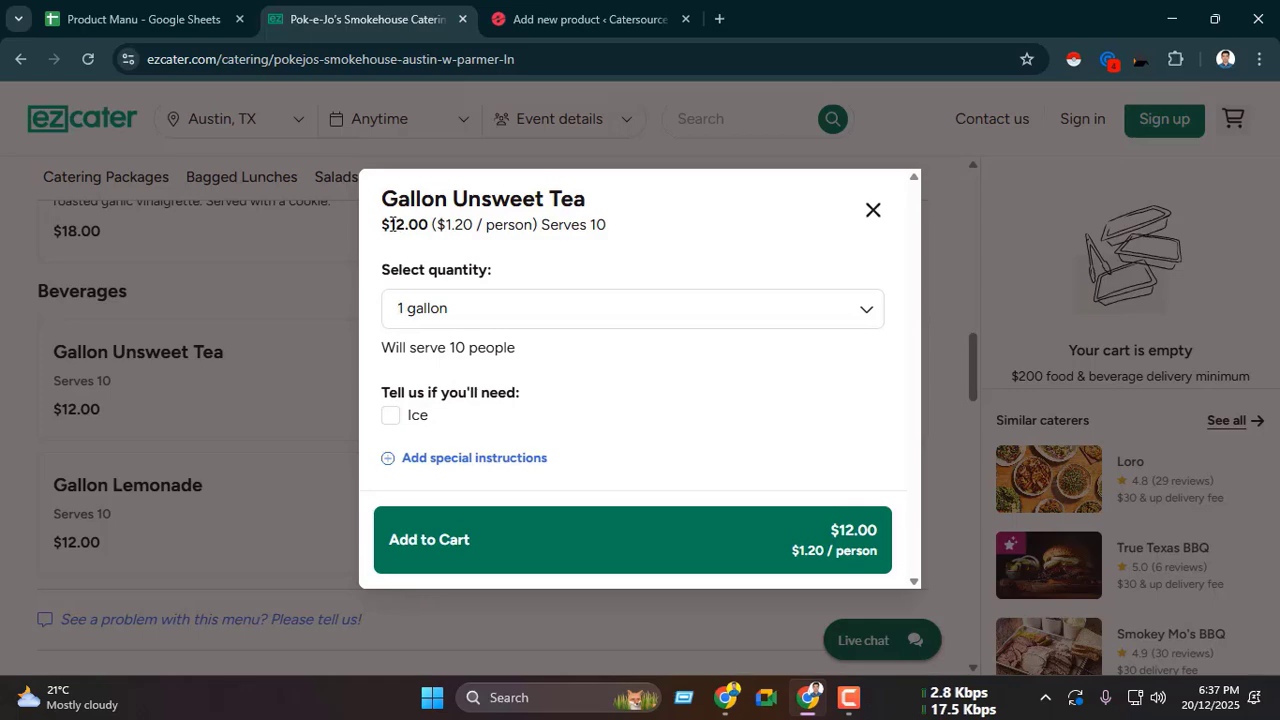
drag(424, 224, 441, 225)
click(575, 18)
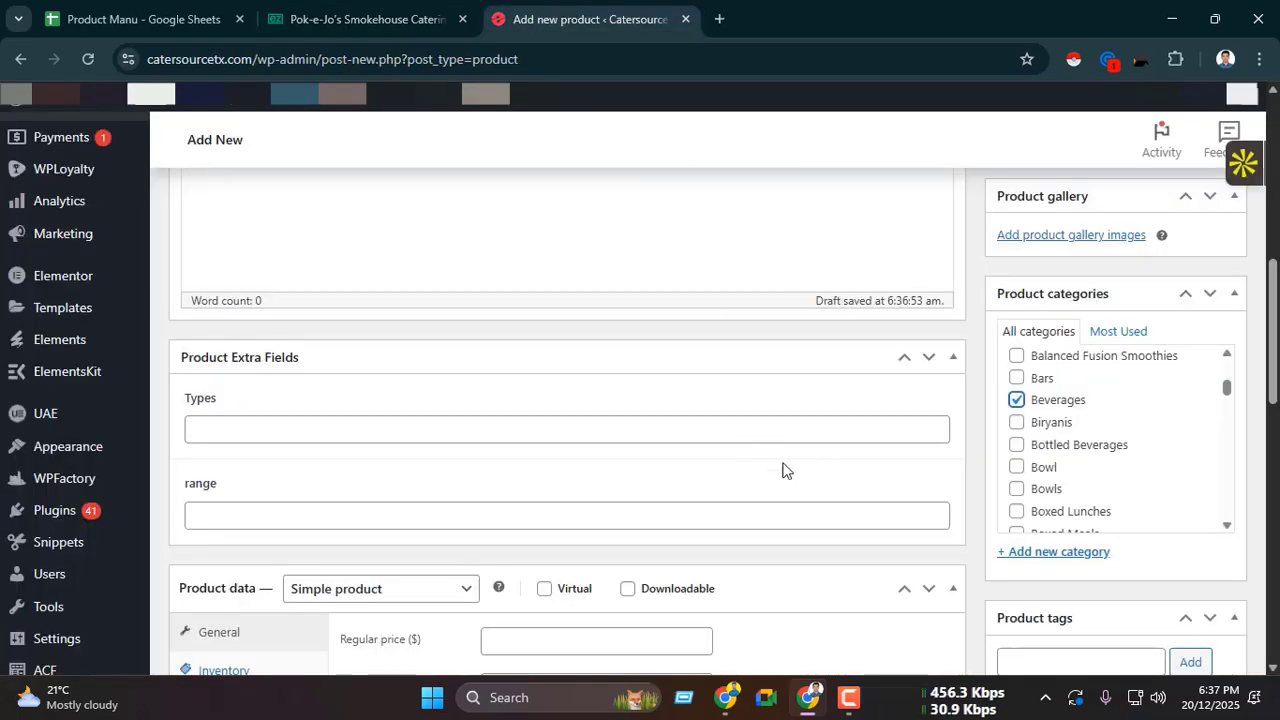
scroll(584, 479, down, 2)
click(560, 456)
key(ctrl+v)
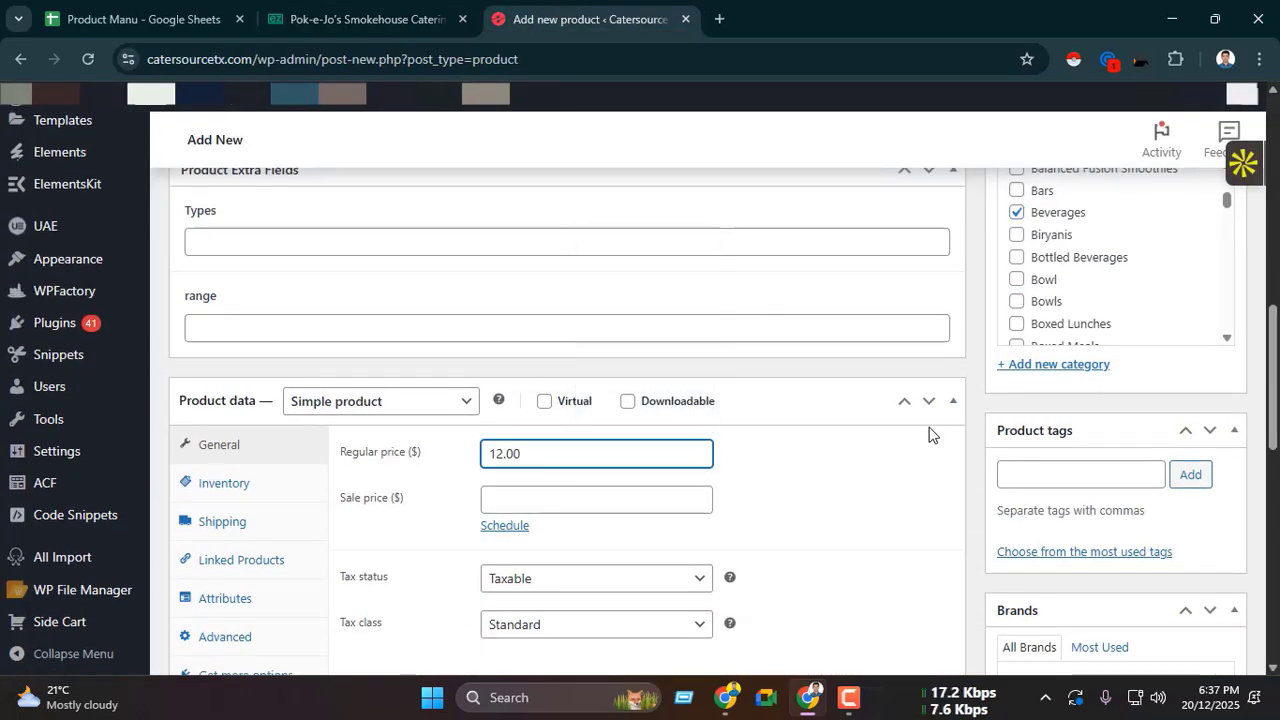
Step: Copy the price and serving line "$12.00 ($1.20 / person) Serves 10" from ezCater into the product short description
scroll(926, 437, down, 2)
scroll(877, 237, up, 4)
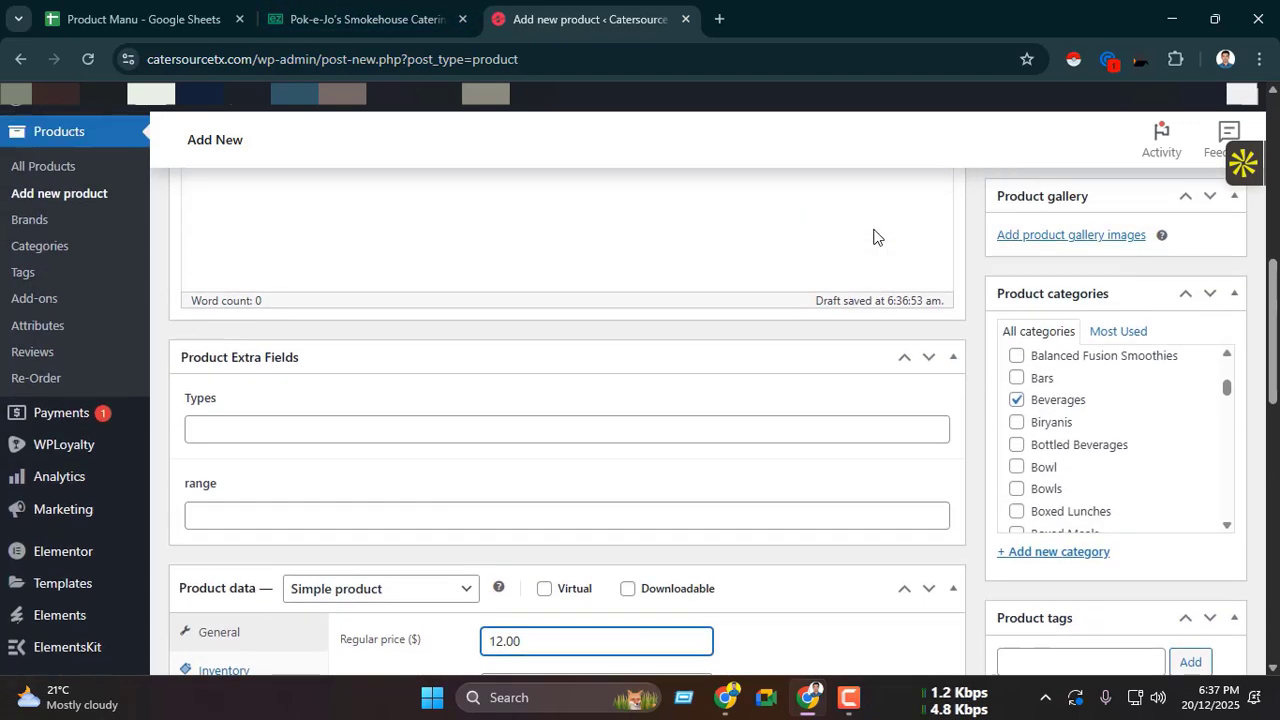
scroll(831, 268, down, 5)
scroll(831, 268, down, 1)
click(364, 4)
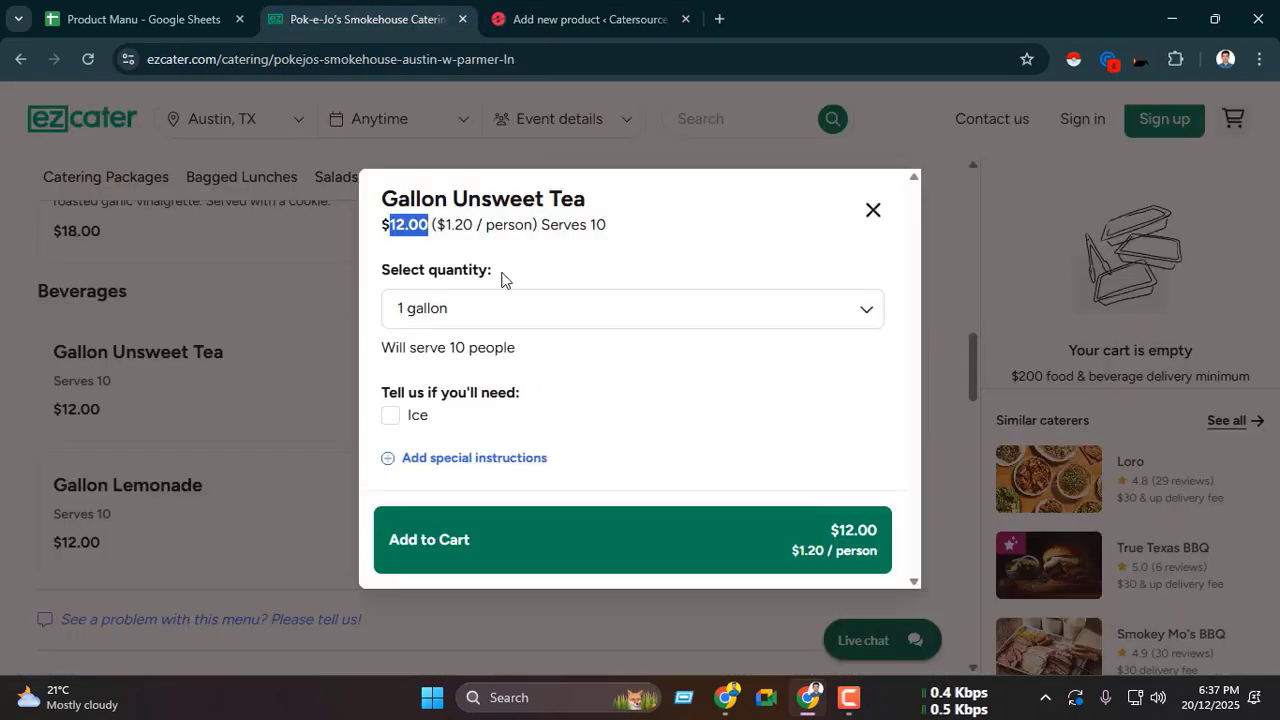
click(386, 222)
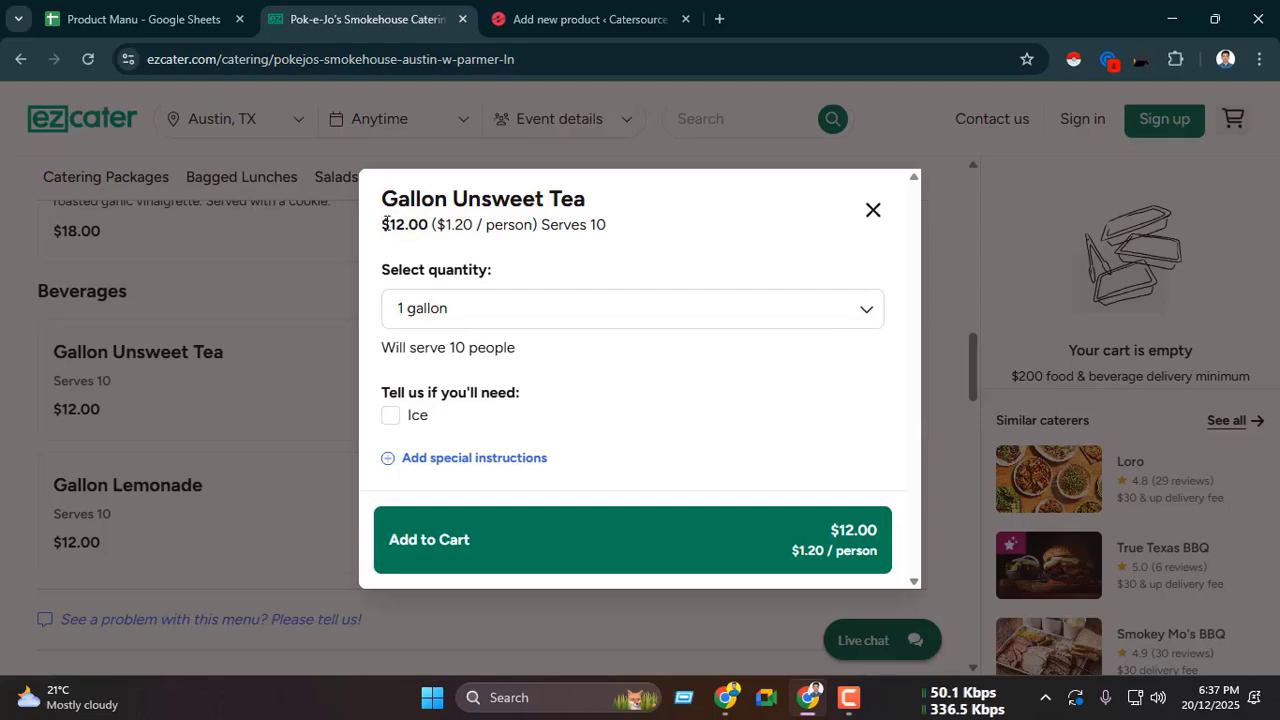
drag(410, 223, 606, 224)
key(ctrl+c)
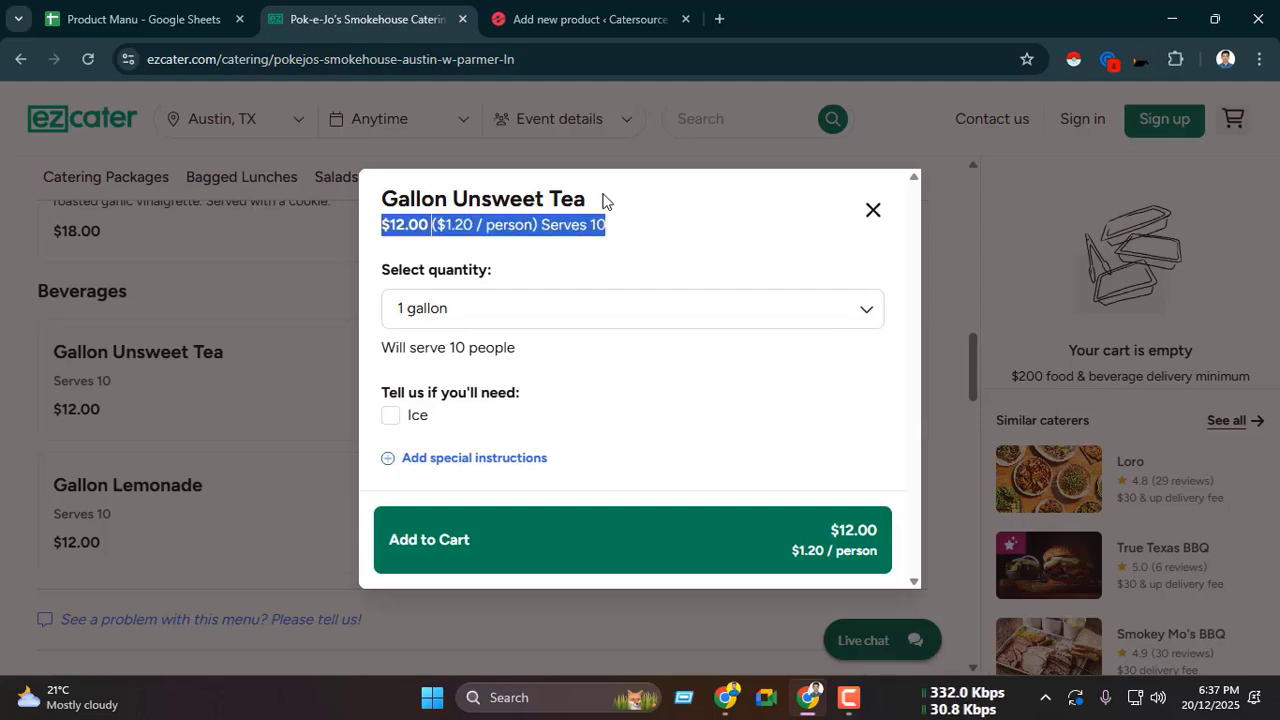
click(580, 18)
scroll(538, 370, down, 1)
click(346, 371)
key(ctrl+v)
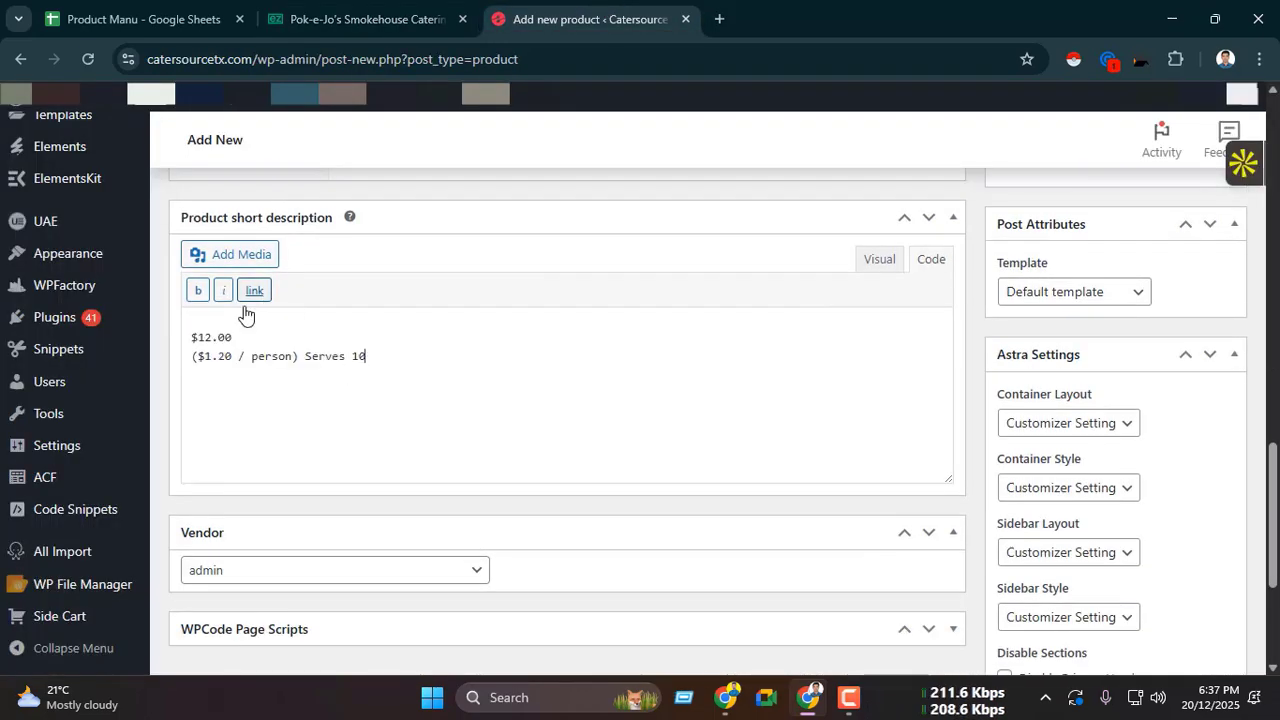
scroll(378, 376, up, 5)
scroll(376, 379, up, 4)
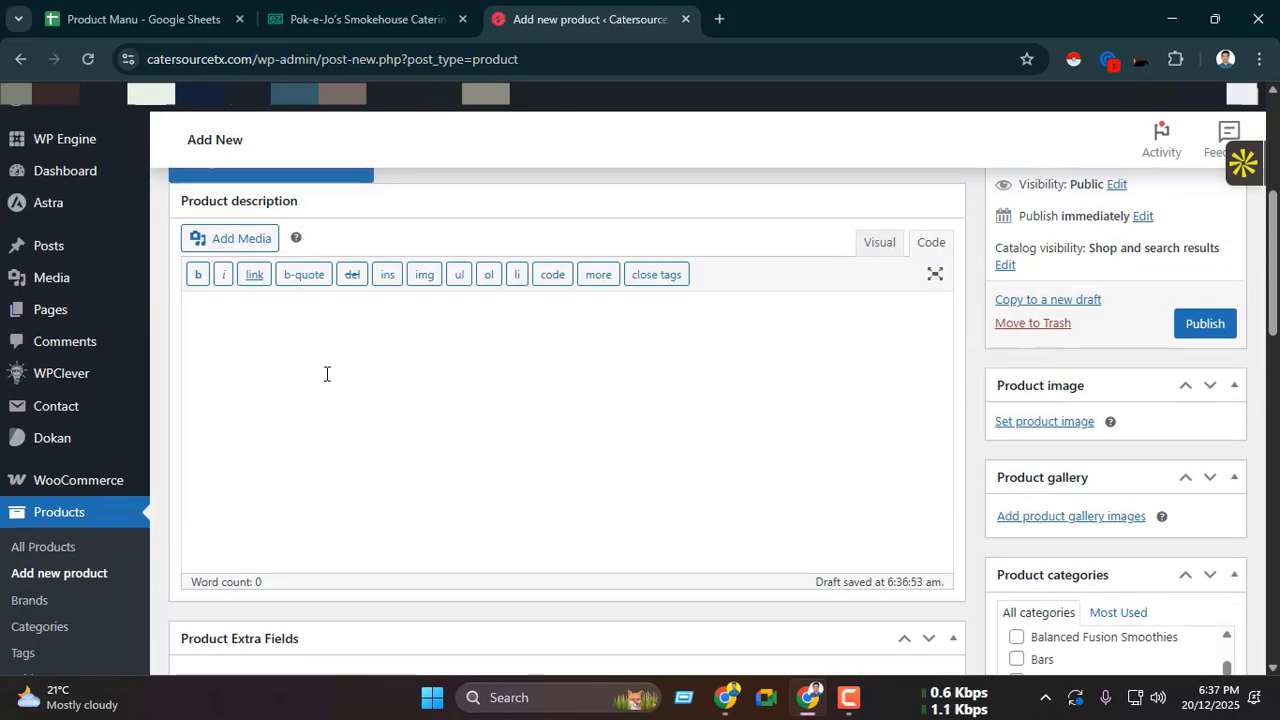
scroll(394, 409, down, 7)
scroll(407, 551, down, 1)
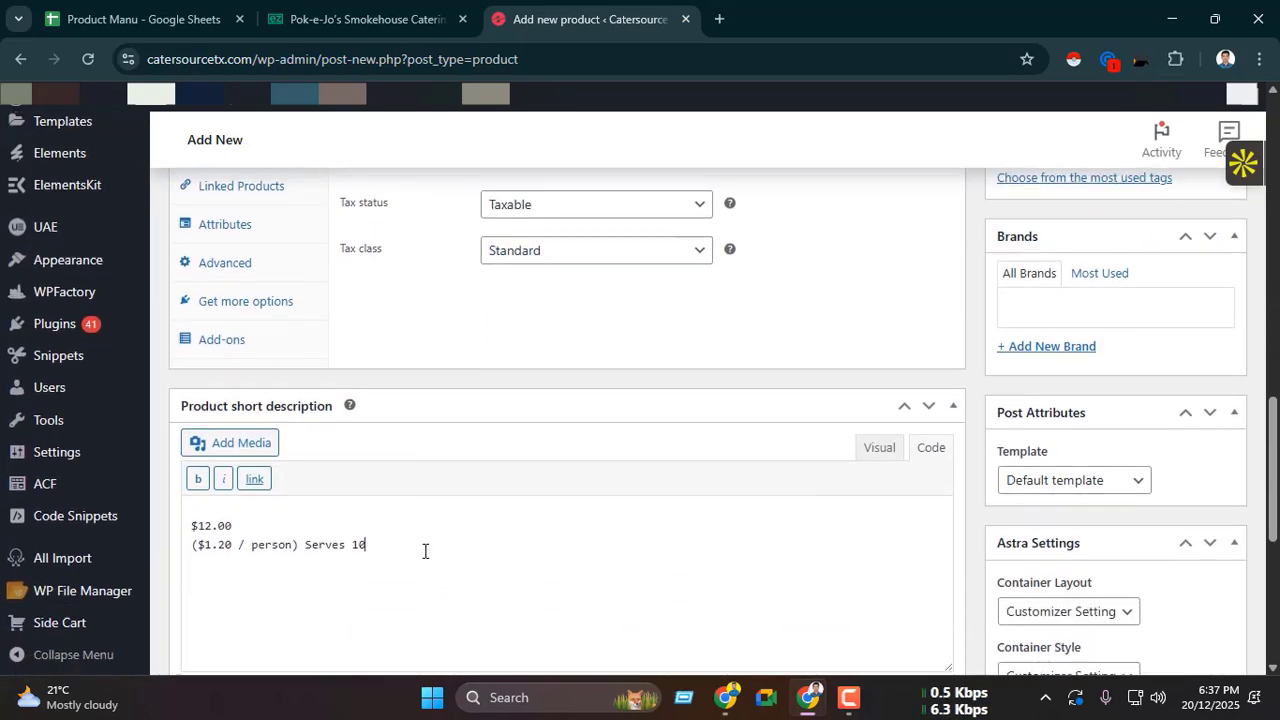
Step: Replace the two-line product short description with the single unformatted line "$12.00 ($1.20 / person) Serves 10" copied from ezCater
drag(423, 549, 195, 527)
key(BackSpace)
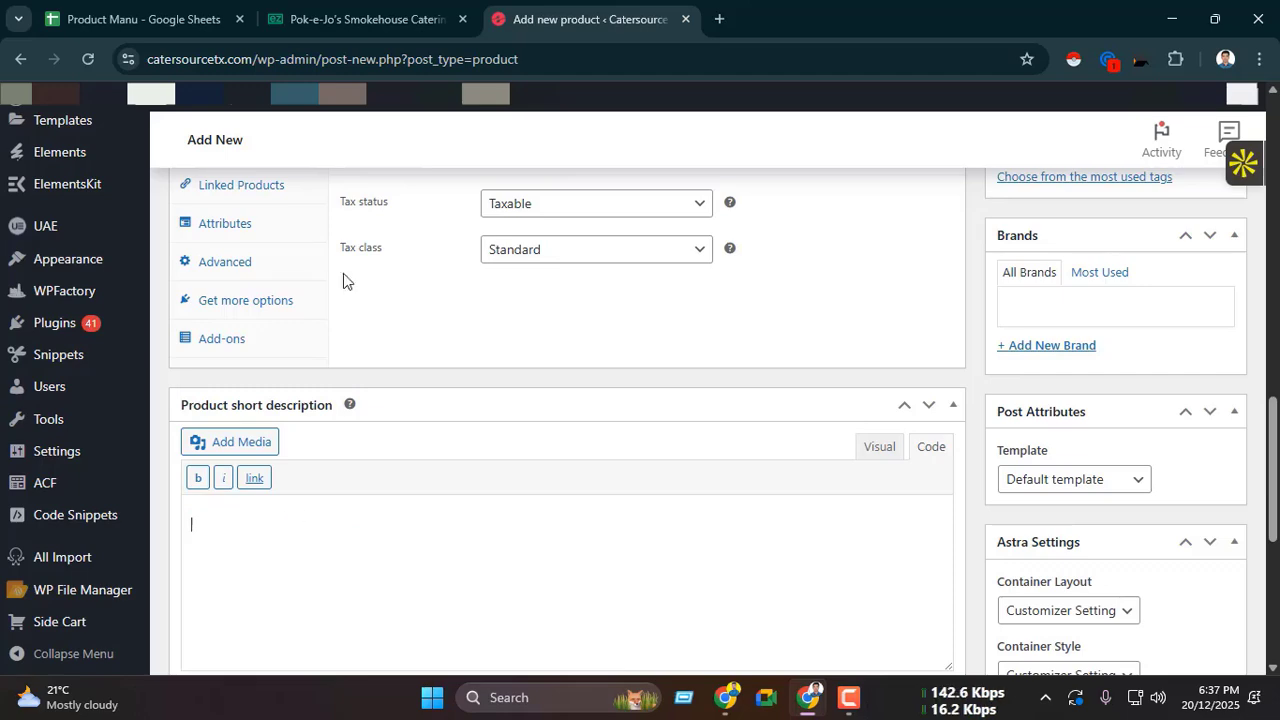
key(ctrl+shift+Tab)
click(385, 243)
drag(378, 231, 634, 229)
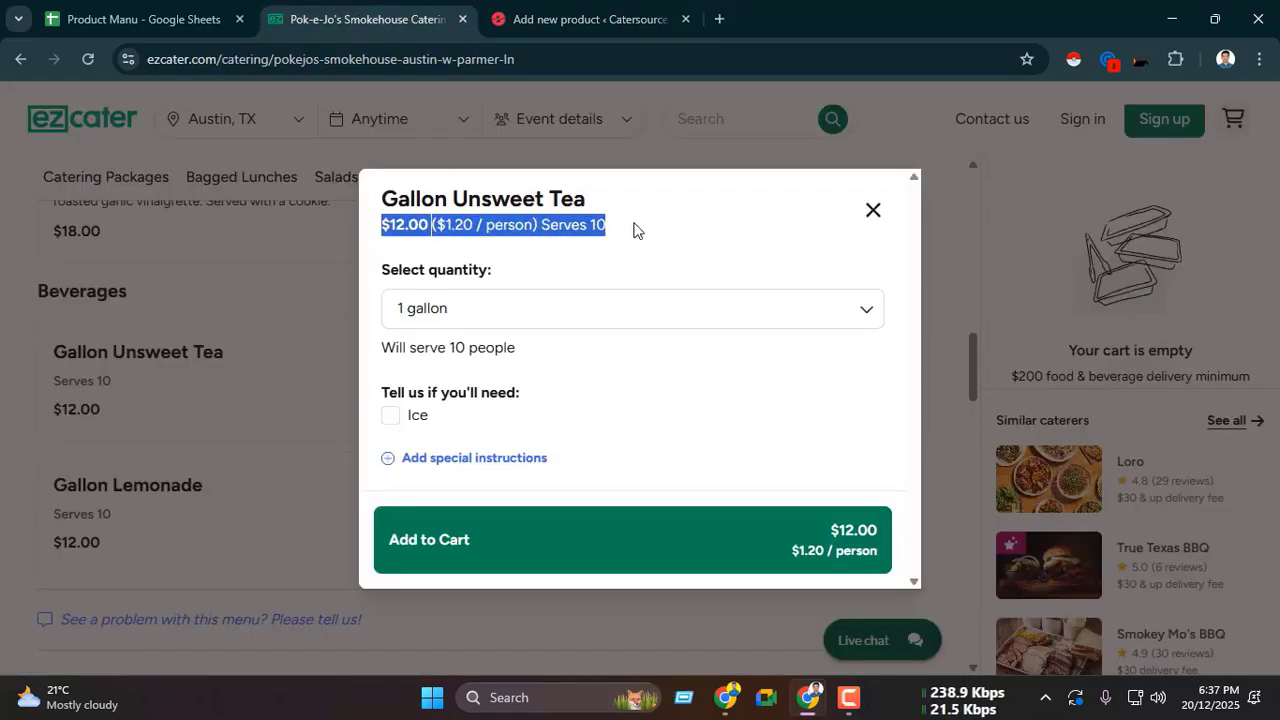
key(ctrl+c)
click(719, 18)
key(ctrl+v)
key(ctrl+a)
key(ctrl+x)
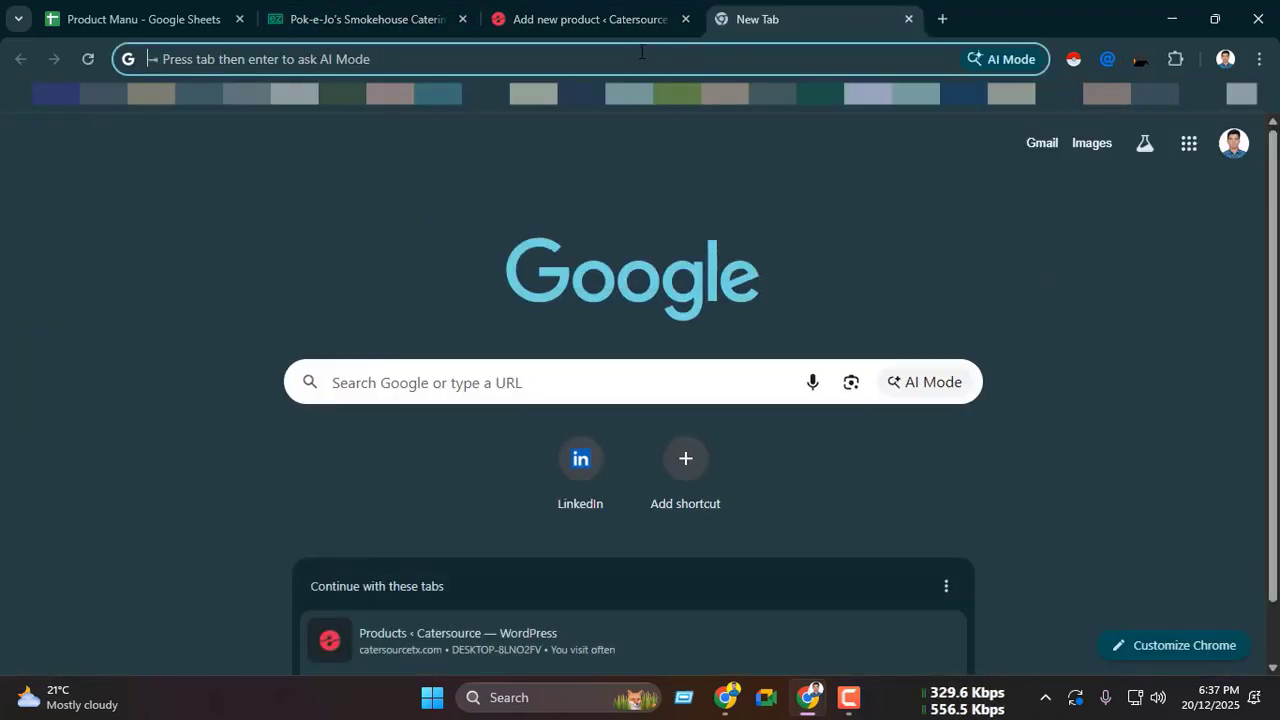
key(ctrl+shift+Tab)
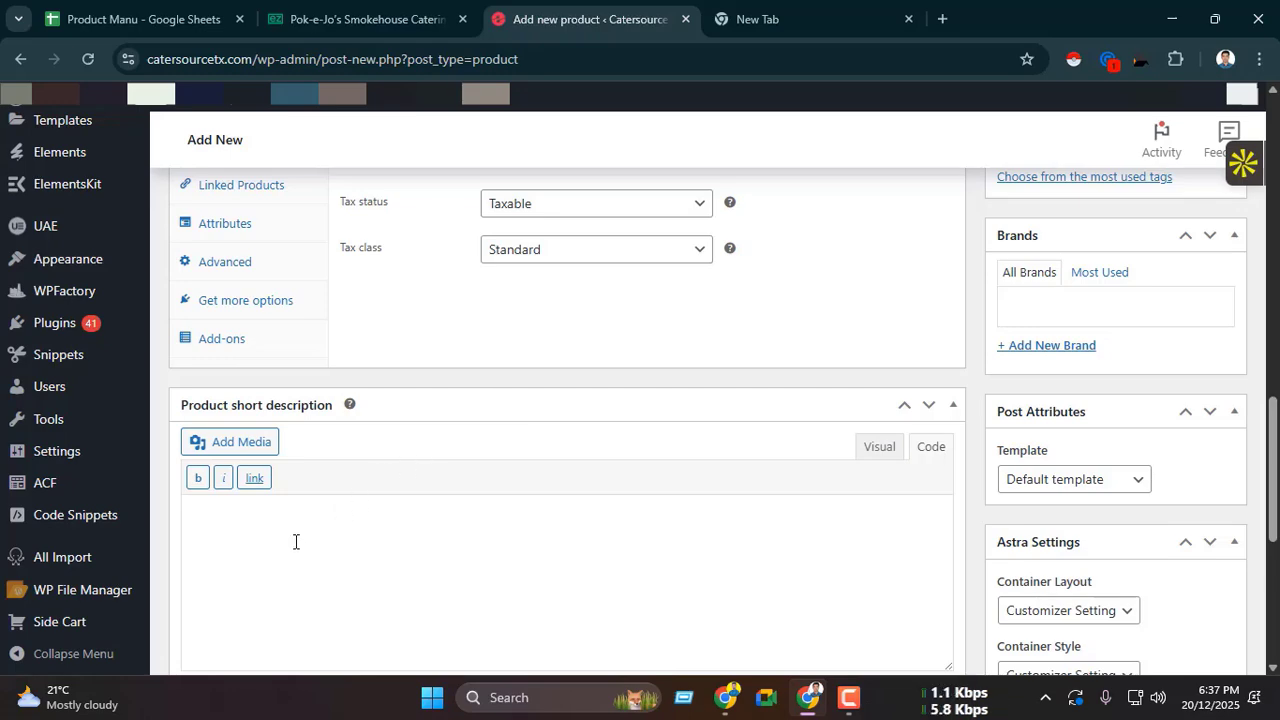
key(ctrl+v)
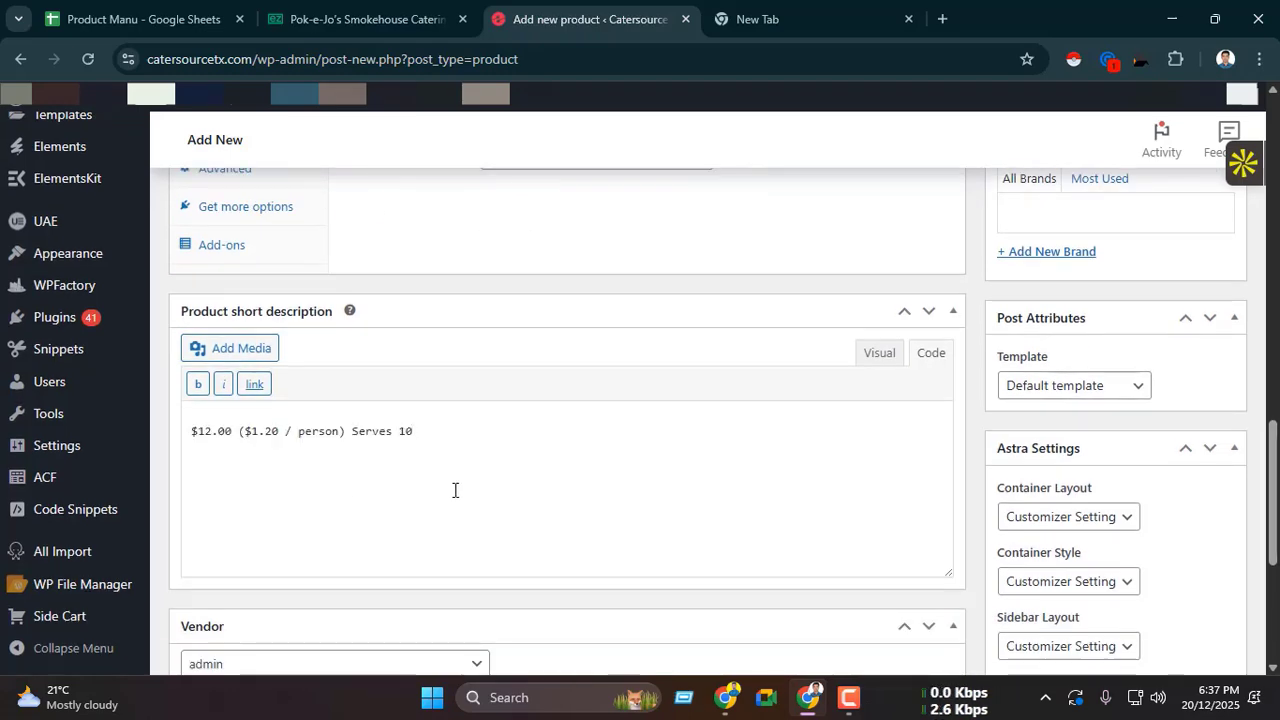
Step: Review the product's fields filled in so far and compare them with the Gallon Unsweet Tea quantity choices on ezCater
scroll(271, 357, up, 2)
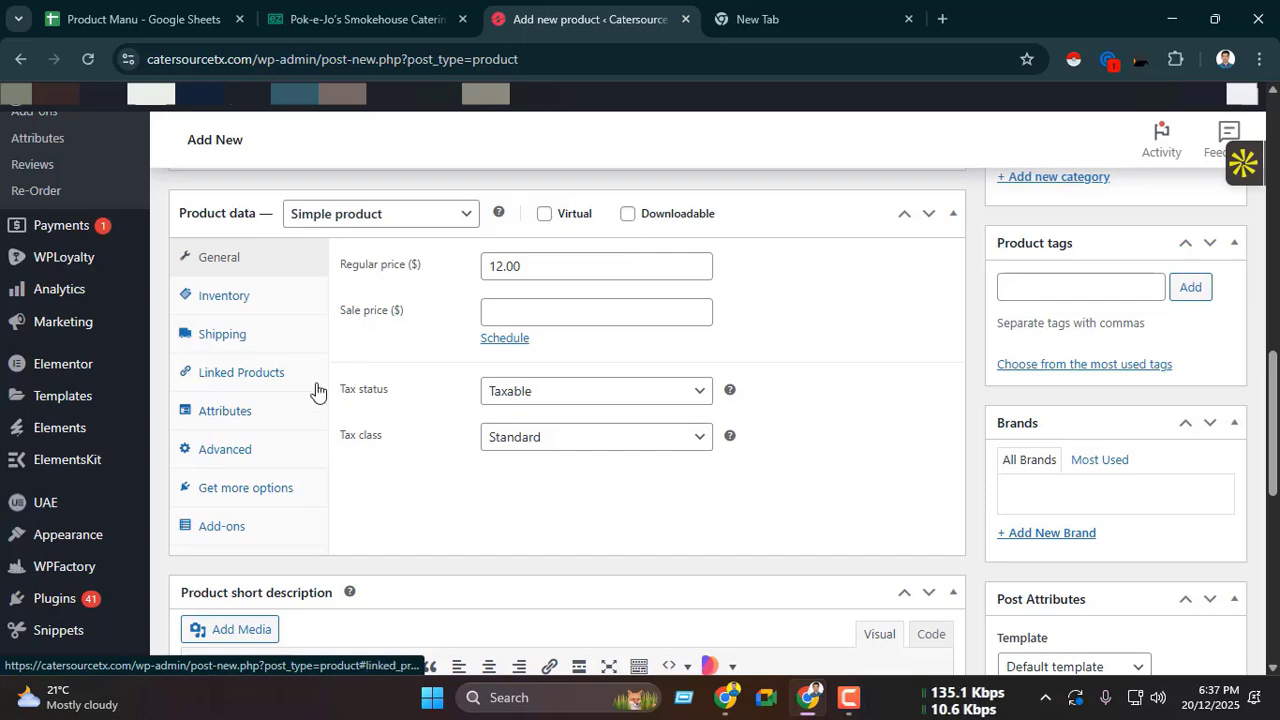
scroll(1076, 347, up, 2)
scroll(1076, 347, up, 3)
scroll(793, 380, down, 4)
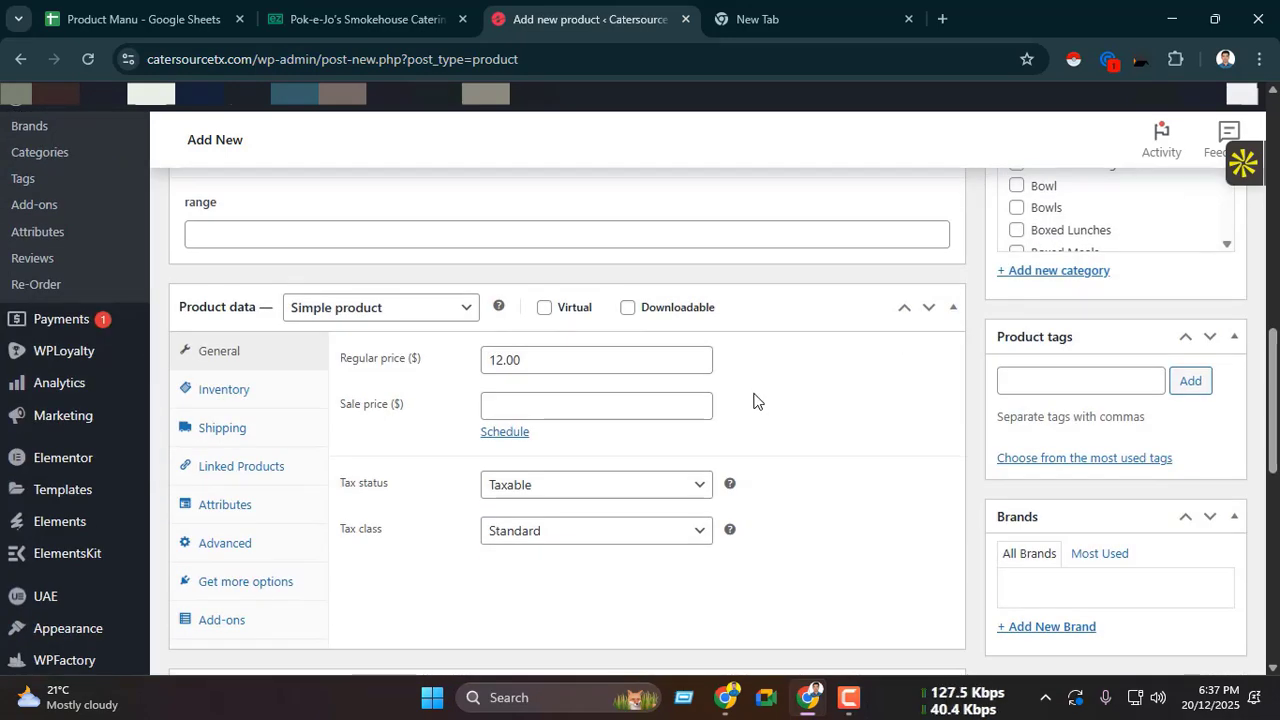
scroll(758, 406, up, 3)
scroll(758, 406, up, 3)
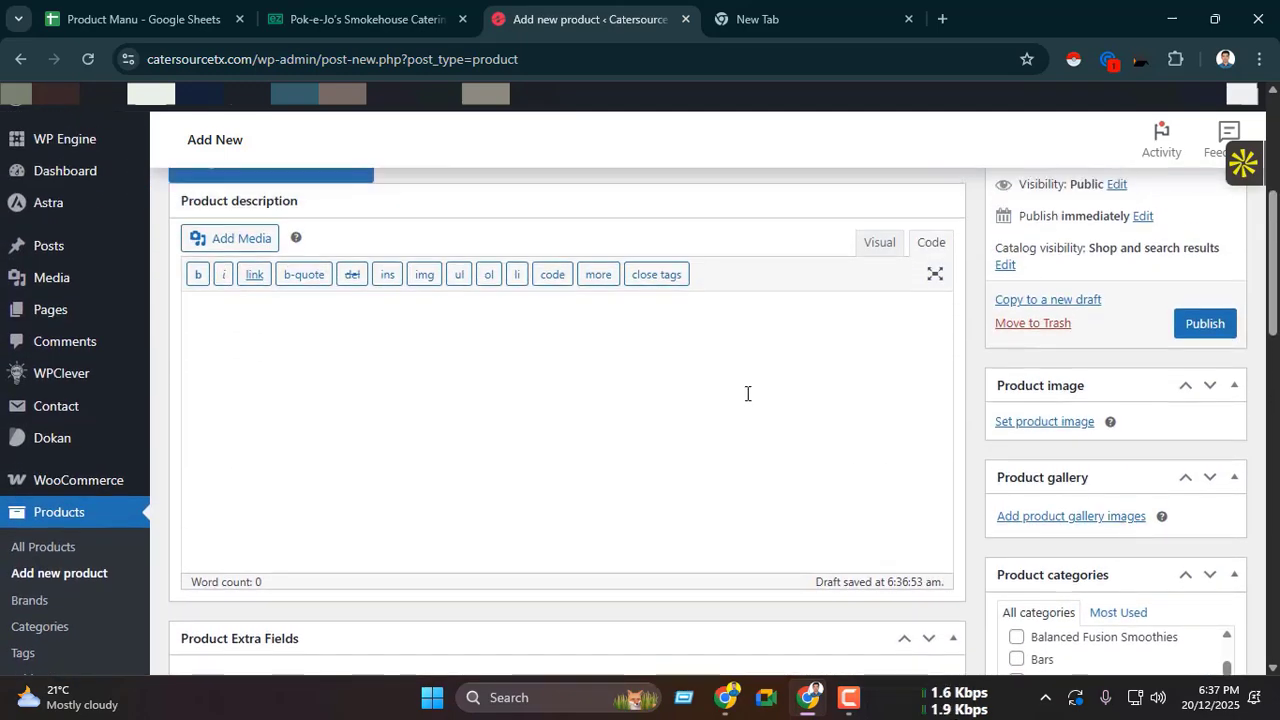
scroll(747, 393, down, 2)
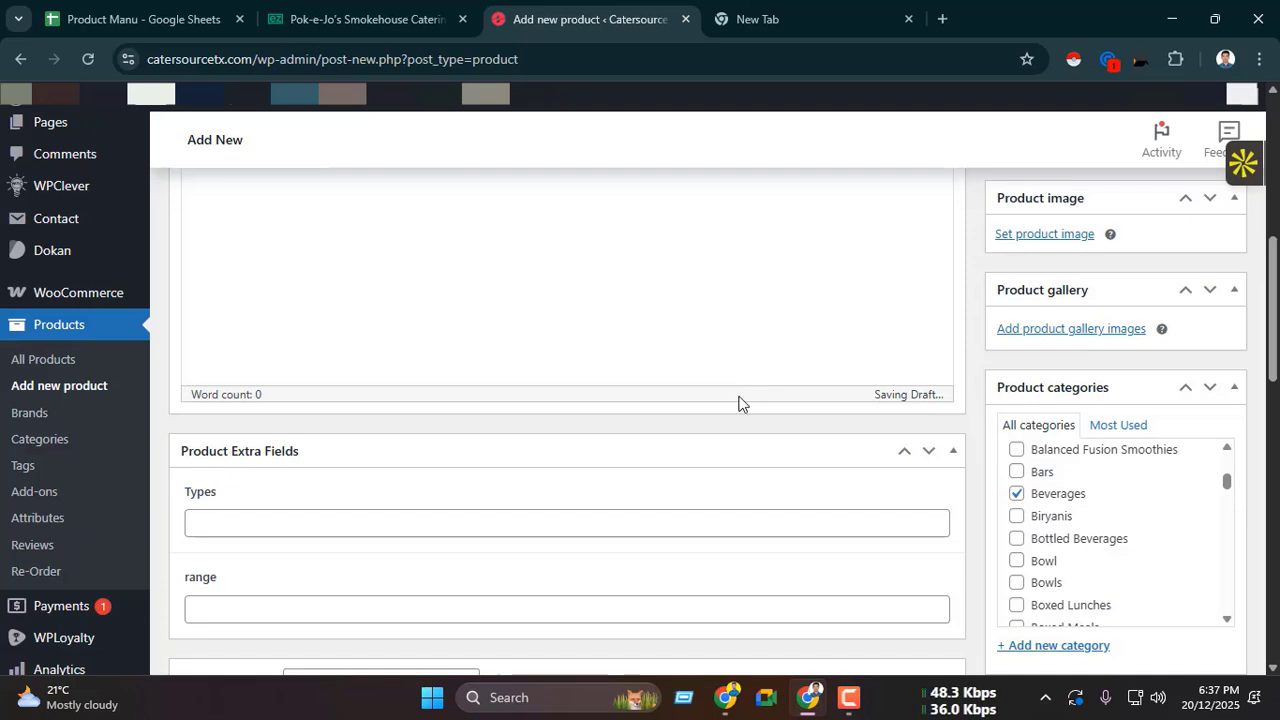
click(343, 5)
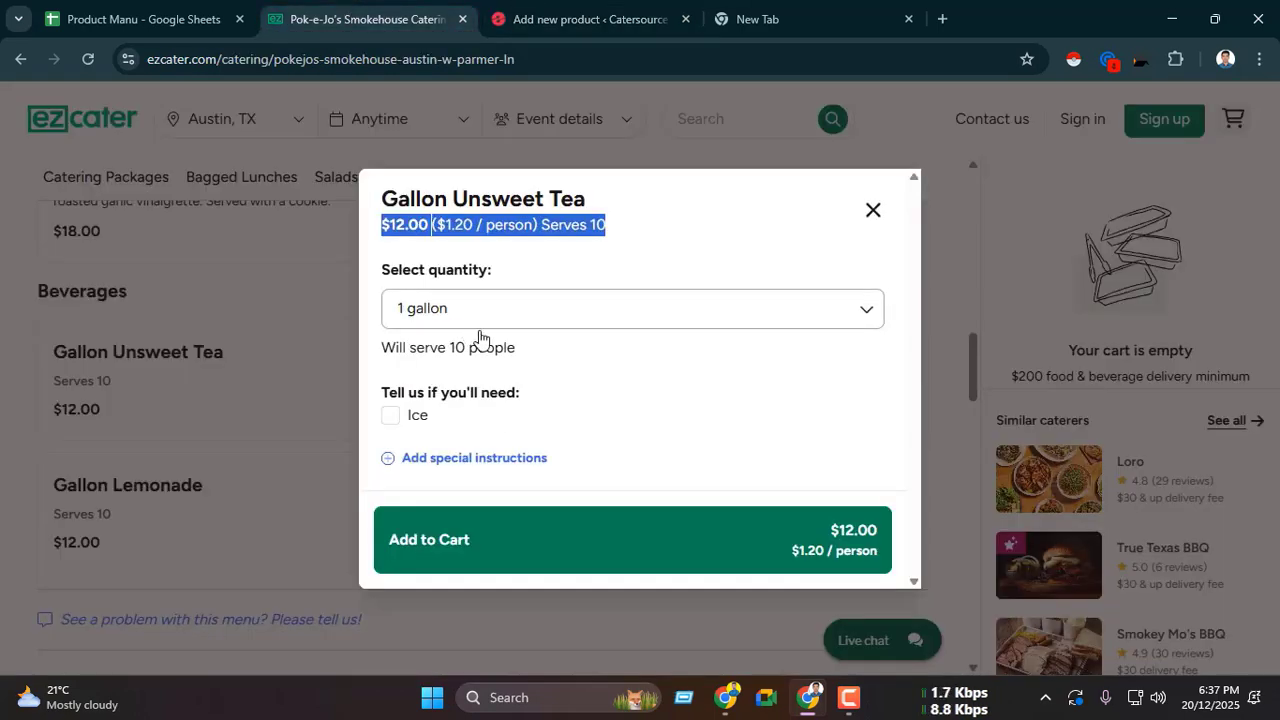
click(584, 330)
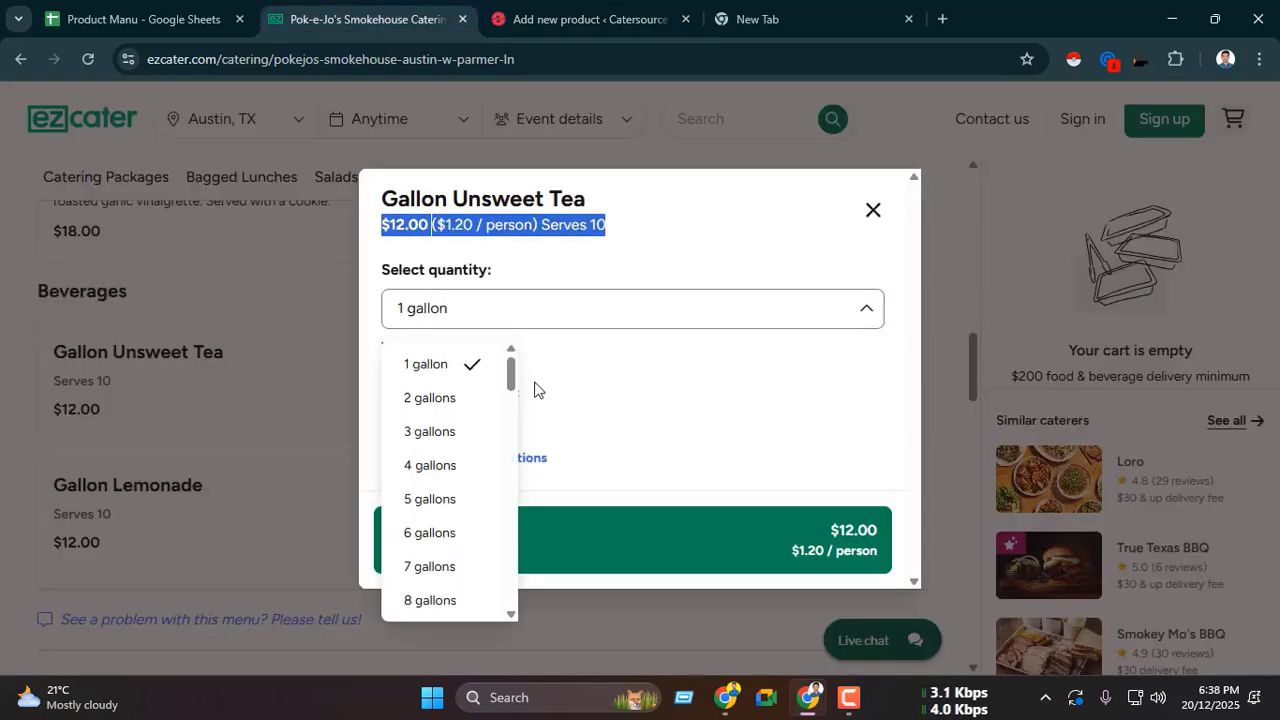
click(665, 392)
click(585, 18)
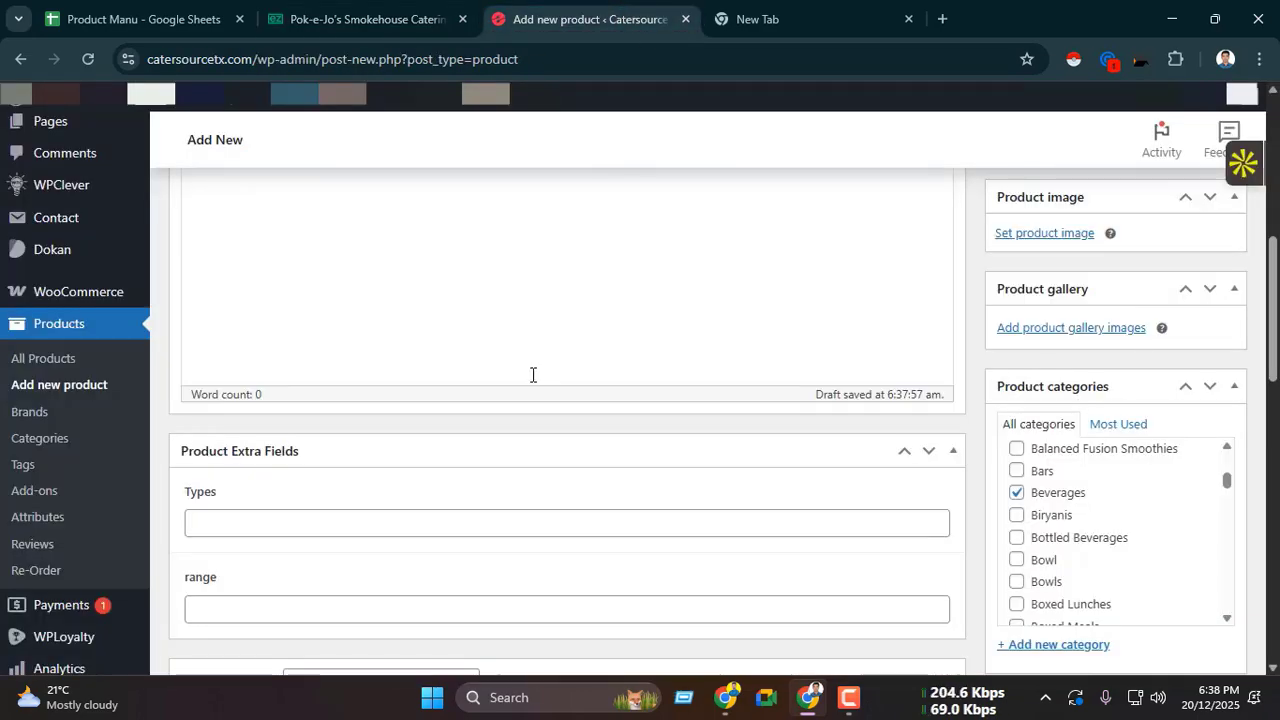
Step: Open the add-on settings in the product data of the new product
scroll(540, 378, up, 2)
scroll(545, 380, up, 5)
scroll(491, 371, down, 15)
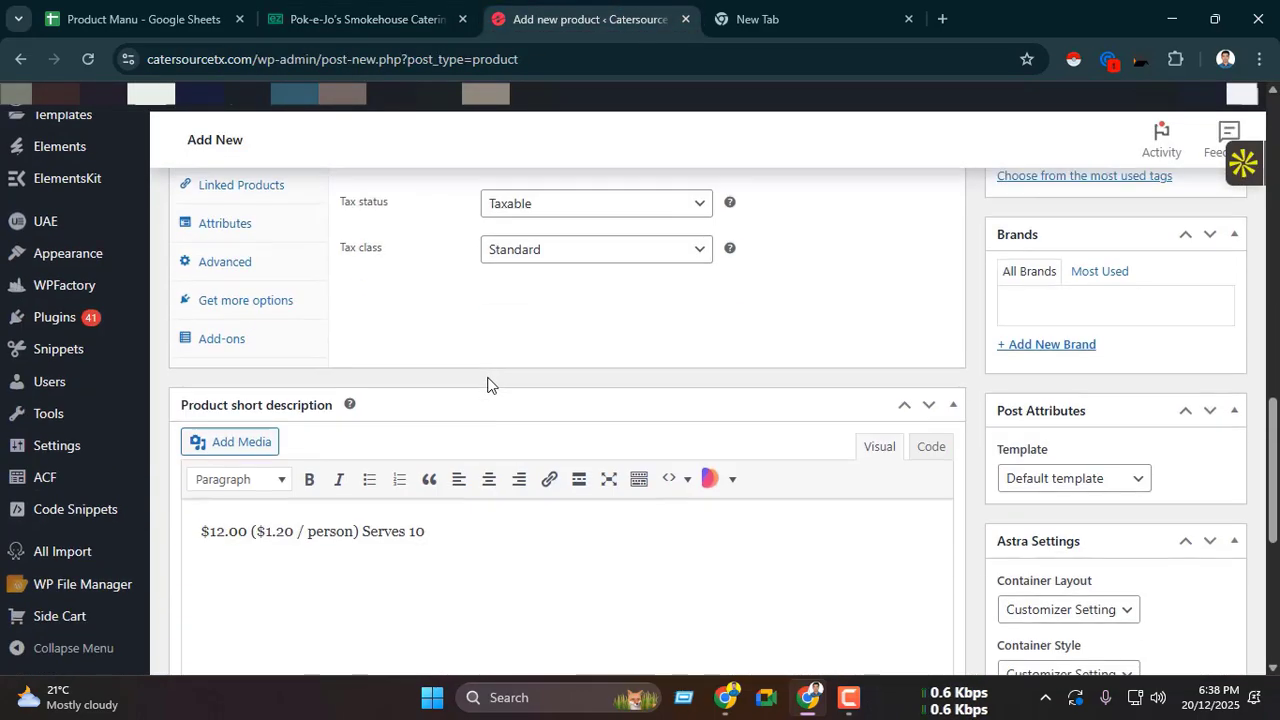
click(231, 345)
scroll(466, 375, up, 3)
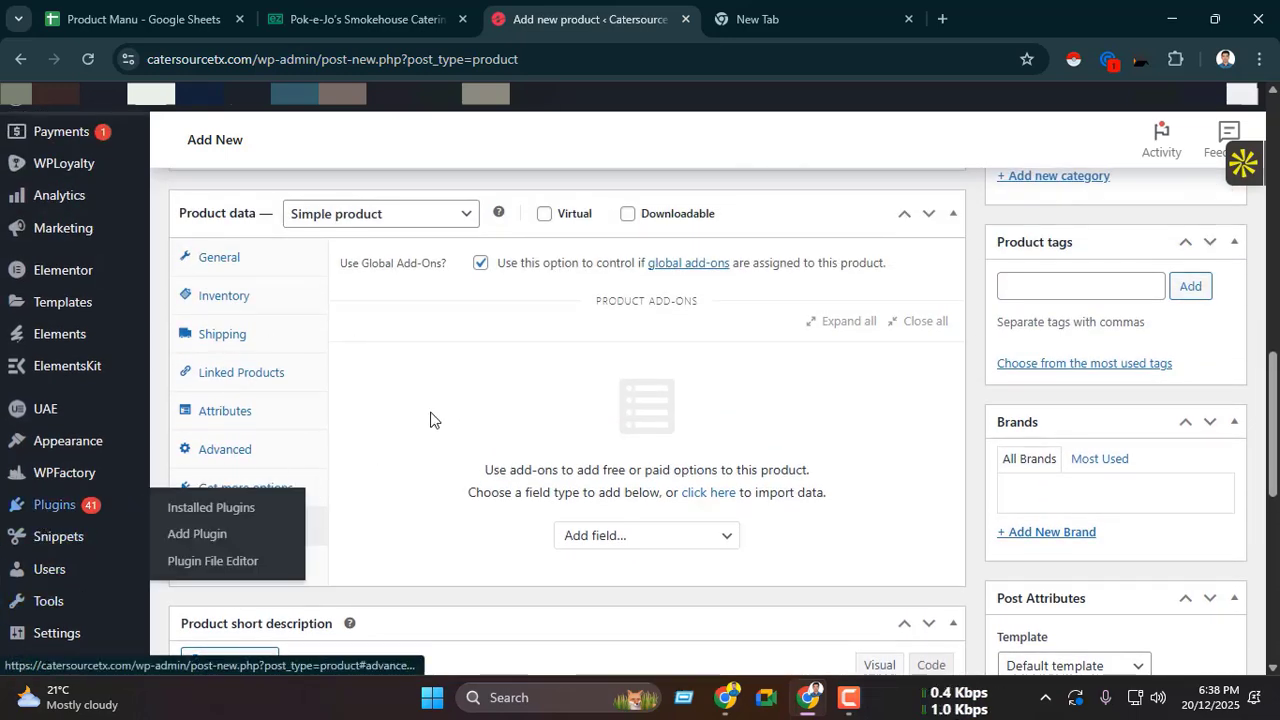
scroll(555, 450, down, 1)
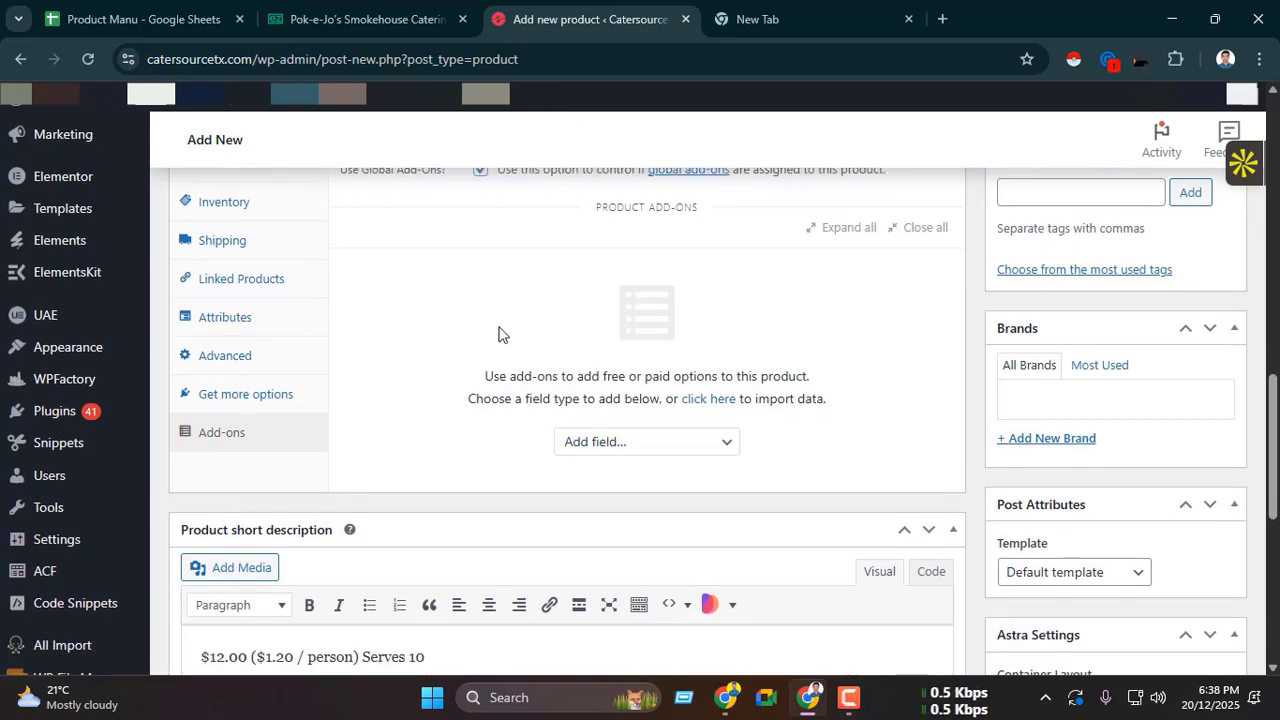
Step: Examine the full range of gallon quantities offered for Gallon Unsweet Tea on ezCater
key(ctrl+shift+Tab)
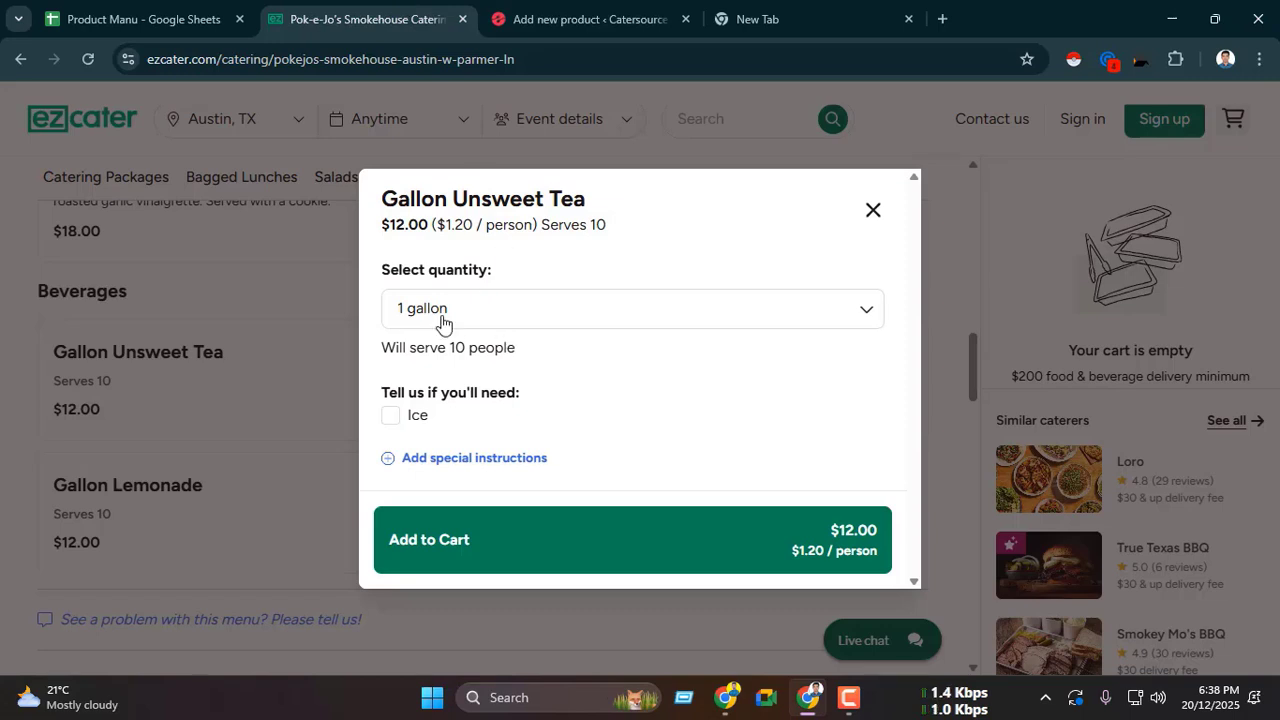
drag(383, 265, 503, 280)
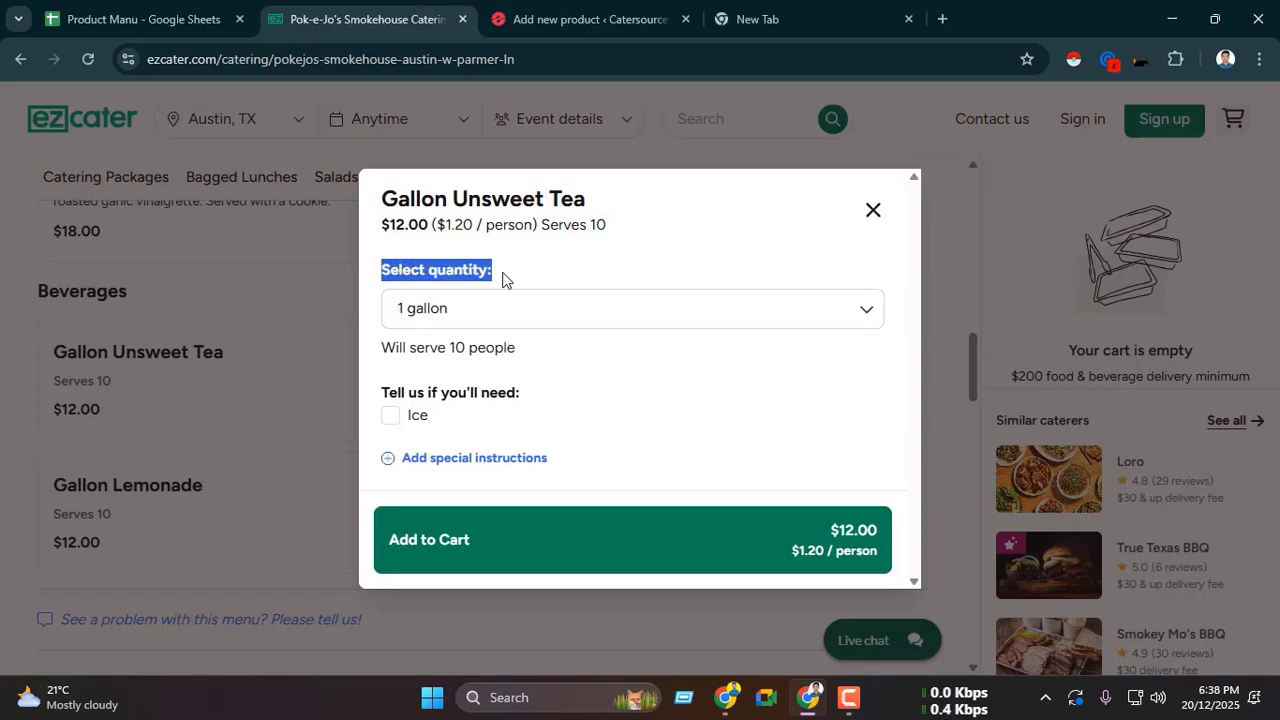
click(480, 323)
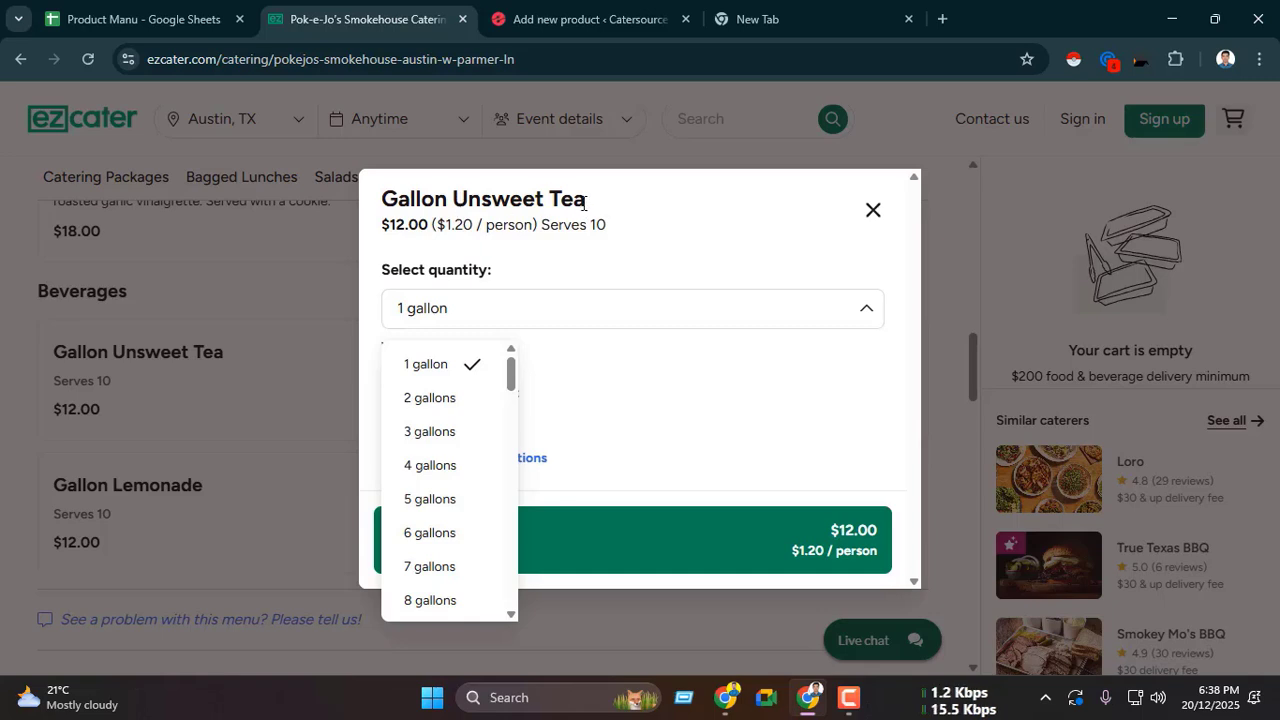
scroll(447, 509, down, 3)
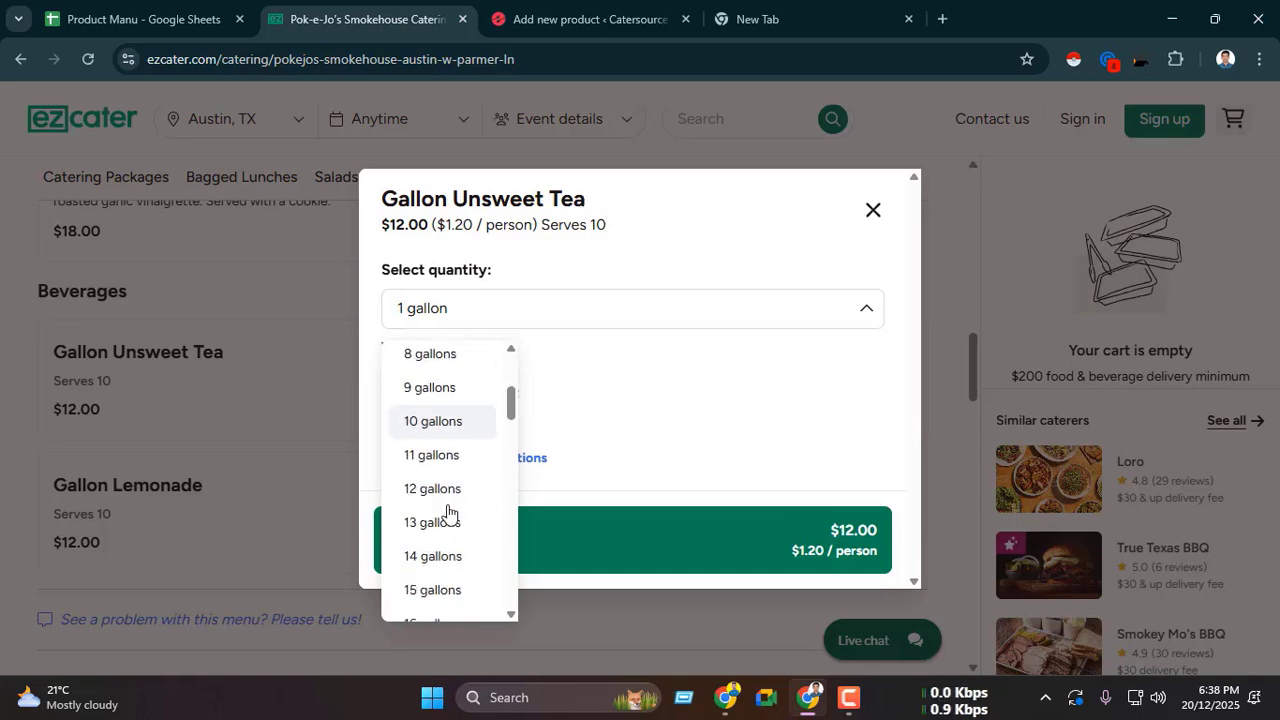
scroll(447, 509, down, 15)
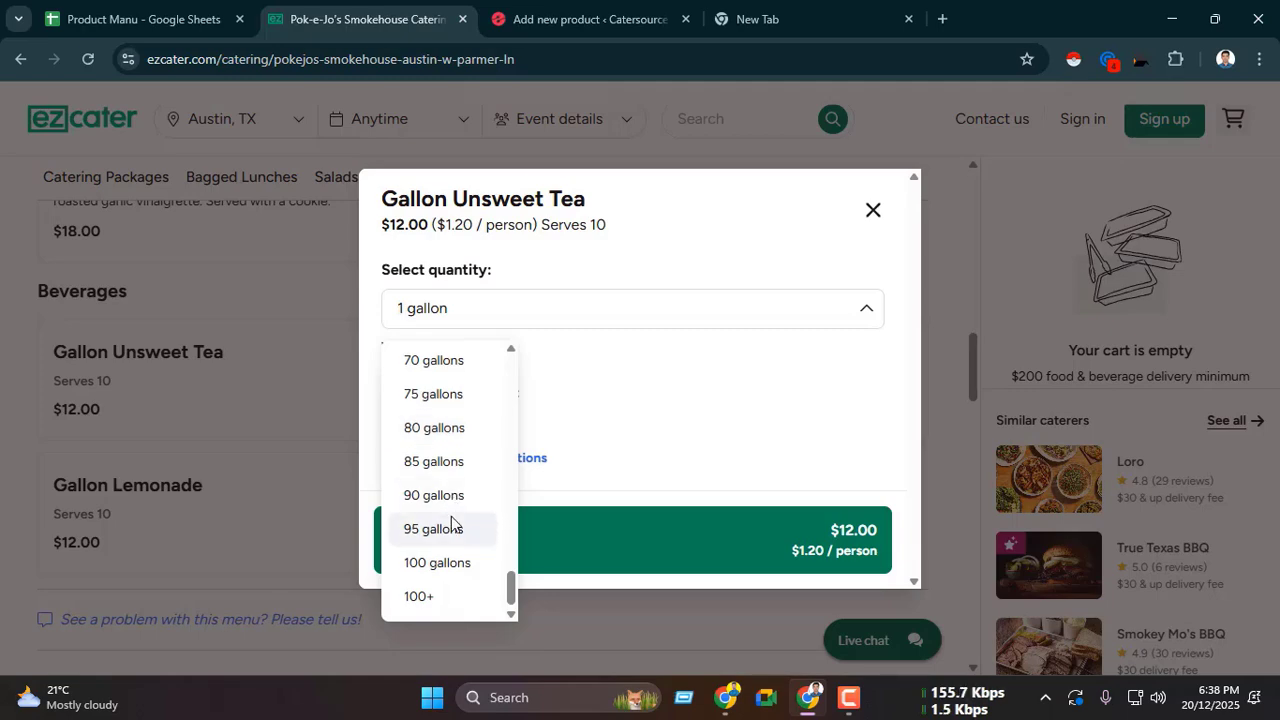
scroll(449, 523, up, 10)
click(639, 248)
Step: Return to the WordPress product and add a Quantity add-on field
click(557, 8)
scroll(620, 296, down, 1)
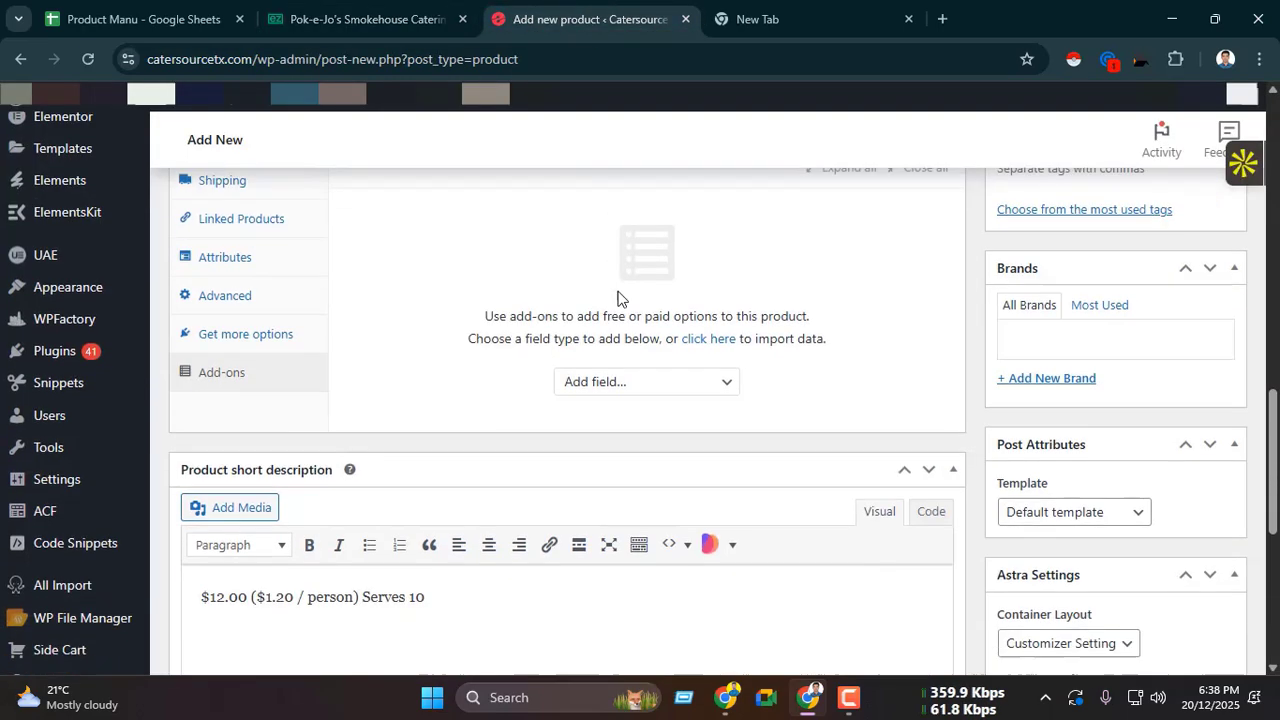
click(609, 350)
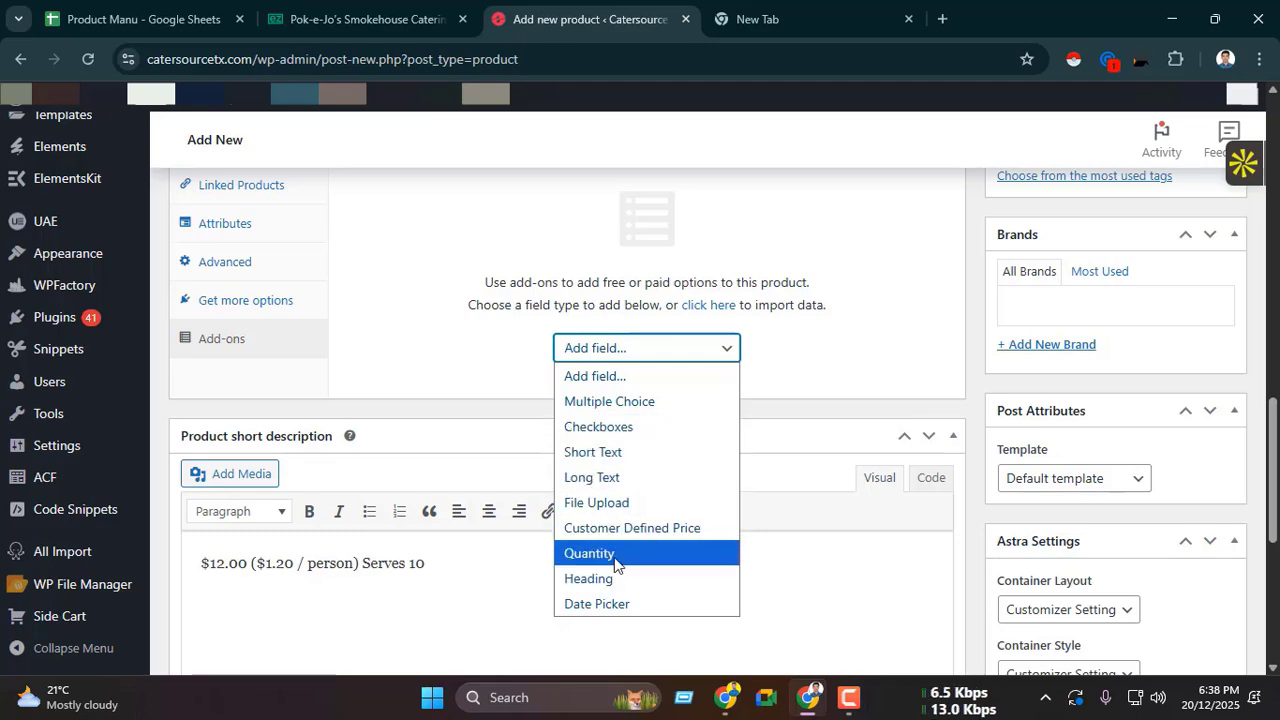
click(589, 553)
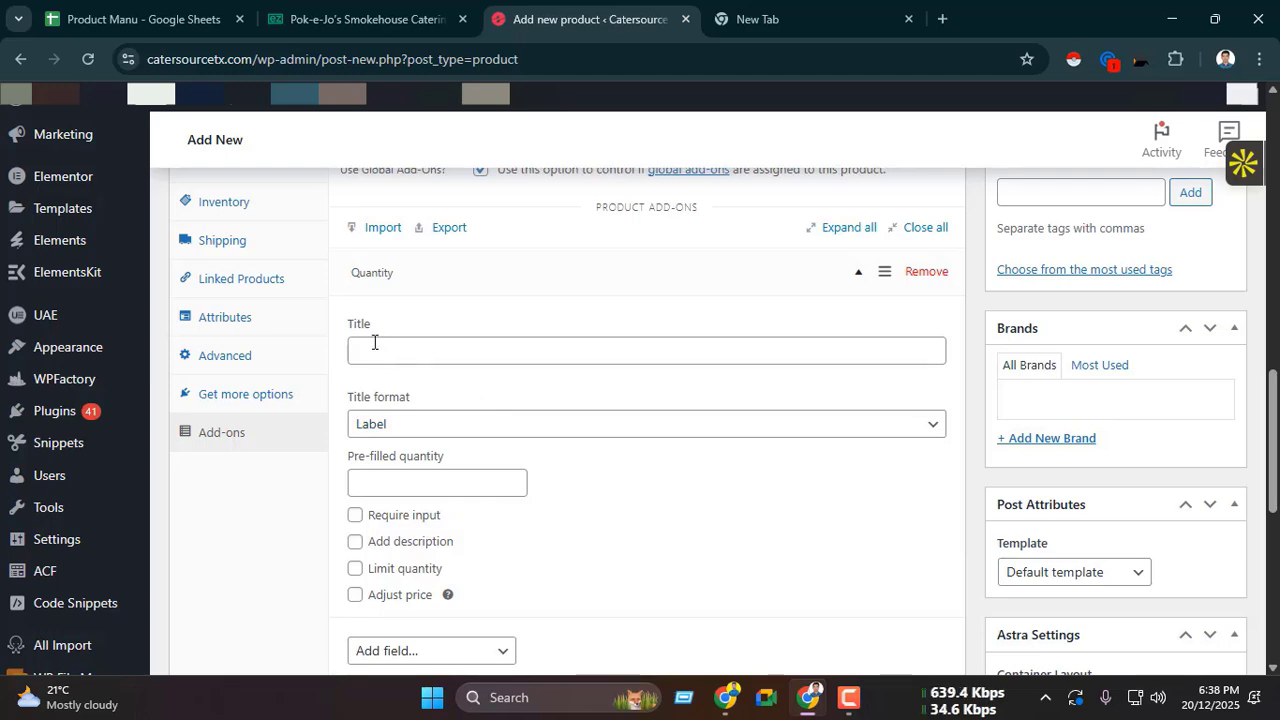
Step: Copy the quantity label from the ezCater item and title the Quantity add-on "Select Quantity:", with a capital Q
click(386, 5)
drag(384, 262, 492, 270)
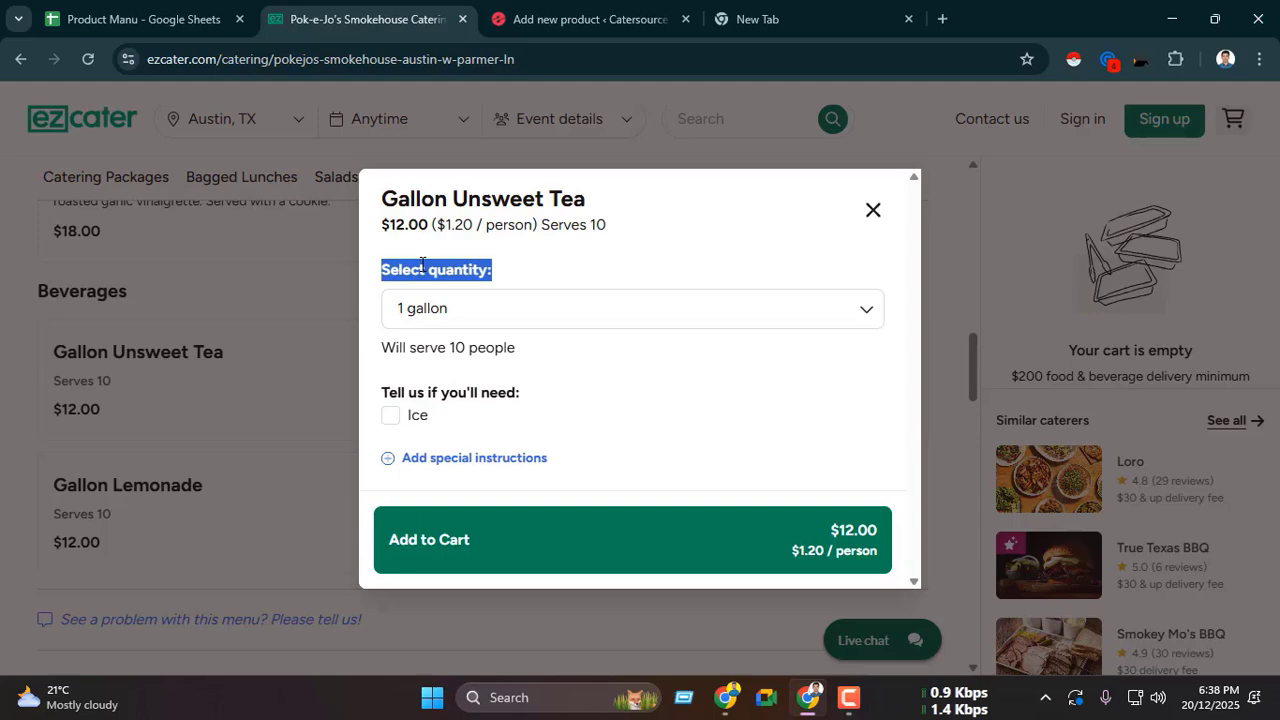
click(600, 19)
click(465, 352)
key(ctrl+v)
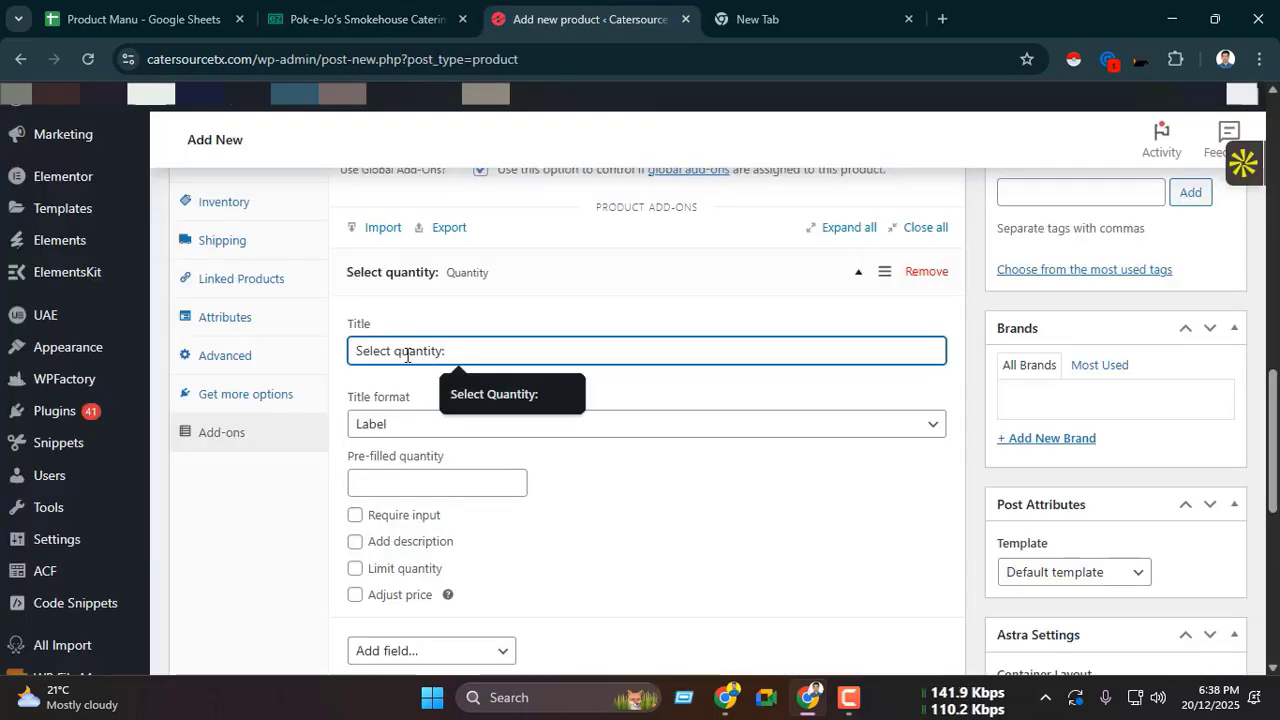
click(492, 392)
scroll(508, 430, down, 1)
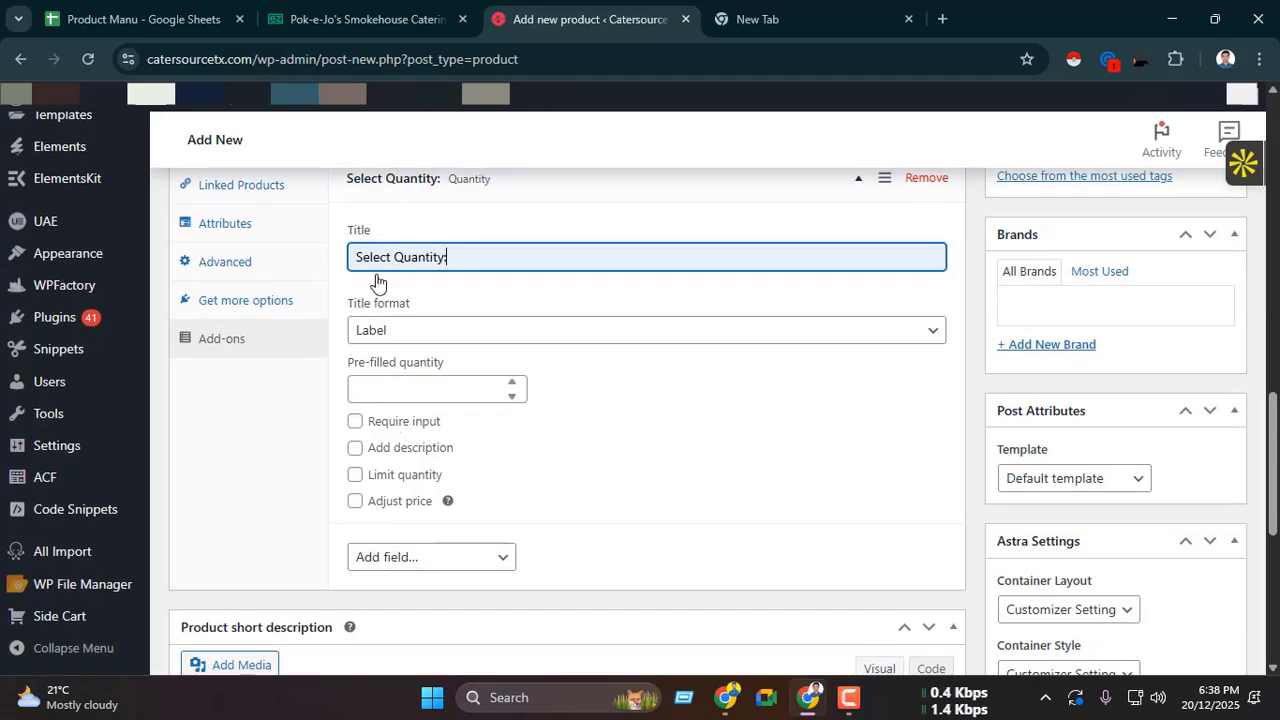
Step: Check the default gallon quantity on ezCater and set the add-on's pre-filled quantity to 1
click(360, 19)
click(520, 265)
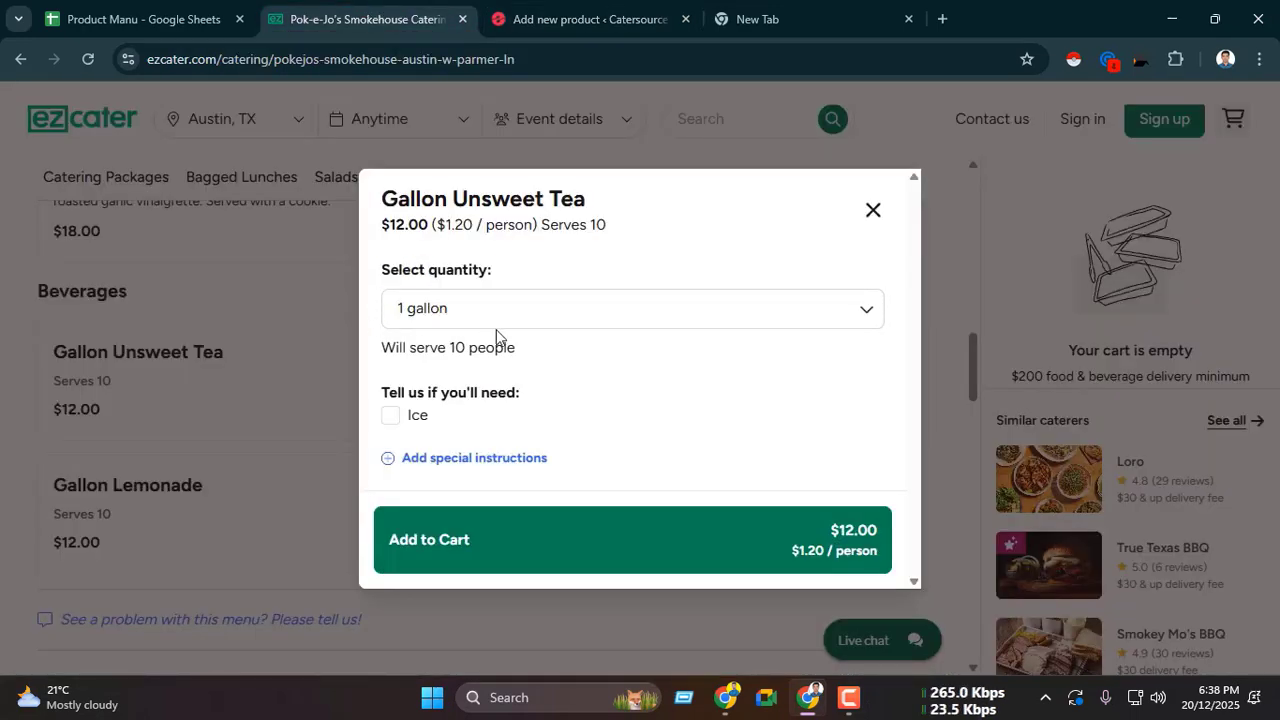
click(441, 314)
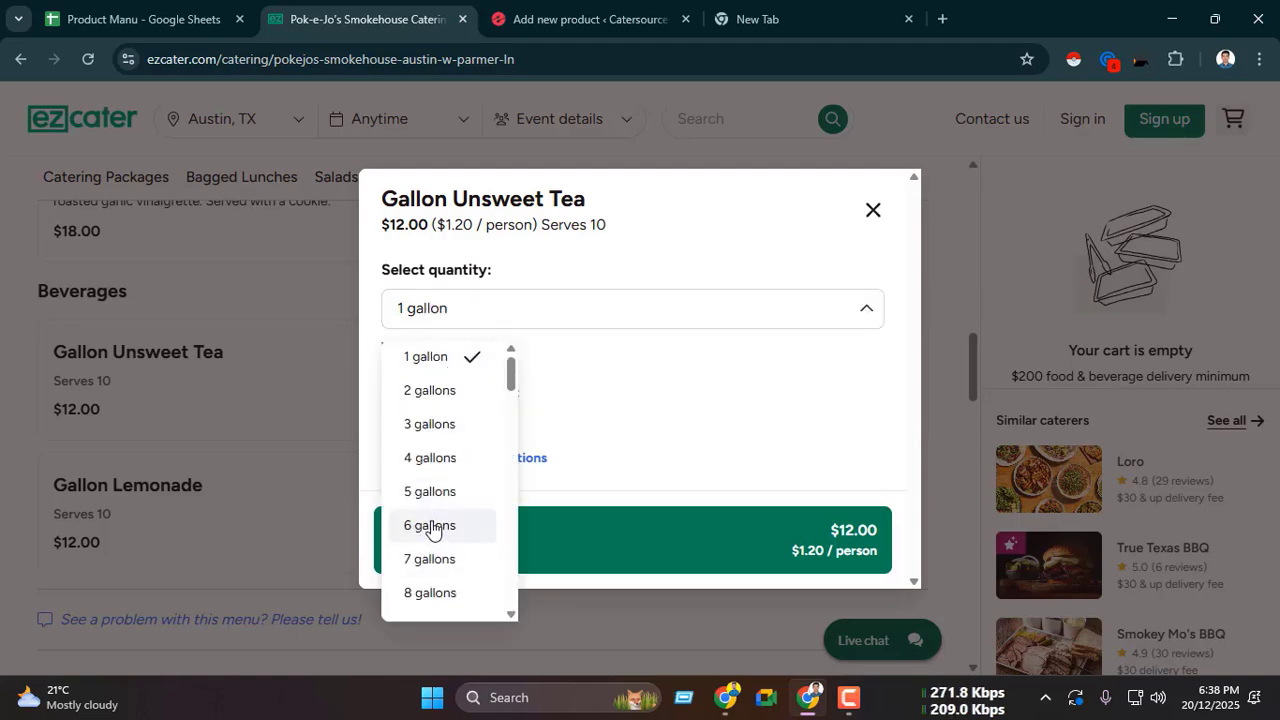
click(556, 268)
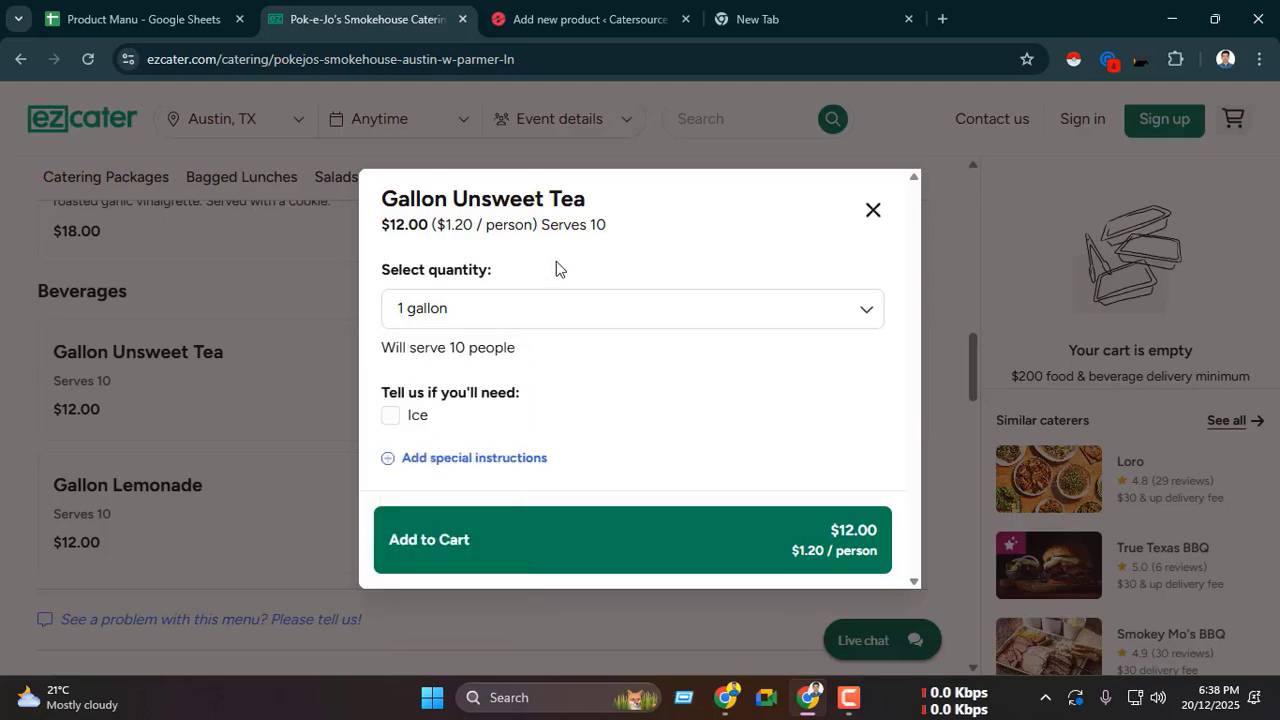
click(580, 18)
click(397, 391)
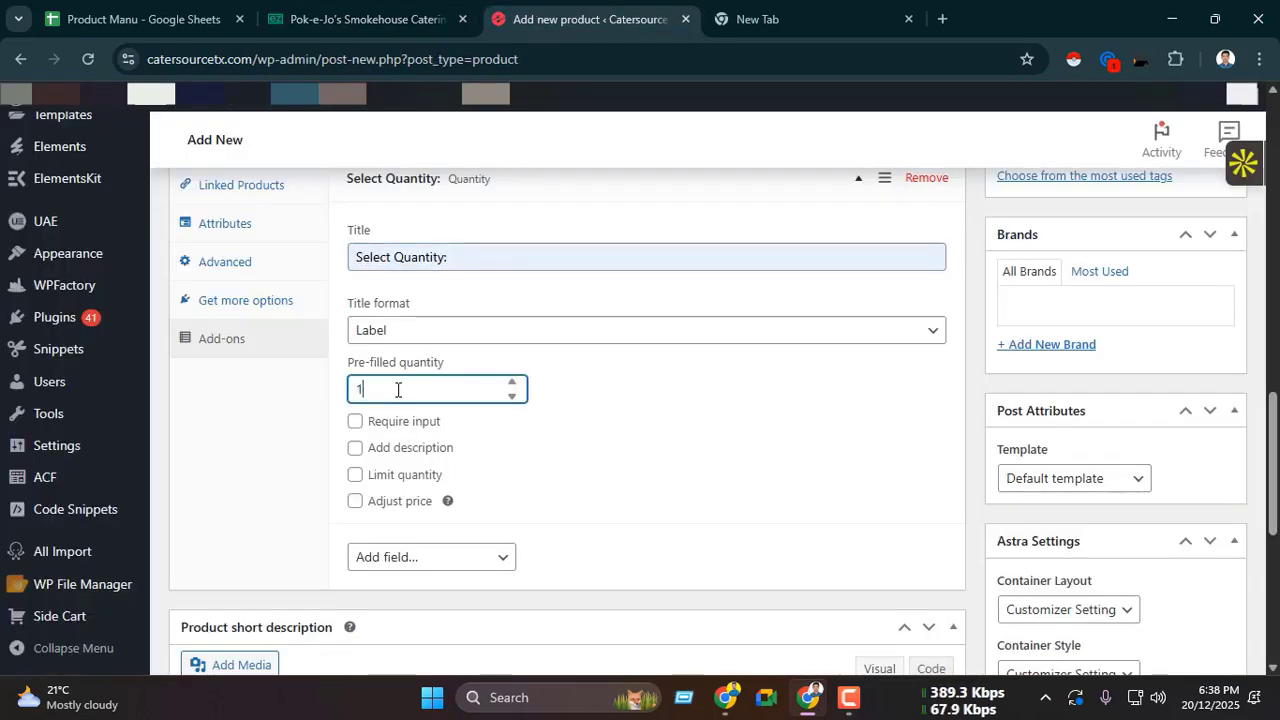
Step: Examine the quantity choices of BBQ Buffet - Three Meats on ezCater, then return to the Beverages section
key(ctrl+shift+Tab)
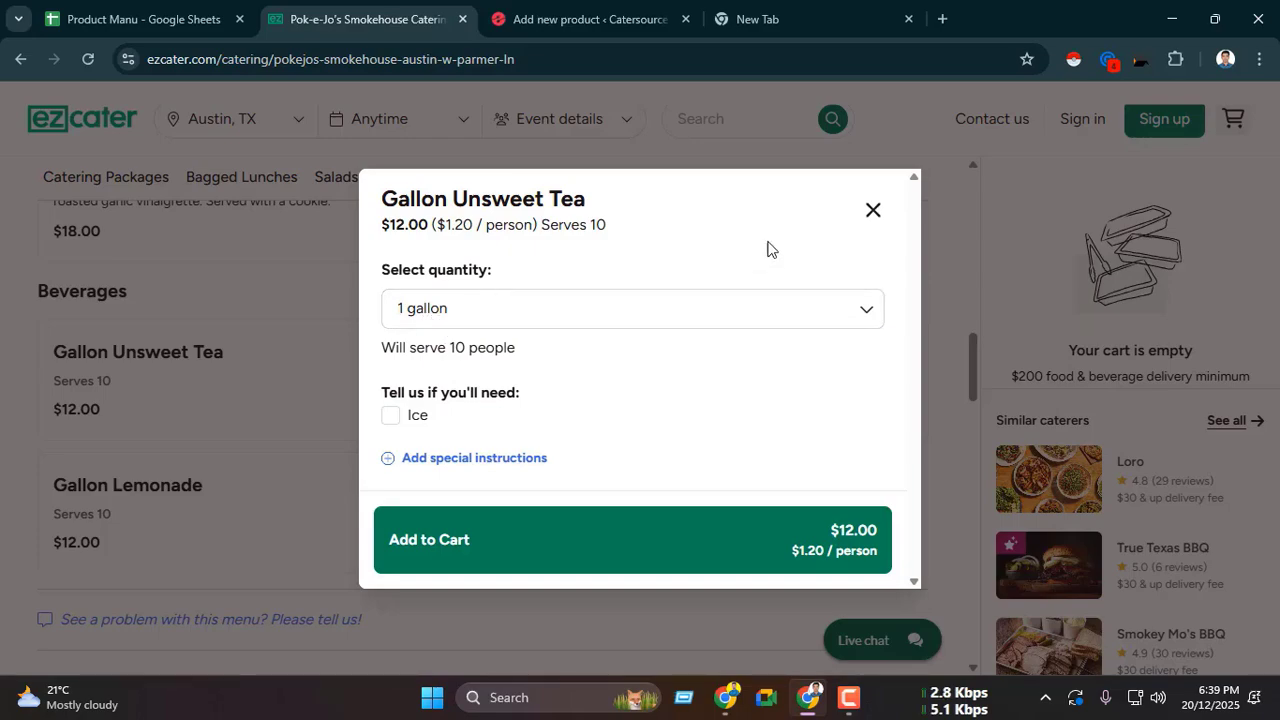
click(872, 210)
scroll(406, 386, up, 10)
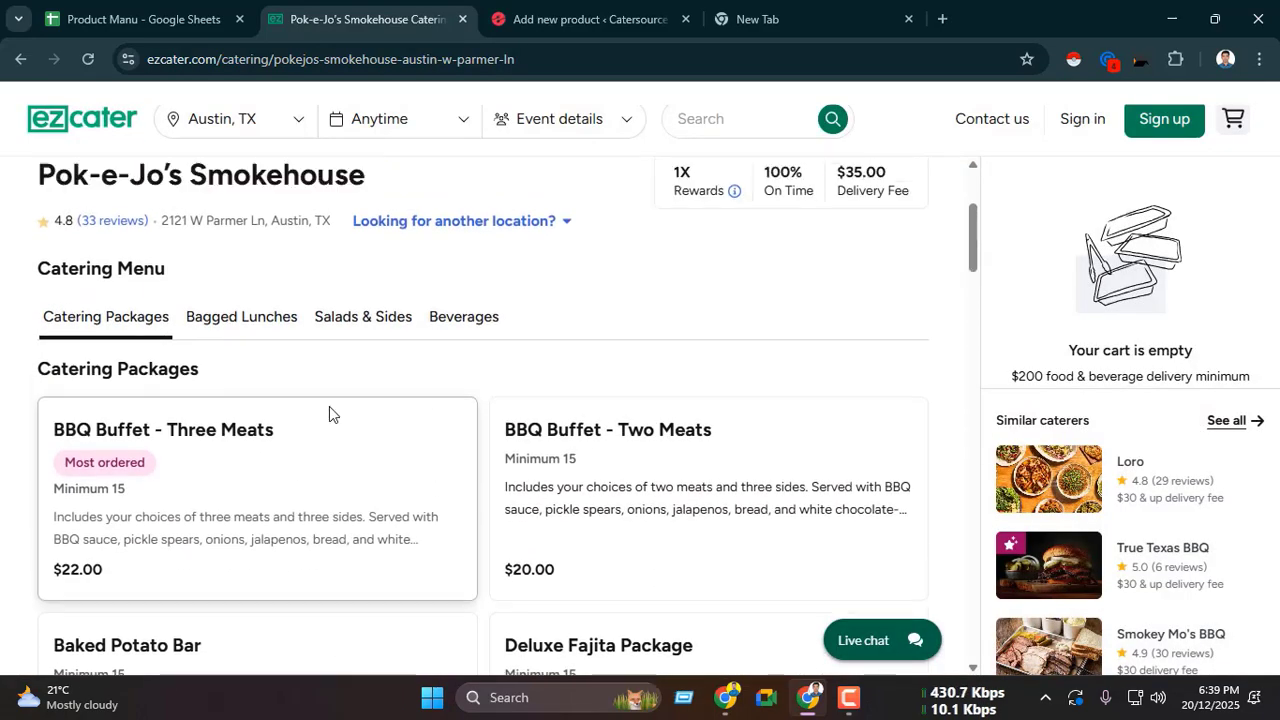
scroll(329, 406, down, 2)
click(271, 373)
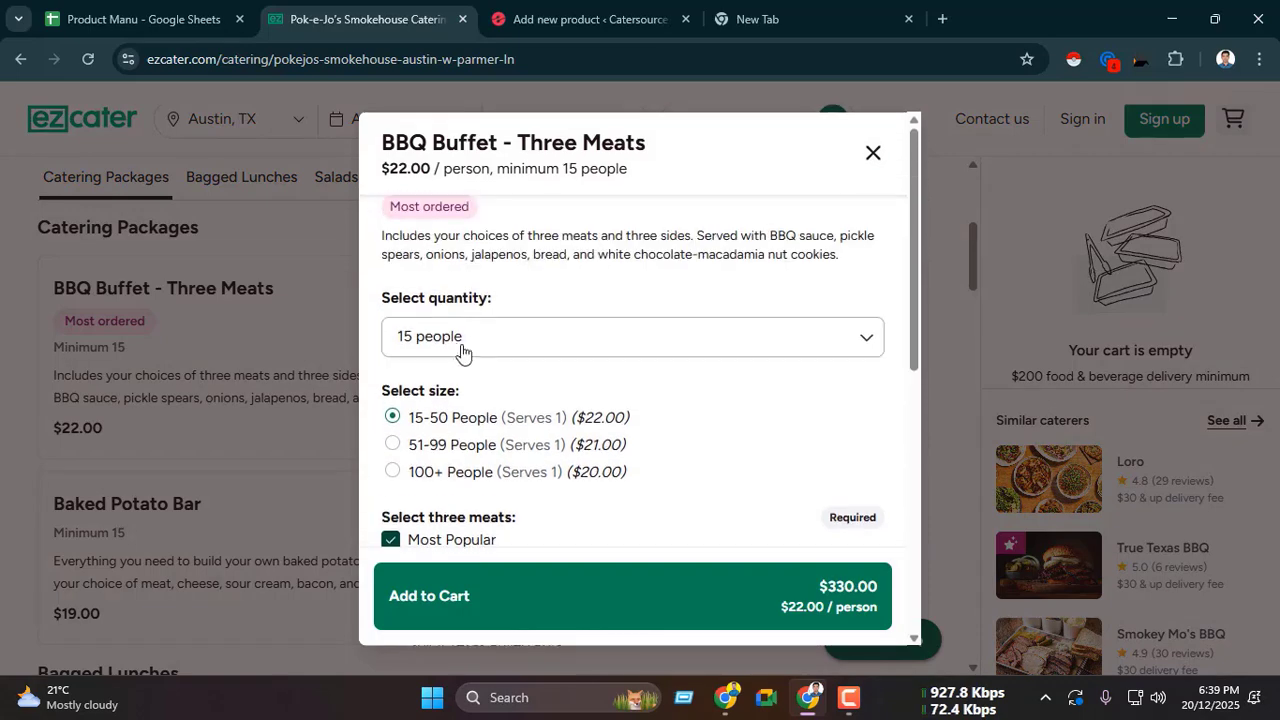
click(444, 349)
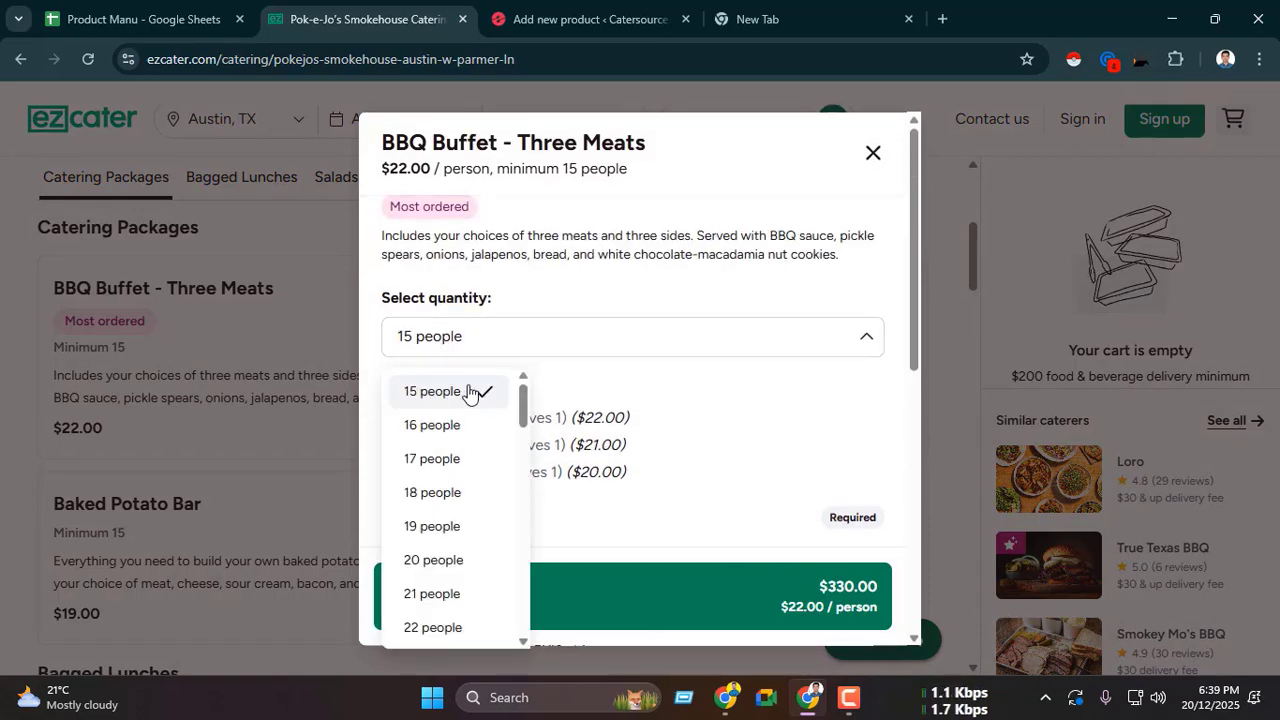
click(872, 152)
scroll(306, 429, down, 10)
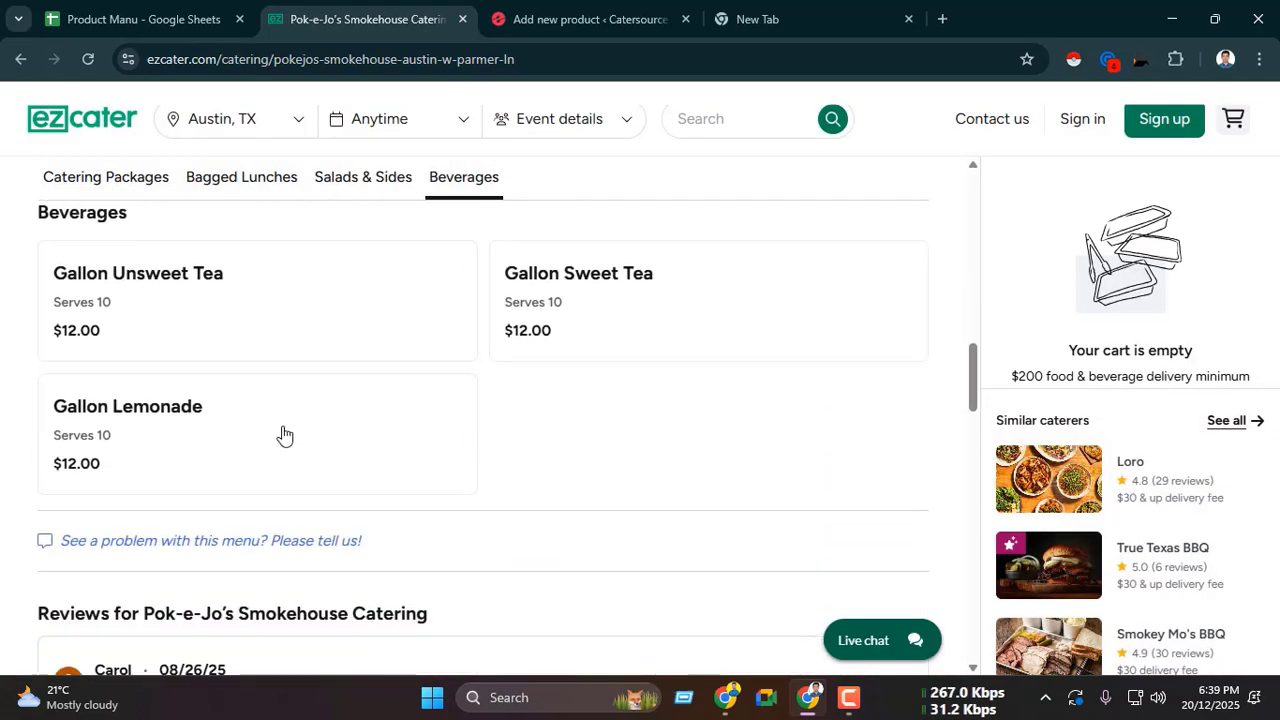
Step: Check the Gallon Unsweet Tea quantity selector on ezCater, then make input required for the product's Quantity add-on
scroll(269, 443, up, 2)
click(252, 410)
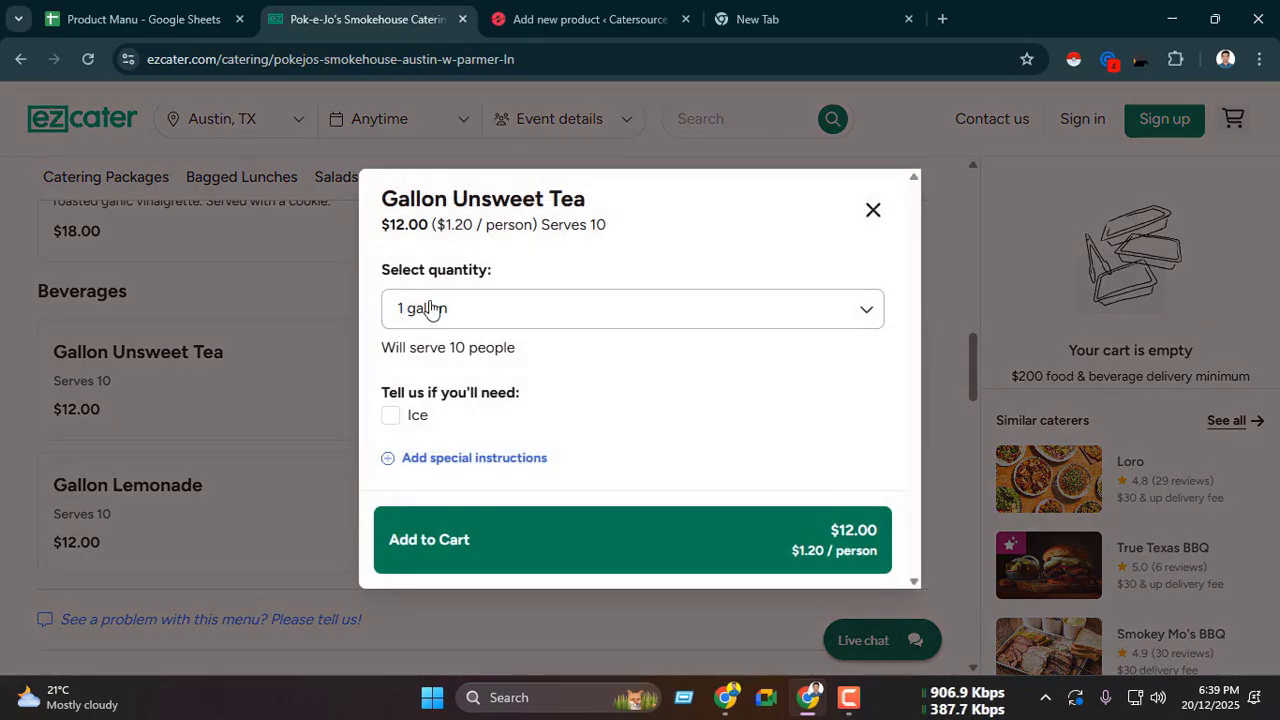
click(640, 14)
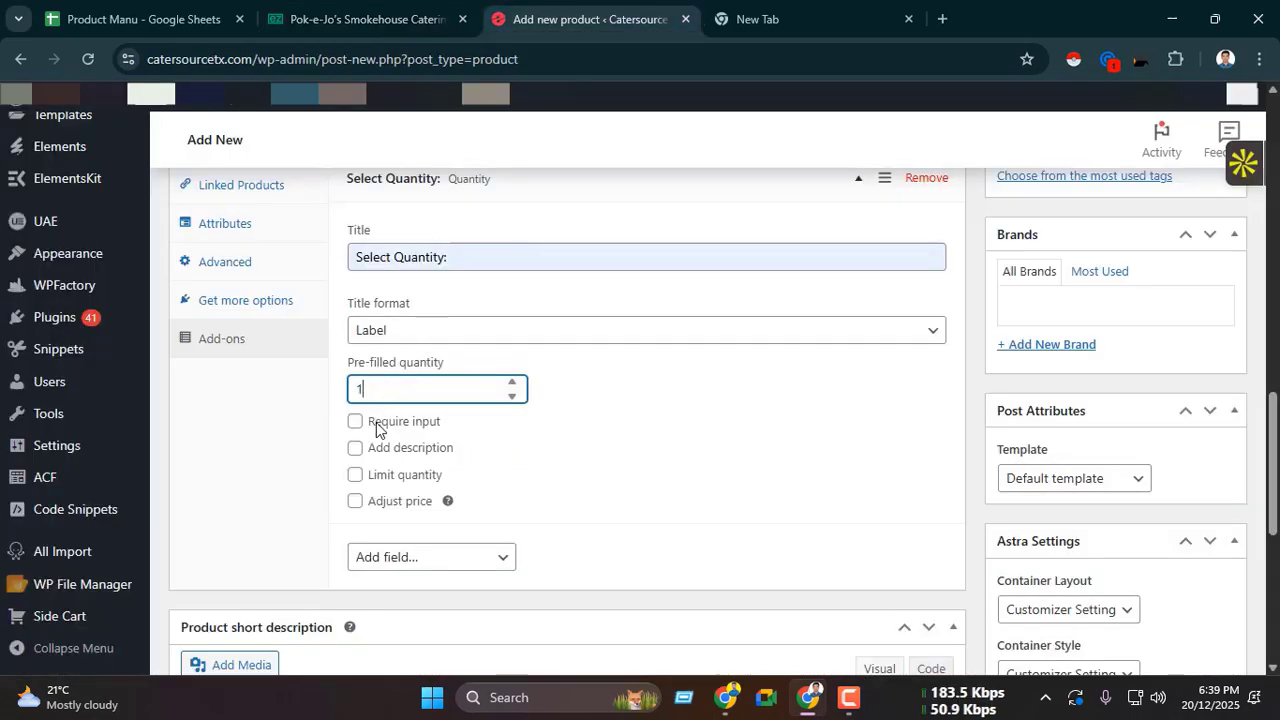
click(360, 18)
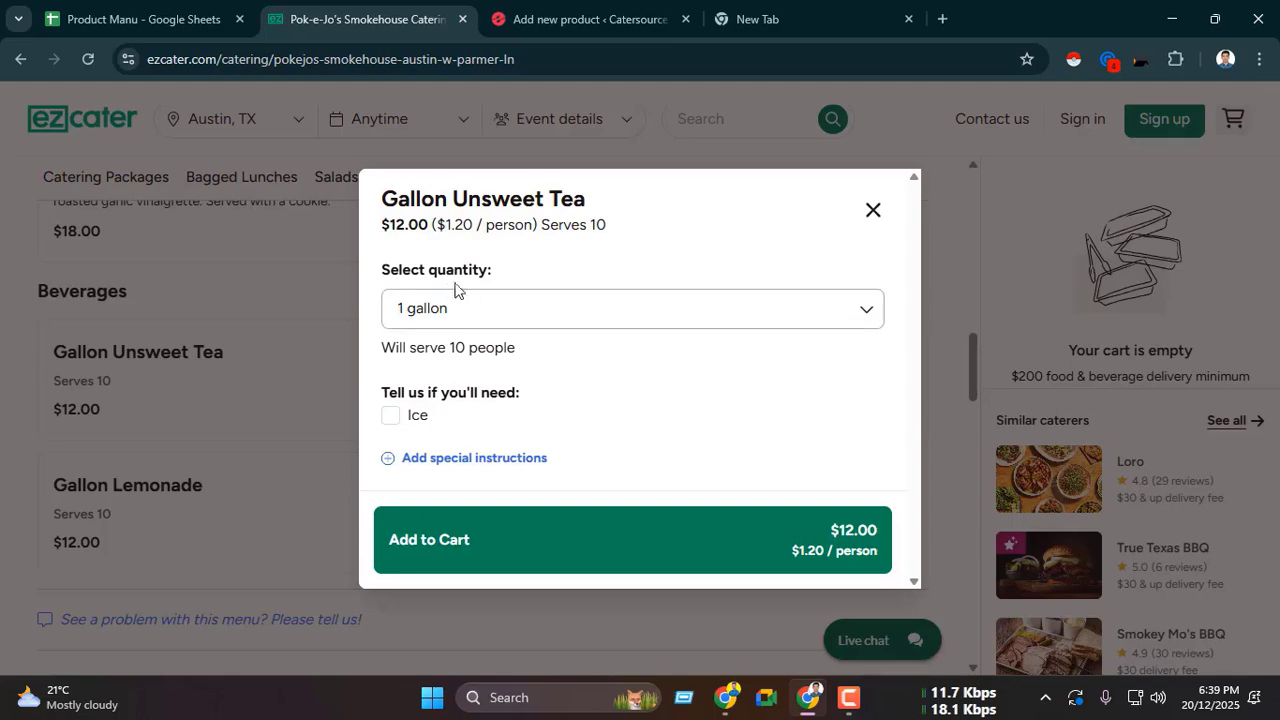
click(590, 18)
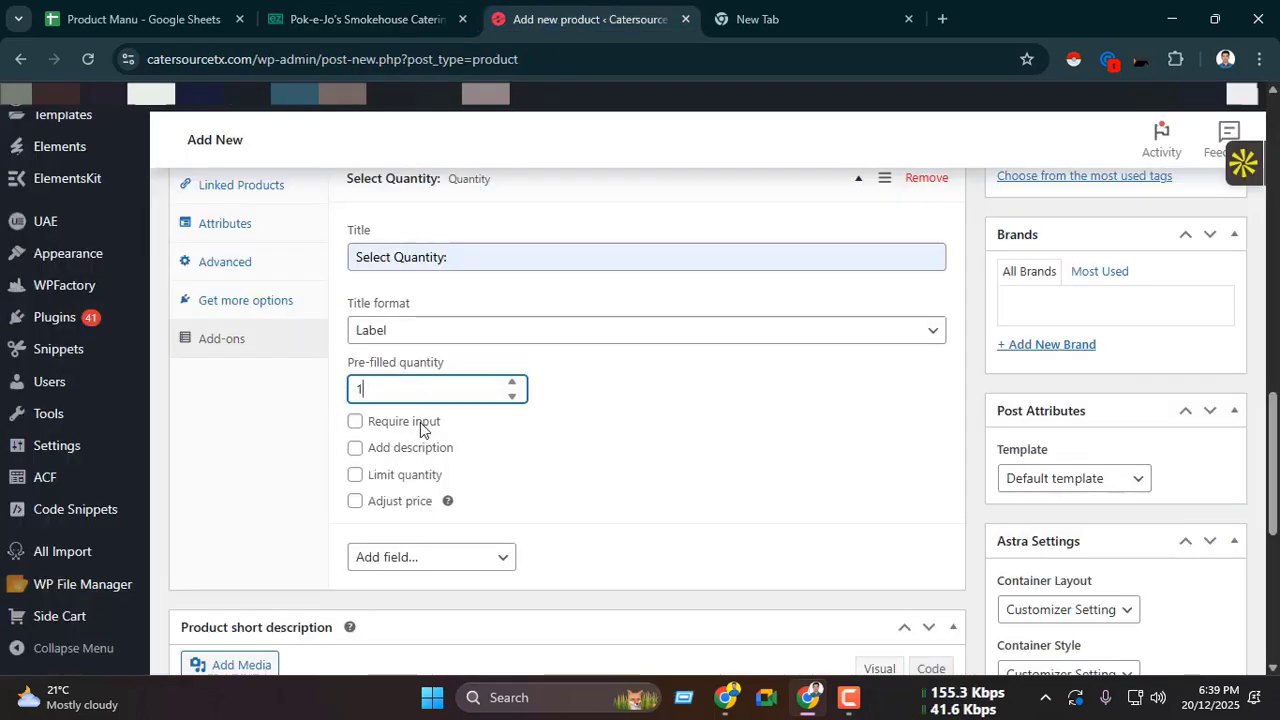
click(355, 421)
Step: Enable the Quantity add-on's description and fill it with "Max 100" copied from the Product Manu spreadsheet
scroll(477, 443, down, 1)
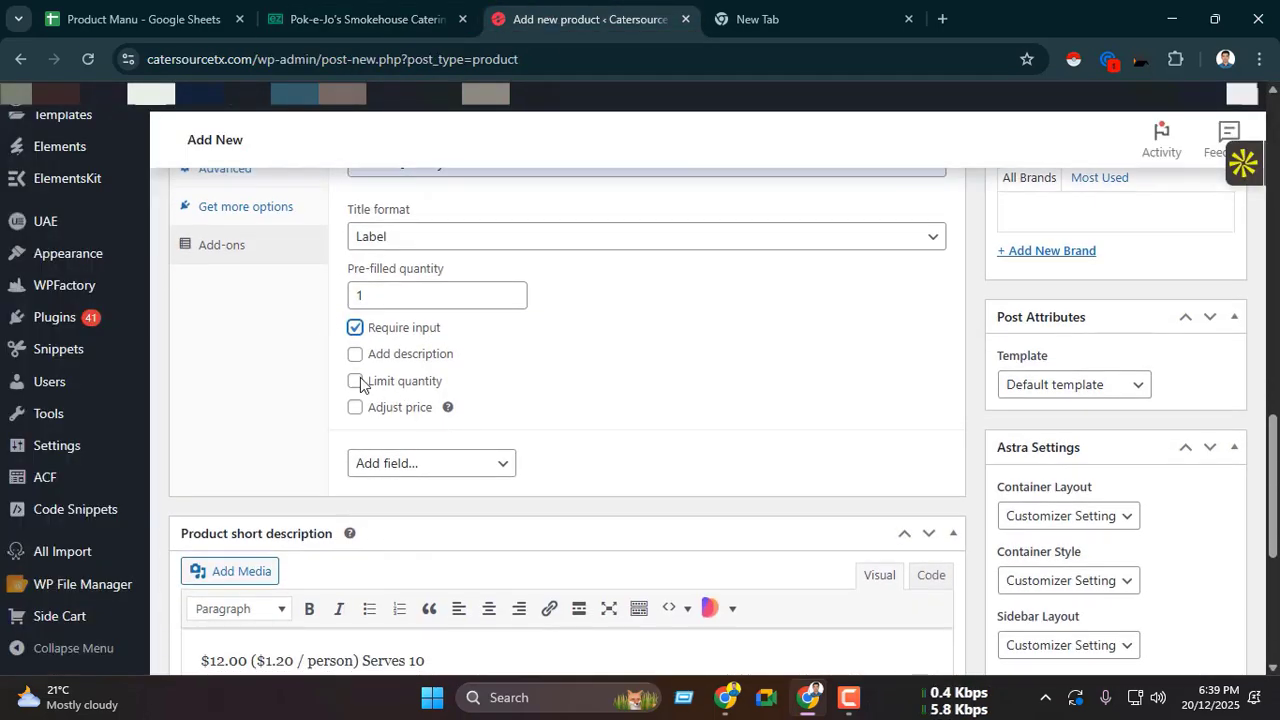
click(355, 354)
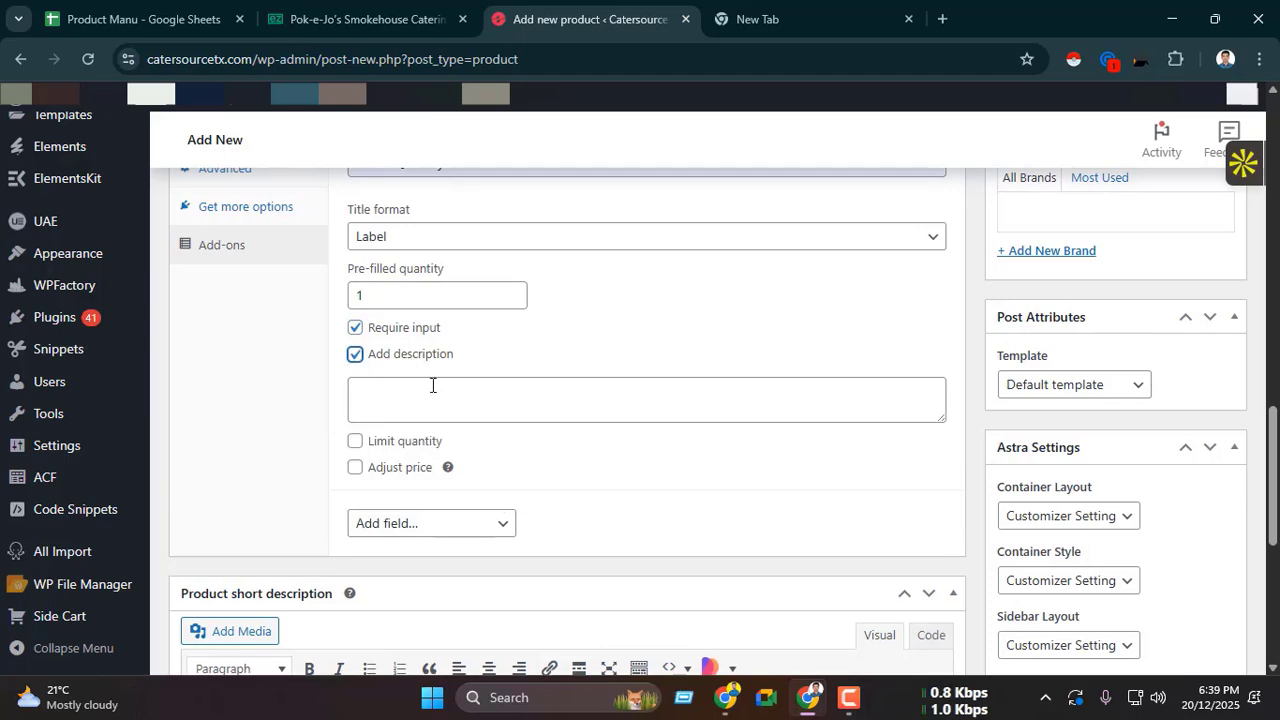
click(443, 386)
click(140, 18)
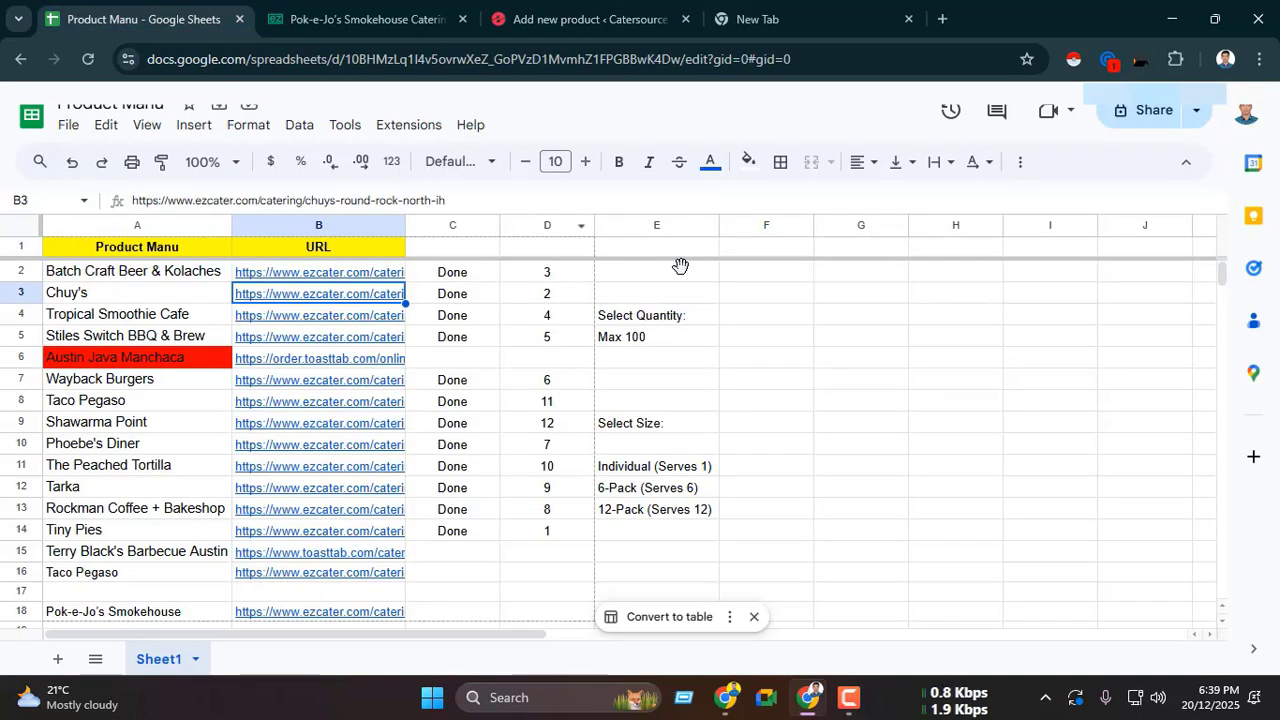
click(624, 340)
double_click(620, 337)
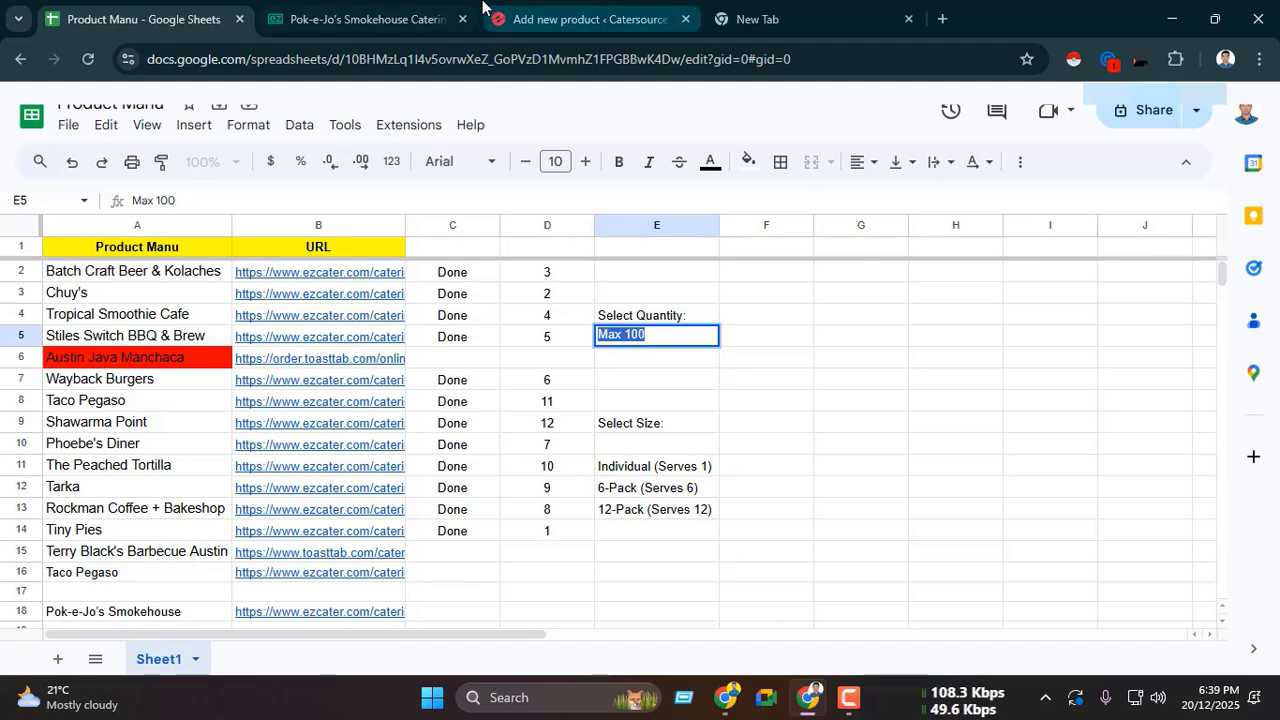
click(580, 18)
Step: Check the largest gallon choice for Gallon Unsweet Tea on ezCater and limit the add-on's quantity to 1 to 100
click(362, 18)
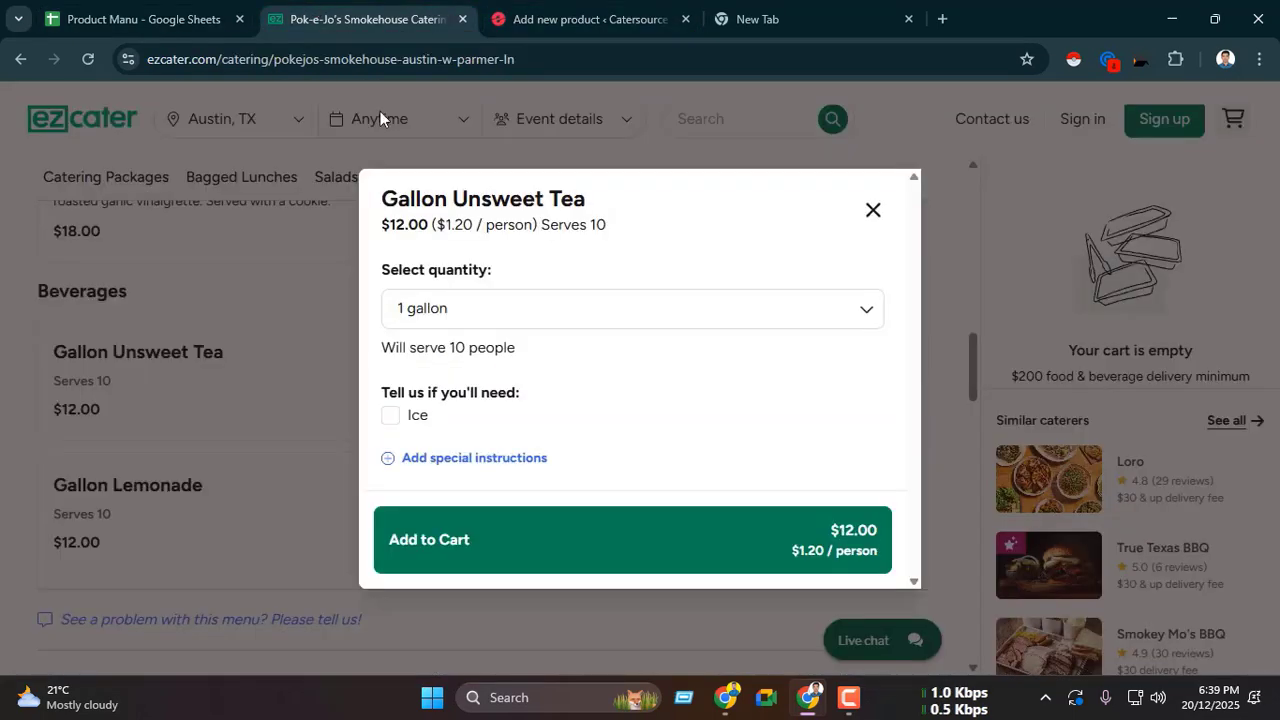
click(543, 322)
scroll(434, 466, down, 18)
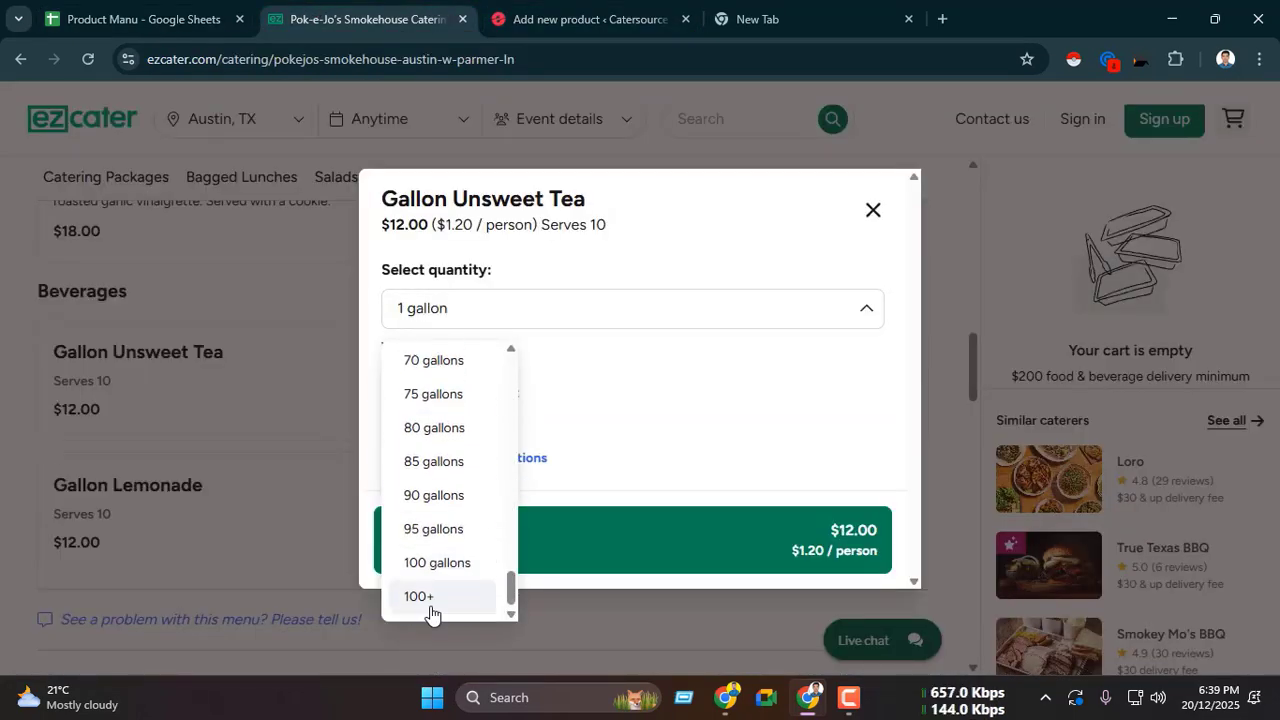
click(630, 250)
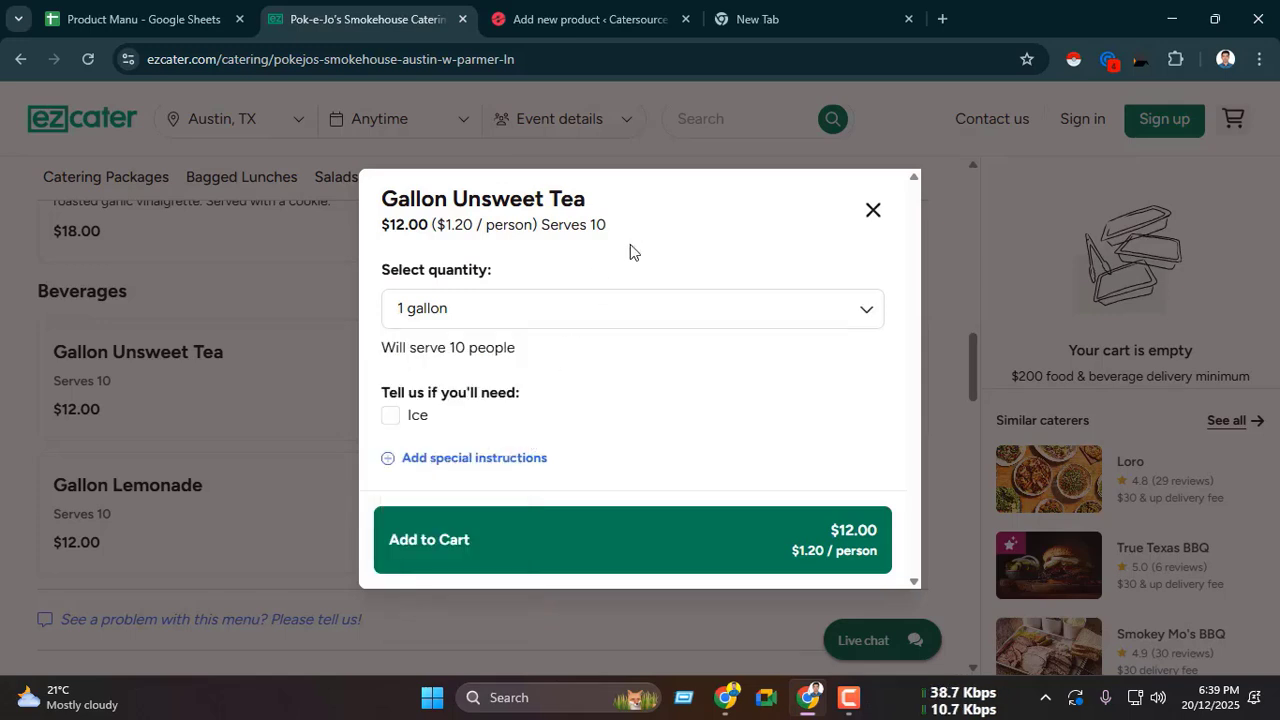
key(ctrl+Tab)
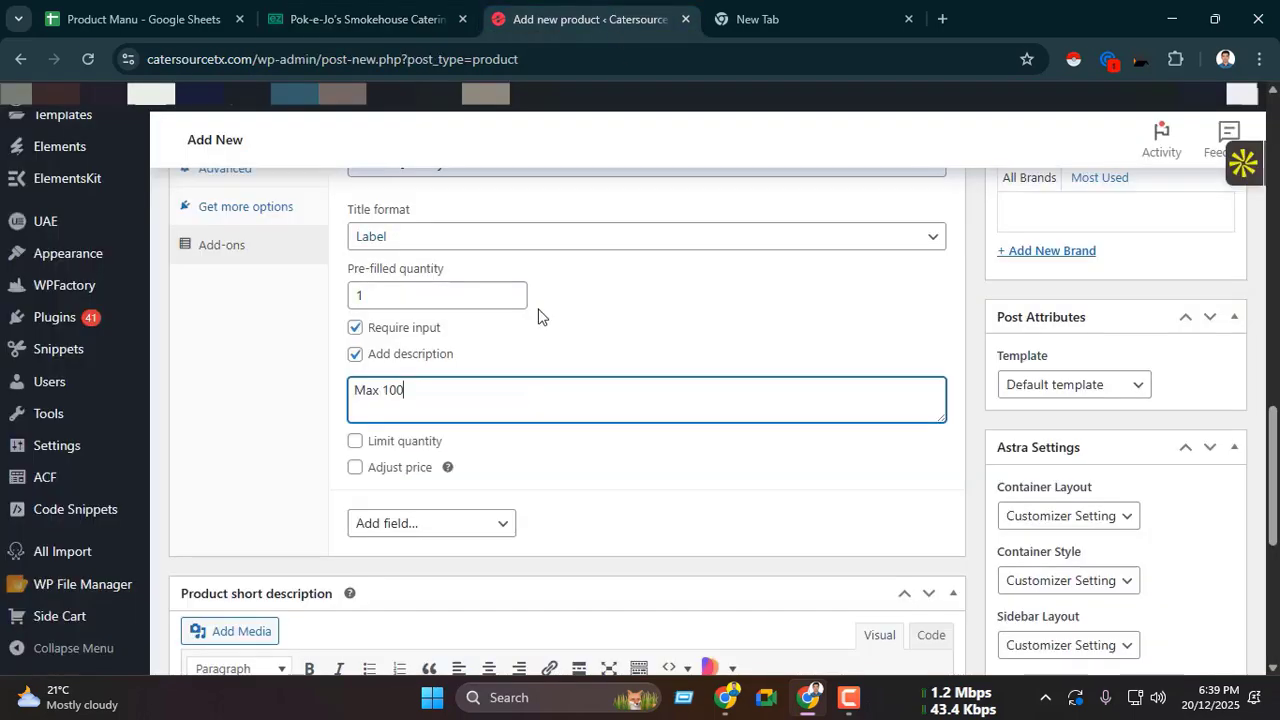
scroll(452, 394, down, 1)
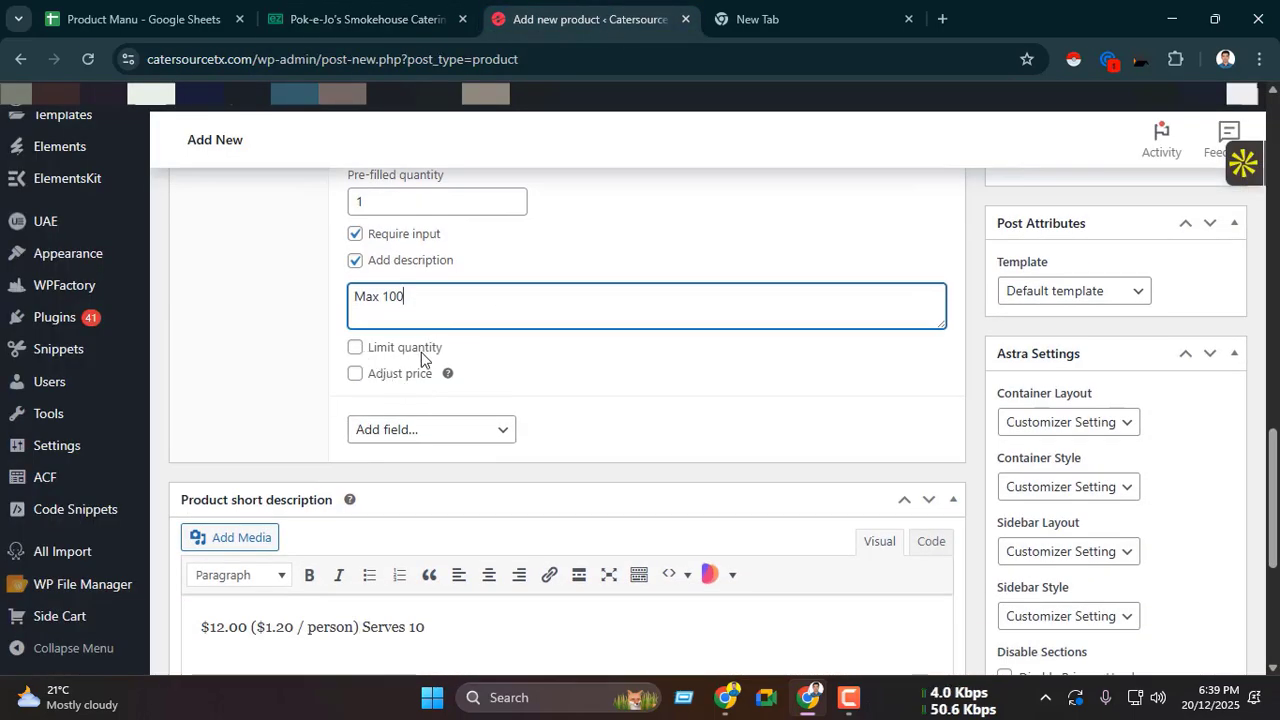
click(357, 350)
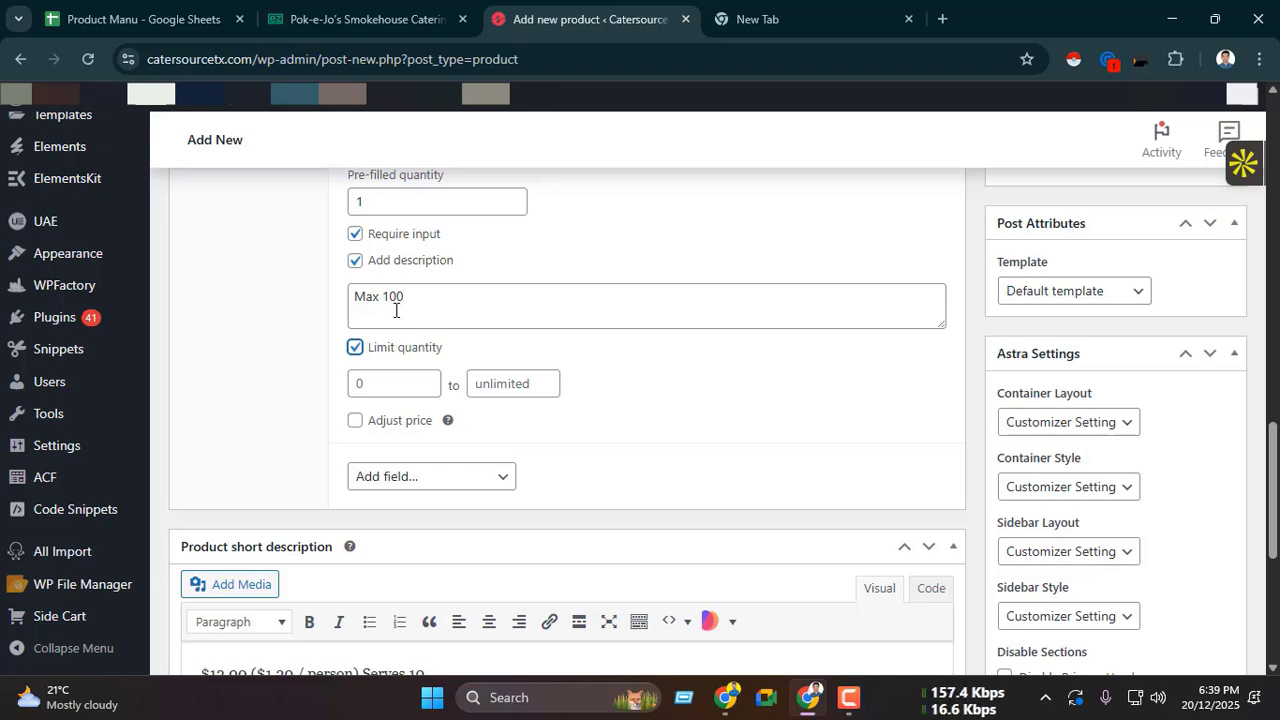
click(379, 385)
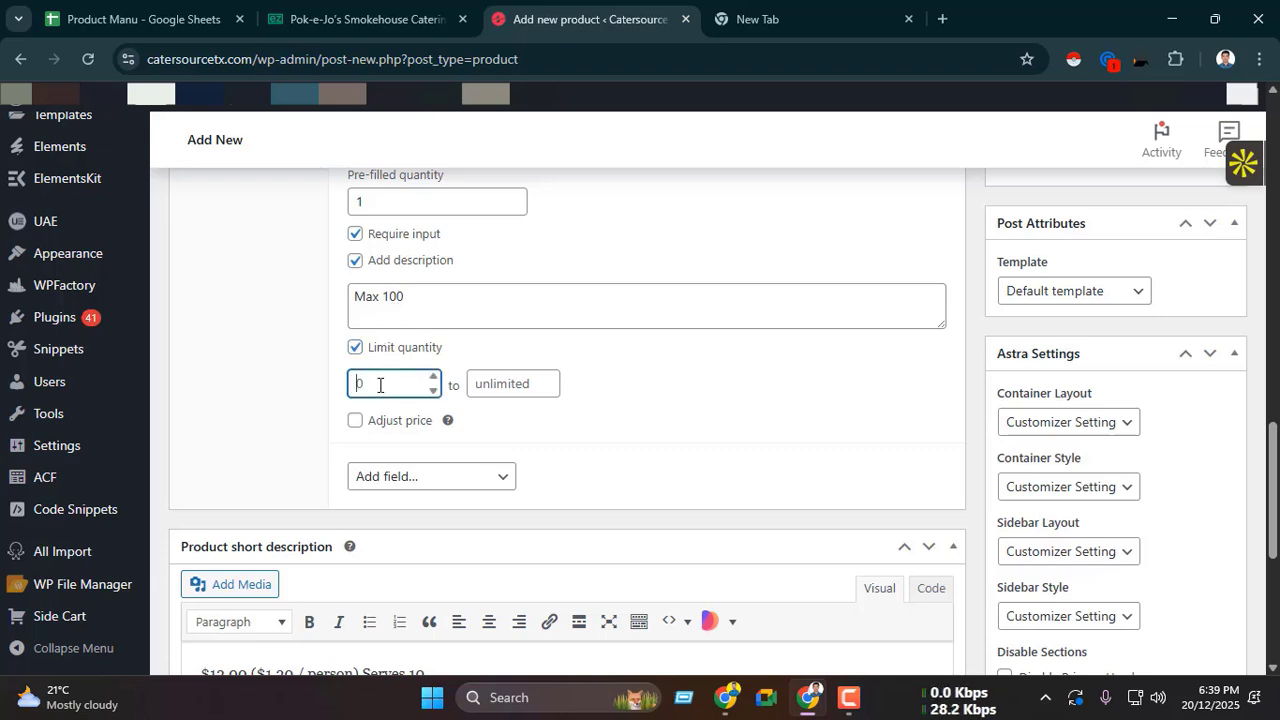
text(1)
click(497, 383)
text(1)
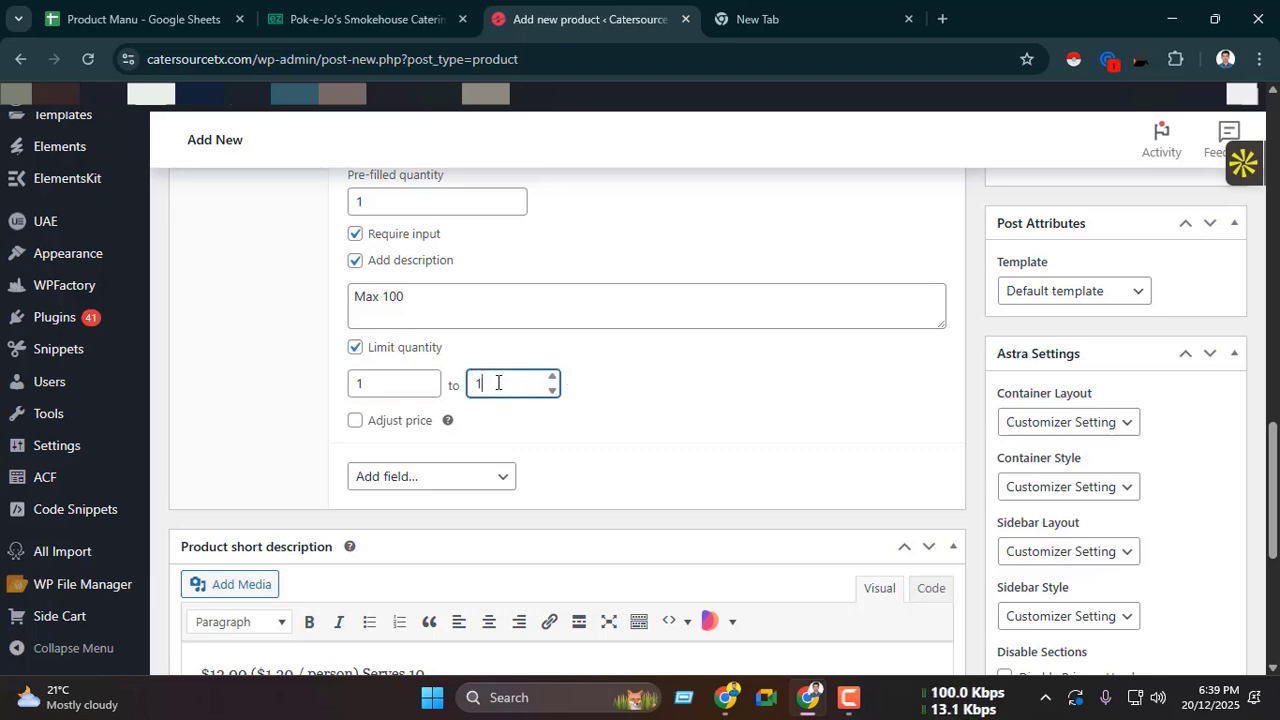
click(252, 402)
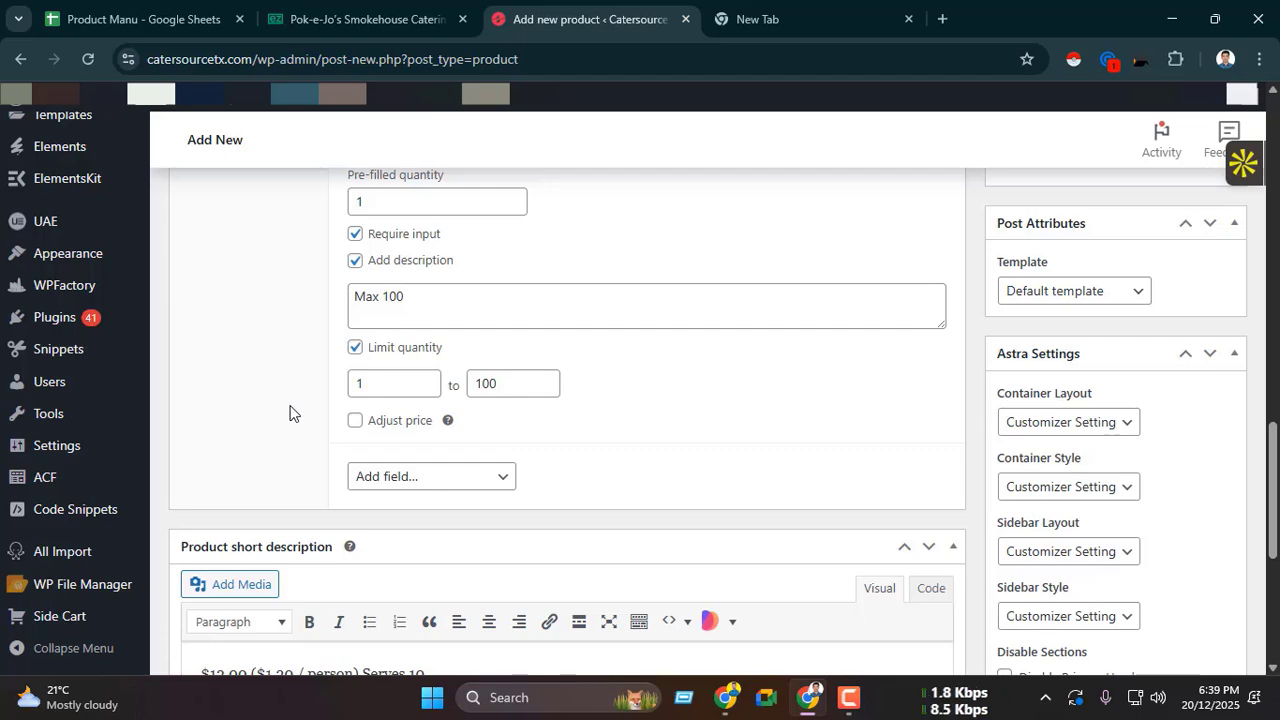
Step: Review the Quantity add-on's settings and examine how ezCater prices 2 gallons of Gallon Unsweet Tea
scroll(298, 405, up, 3)
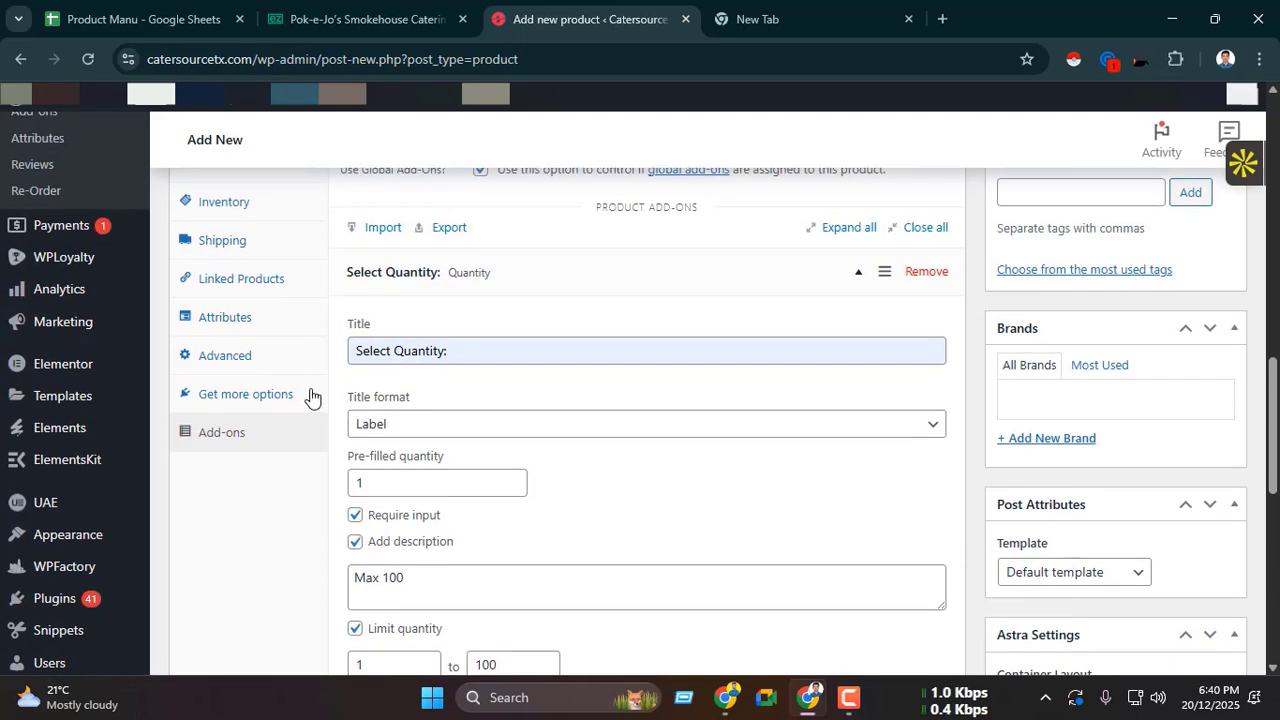
scroll(406, 314, down, 3)
scroll(406, 314, up, 3)
scroll(754, 405, down, 3)
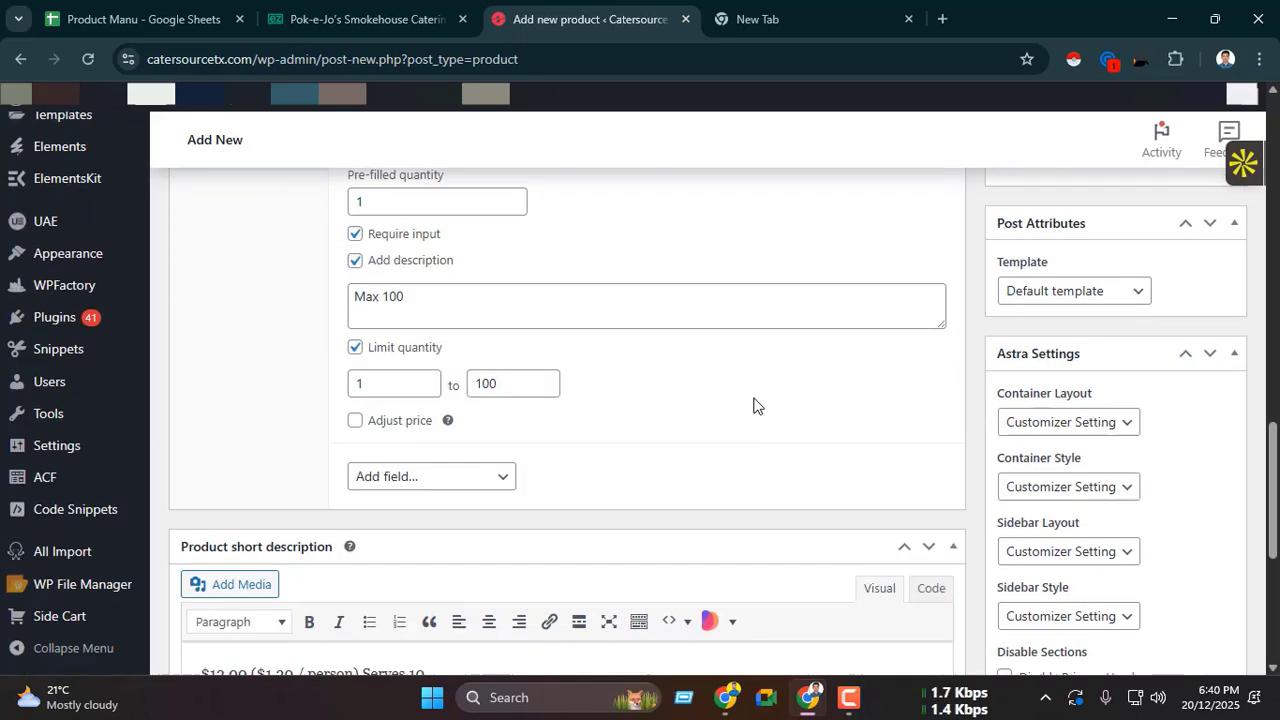
click(400, 18)
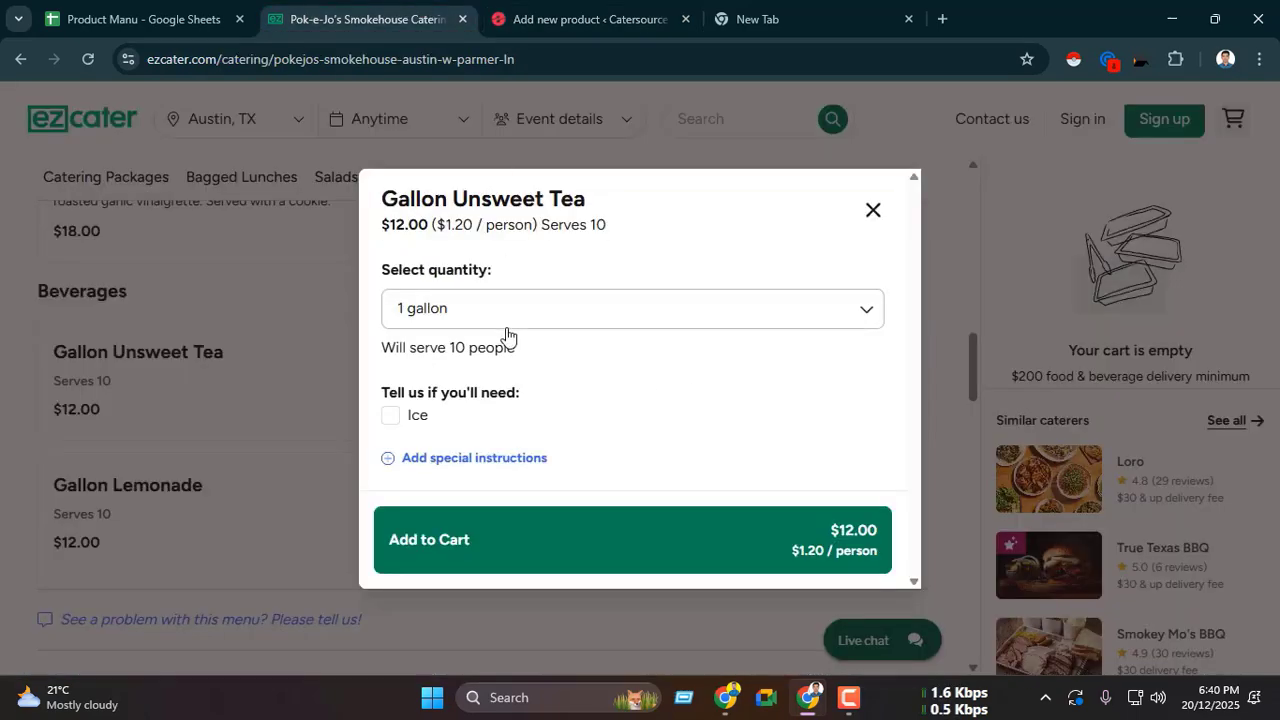
click(515, 308)
click(446, 422)
click(514, 322)
click(450, 392)
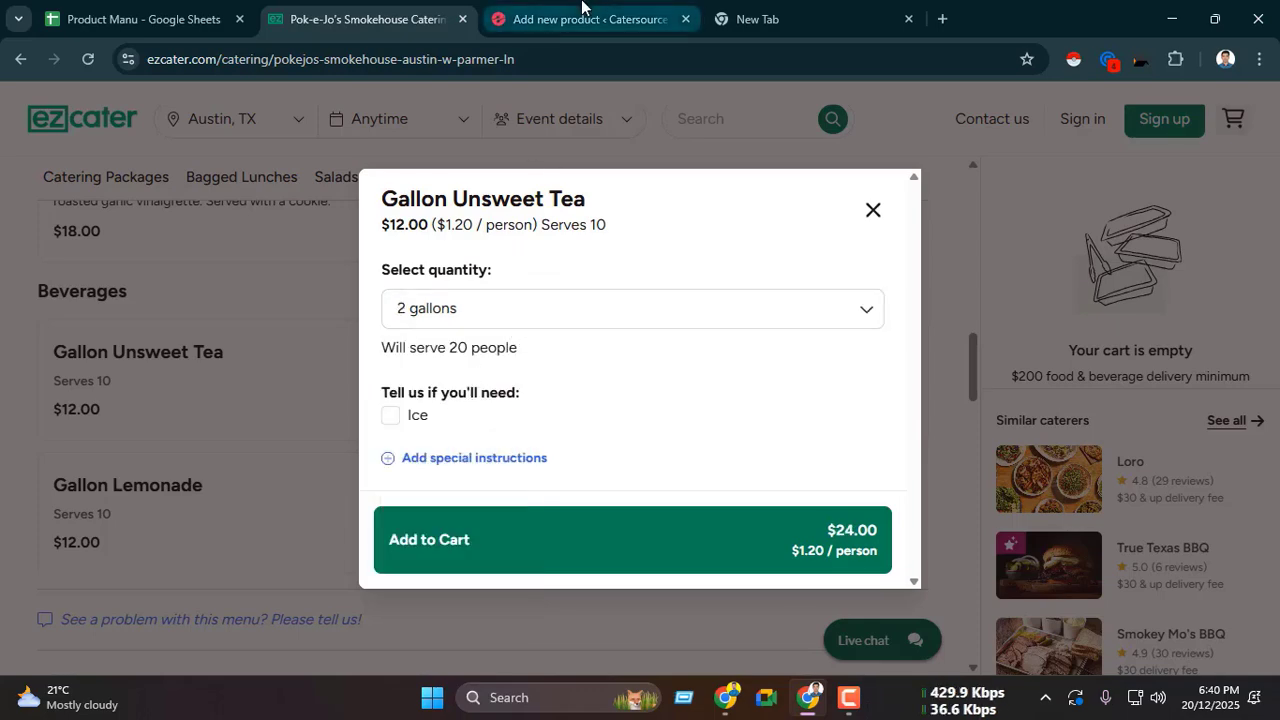
key(ctrl+Tab)
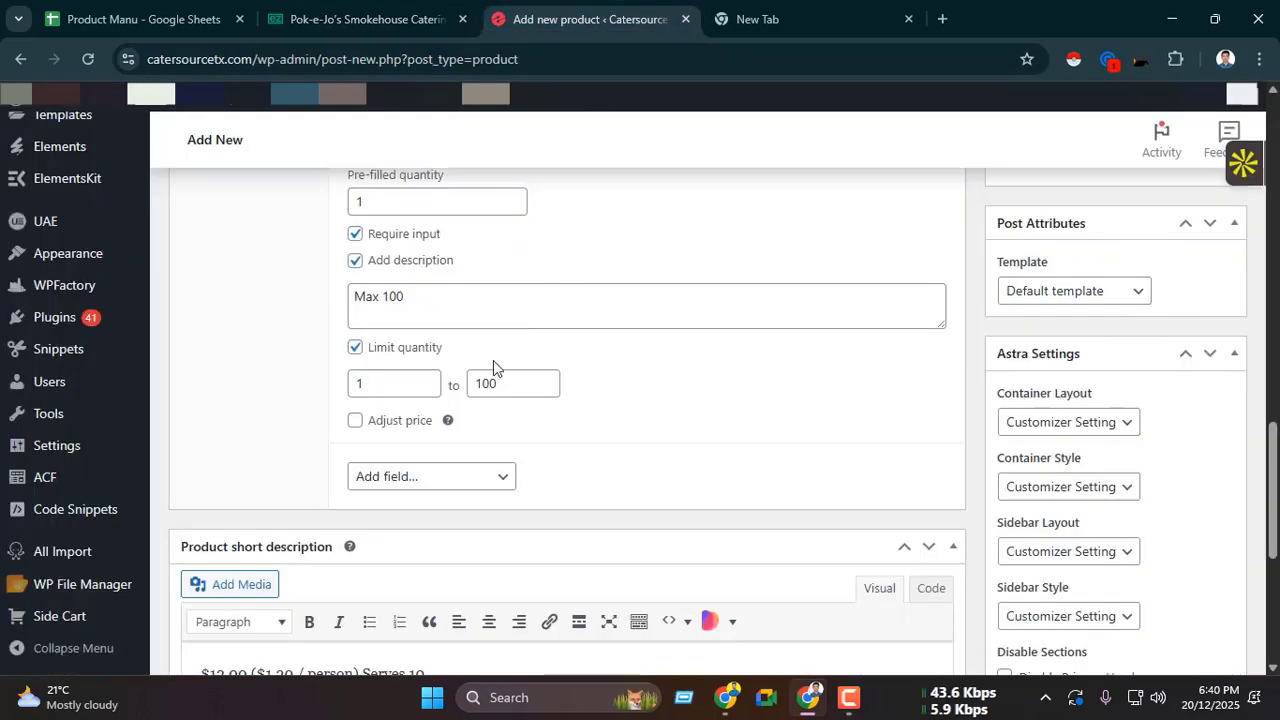
Step: Enable price adjustment on the Quantity add-on as Quantity Based with 12.00, copied from the ezCater item's price
click(355, 424)
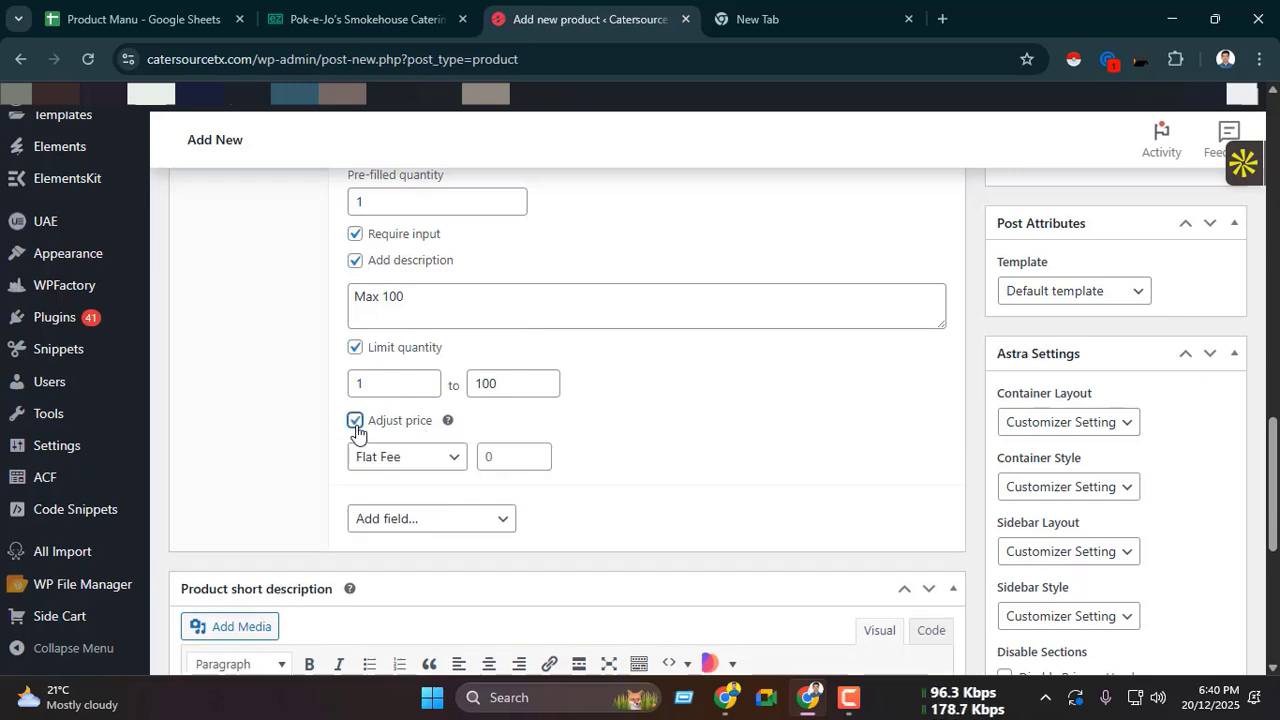
scroll(357, 432, down, 1)
click(414, 372)
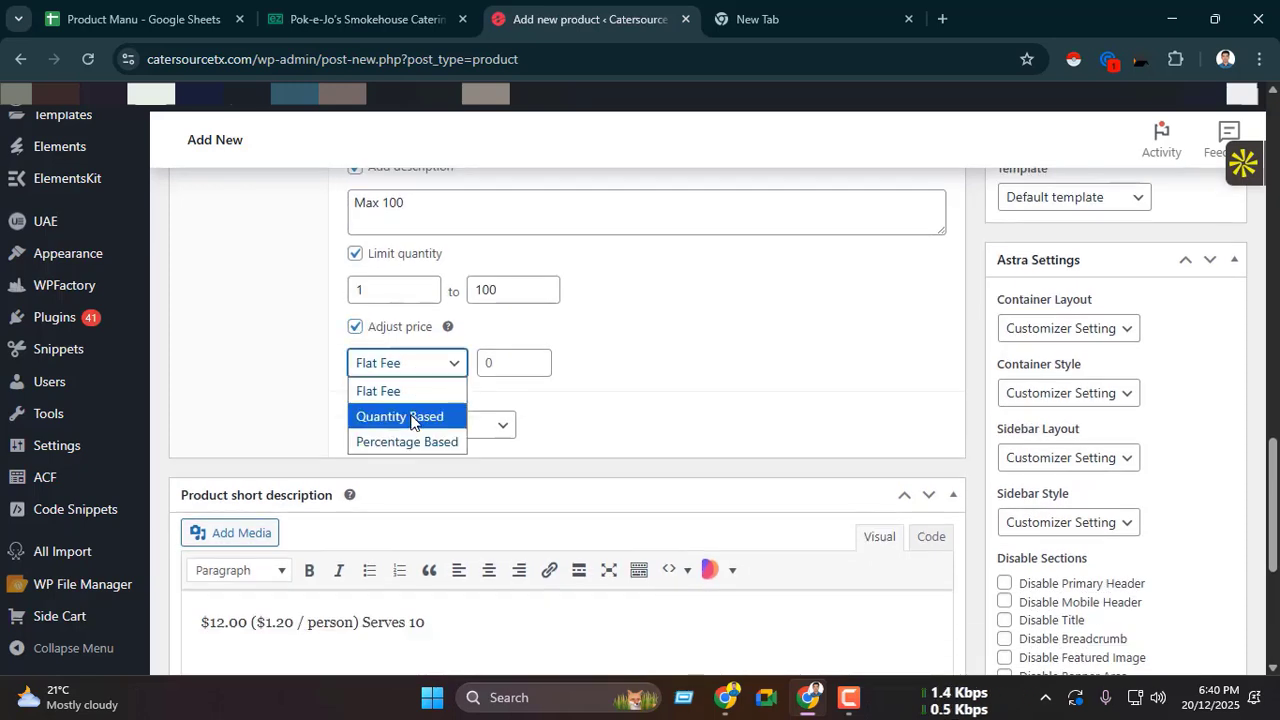
click(418, 416)
click(505, 366)
key(ctrl+shift+Tab)
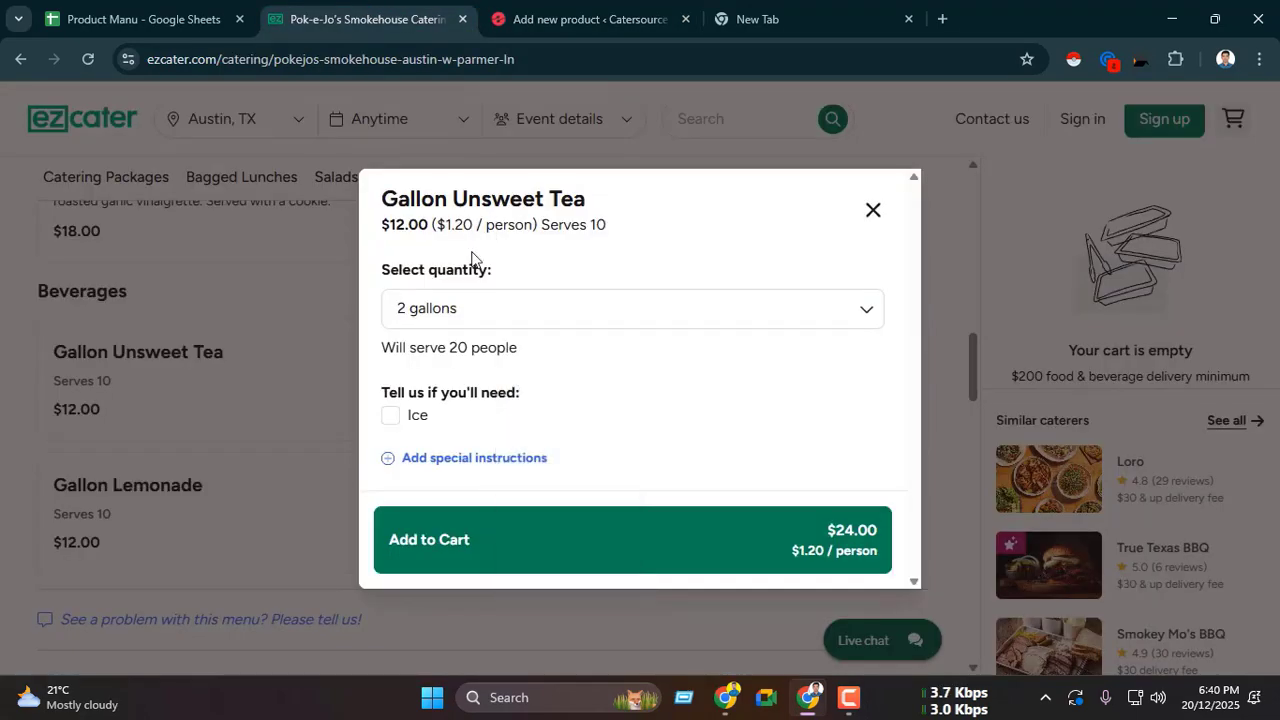
double_click(400, 224)
key(ctrl+c)
key(ctrl+Tab)
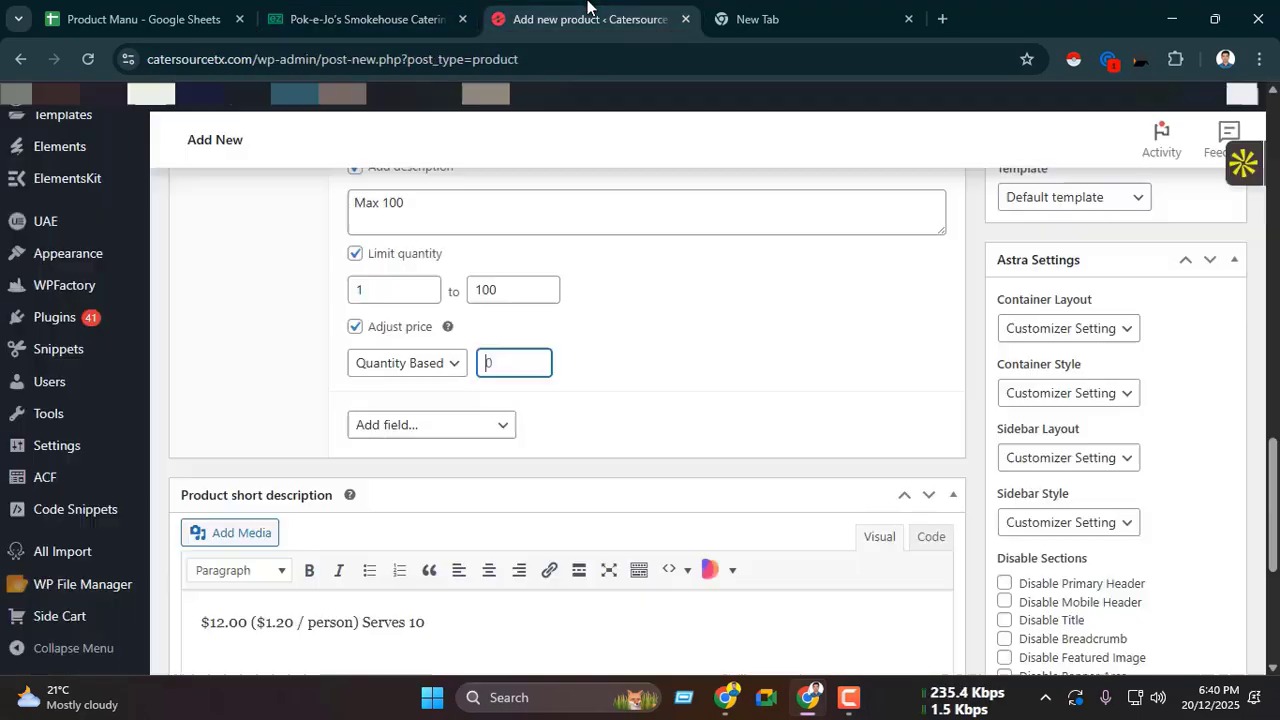
key(ctrl+v)
scroll(451, 380, up, 3)
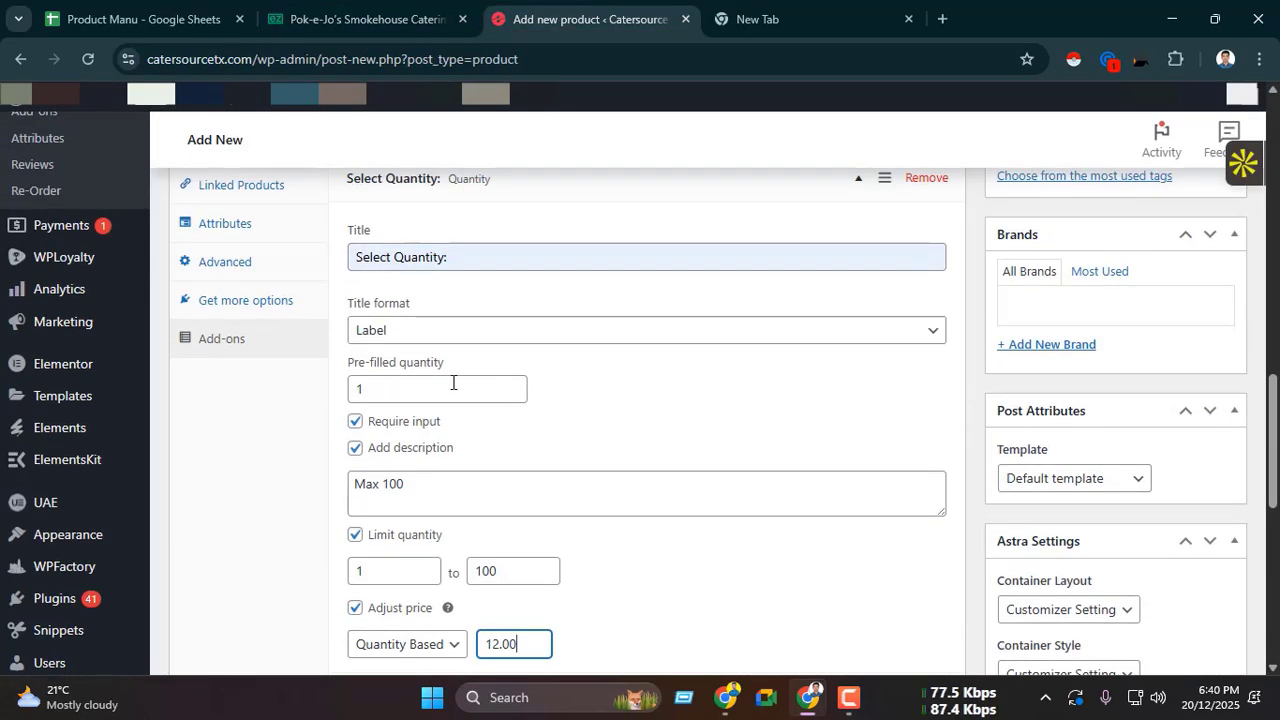
scroll(430, 408, down, 2)
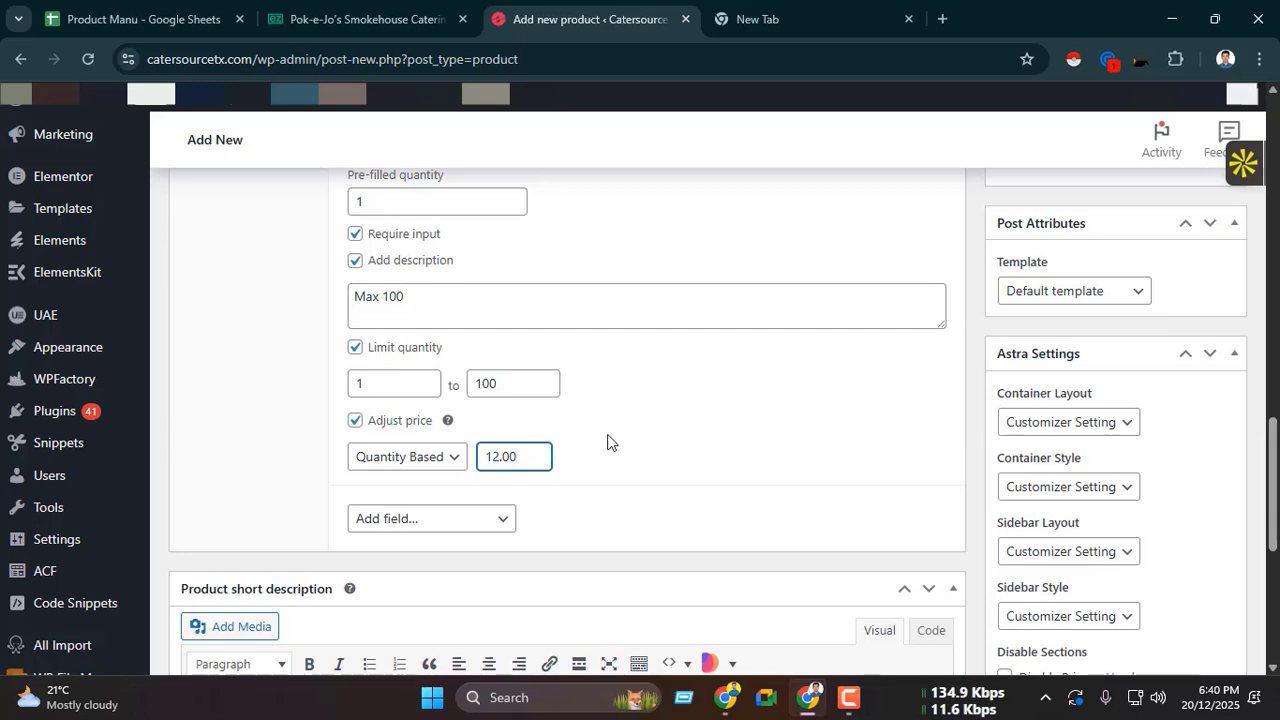
Step: Copy the label "Tell us if you'll need:" from the ezCater item and return to the product's add-on fields
scroll(700, 410, up, 15)
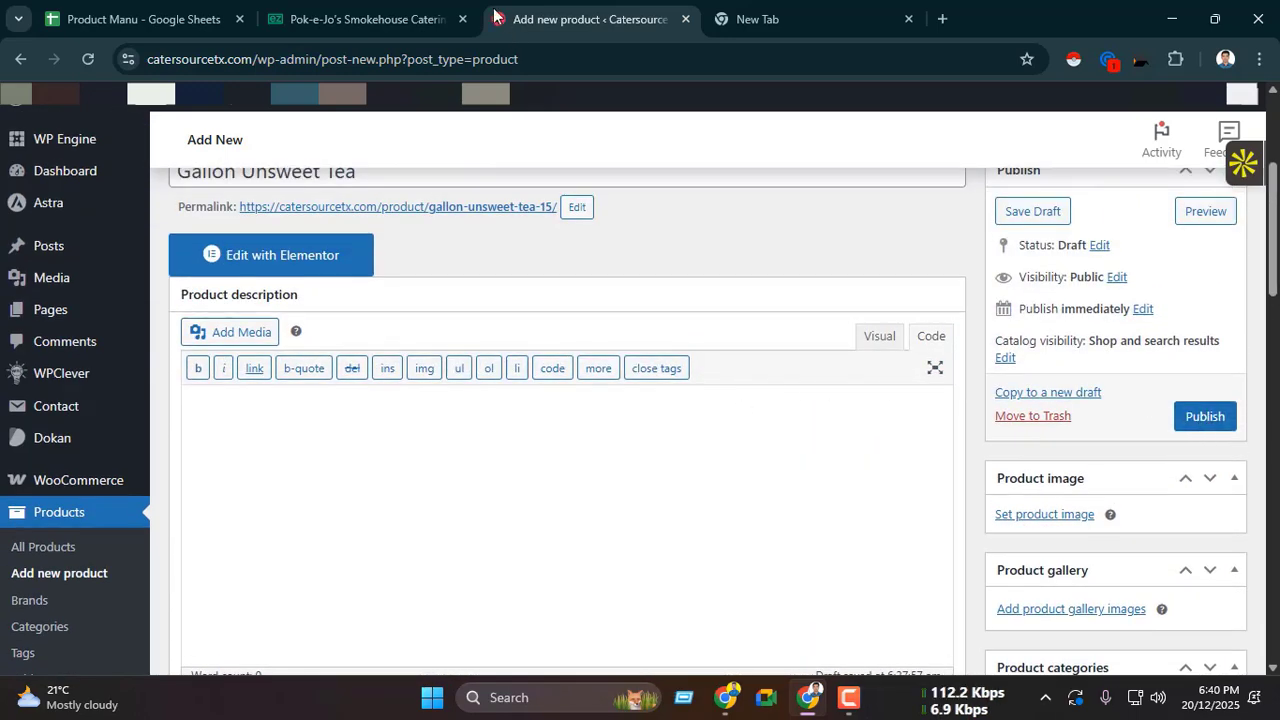
click(446, 12)
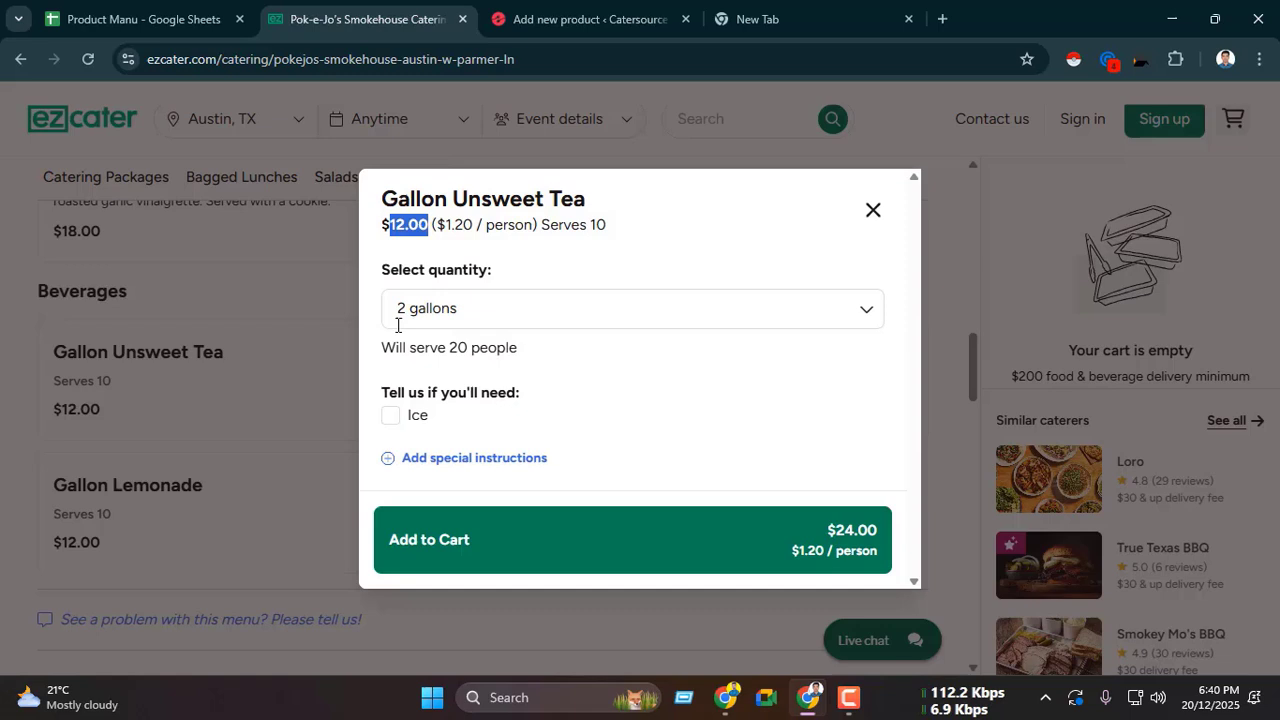
drag(384, 388, 522, 393)
click(386, 385)
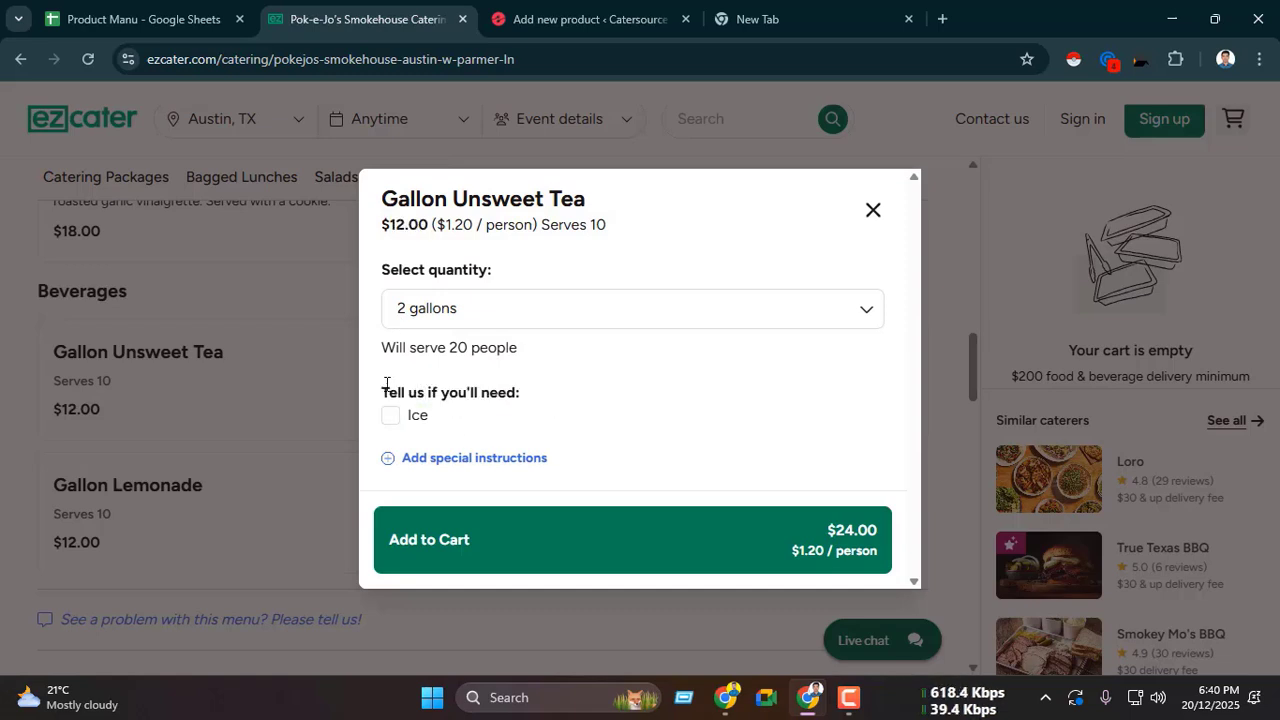
drag(386, 385, 529, 391)
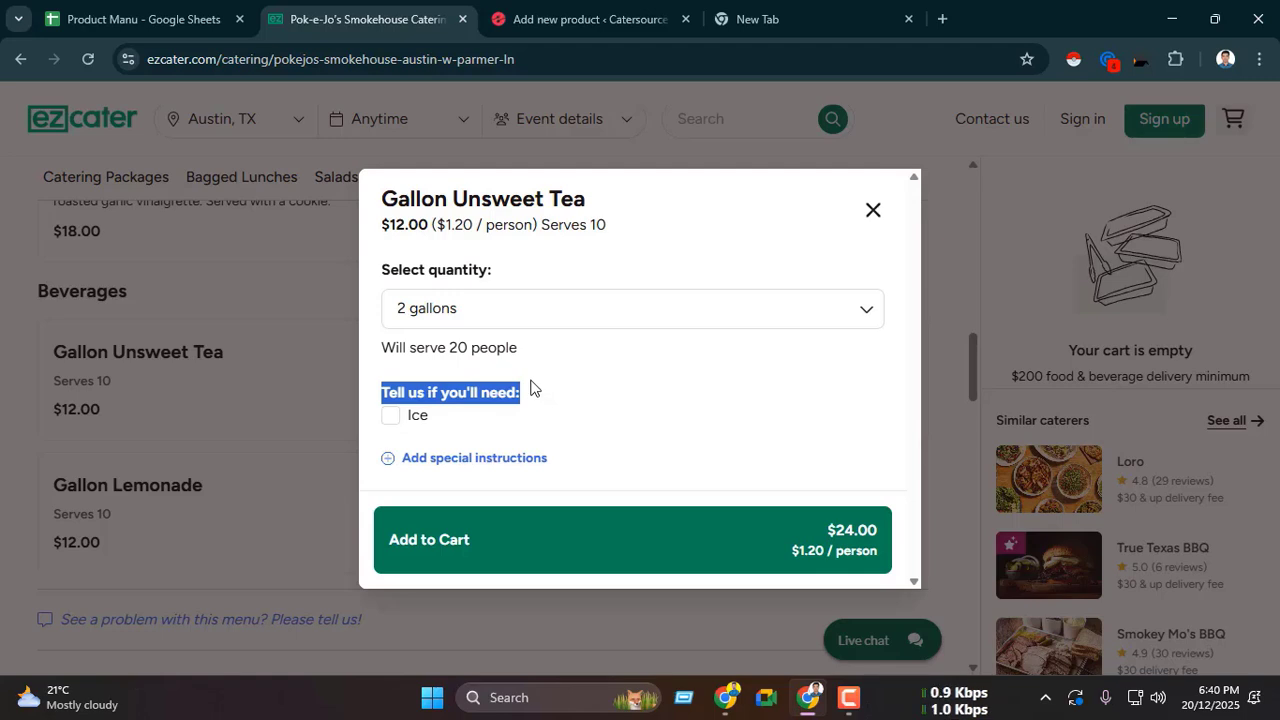
click(366, 391)
drag(380, 392, 530, 402)
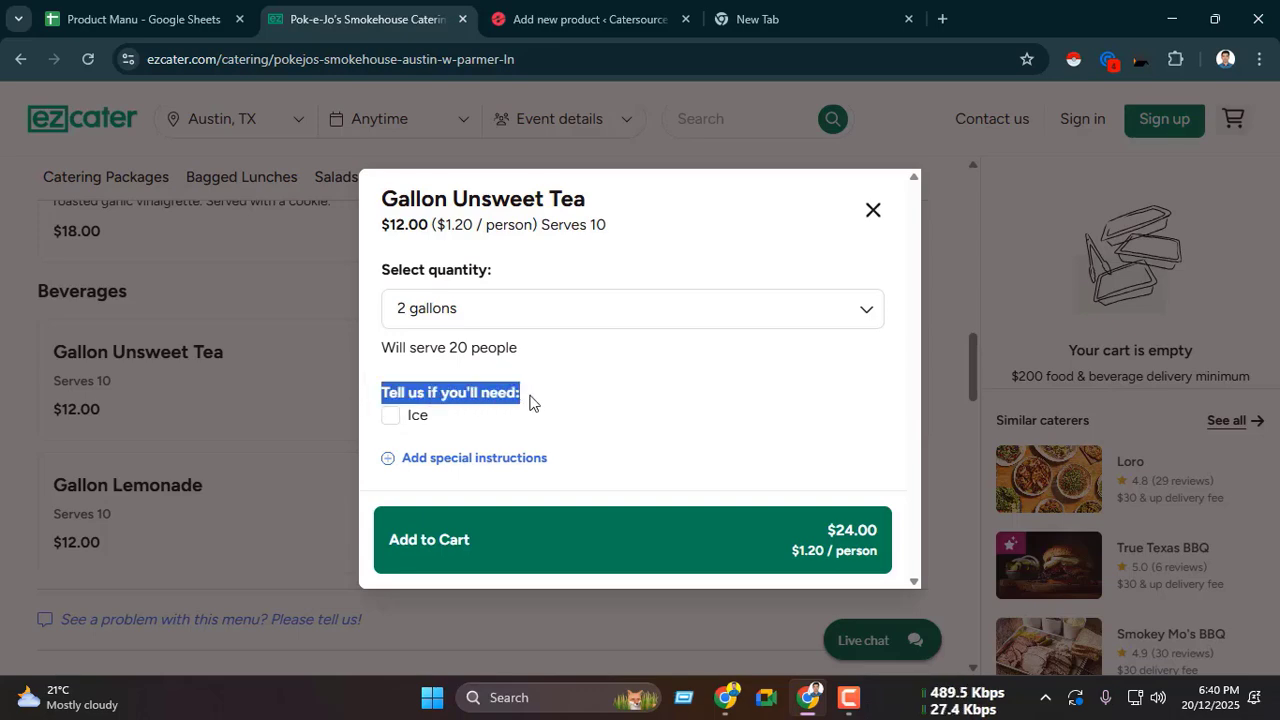
click(585, 18)
click(421, 8)
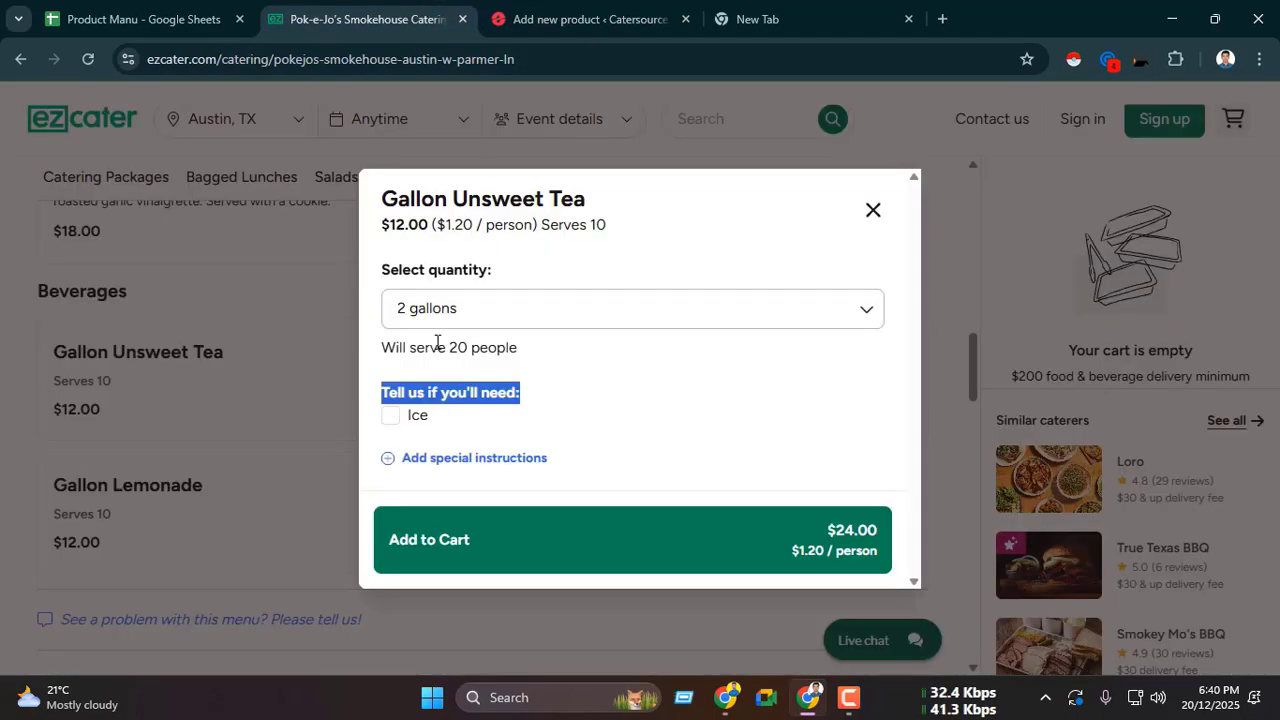
click(585, 18)
scroll(521, 345, down, 9)
scroll(521, 345, down, 2)
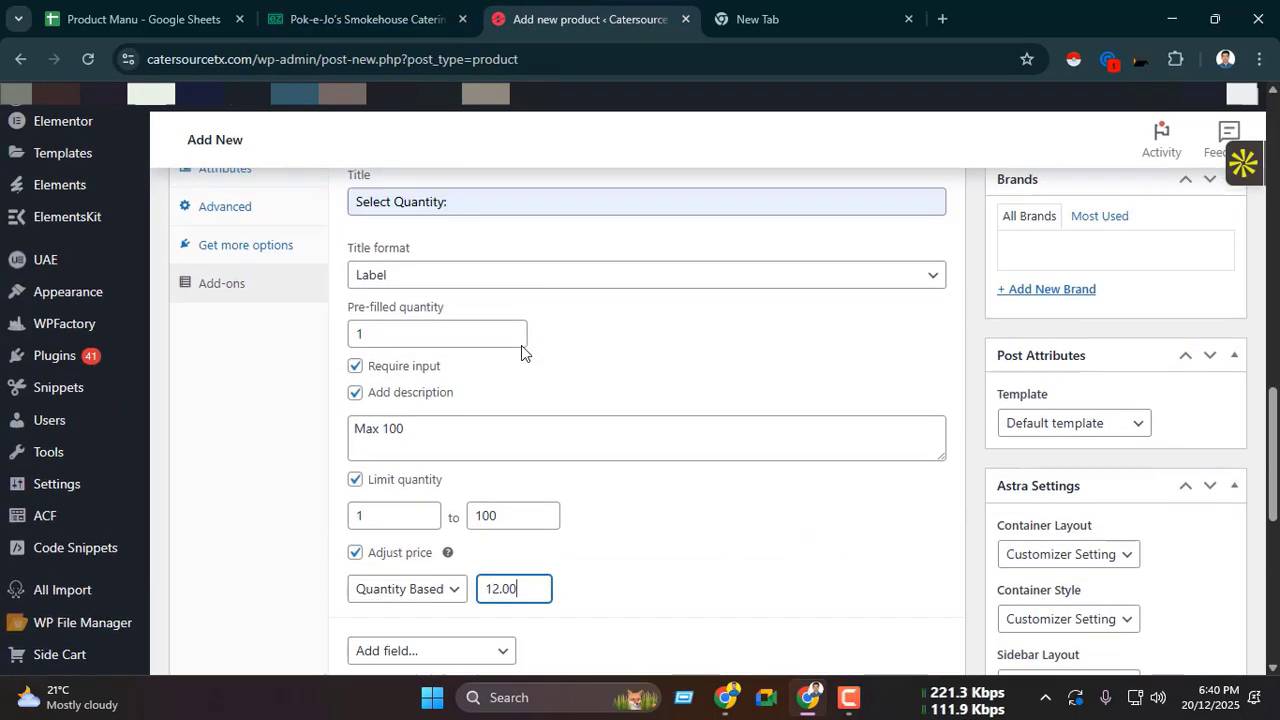
Step: Collapse the Select Quantity add-on and add a Checkboxes field to the product's add-ons
scroll(521, 345, up, 3)
click(530, 362)
scroll(537, 355, down, 1)
click(434, 332)
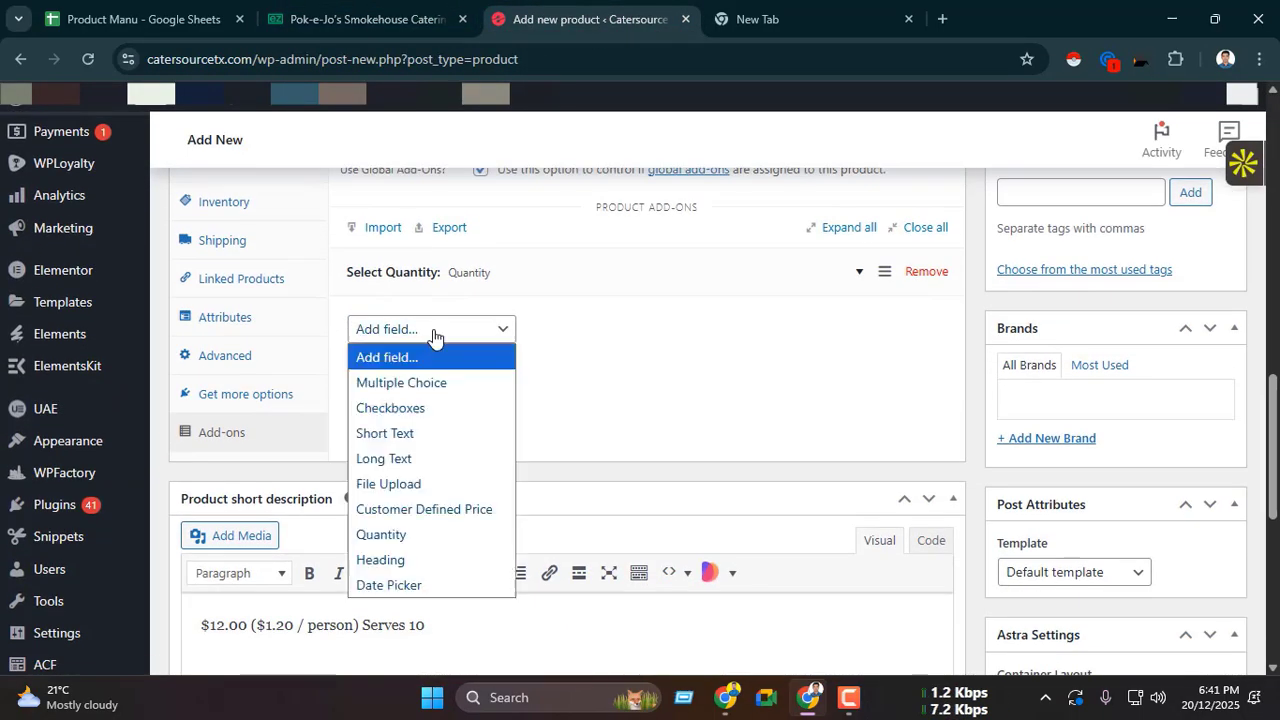
click(407, 418)
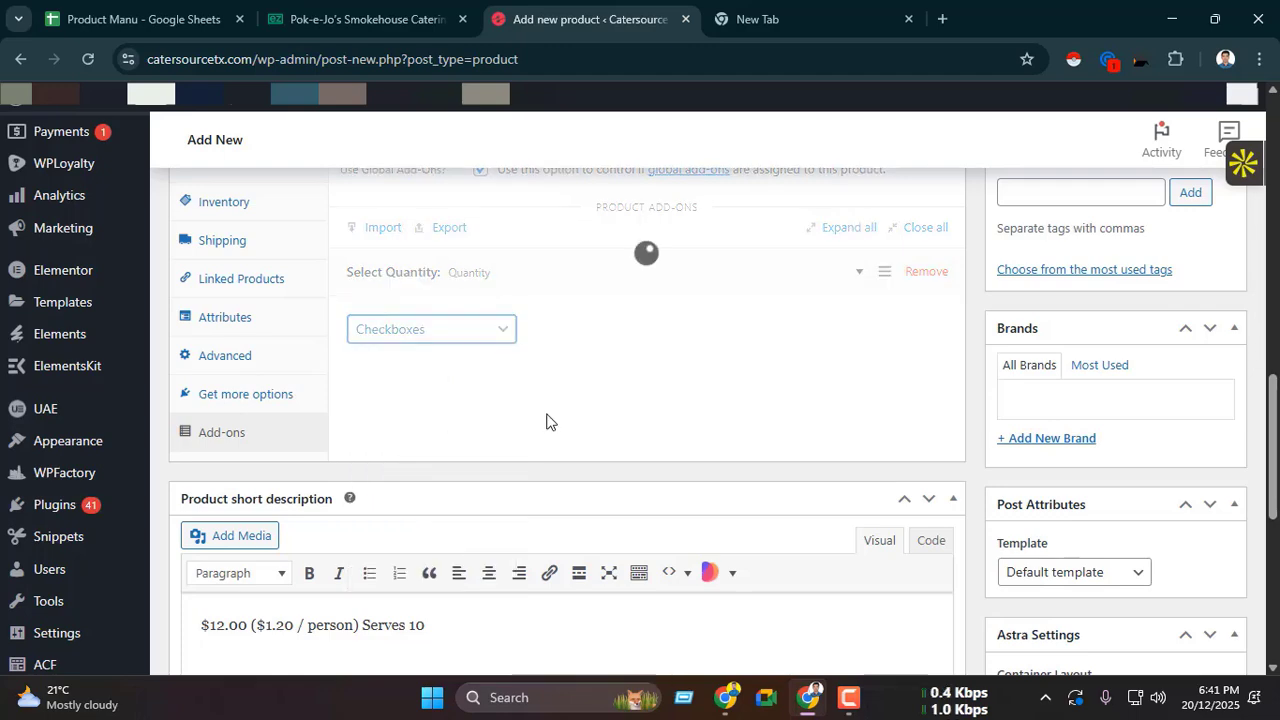
Step: Title the Checkboxes add-on "Tell us if you'll need:" with the label copied from the ezCater item, and check whether ezCater requires that choice
scroll(399, 328, down, 1)
key(ctrl+shift+Tab)
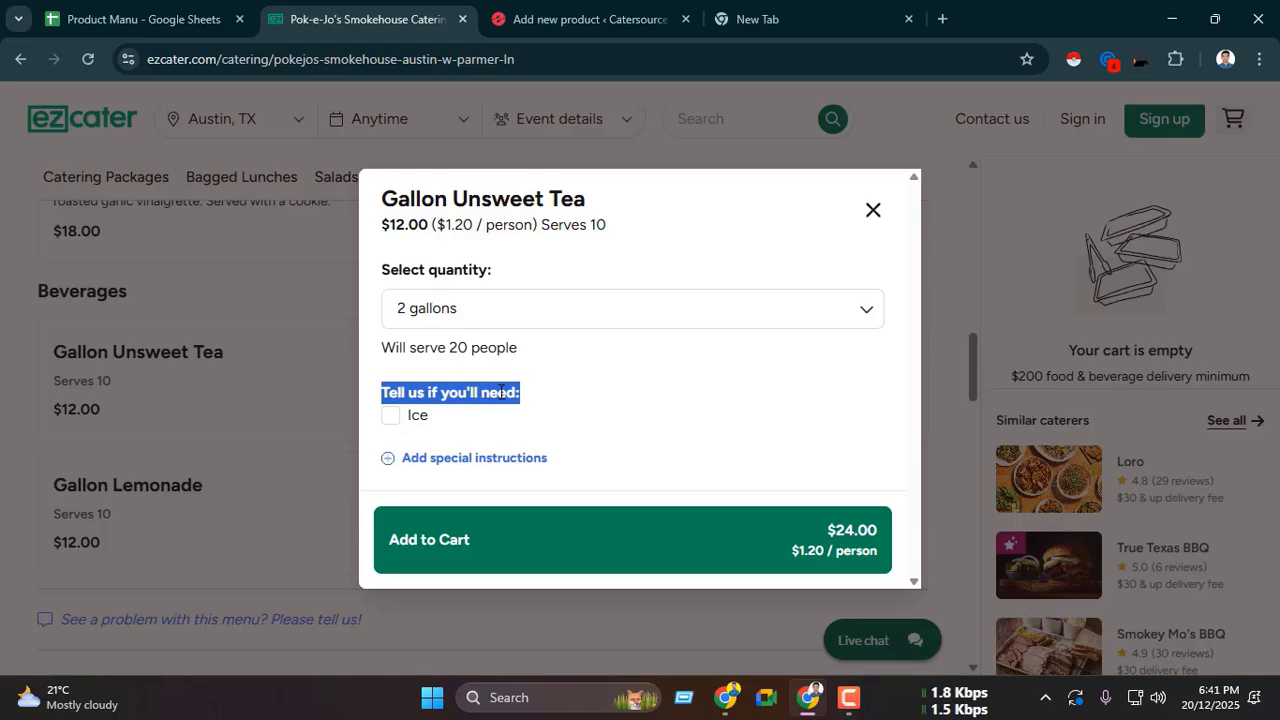
key(ctrl+c)
key(ctrl+Tab)
click(454, 303)
key(ctrl+v)
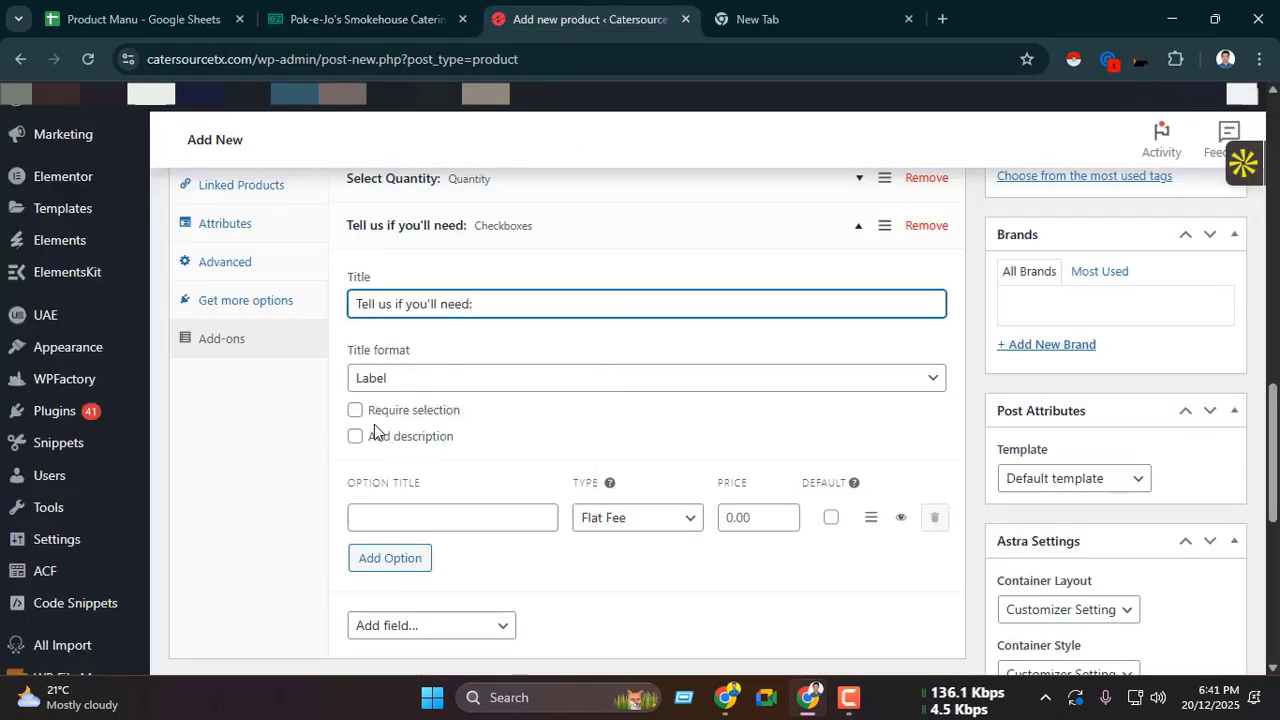
click(376, 5)
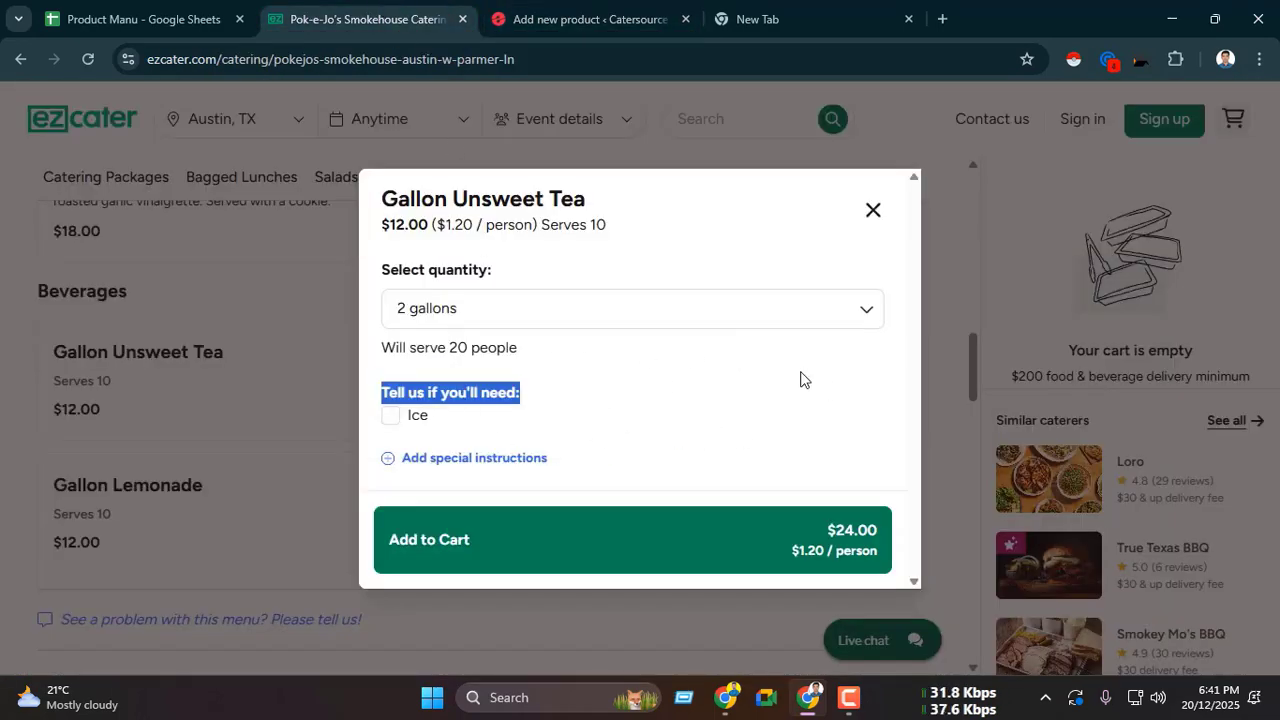
key(ctrl+Tab)
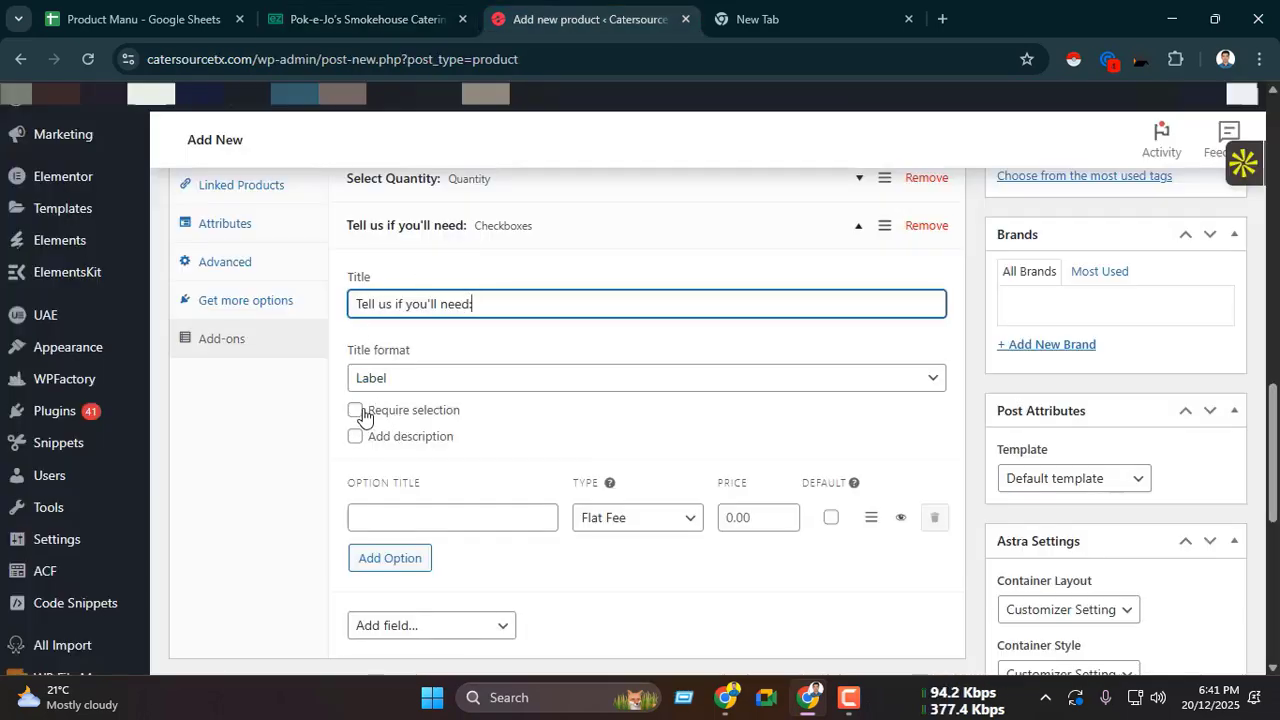
Step: Set the Checkboxes add-on's option title to Ice, copied from the ezCater item, and collapse the add-on
scroll(360, 380, down, 1)
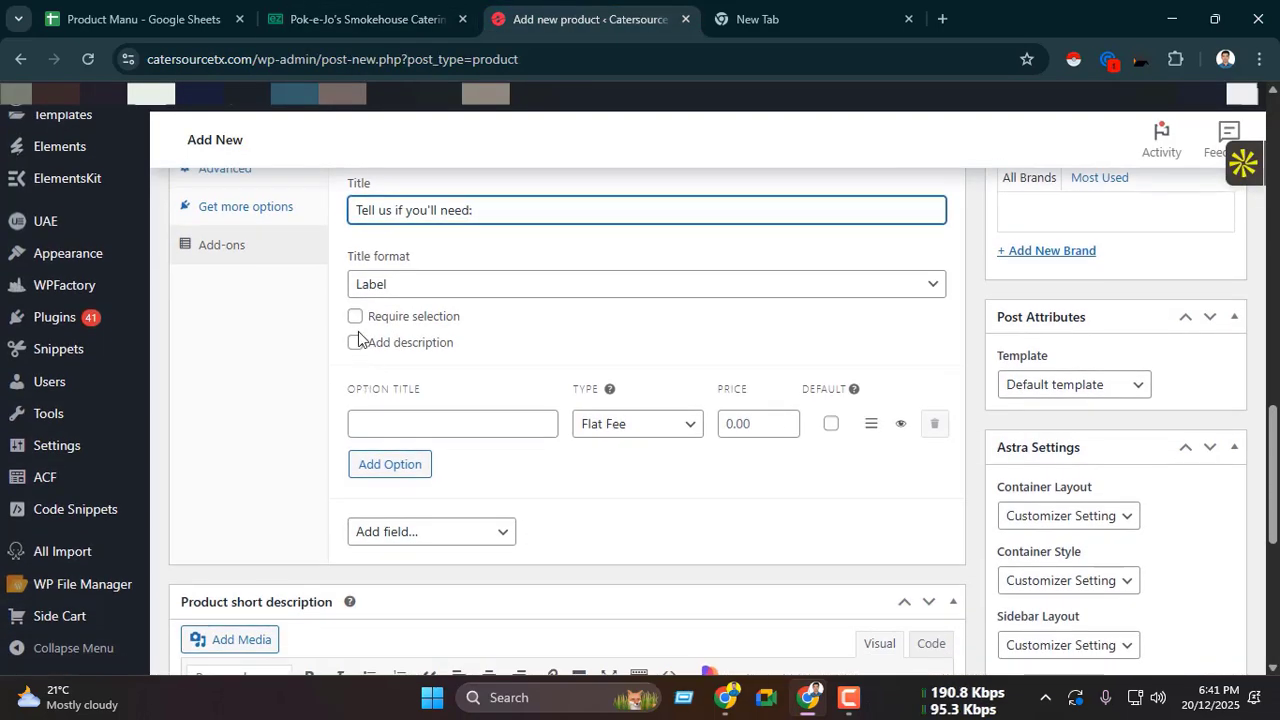
click(414, 421)
click(334, 5)
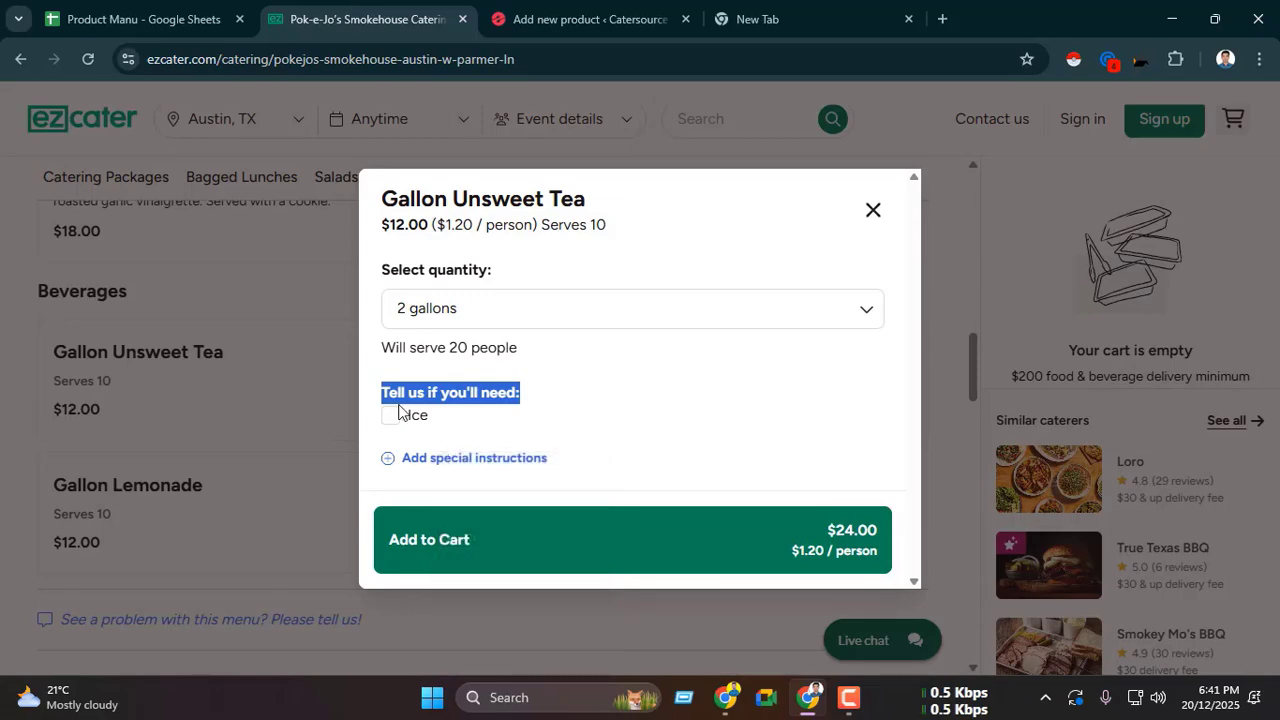
drag(436, 422, 411, 427)
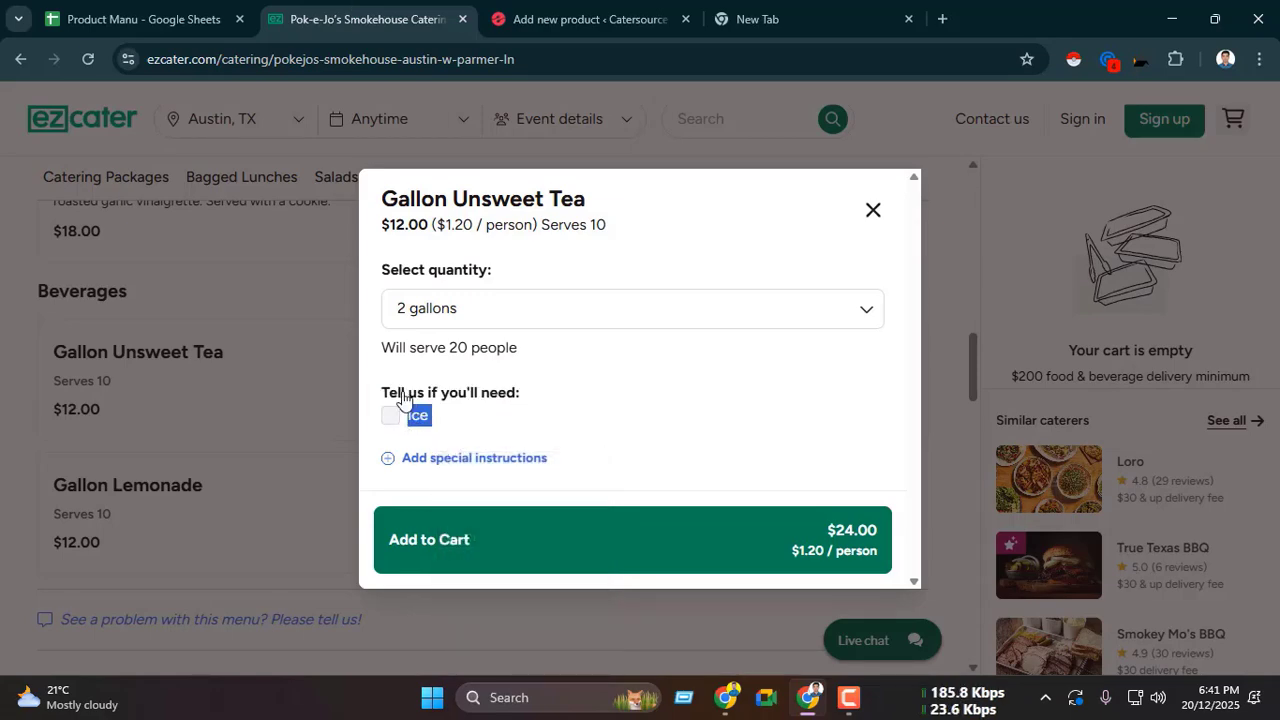
click(548, 7)
key(ctrl+v)
click(376, 12)
click(578, 17)
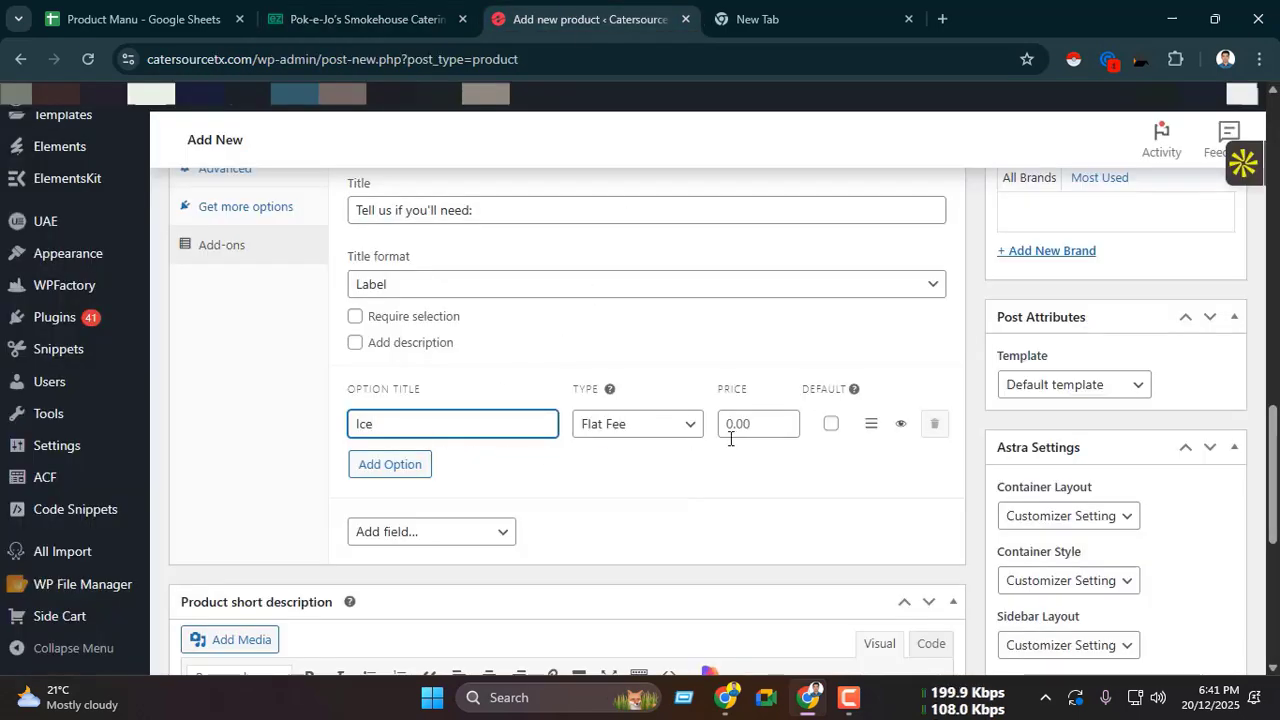
scroll(491, 411, up, 3)
click(491, 413)
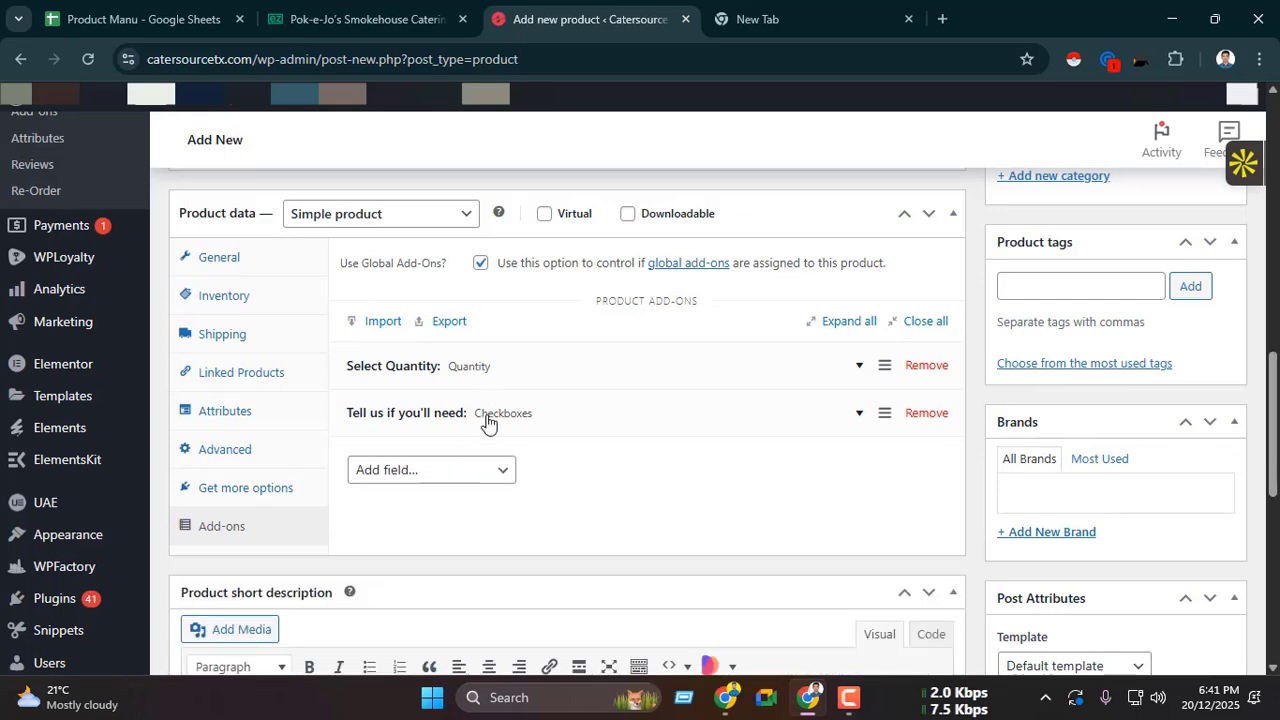
Step: Publish the Gallon Unsweet Tea product
scroll(1123, 363, up, 5)
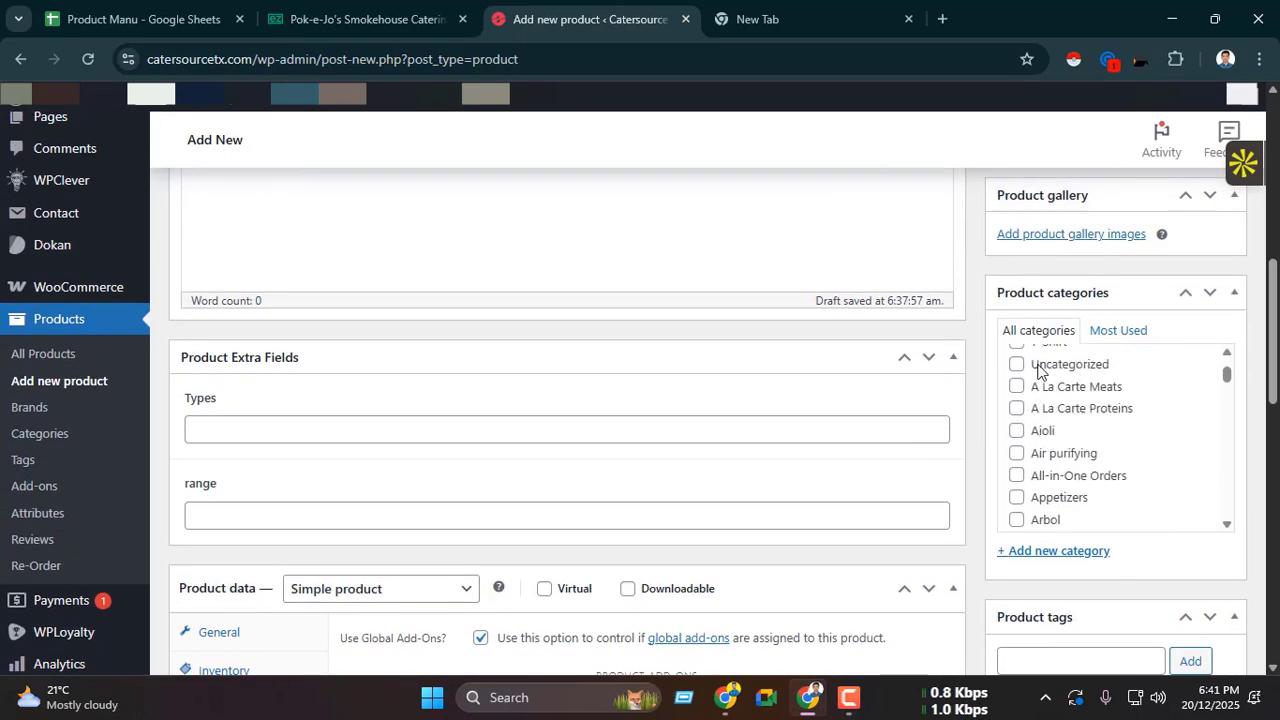
scroll(908, 374, up, 3)
click(1212, 321)
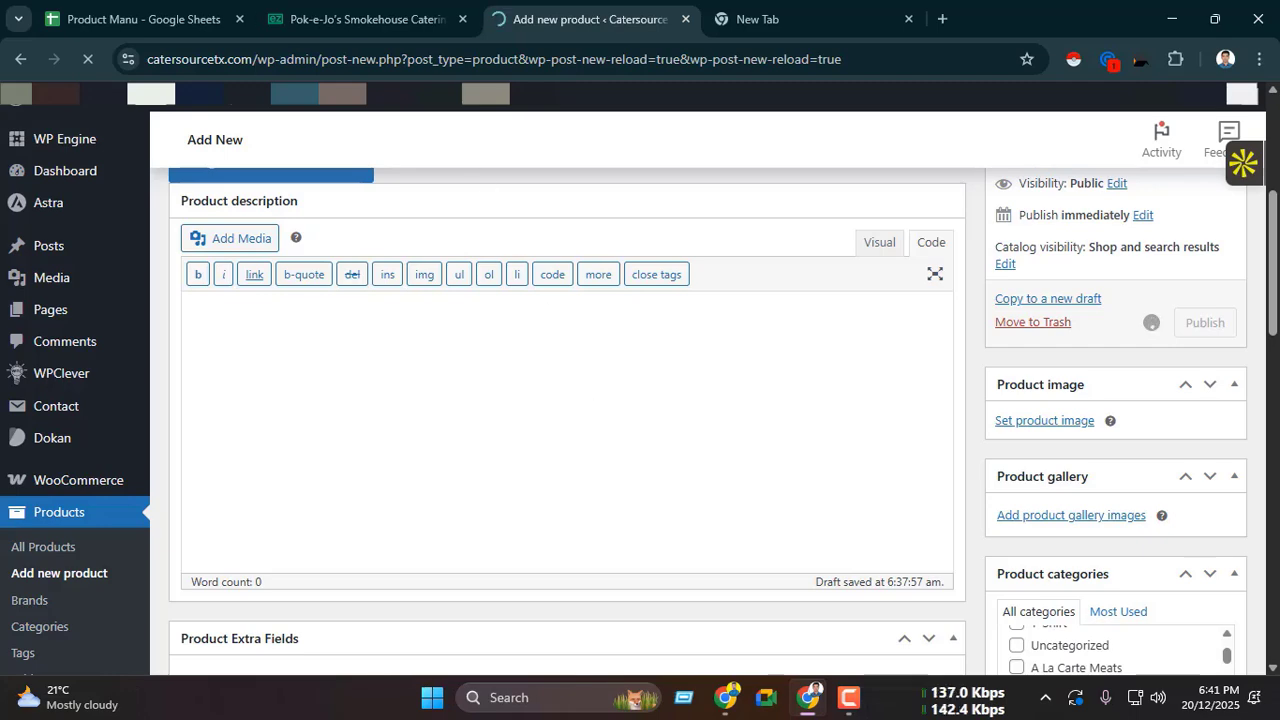
click(367, 19)
click(590, 19)
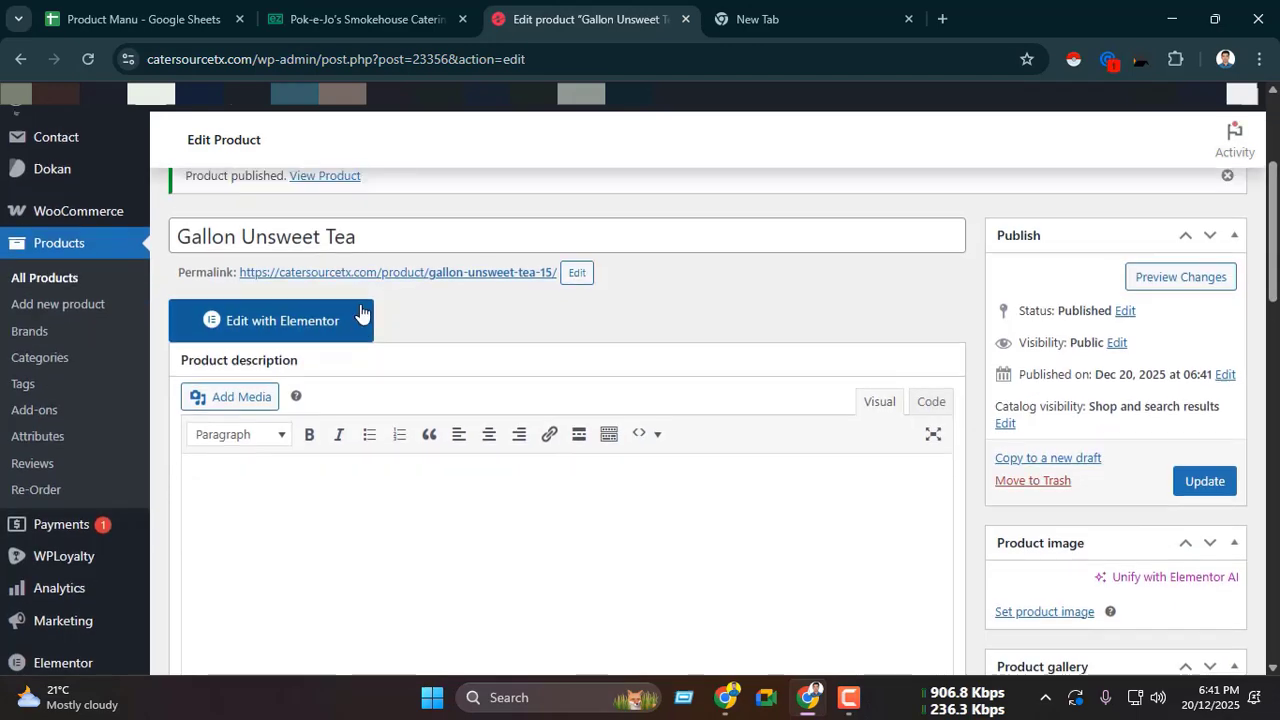
Step: Copy the published product's link and open it in the other browser window
scroll(361, 313, up, 2)
right_click(318, 351)
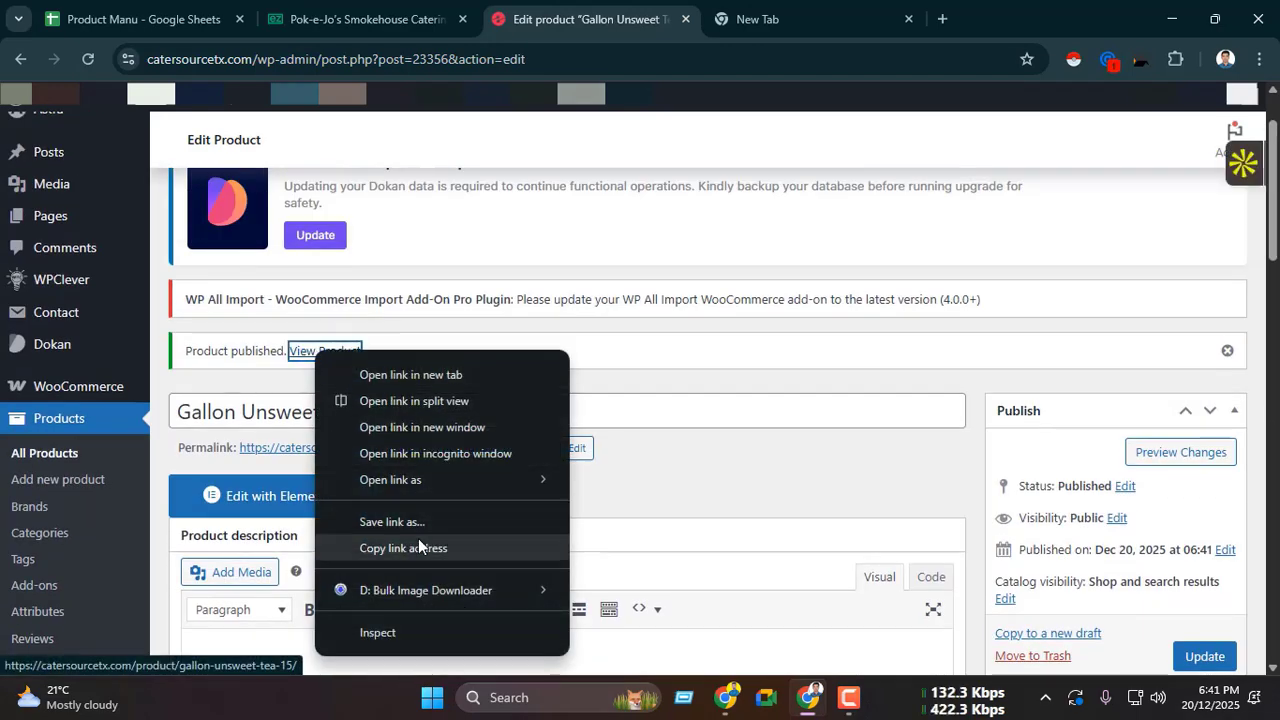
click(419, 546)
click(726, 697)
click(497, 28)
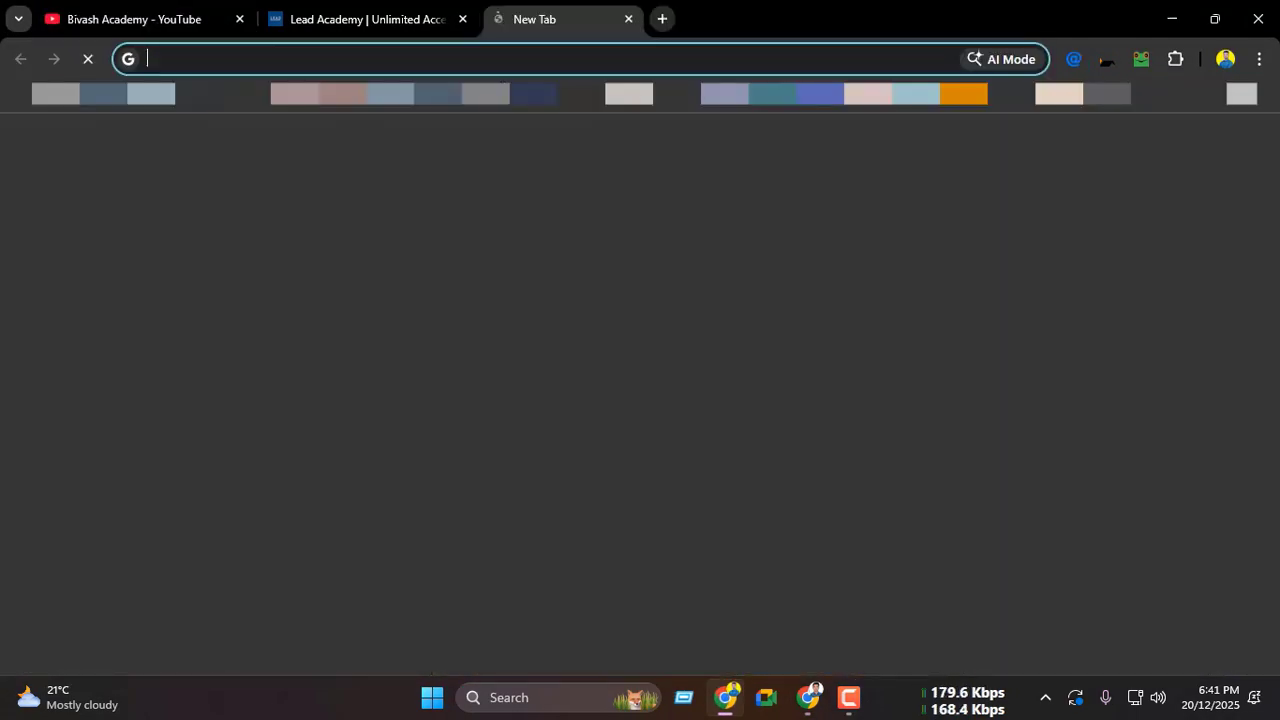
key(ctrl+v)
key(Return)
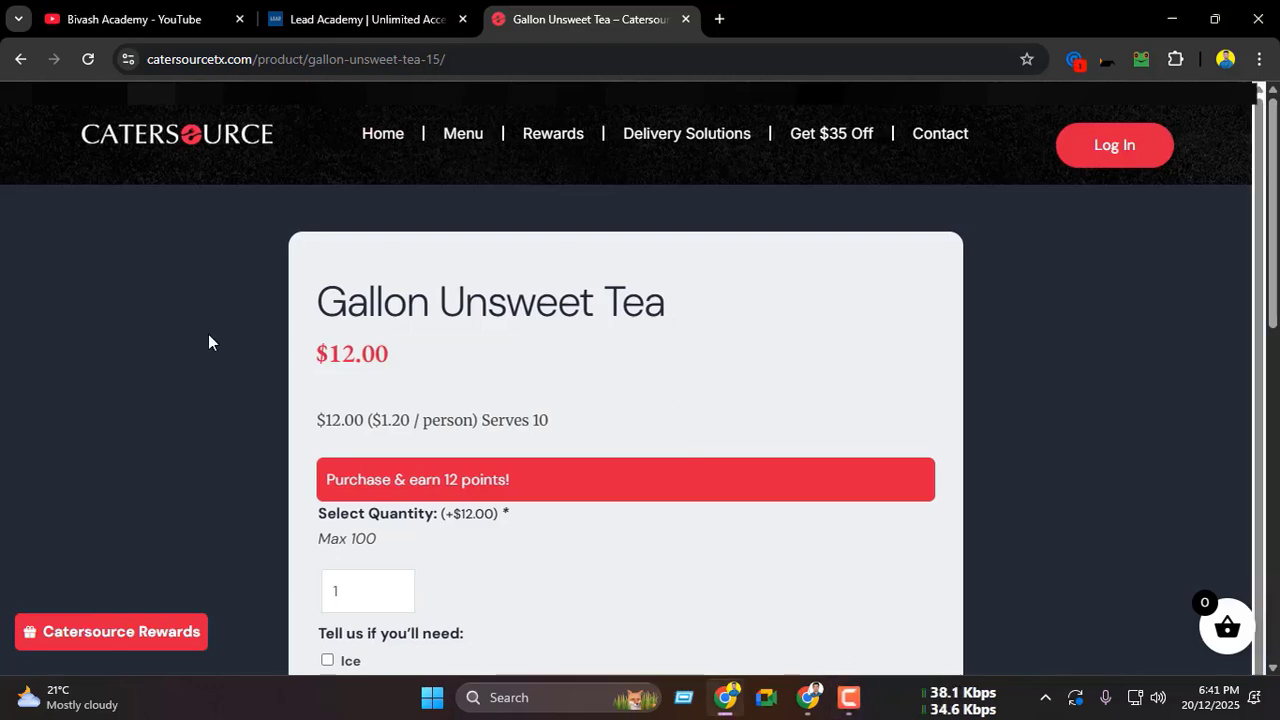
Step: Review the Gallon Unsweet Tea product page's title, price, short description and maximum quantity note
scroll(350, 315, down, 5)
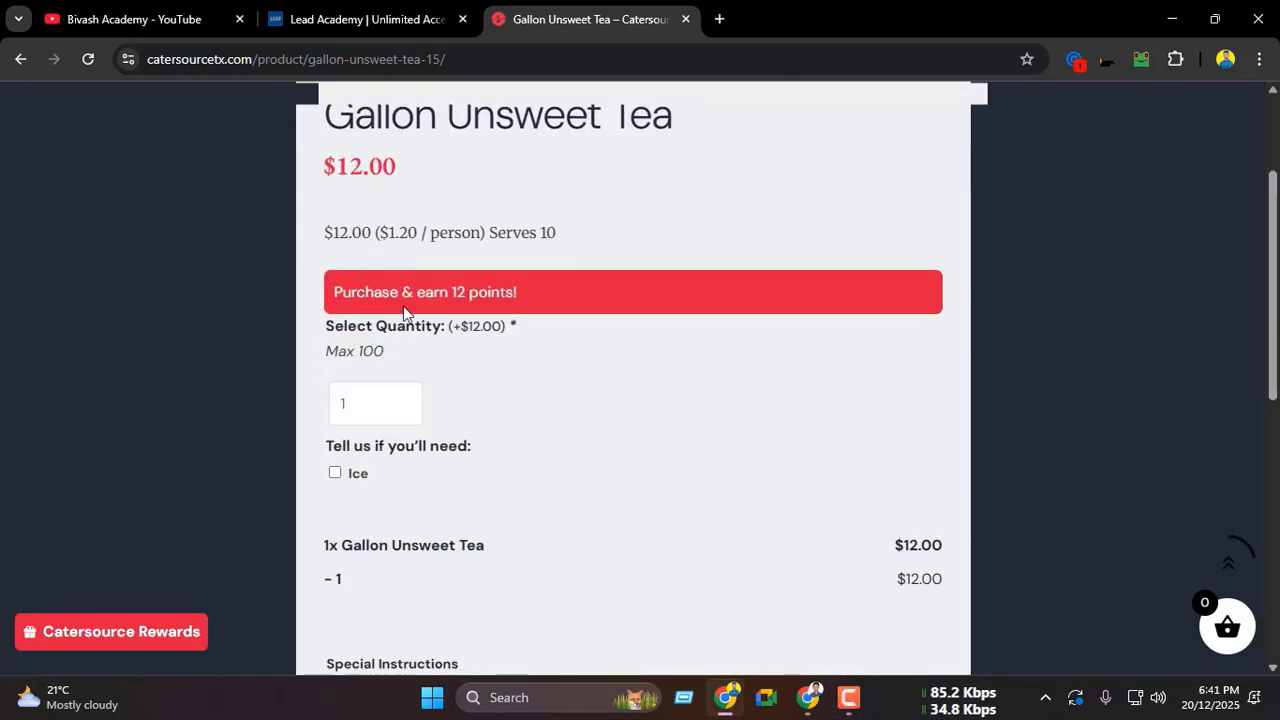
scroll(480, 320, up, 5)
drag(326, 300, 660, 307)
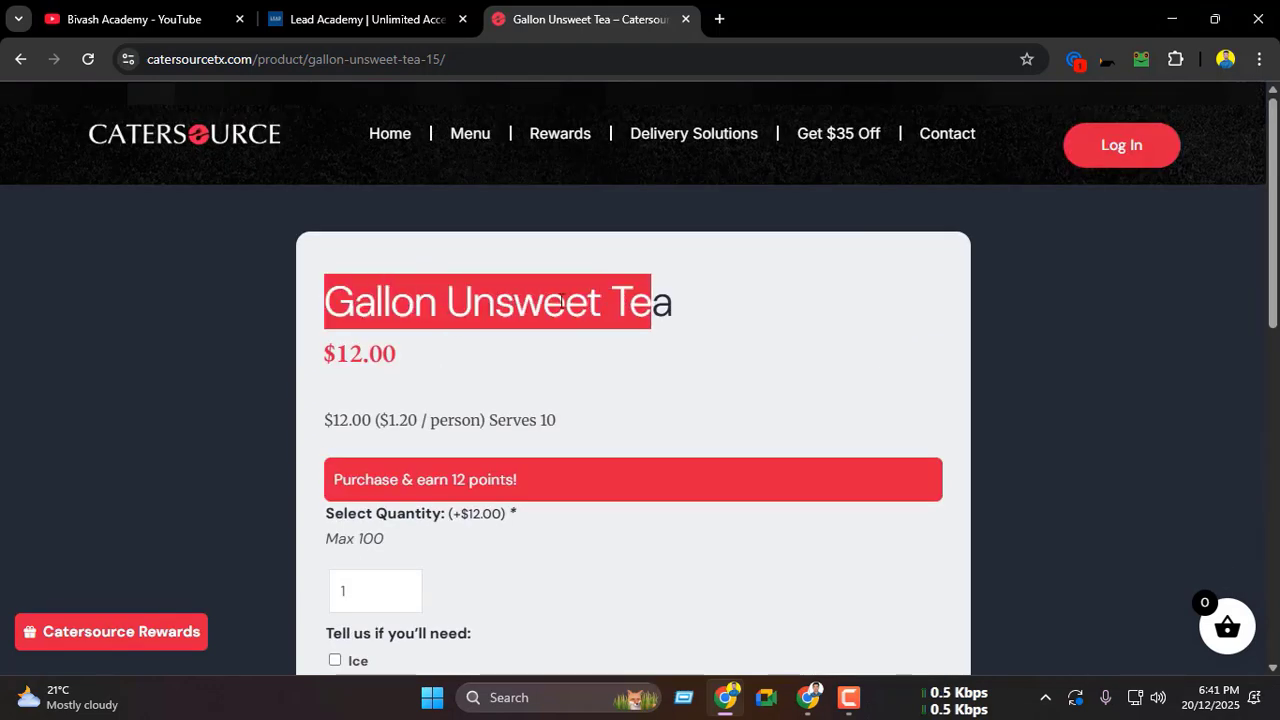
scroll(660, 307, down, 1)
drag(336, 258, 425, 268)
scroll(418, 270, down, 1)
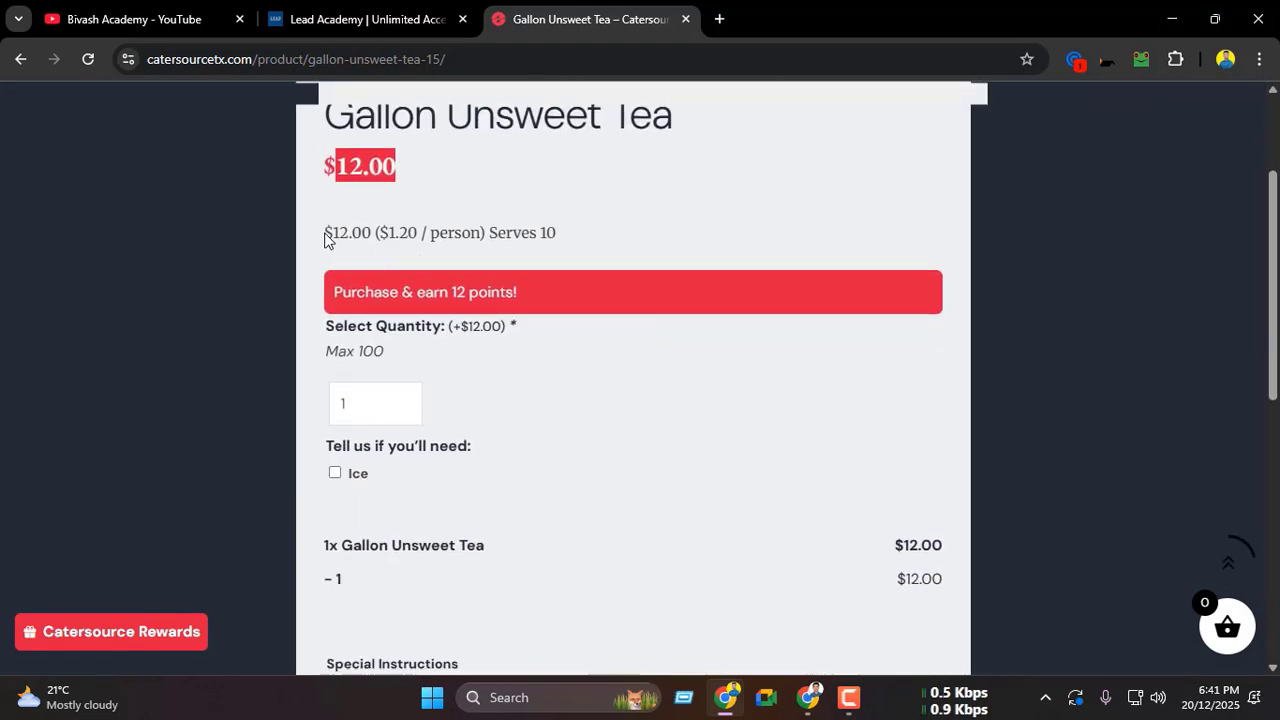
drag(326, 240, 622, 239)
scroll(576, 246, down, 1)
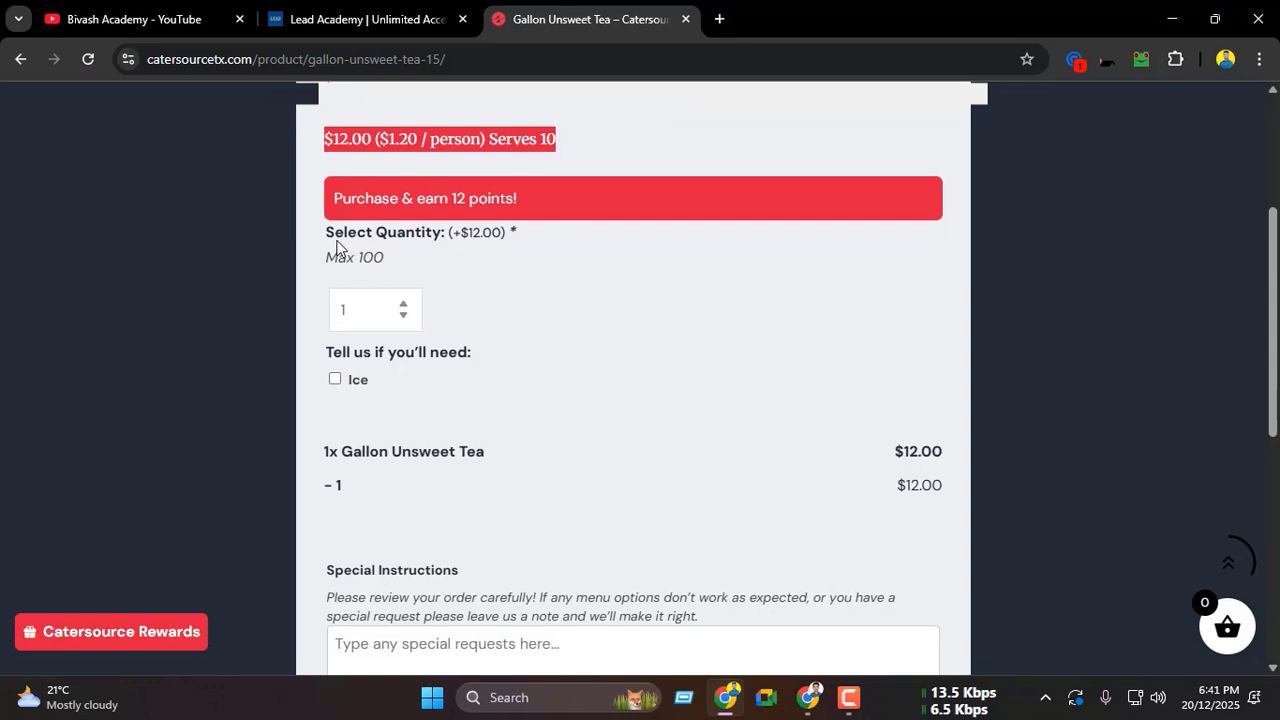
drag(328, 257, 411, 266)
Step: Test the Select Quantity field by raising it to 11, lowering it to 0 and returning it to 2, checking the calculated price
click(408, 305)
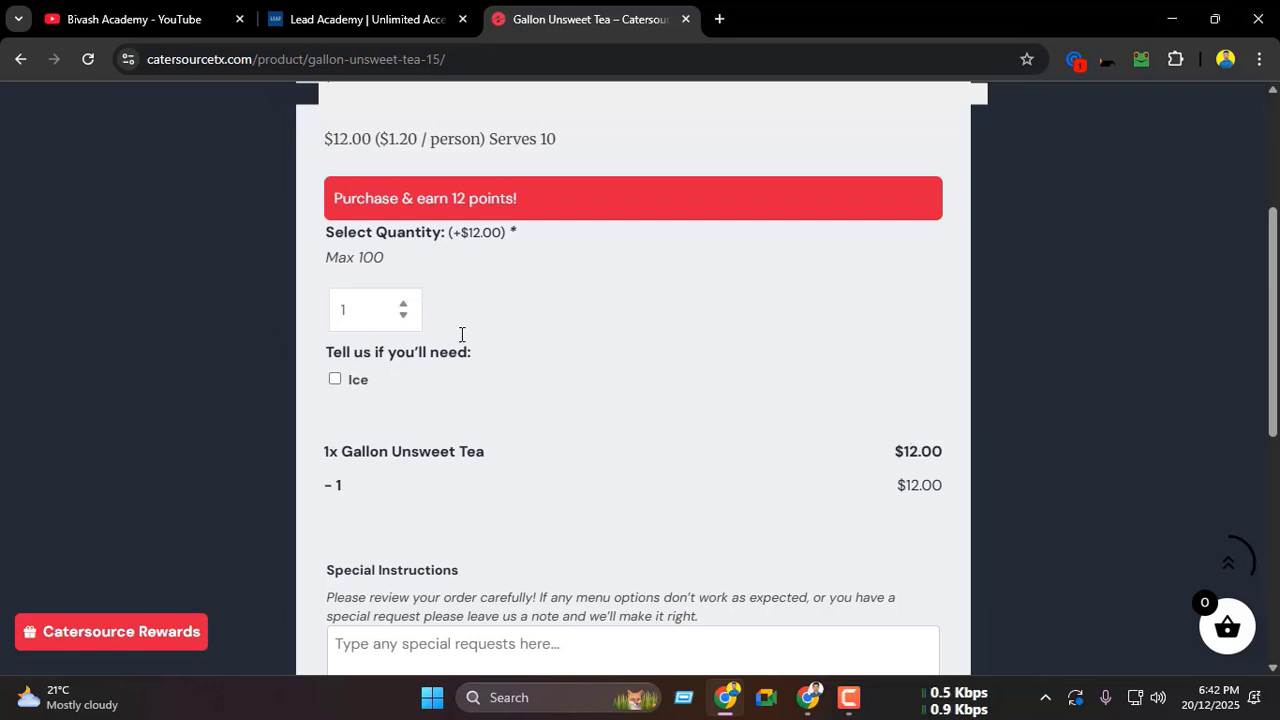
click(401, 306)
click(402, 306)
click(402, 306)
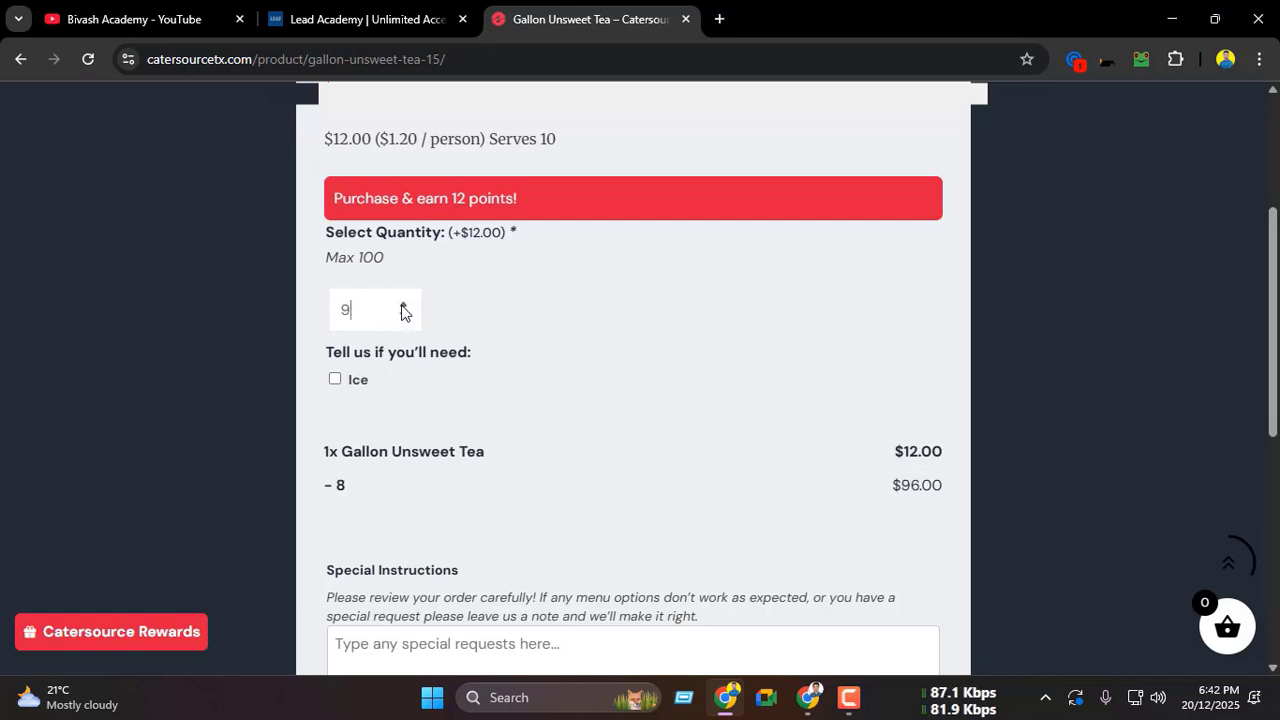
click(402, 306)
click(402, 306)
click(402, 306)
click(402, 306)
click(403, 317)
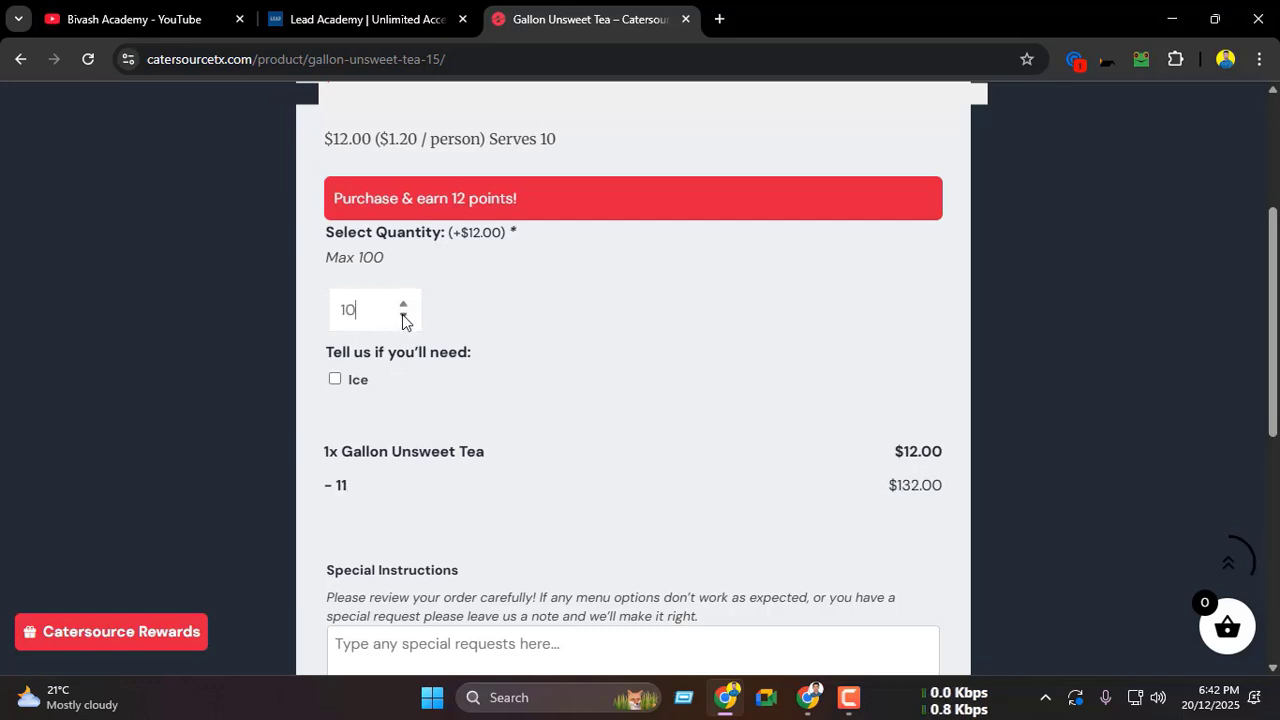
click(403, 317)
click(403, 317)
click(403, 317)
click(403, 317)
click(403, 317)
click(403, 317)
click(403, 317)
click(403, 317)
click(403, 317)
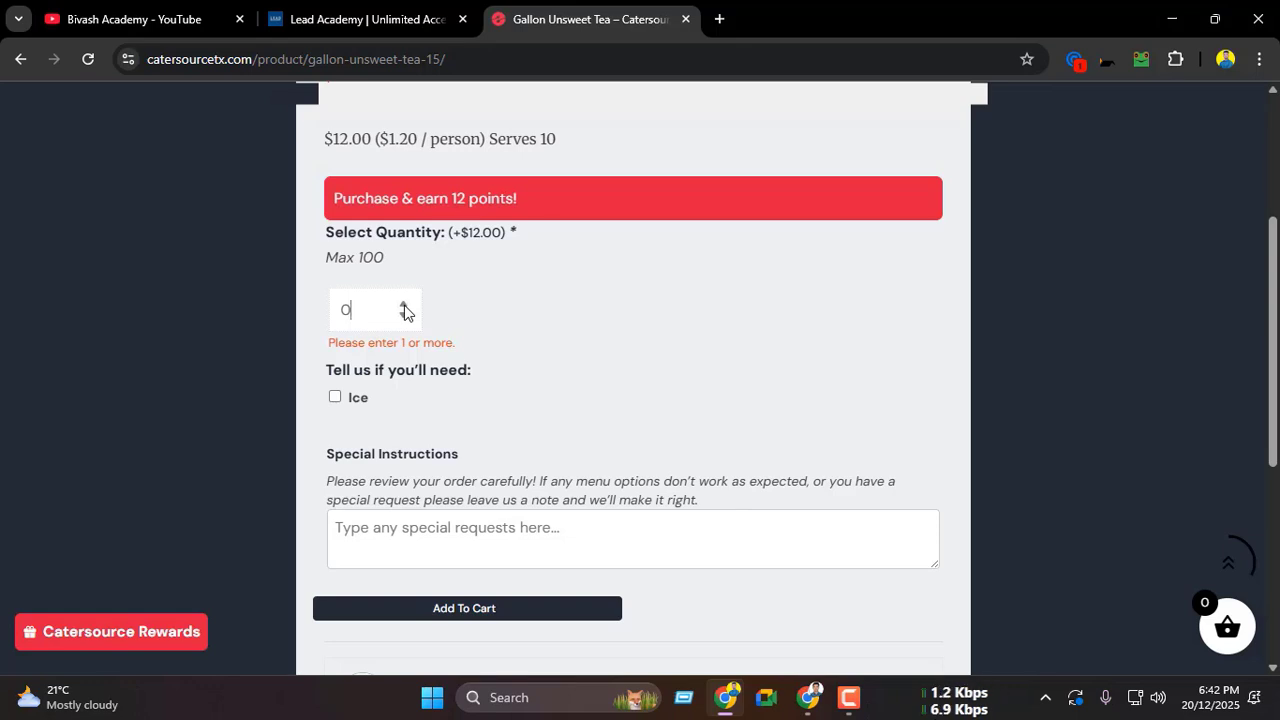
click(404, 306)
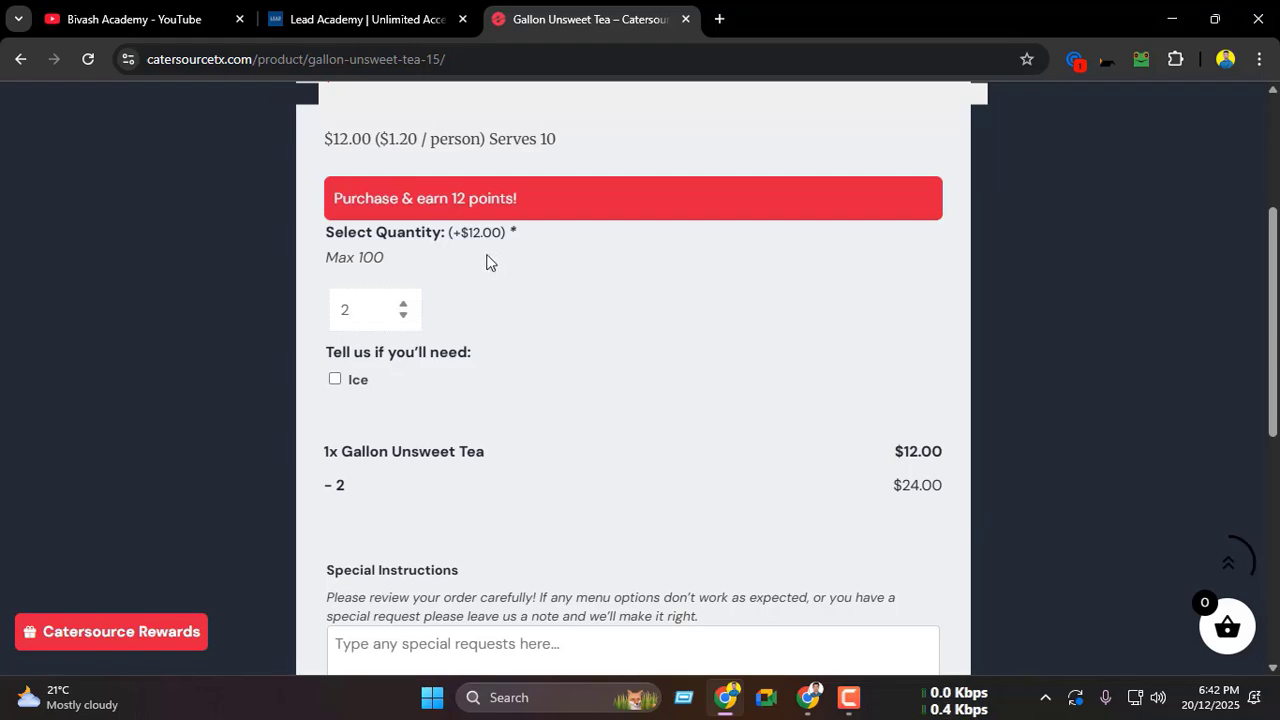
Step: Return to the ezCater menu, close Gallon Unsweet Tea and open BBQ Buffet - Three Meats to examine its options
scroll(489, 263, up, 3)
click(808, 697)
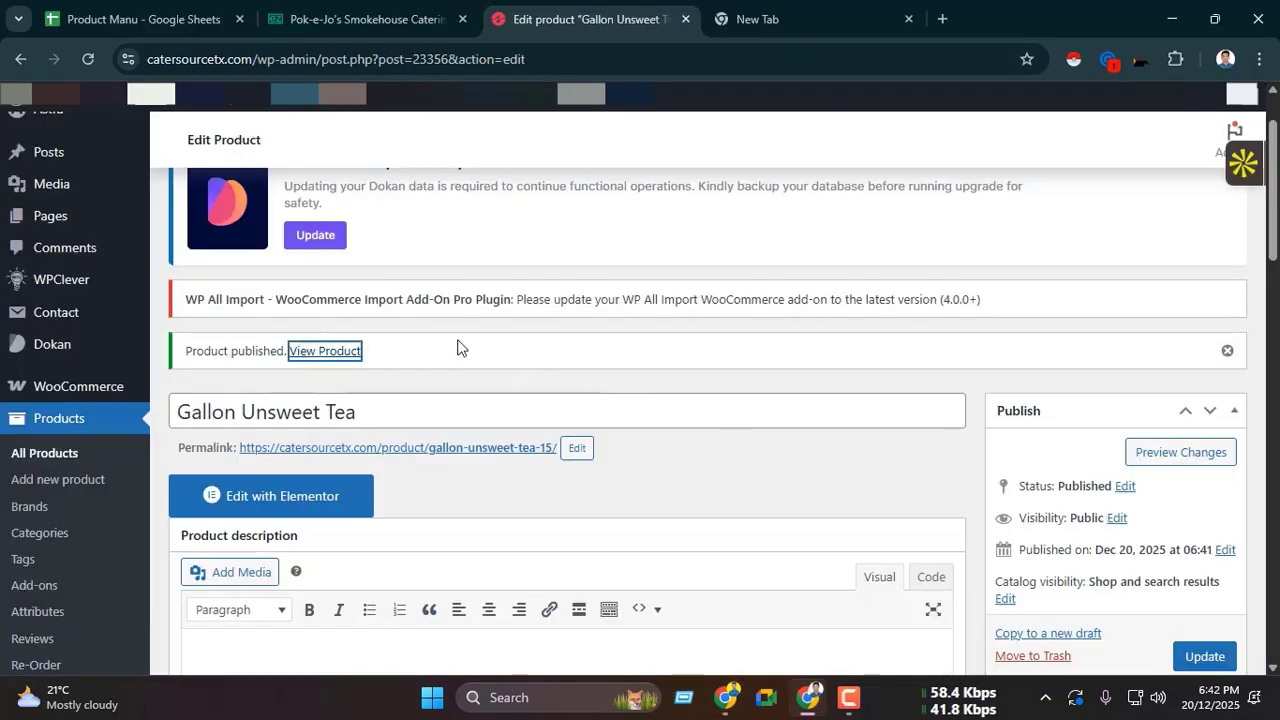
click(478, 10)
click(886, 214)
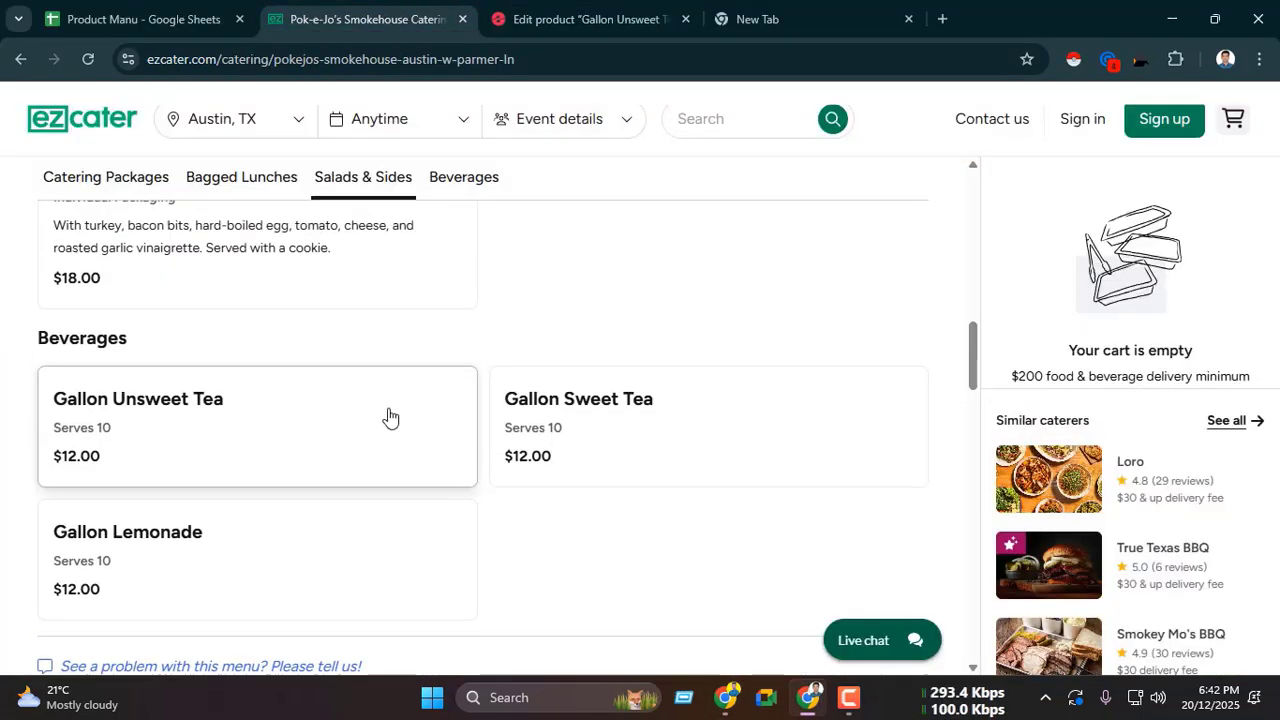
scroll(370, 410, up, 5)
scroll(356, 403, up, 1)
click(203, 414)
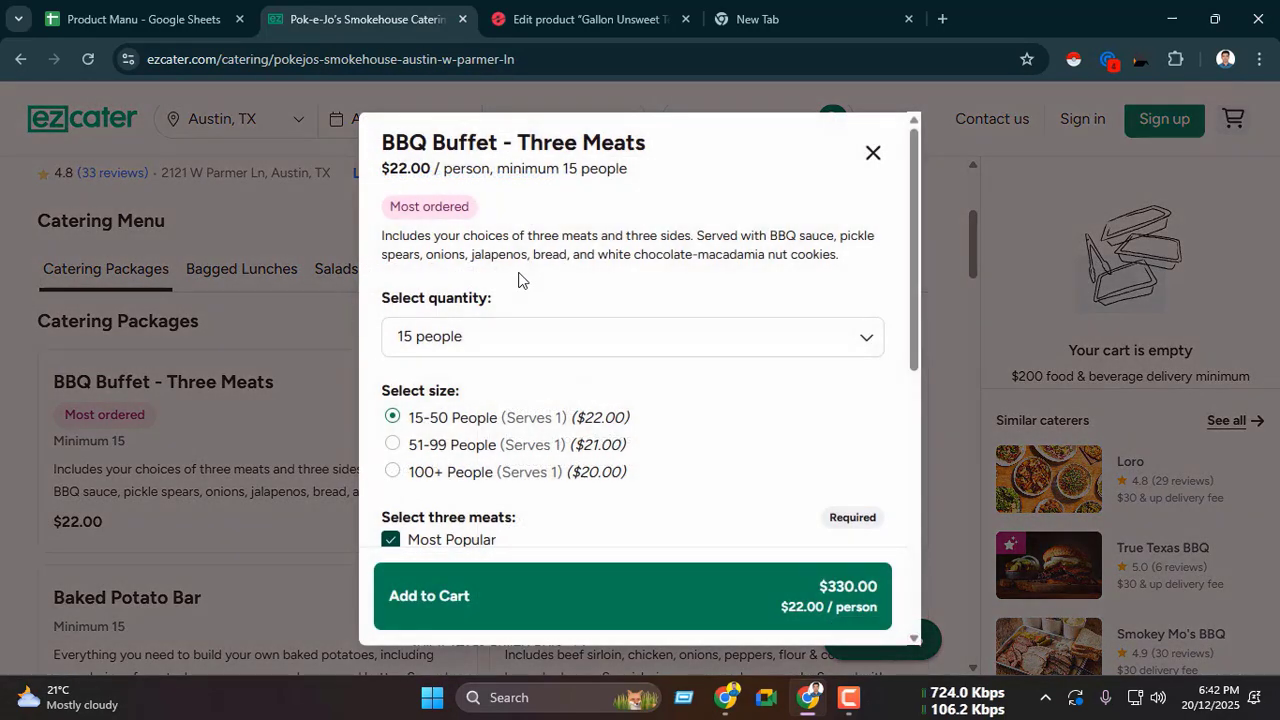
scroll(537, 319, down, 5)
scroll(537, 319, up, 7)
Step: Start a new WooCommerce product and name it "BBQ Buffet - Three Meats", copied from the ezCater item title
key(ctrl+Tab)
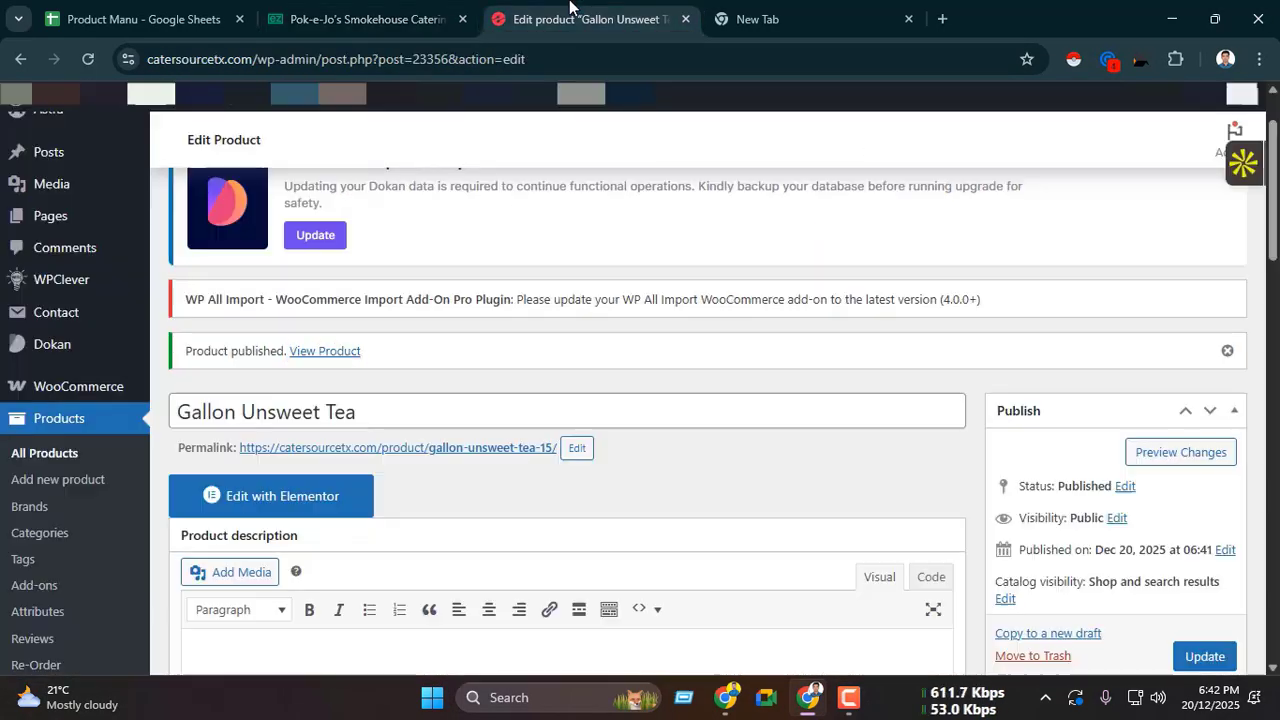
click(345, 200)
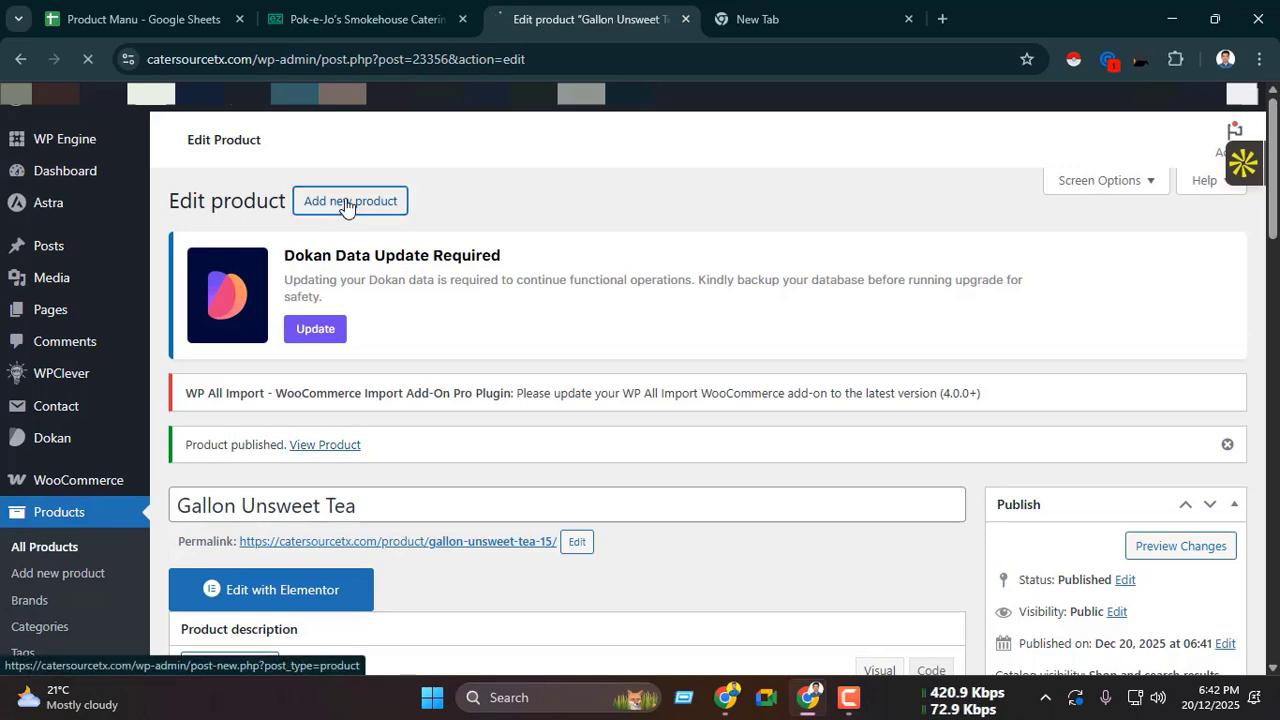
key(ctrl+shift+Tab)
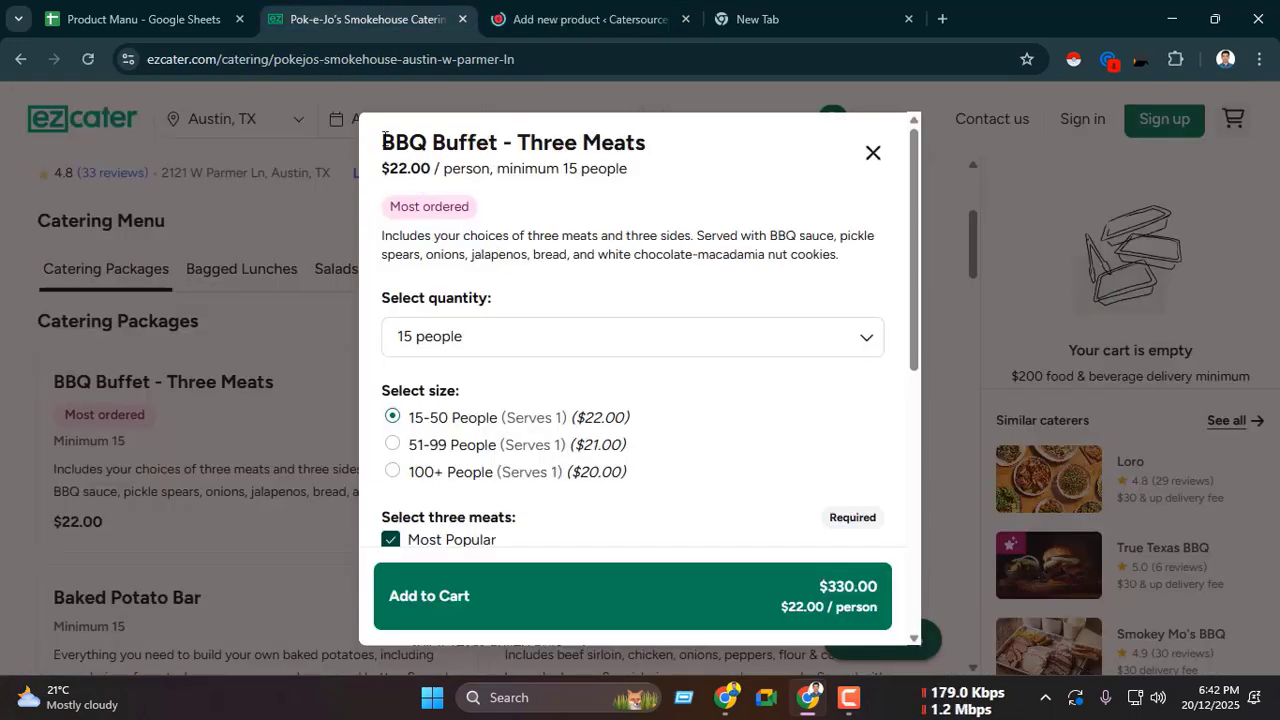
drag(383, 142, 657, 163)
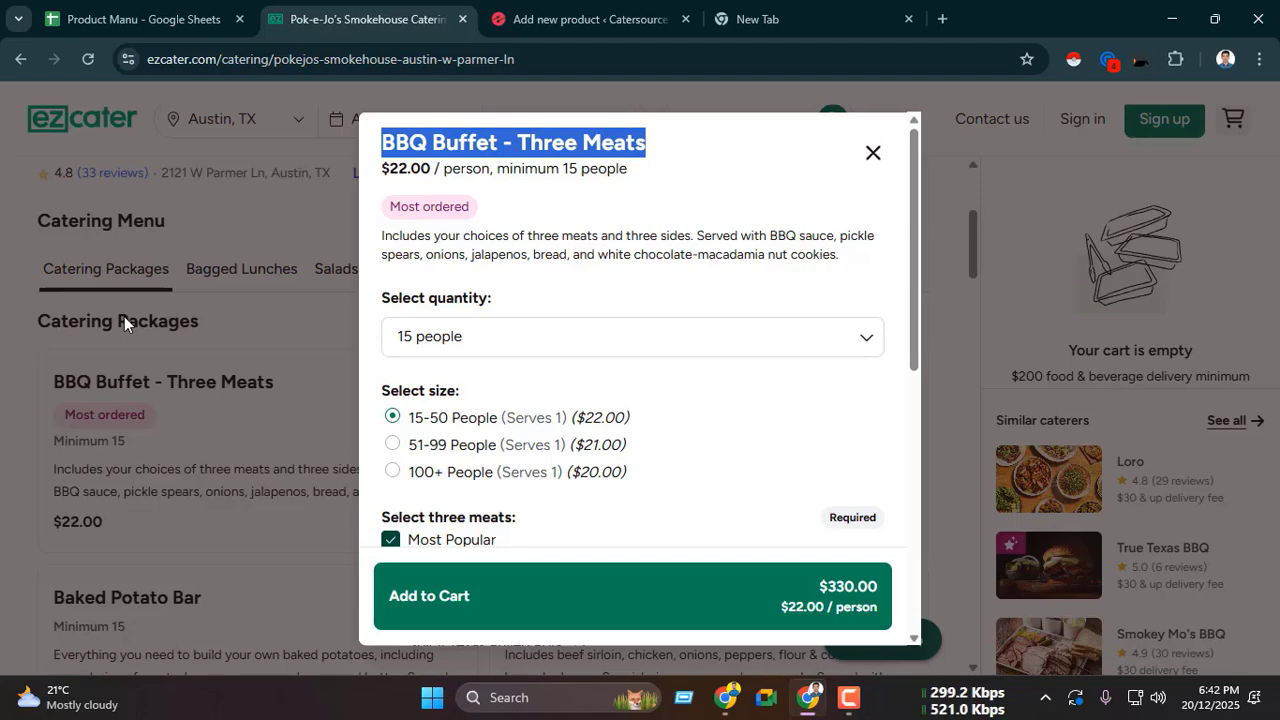
key(ctrl+Tab)
scroll(469, 314, down, 1)
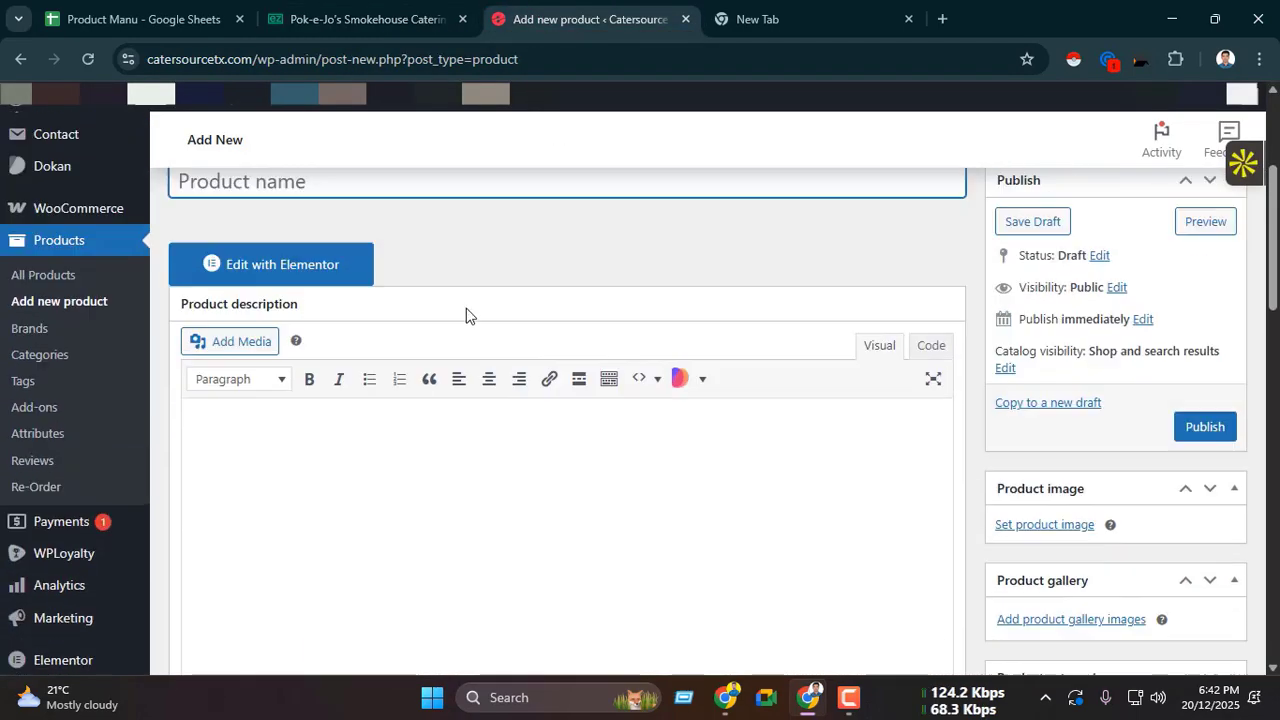
key(ctrl+v)
Step: Copy the ezCater line "$22.00 / person, minimum 15 people" into the new product's short description
key(ctrl+shift+Tab)
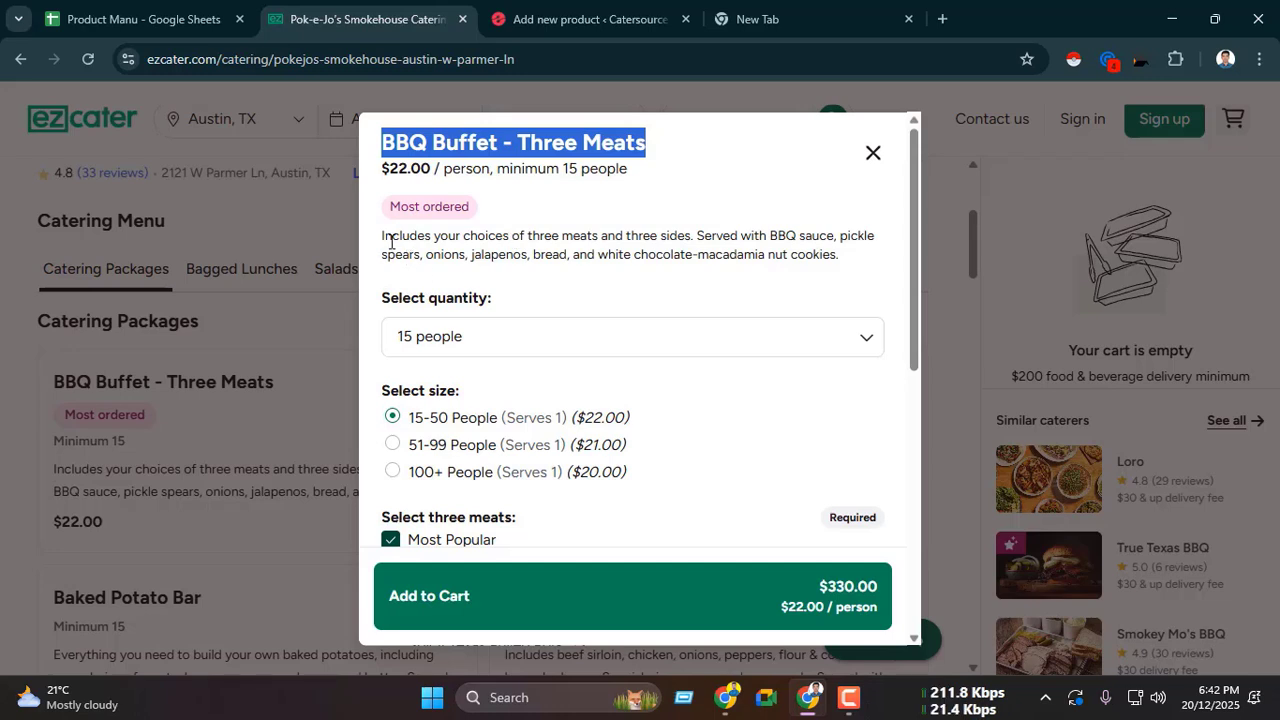
drag(382, 168, 629, 181)
click(440, 248)
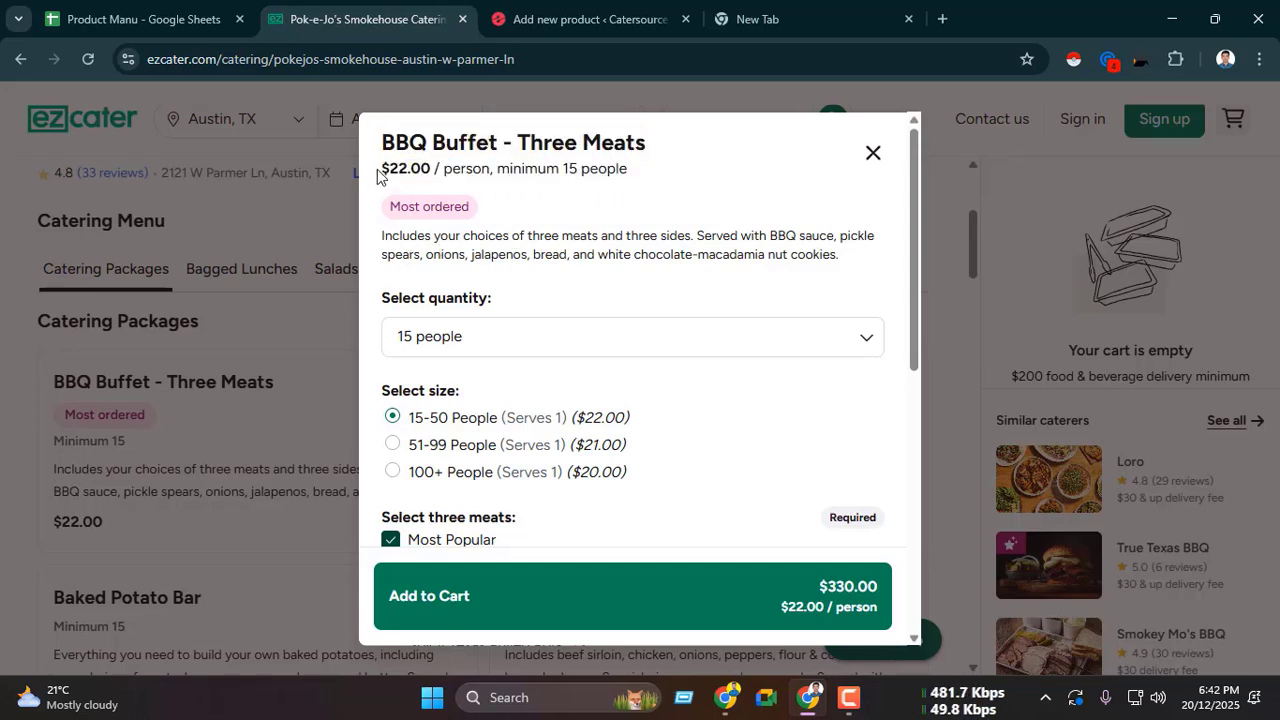
drag(385, 166, 848, 268)
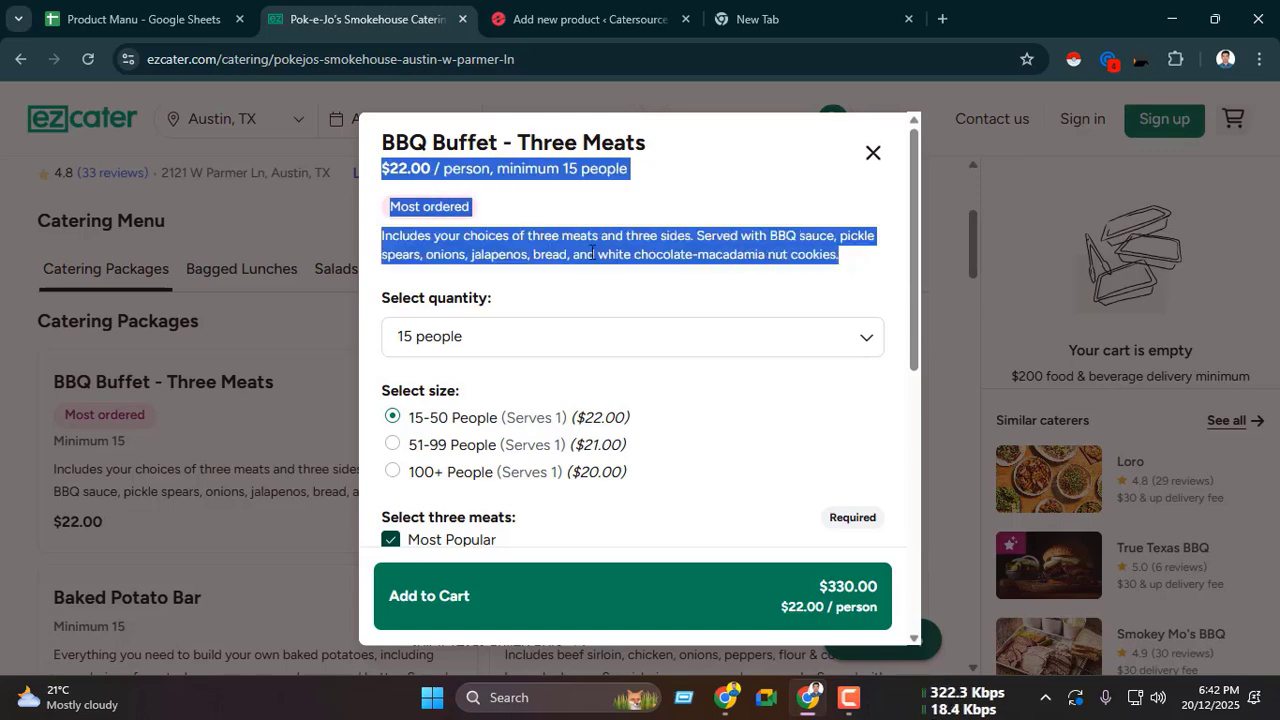
click(420, 212)
drag(390, 208, 509, 214)
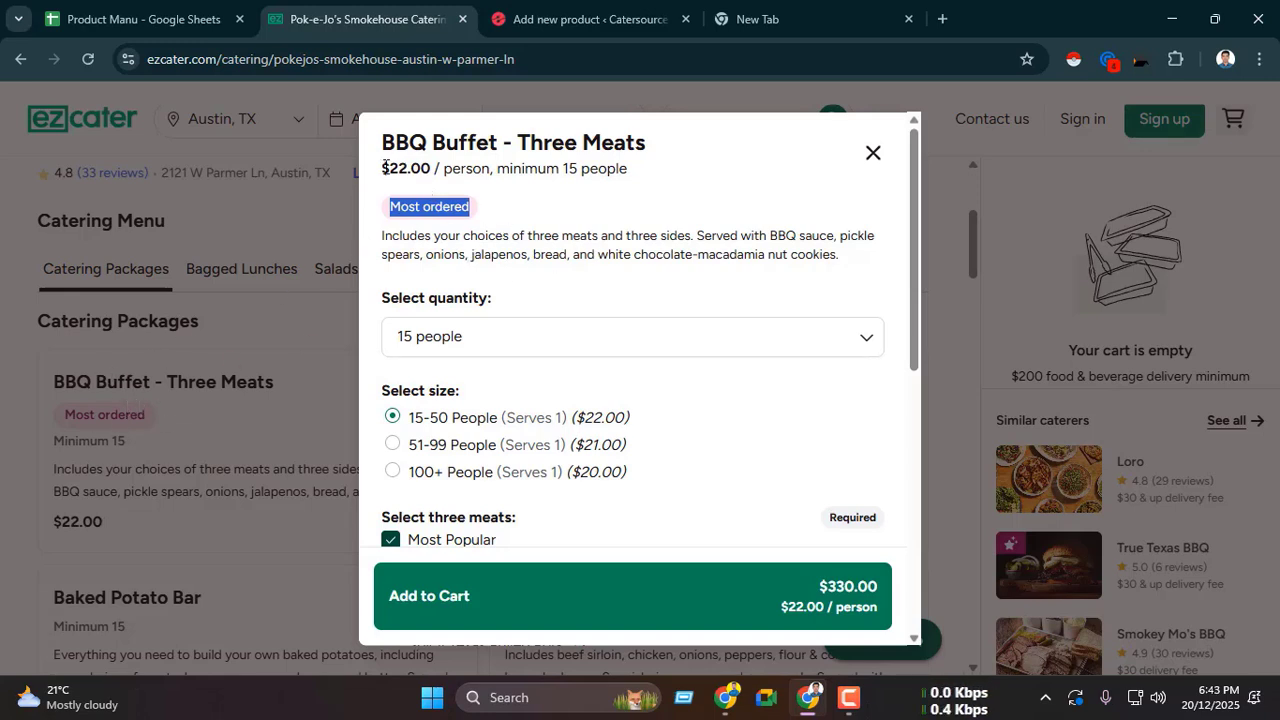
drag(385, 166, 644, 180)
key(ctrl+c)
click(559, 16)
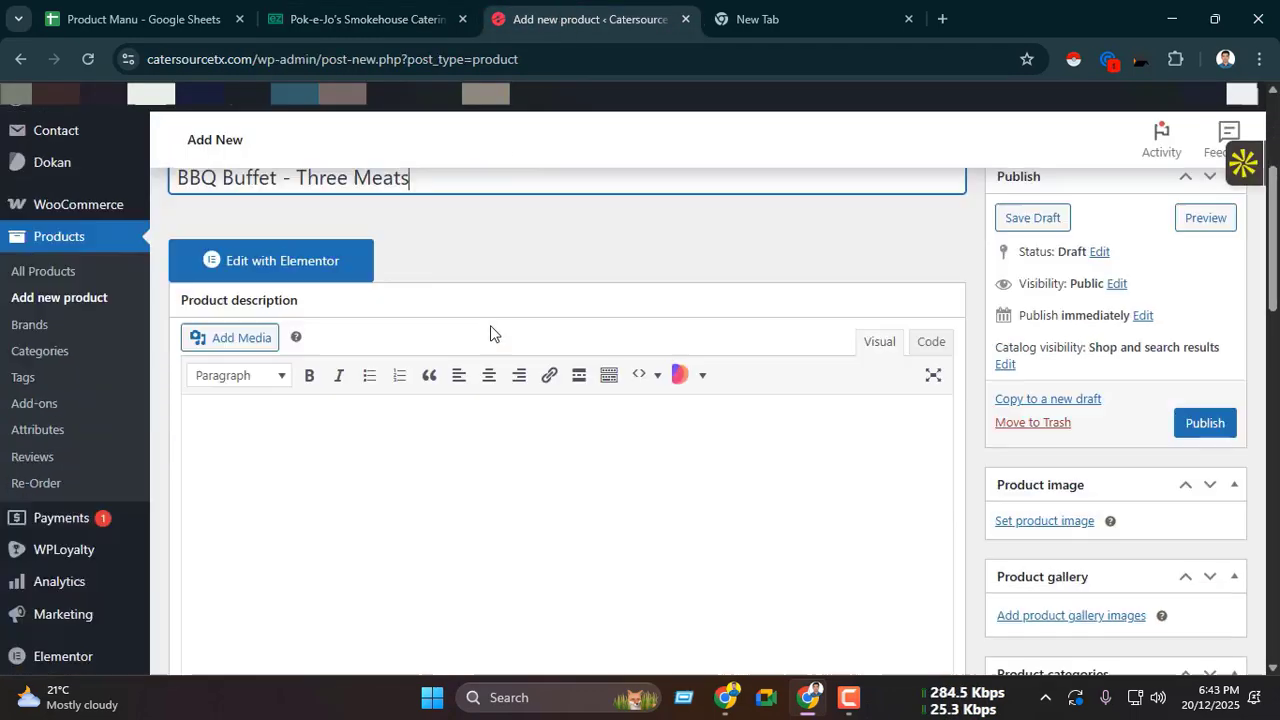
scroll(490, 330, down, 20)
click(336, 349)
key(ctrl+v)
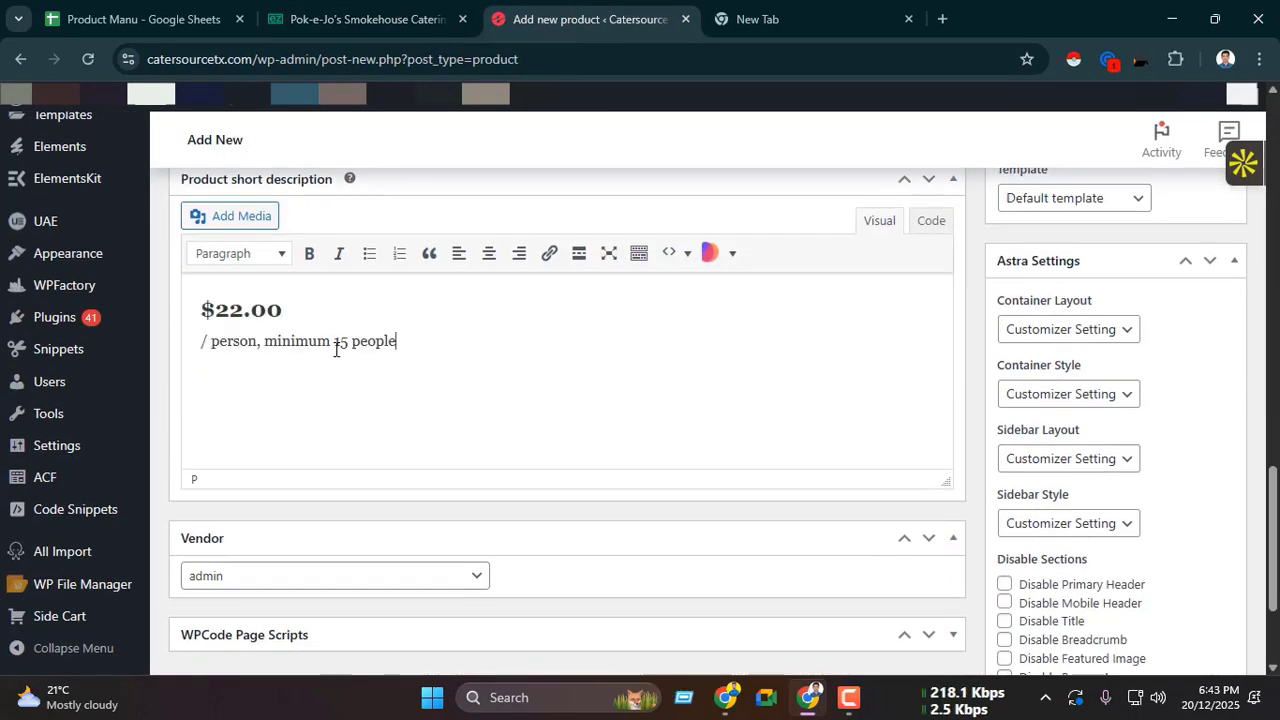
Step: Merge the pasted price and minimum into one line, format it as Paragraph, and start a new line below
click(201, 375)
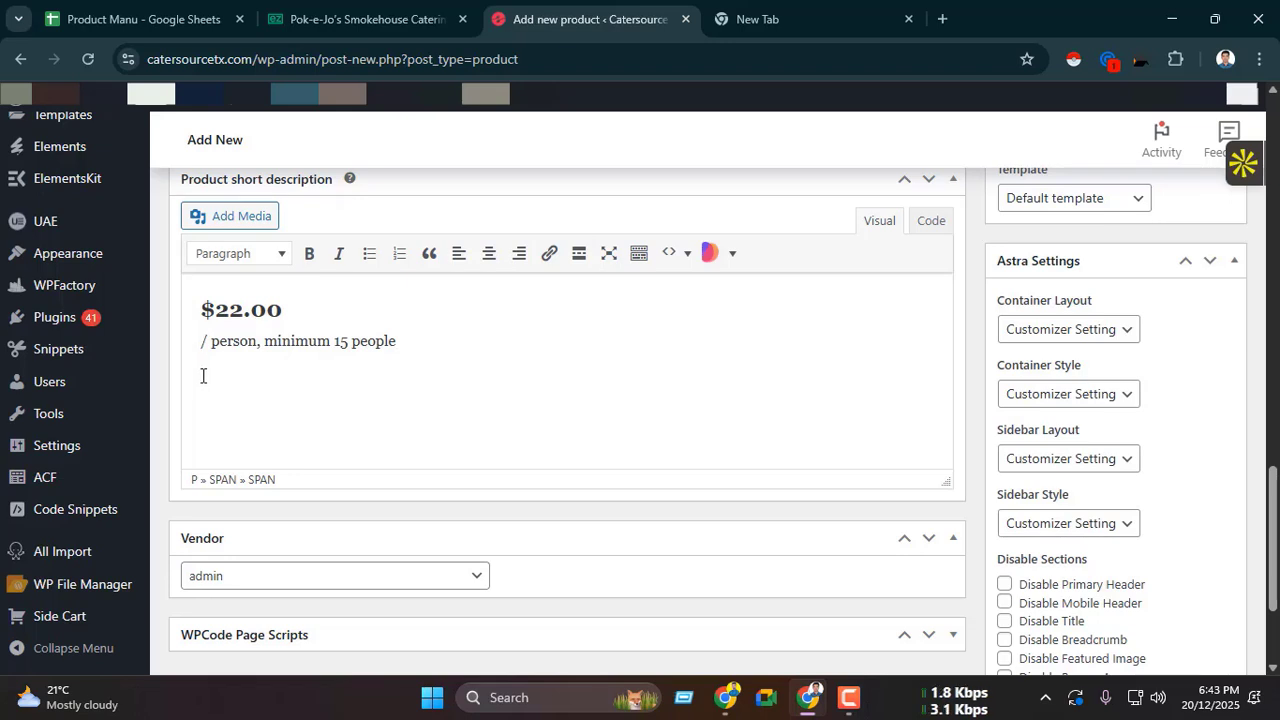
key(BackSpace)
triple_click(340, 310)
click(256, 262)
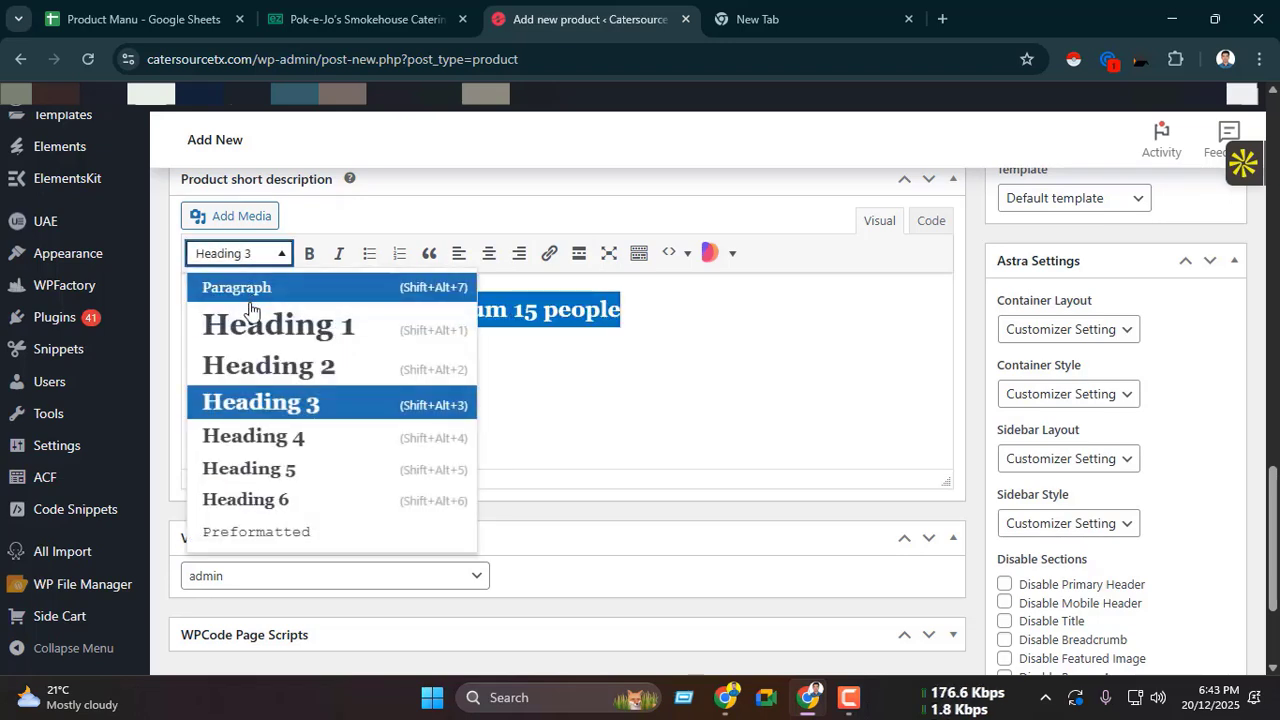
click(257, 297)
click(529, 310)
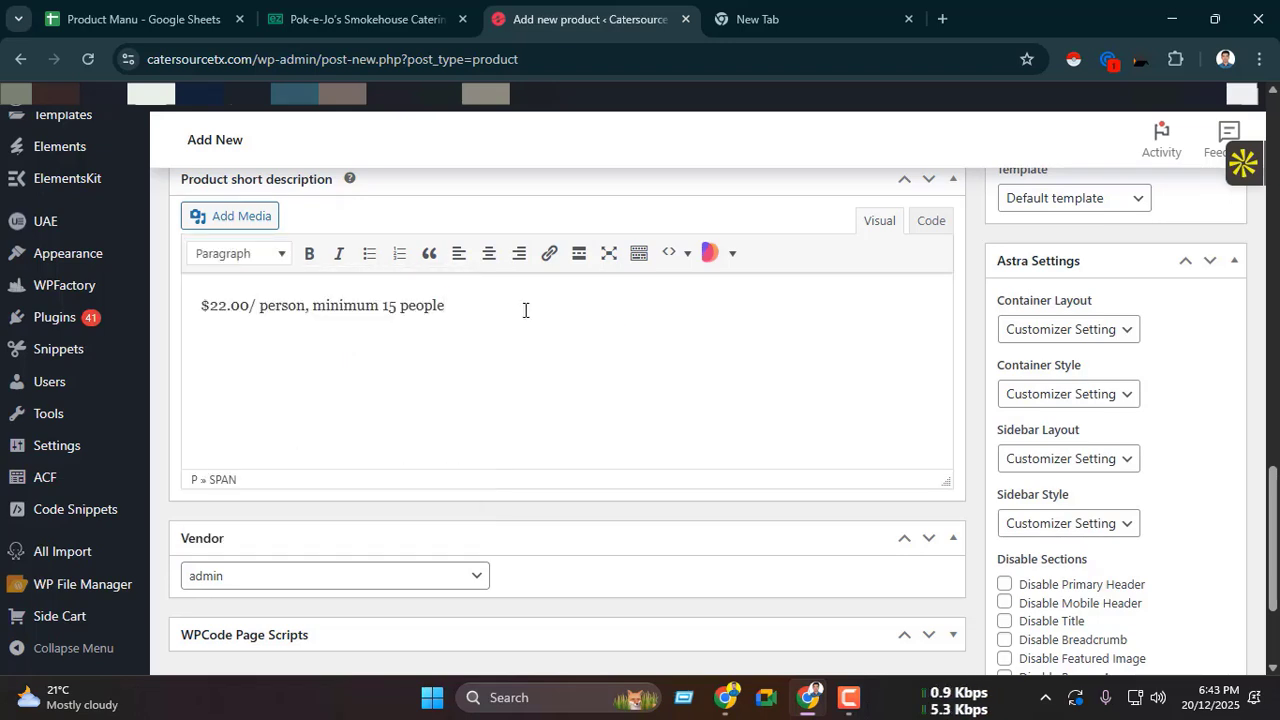
key(Return)
Step: Copy the ezCater description of included meats, sides and extras into the short description below the price line
click(350, 5)
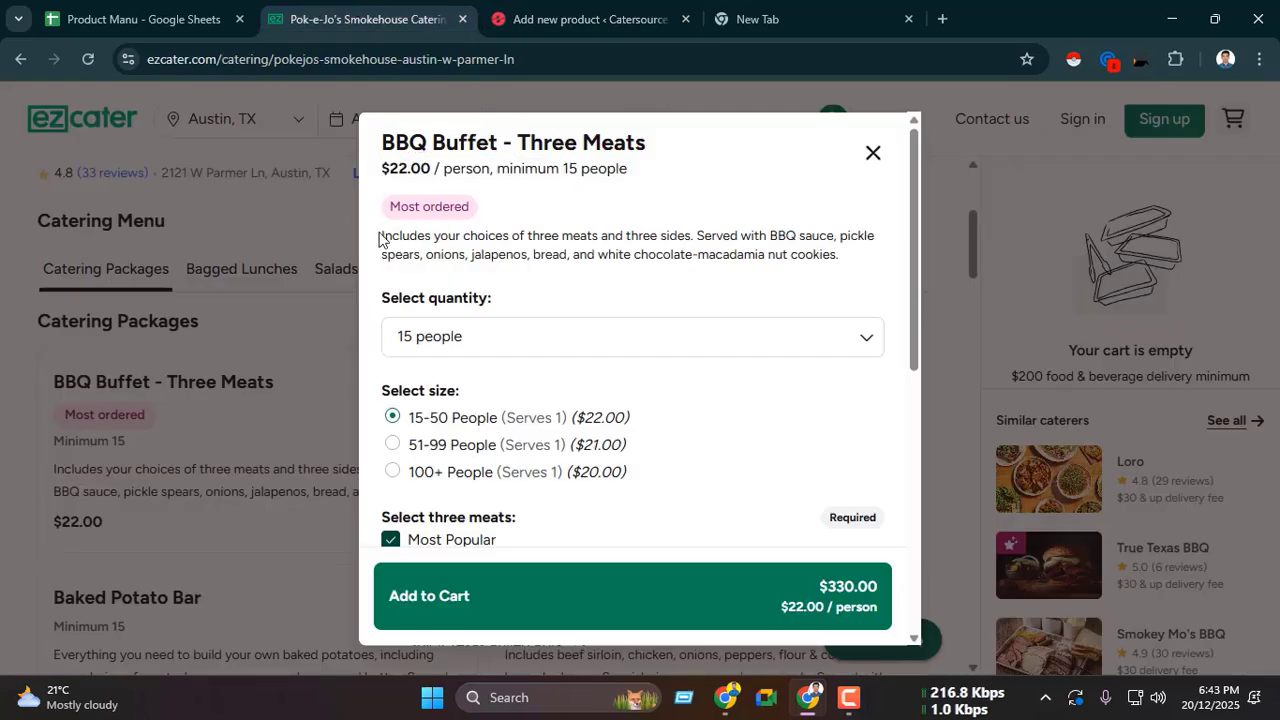
drag(378, 240, 845, 262)
key(ctrl+c)
click(580, 18)
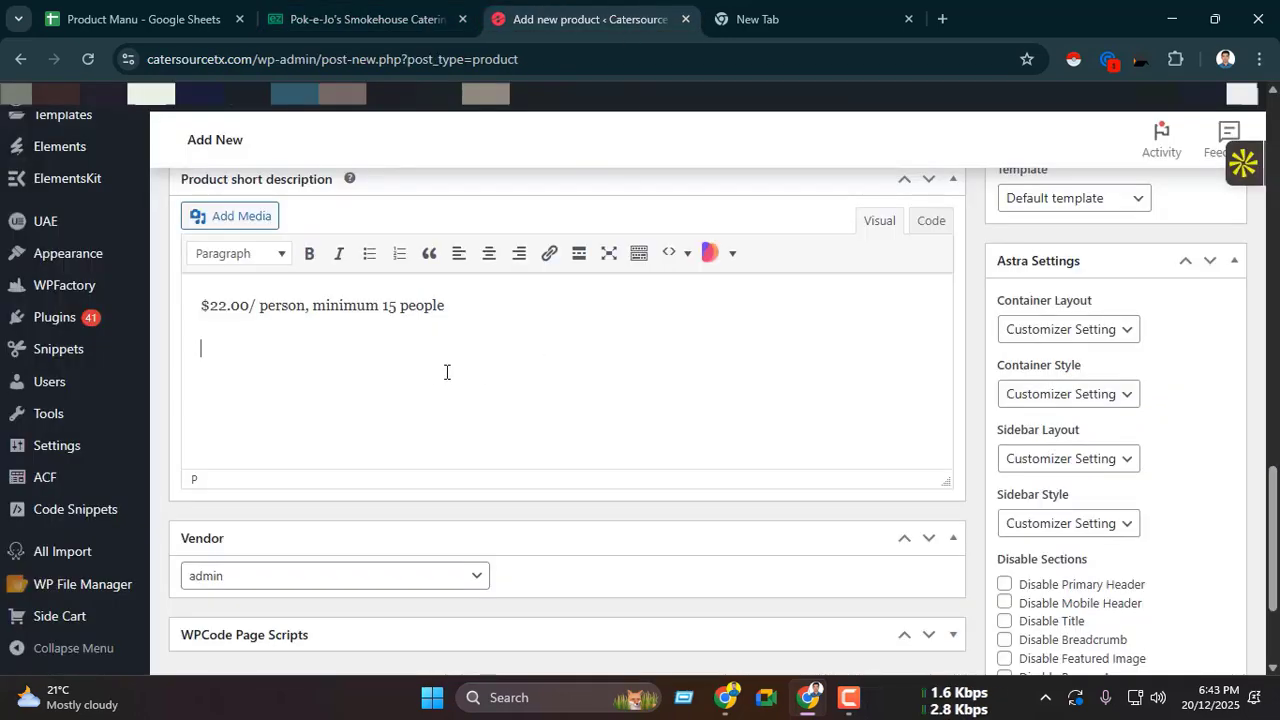
key(ctrl+v)
scroll(399, 357, up, 1)
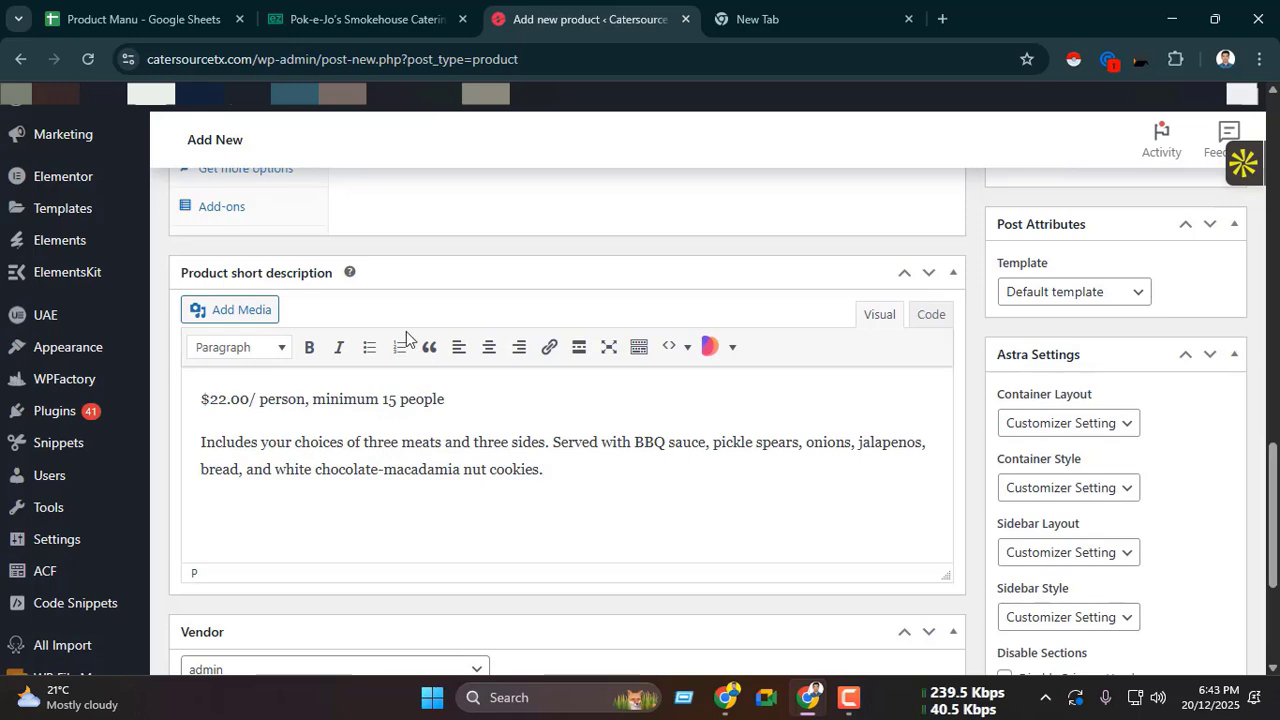
Step: Examine the ezCater item's per-person price, size tiers and cart total with the quantity at 15 people
click(441, 8)
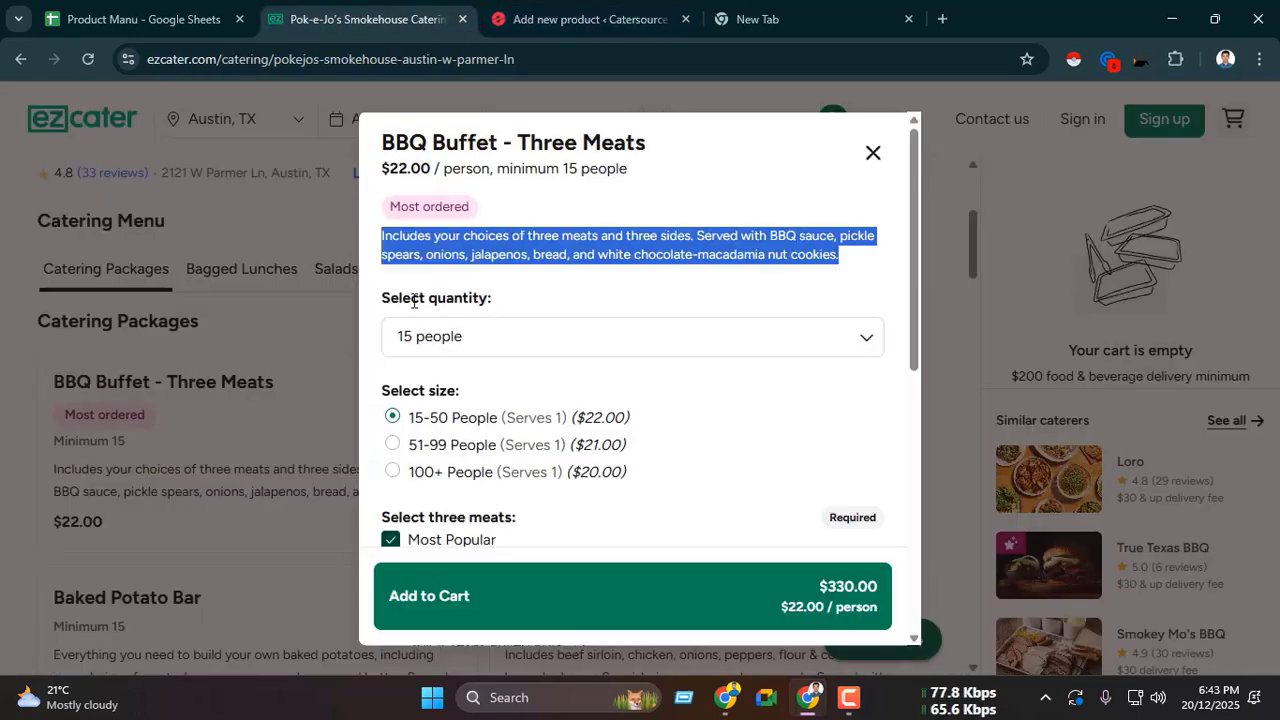
click(578, 19)
click(393, 22)
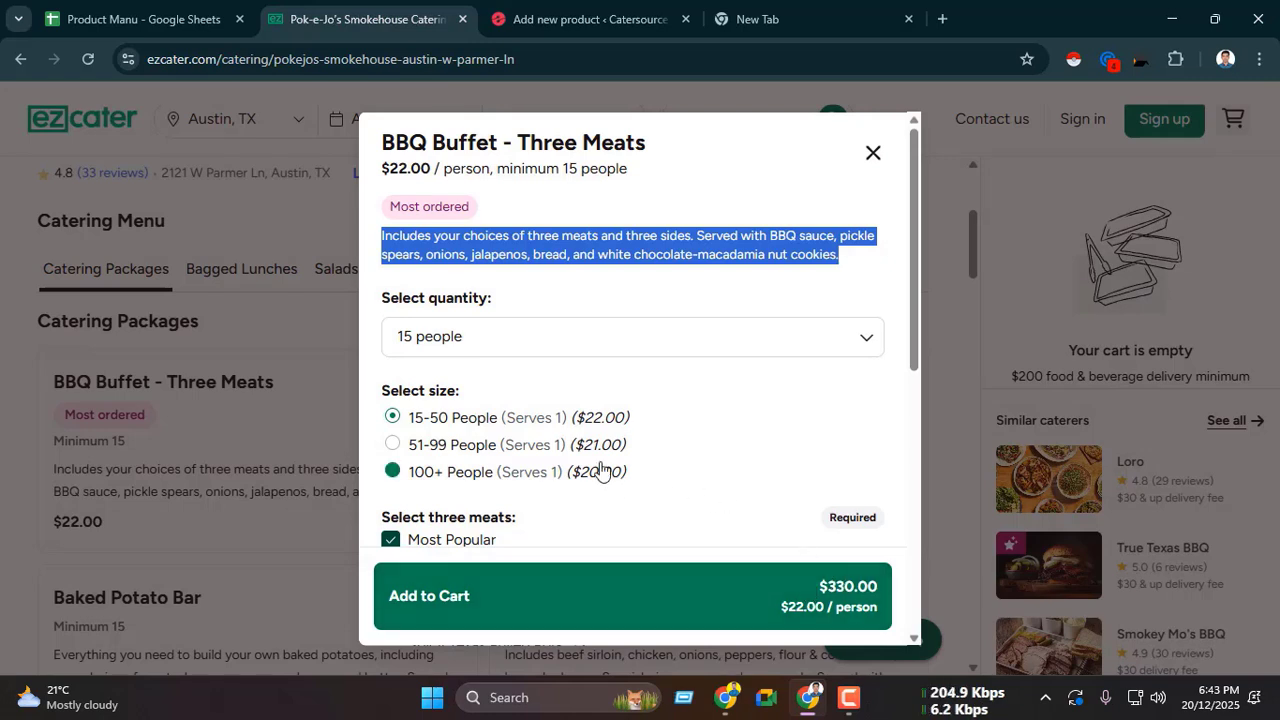
click(529, 312)
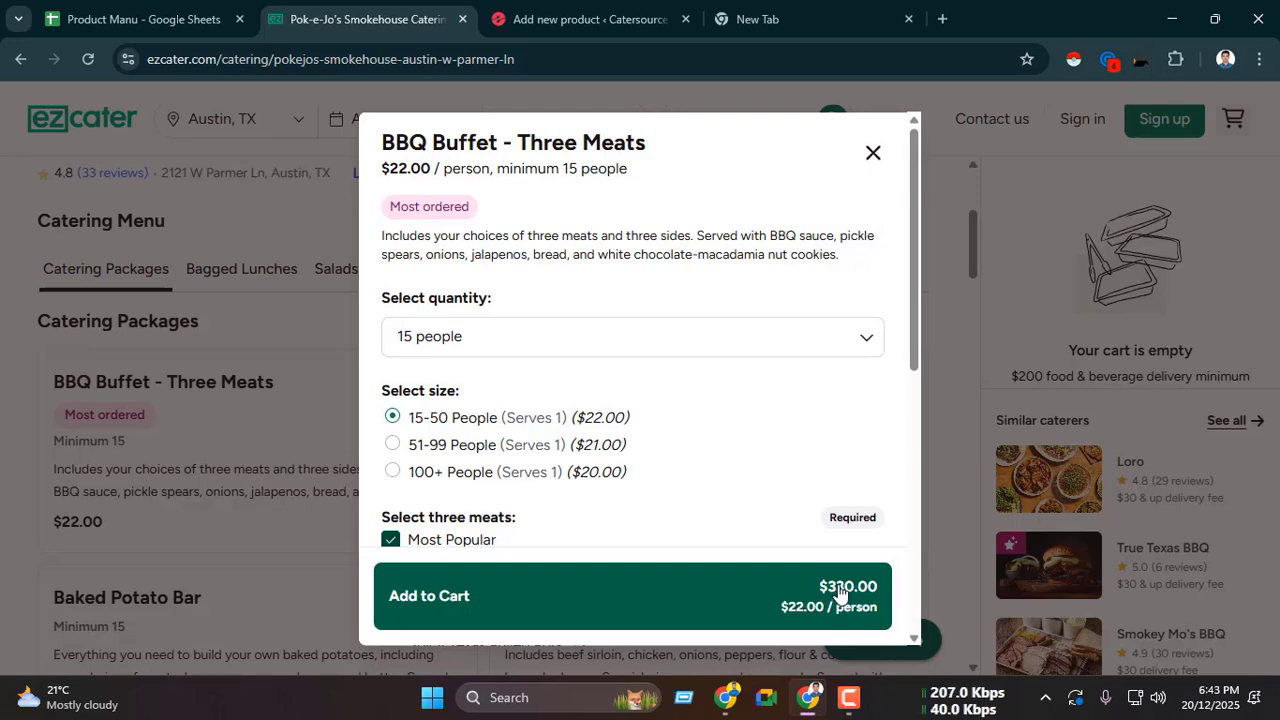
drag(392, 168, 432, 168)
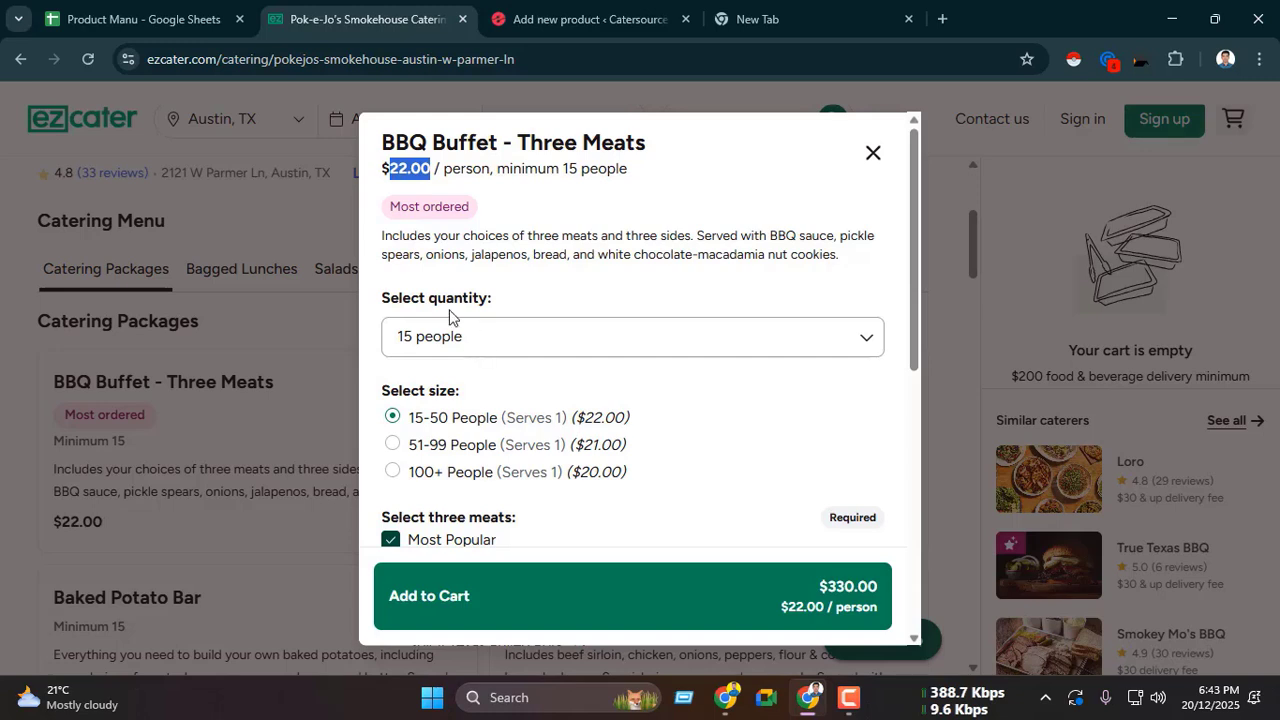
click(500, 345)
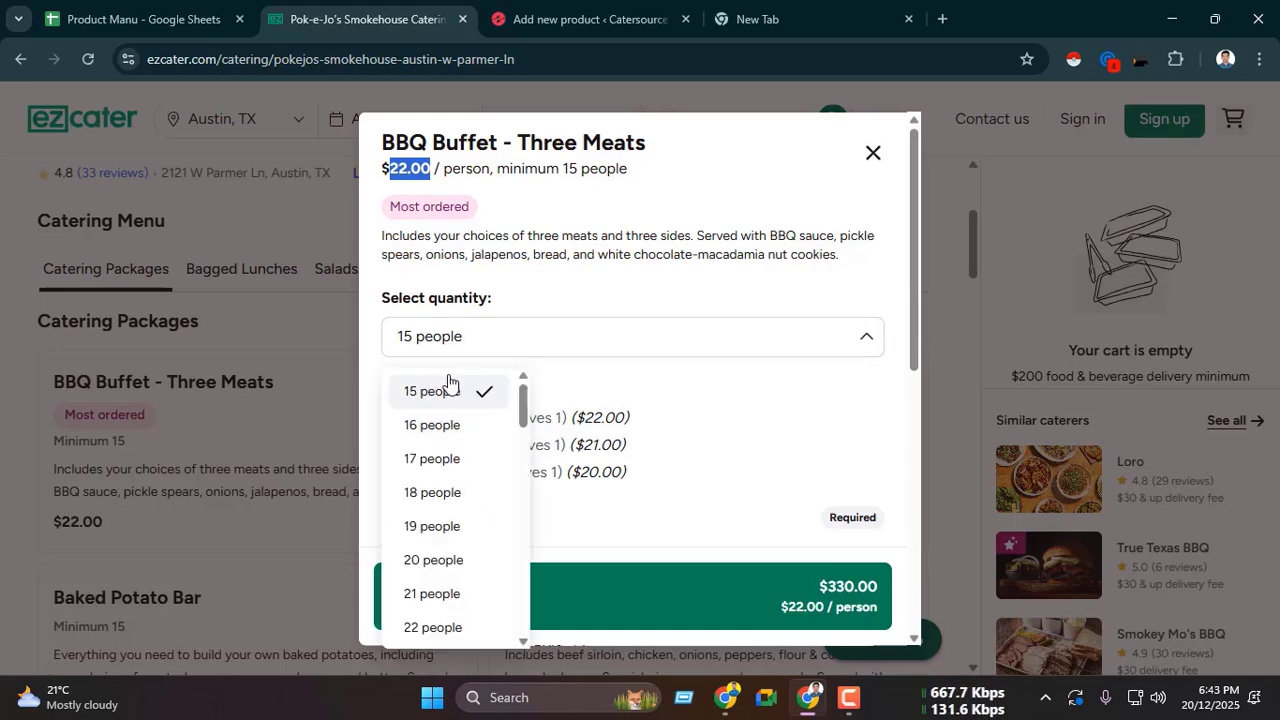
click(449, 380)
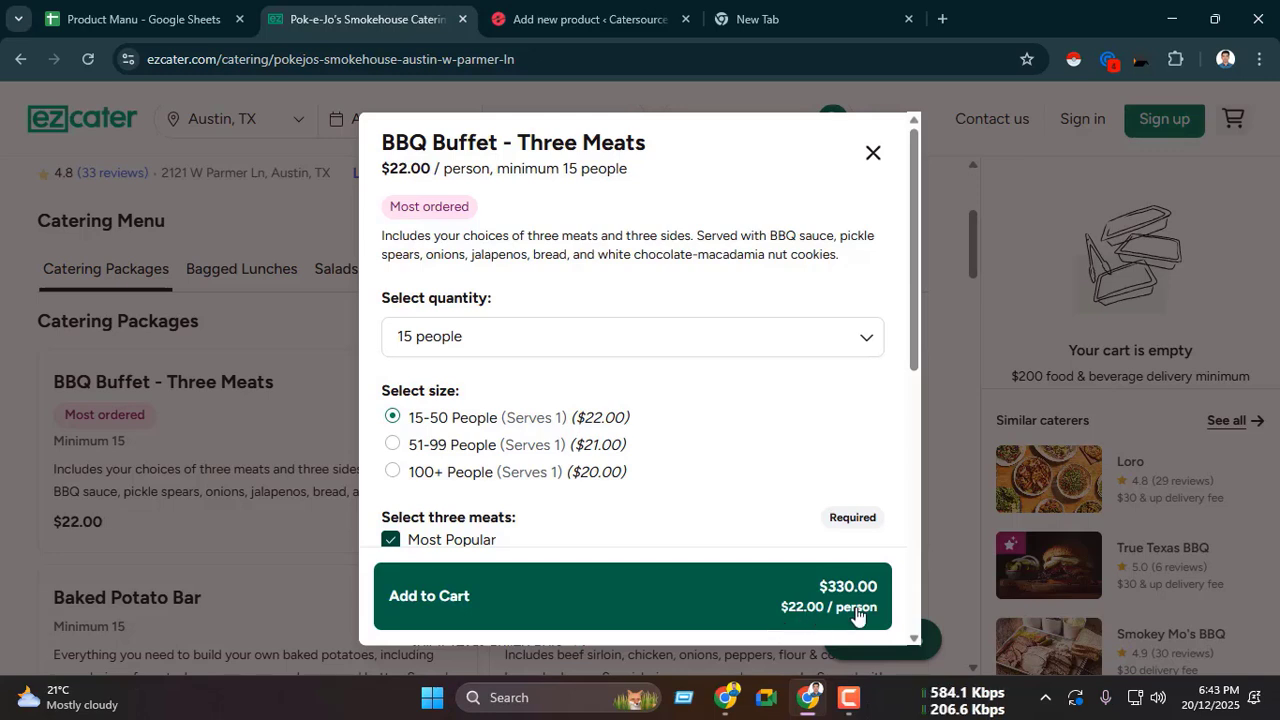
Step: Switch the ezCater quantity between 15, 16 and 17 people to compare the cart totals, ending at 15 people
click(508, 348)
click(463, 426)
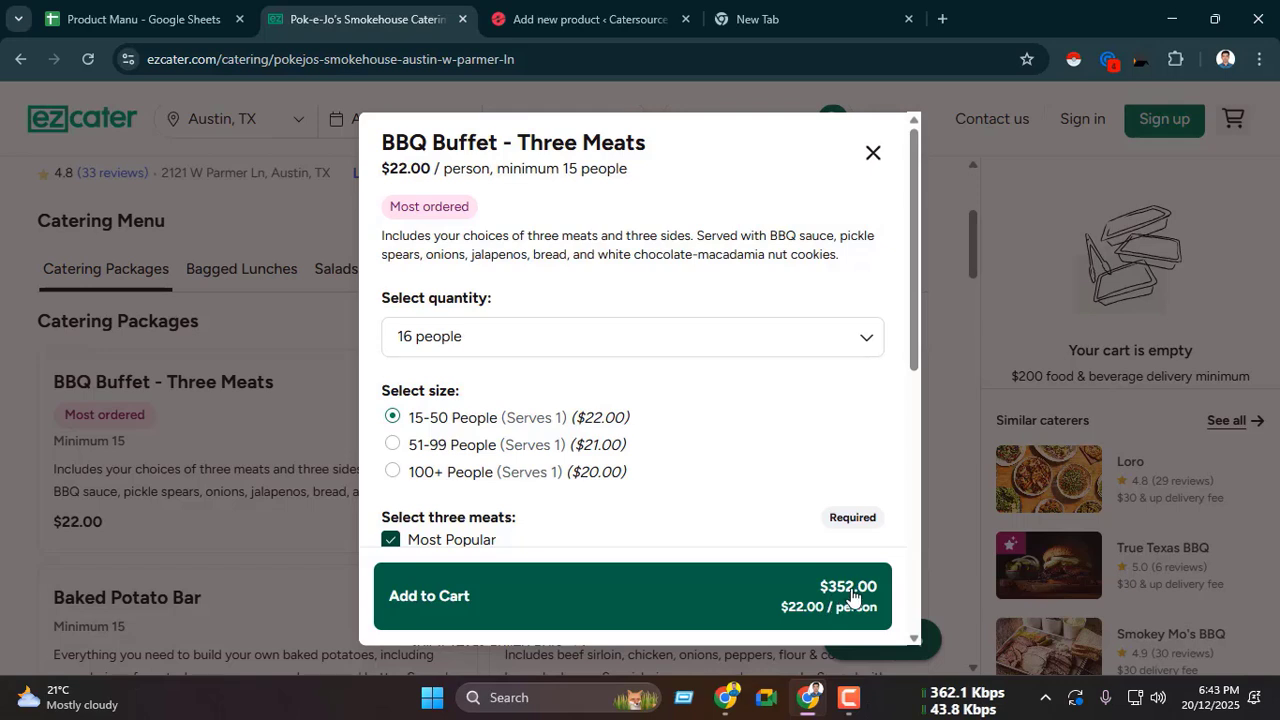
click(500, 348)
click(447, 393)
click(480, 340)
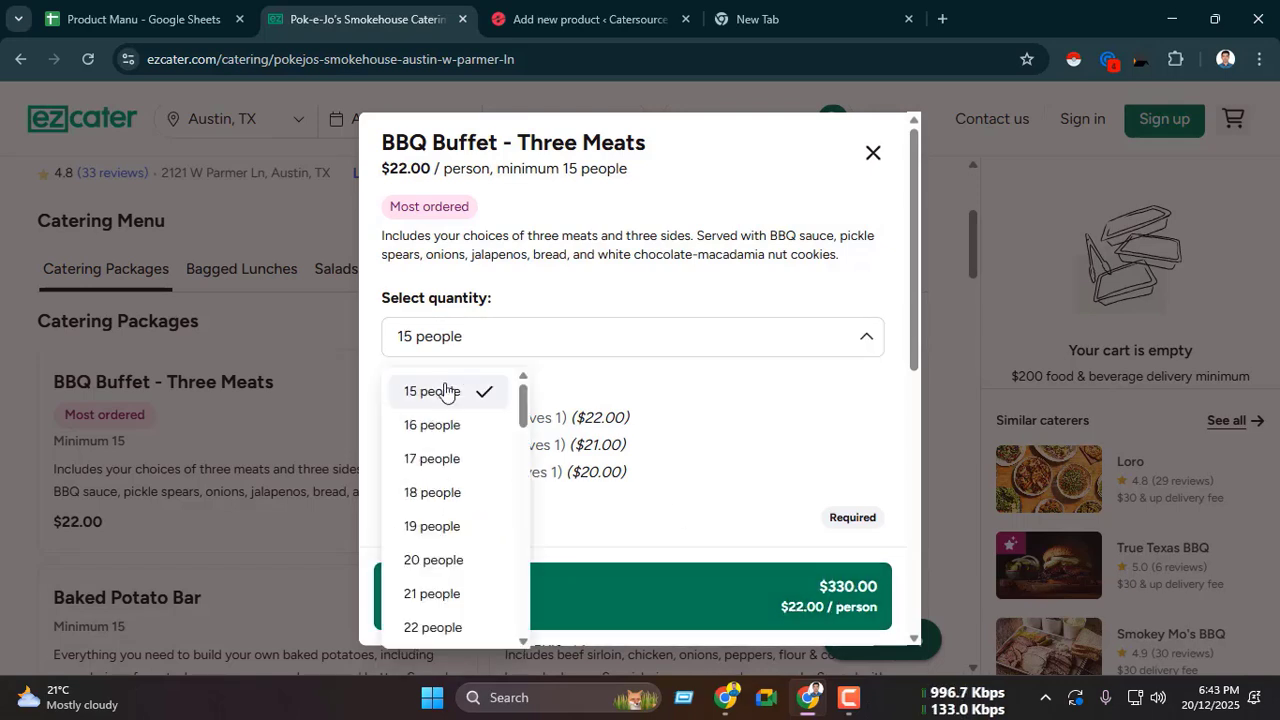
click(446, 420)
click(466, 348)
click(451, 394)
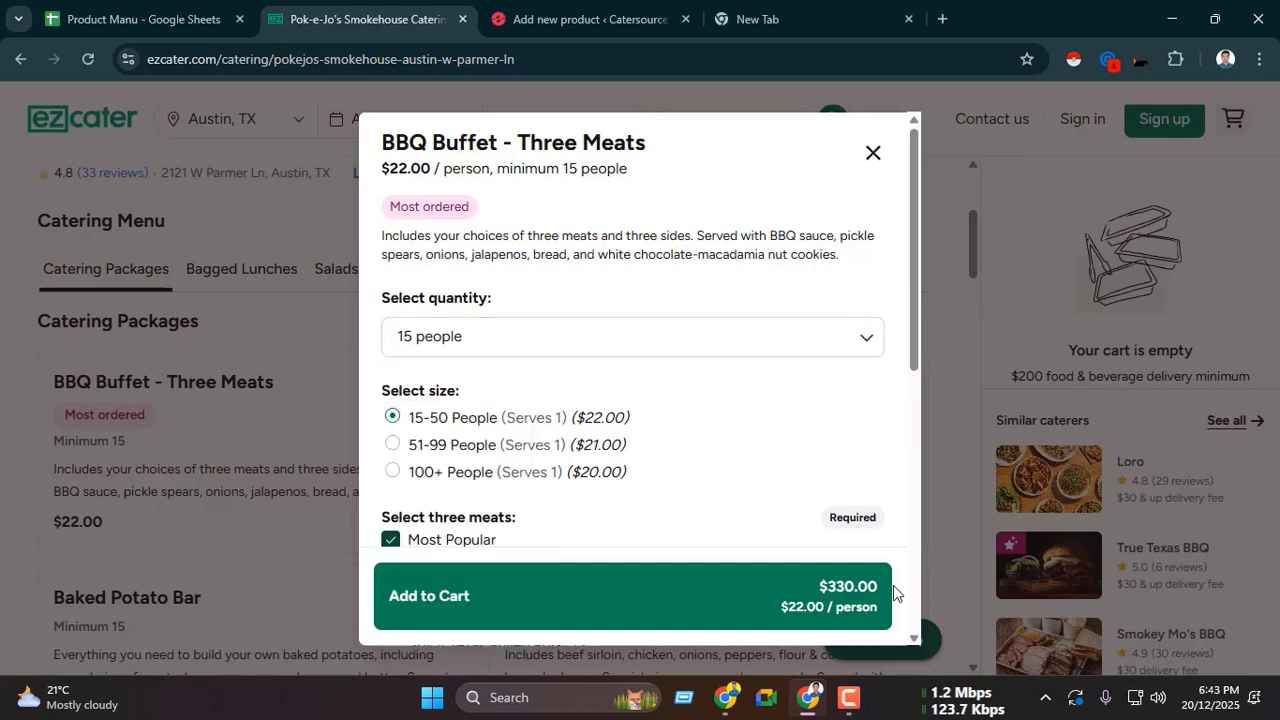
click(590, 345)
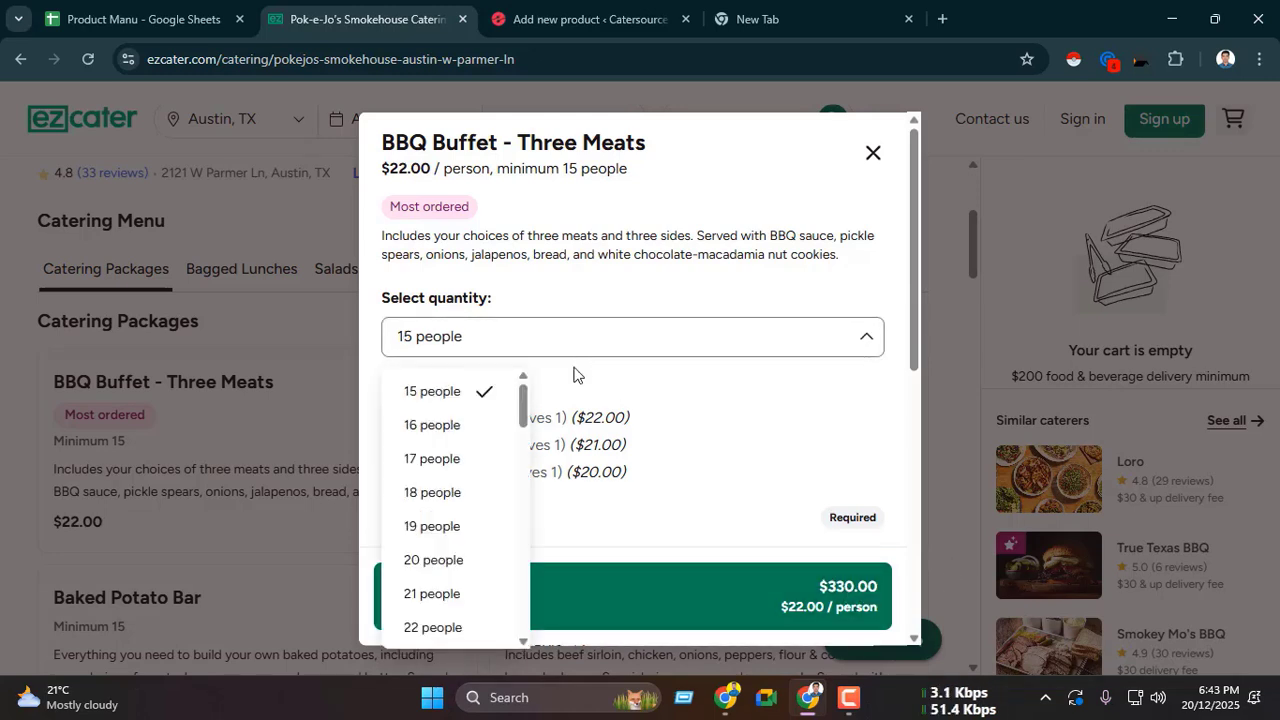
click(482, 458)
click(503, 336)
click(472, 391)
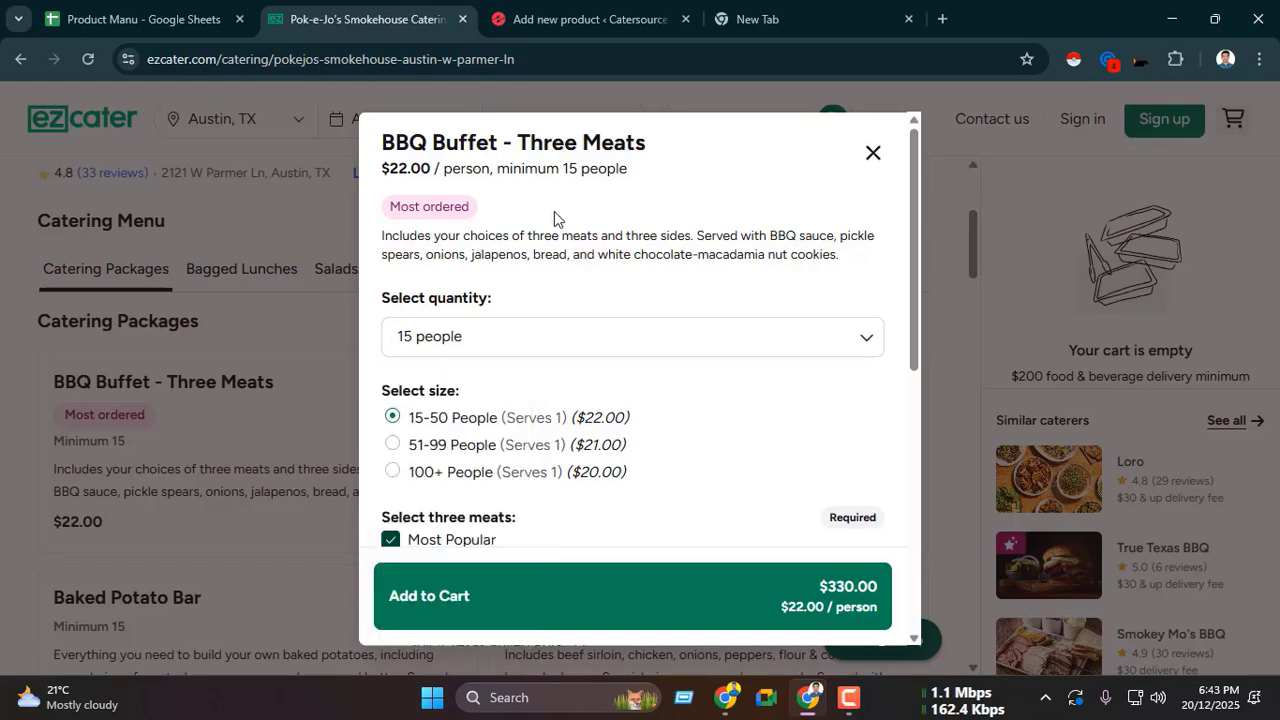
Step: Set the new product's regular price to 330.00, using the ezCater cart total for 15 people
click(600, 15)
scroll(464, 461, down, 3)
scroll(450, 455, up, 10)
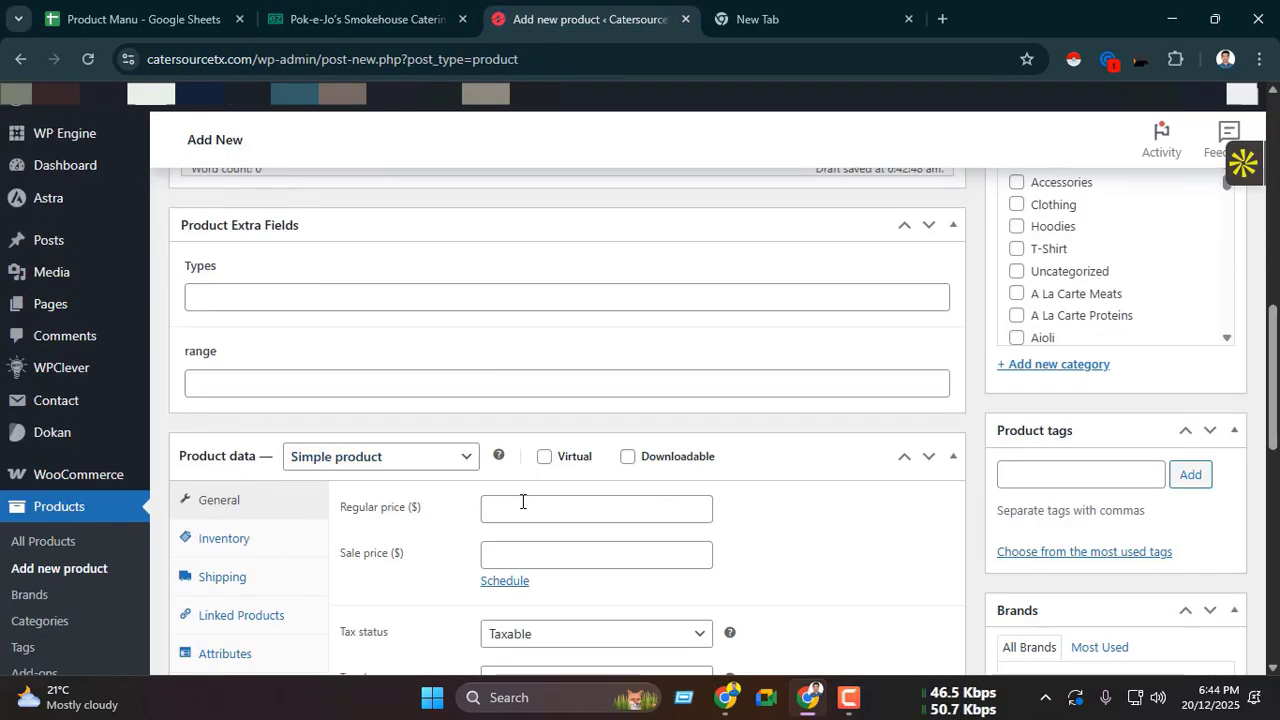
click(523, 508)
click(392, 20)
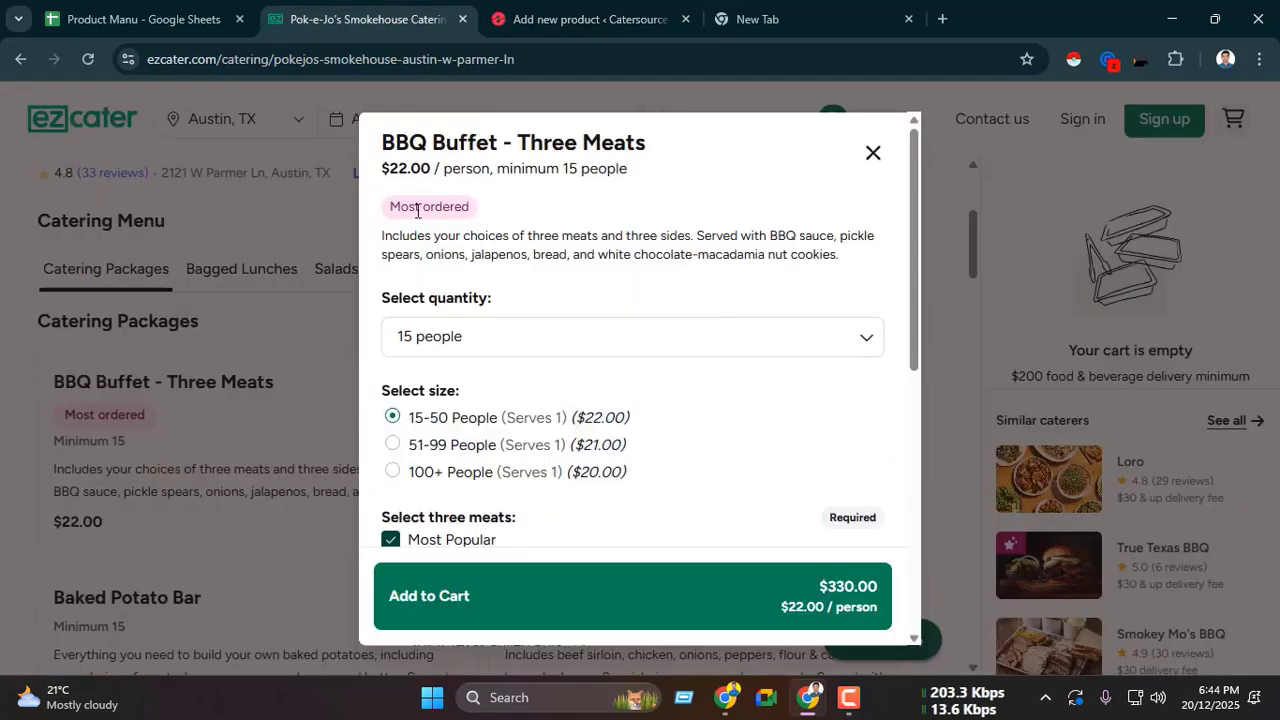
double_click(396, 166)
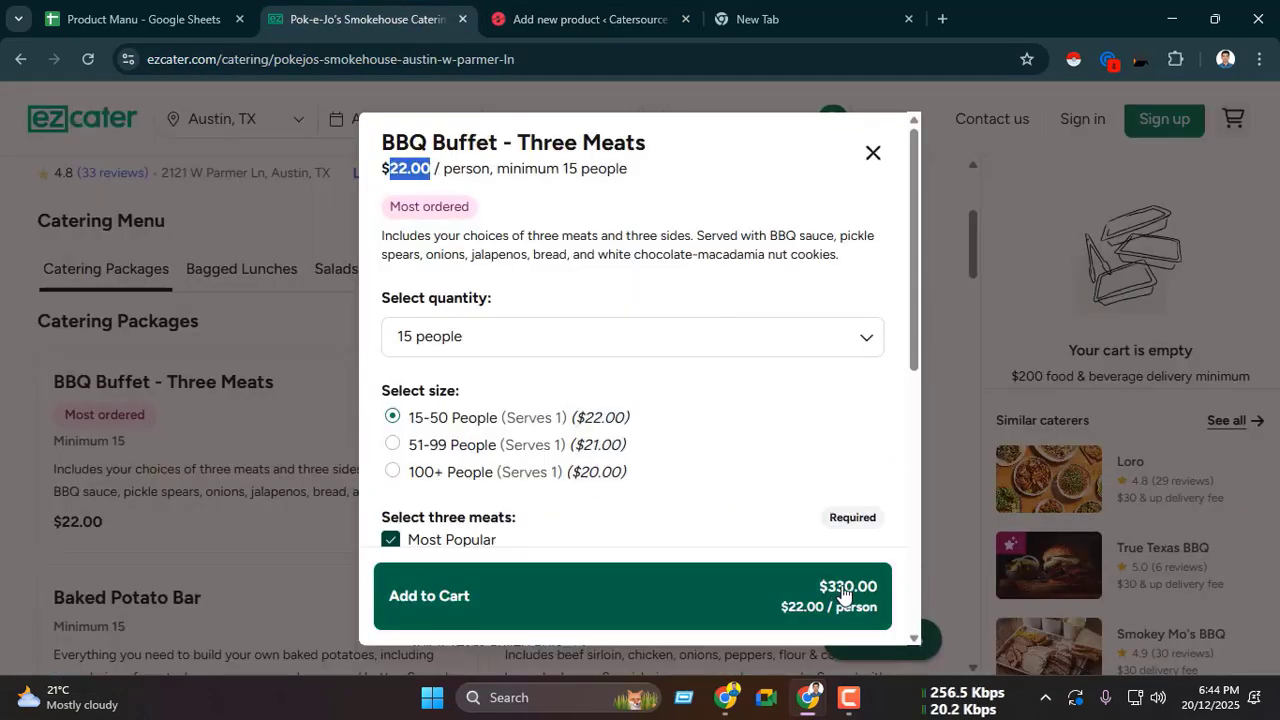
click(645, 8)
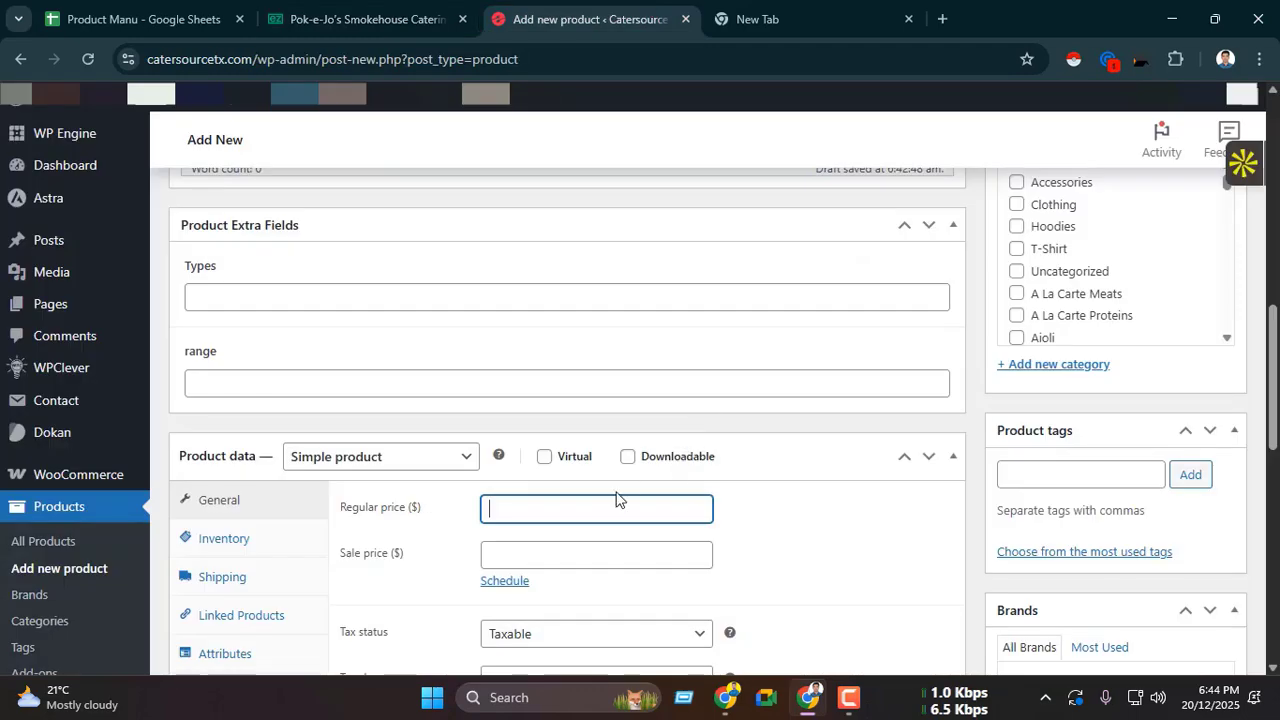
text(330.000)
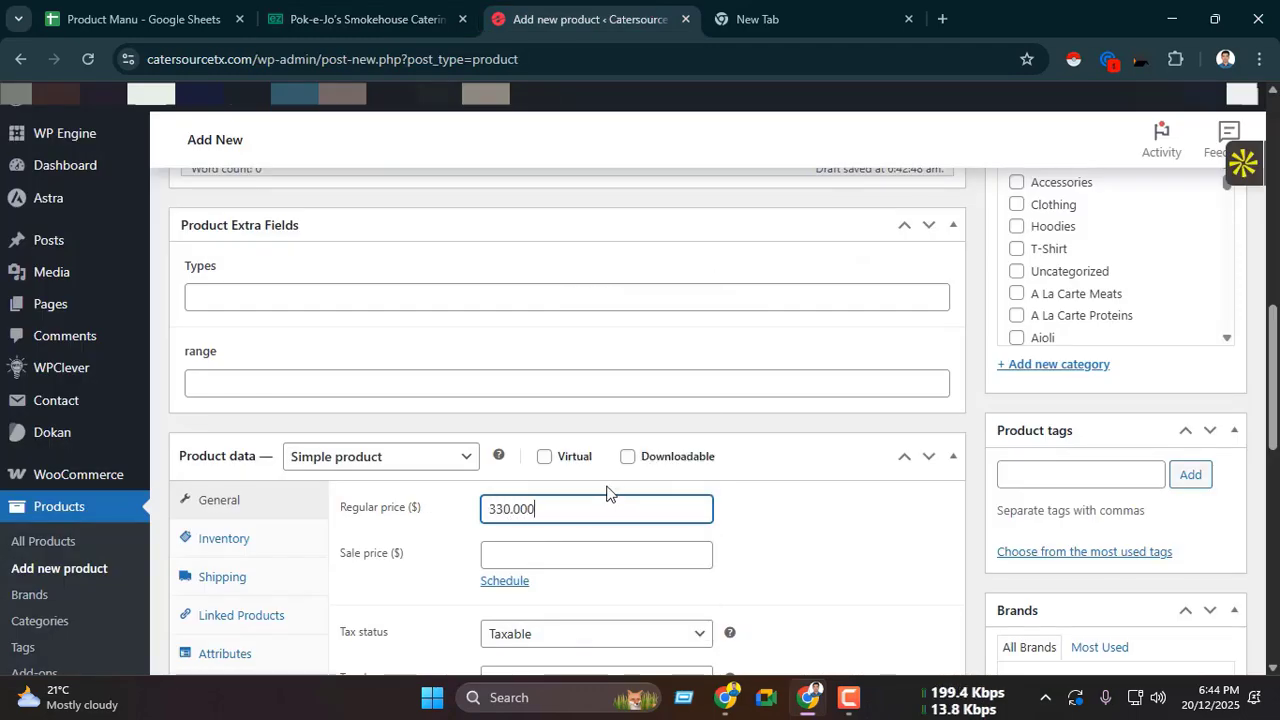
key(BackSpace)
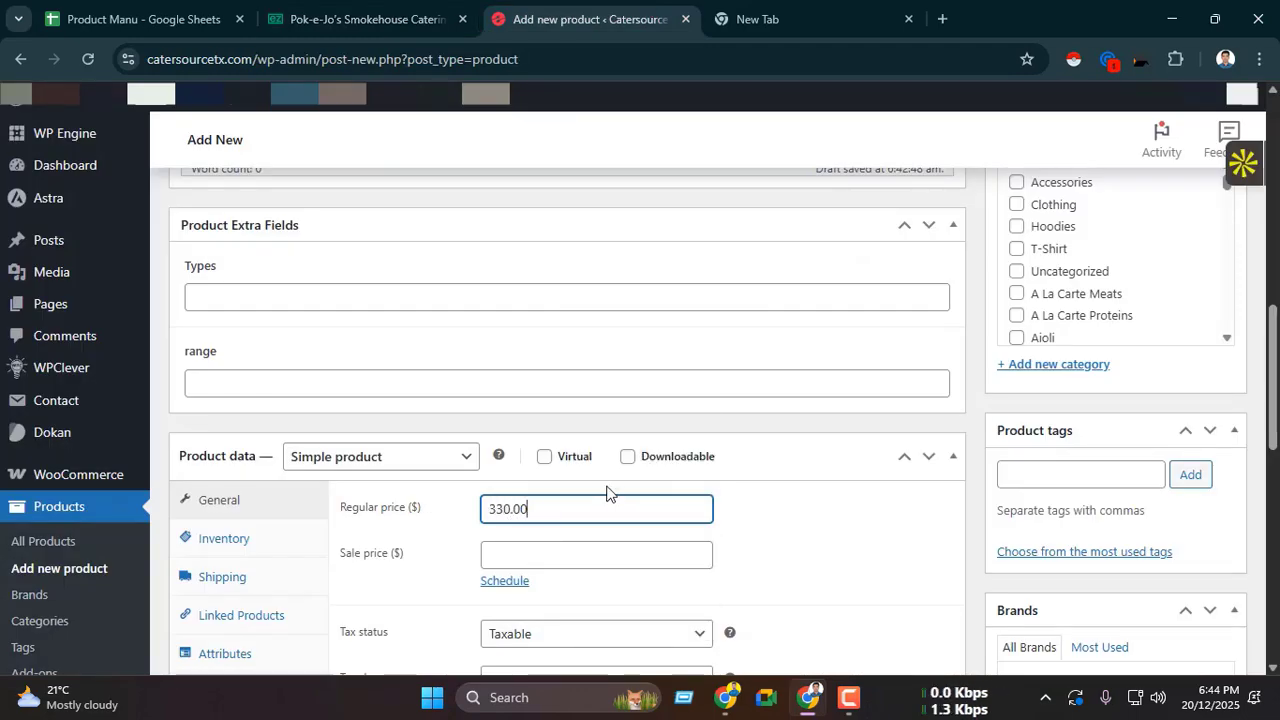
scroll(569, 452, down, 3)
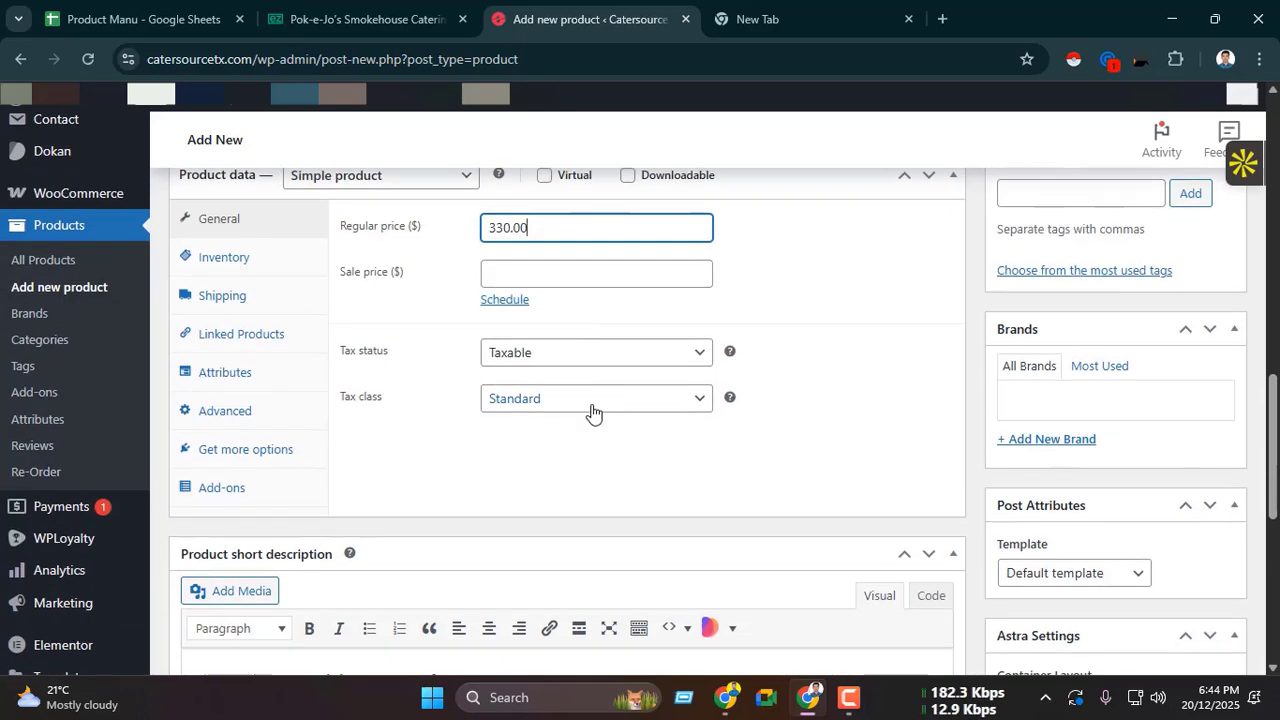
Step: Add a Quantity add-on field to the product and title it "Select Quantity:"
click(312, 487)
scroll(634, 480, down, 1)
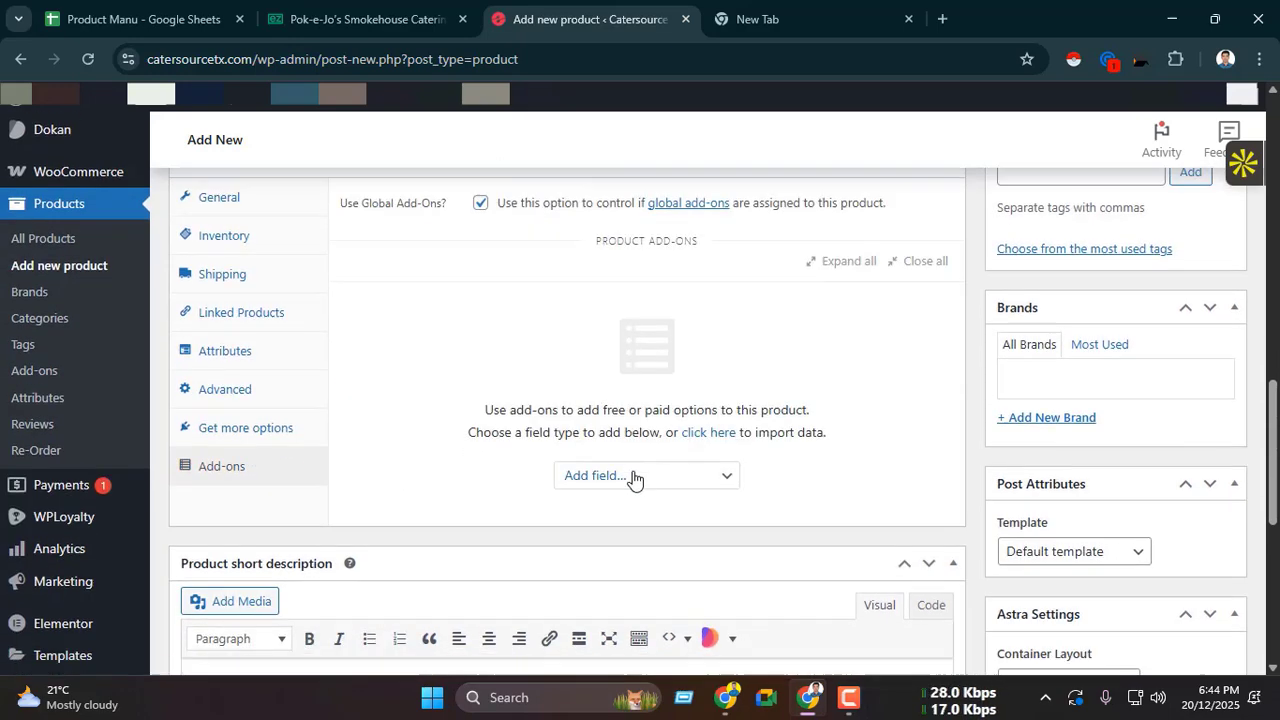
click(622, 405)
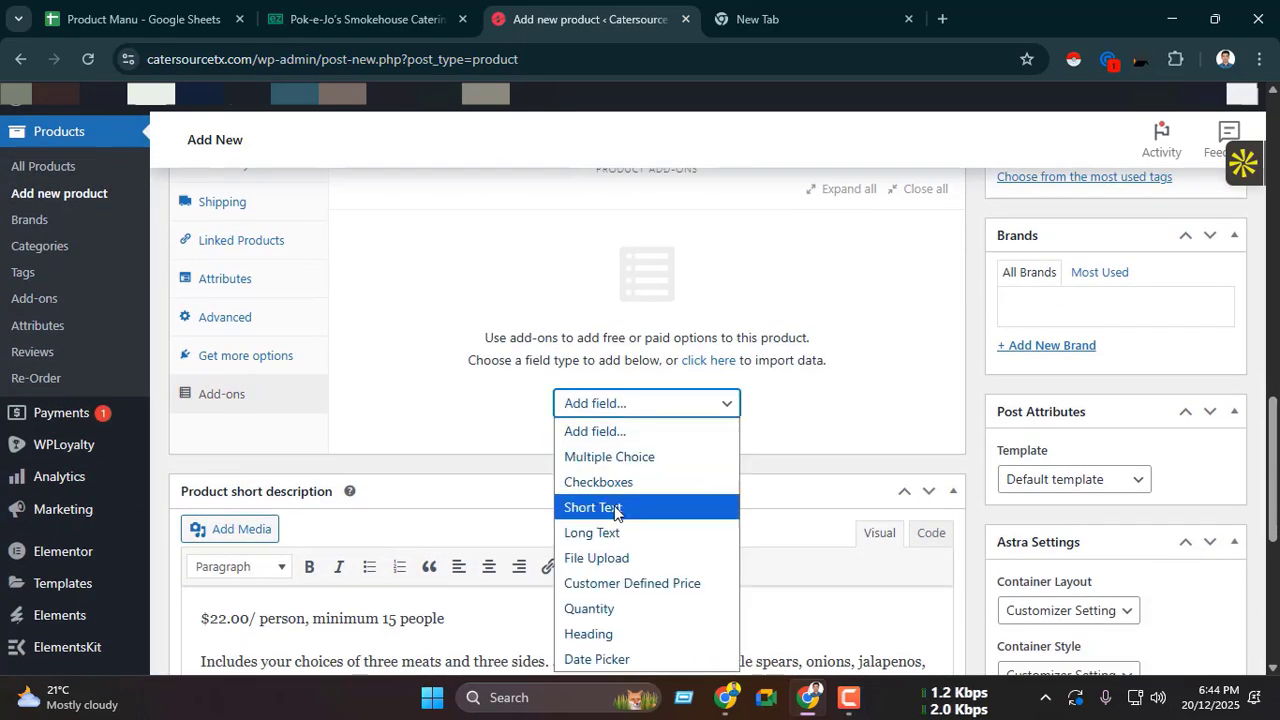
click(614, 608)
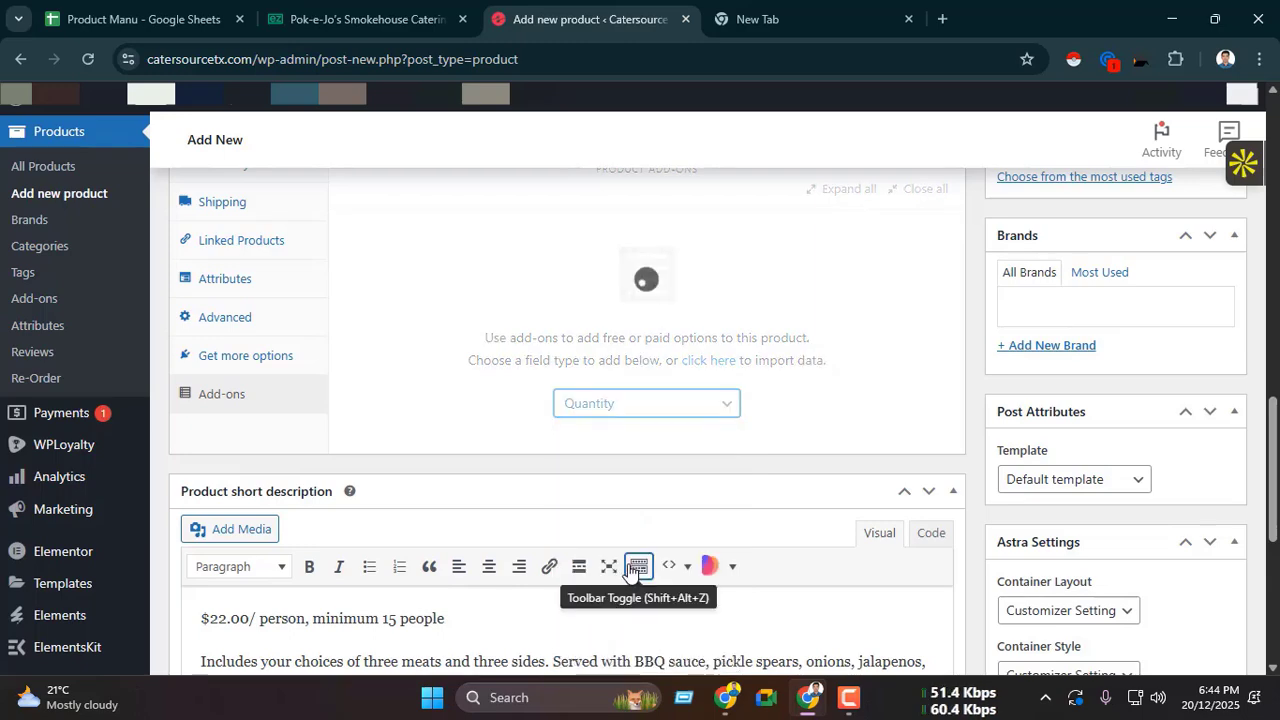
scroll(625, 558, up, 1)
scroll(493, 435, down, 1)
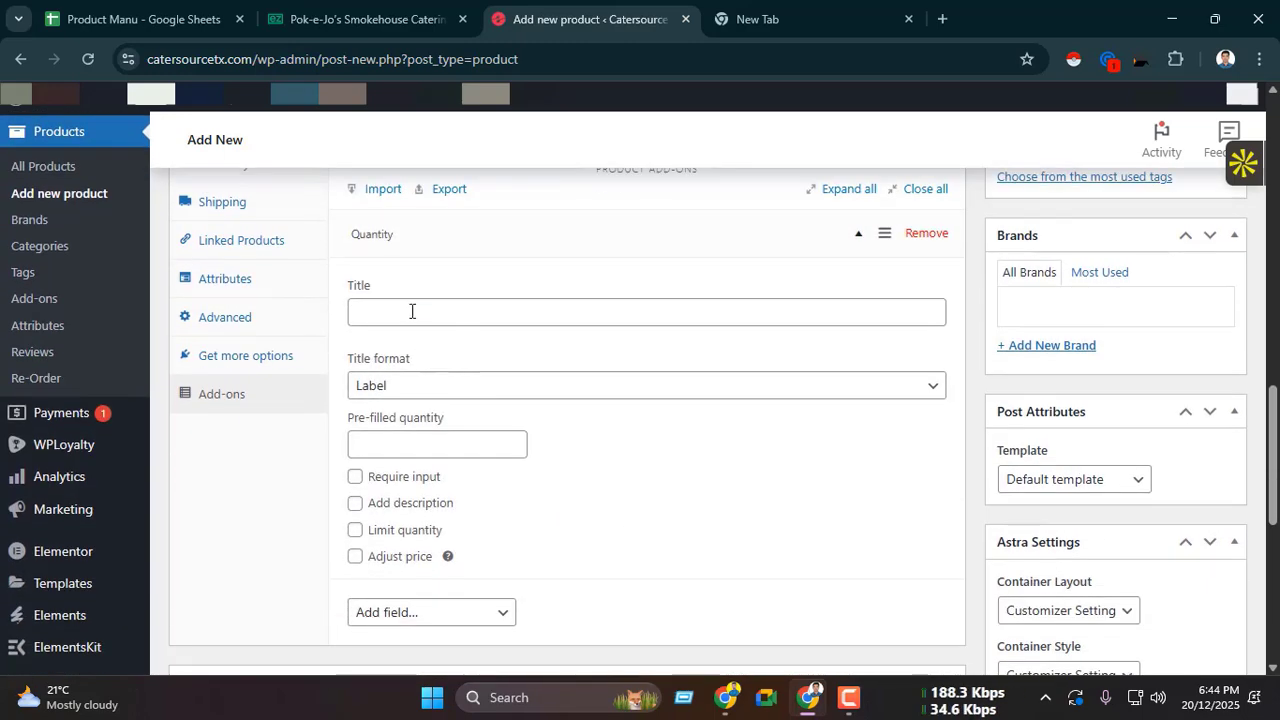
click(411, 311)
click(504, 360)
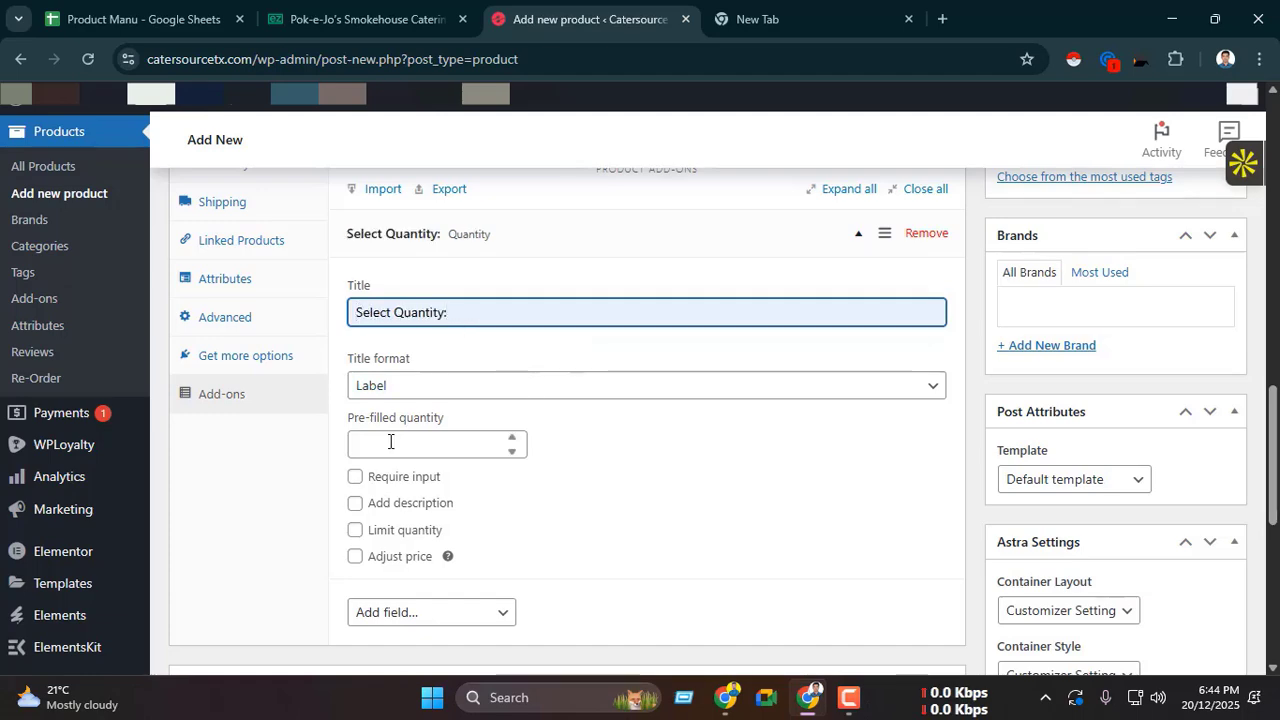
Step: Set the quantity add-on's pre-filled quantity to 15, matching the ezCater minimum, and make its input required
scroll(389, 441, down, 1)
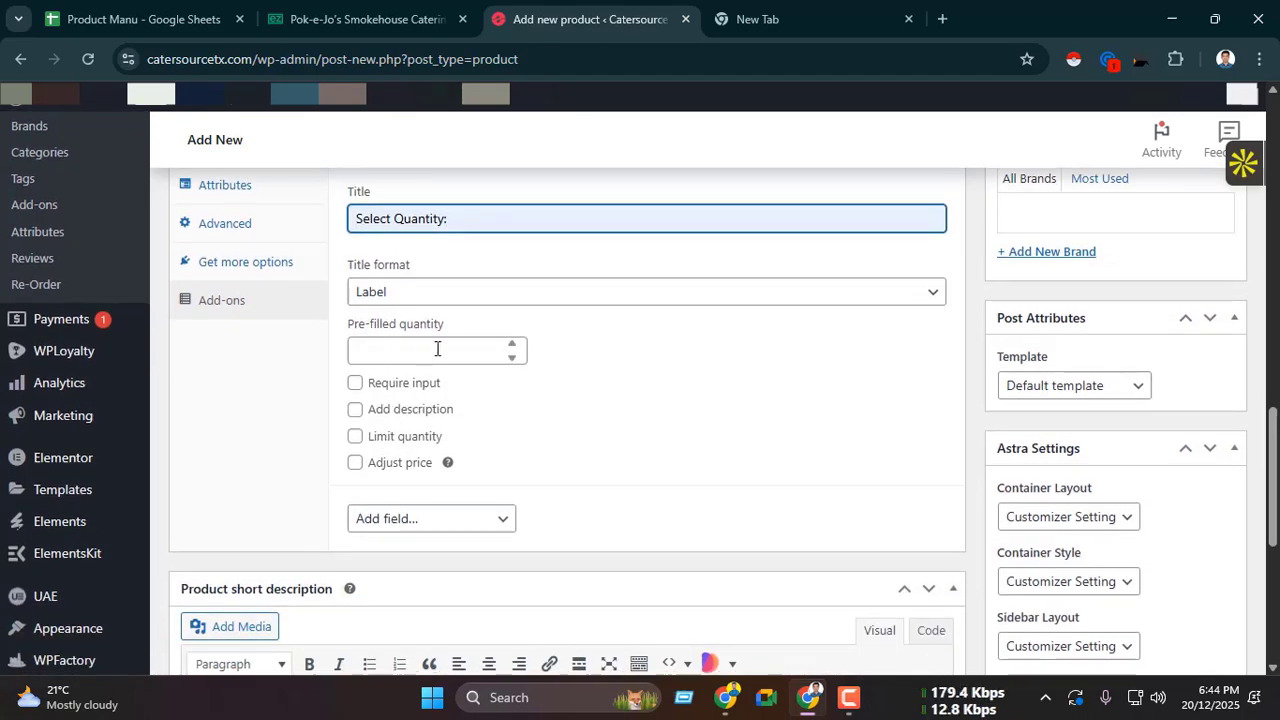
click(318, 7)
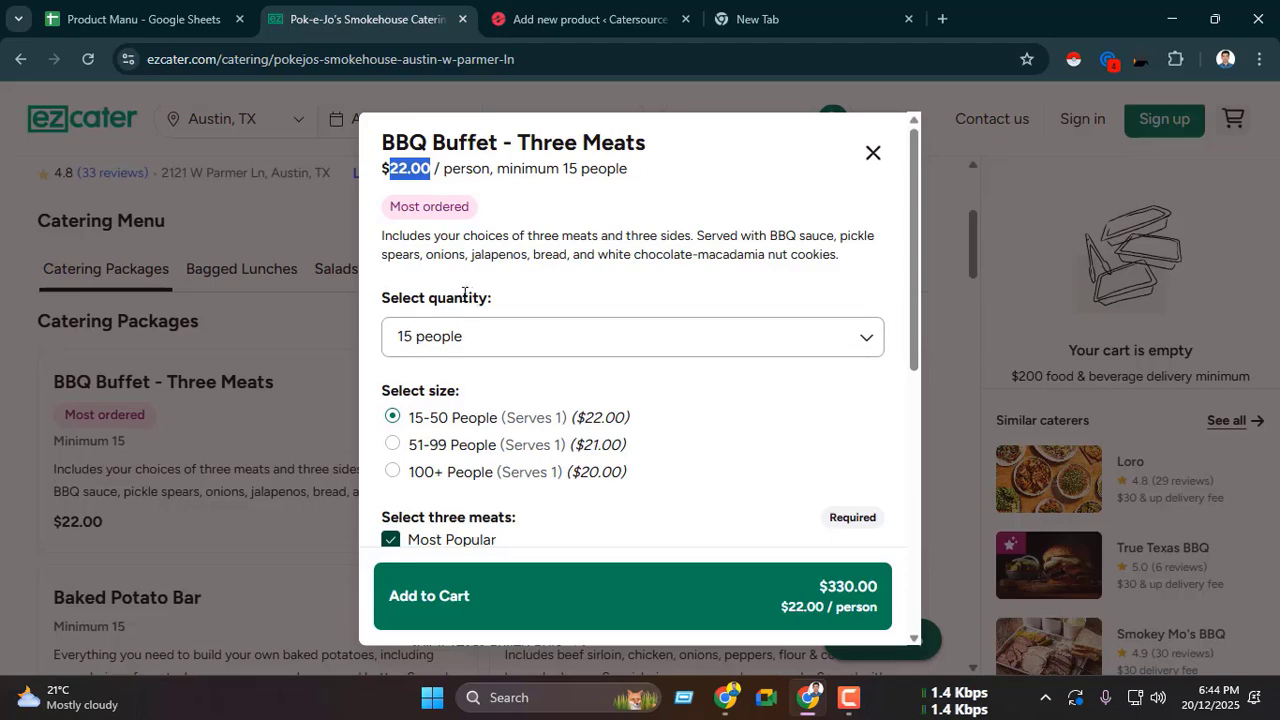
drag(382, 297, 549, 294)
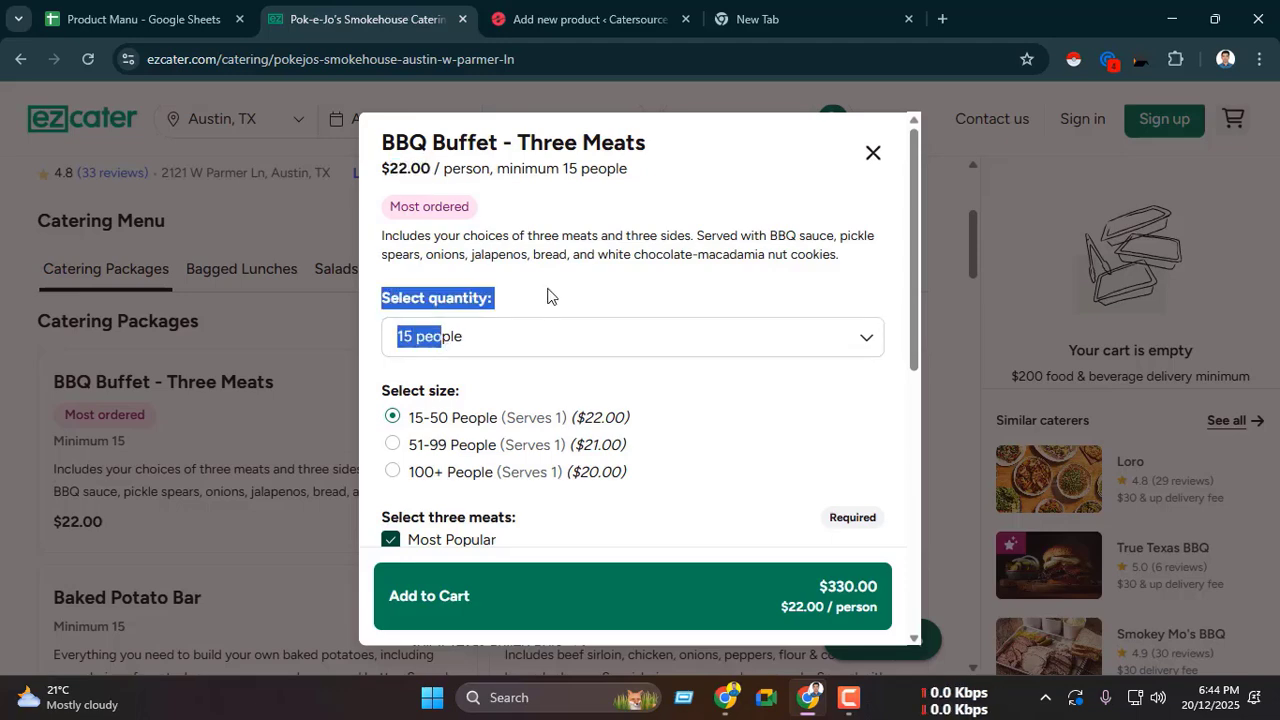
click(582, 19)
click(432, 343)
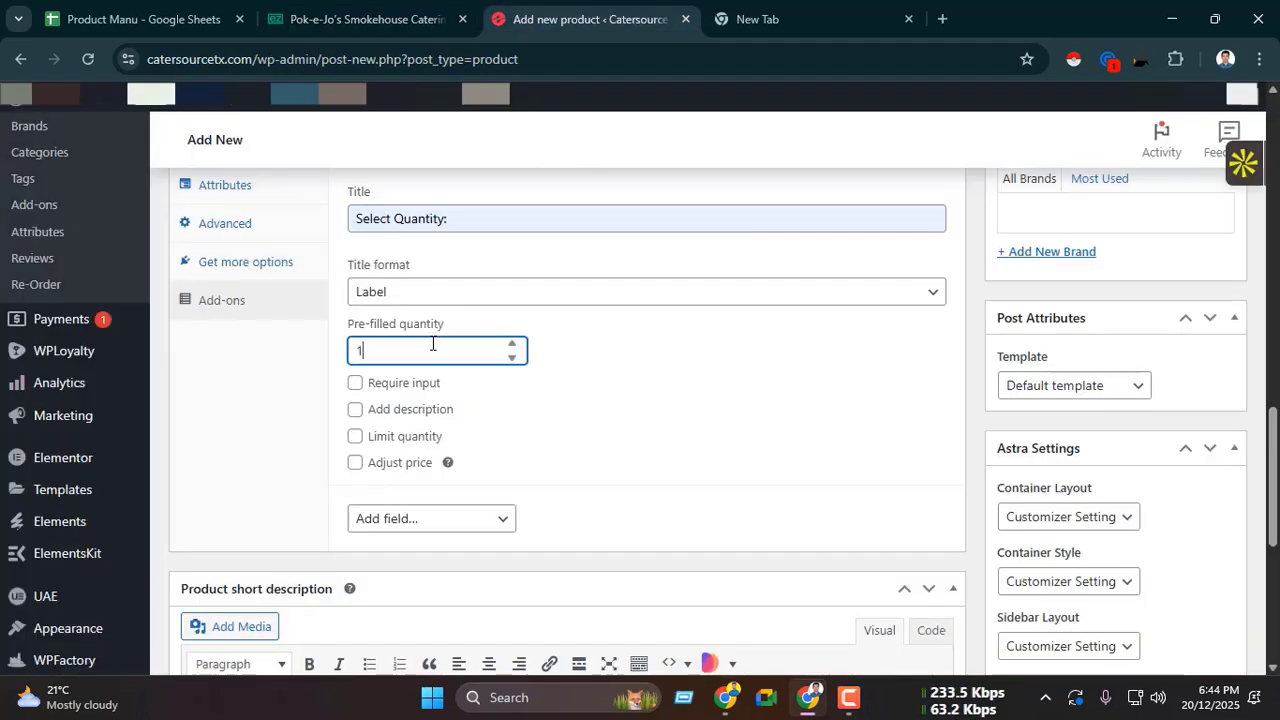
text(15)
click(360, 19)
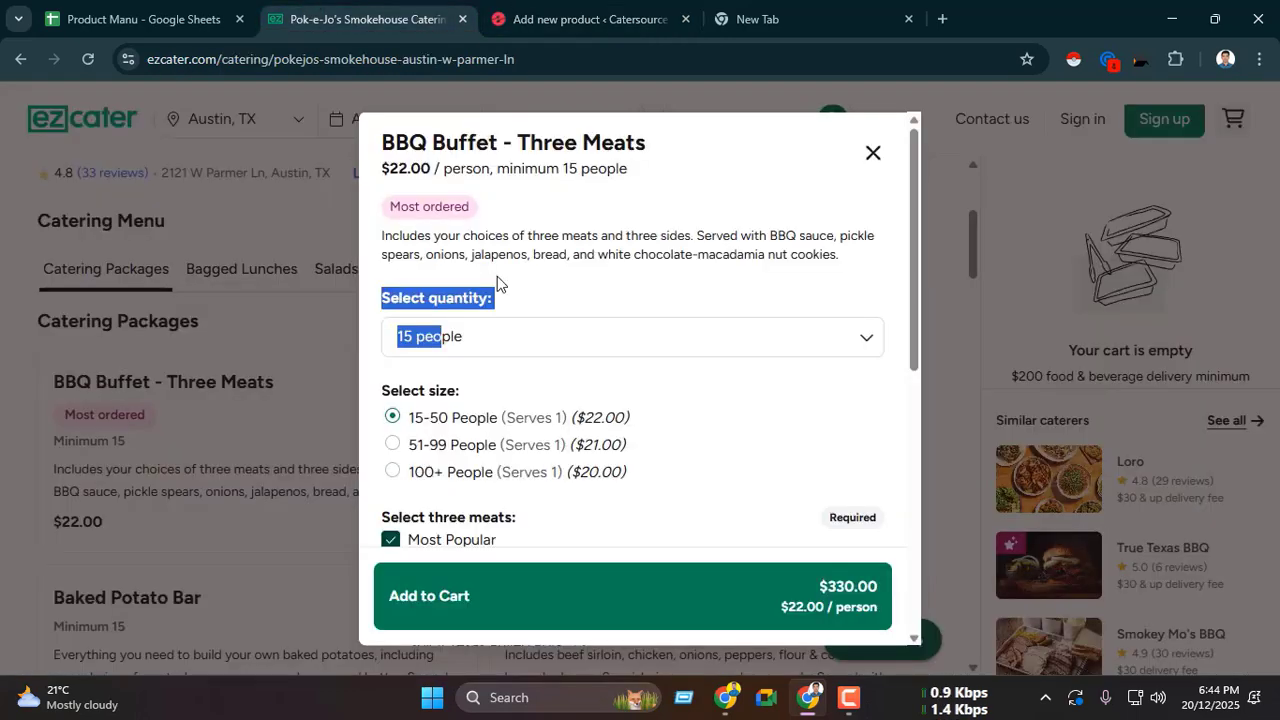
click(484, 255)
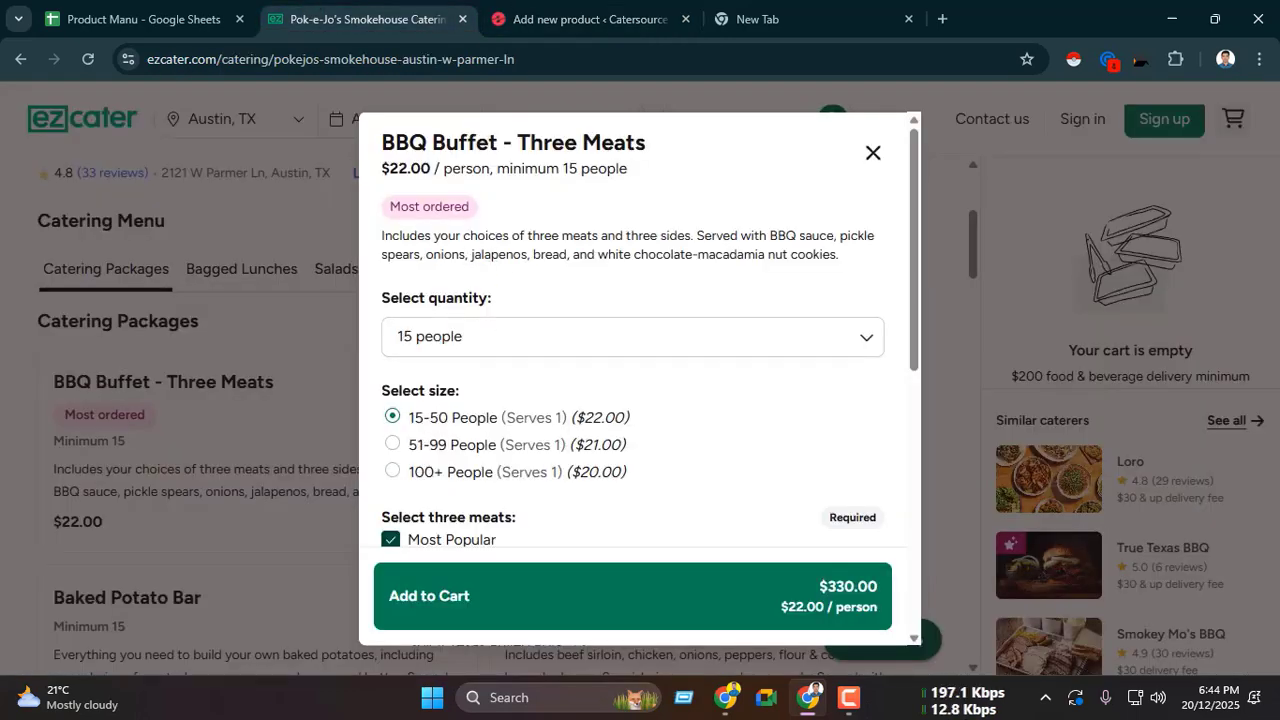
key(ctrl+Tab)
click(356, 384)
scroll(368, 405, down, 1)
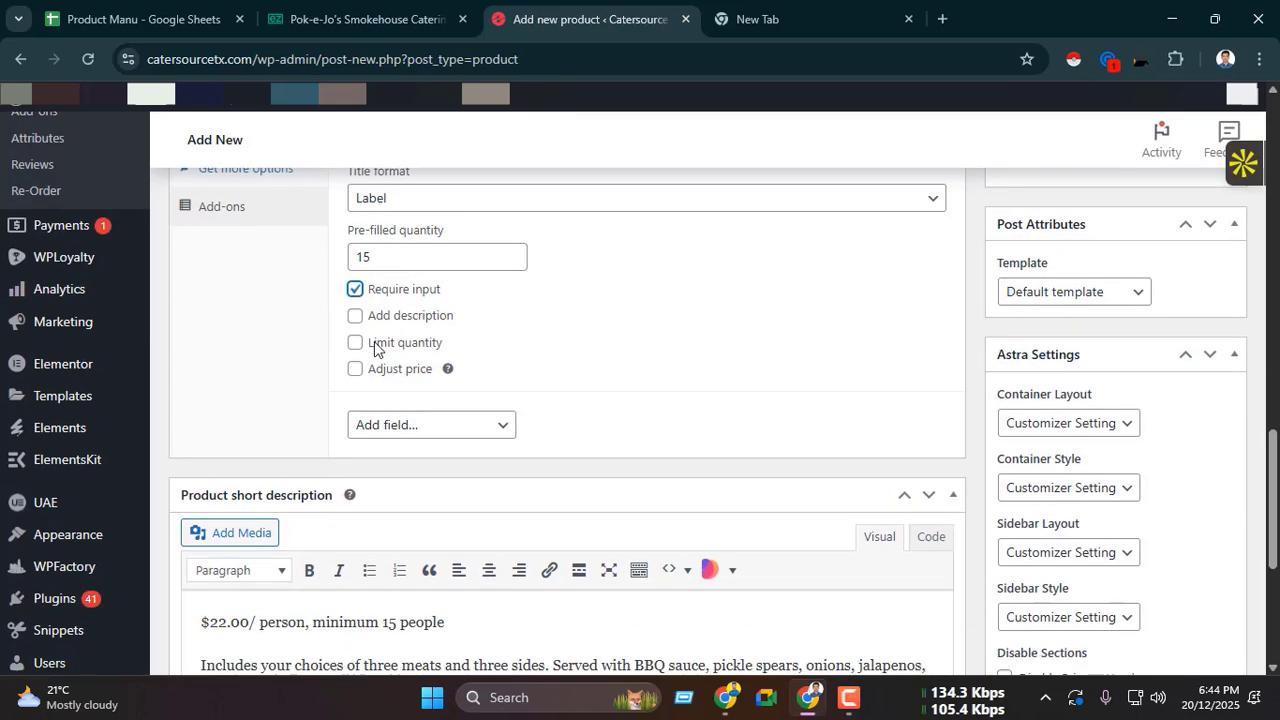
Step: Enable the quantity add-on's description and fill it with "Max 100" copied from the Product Manu spreadsheet
click(354, 317)
click(175, 8)
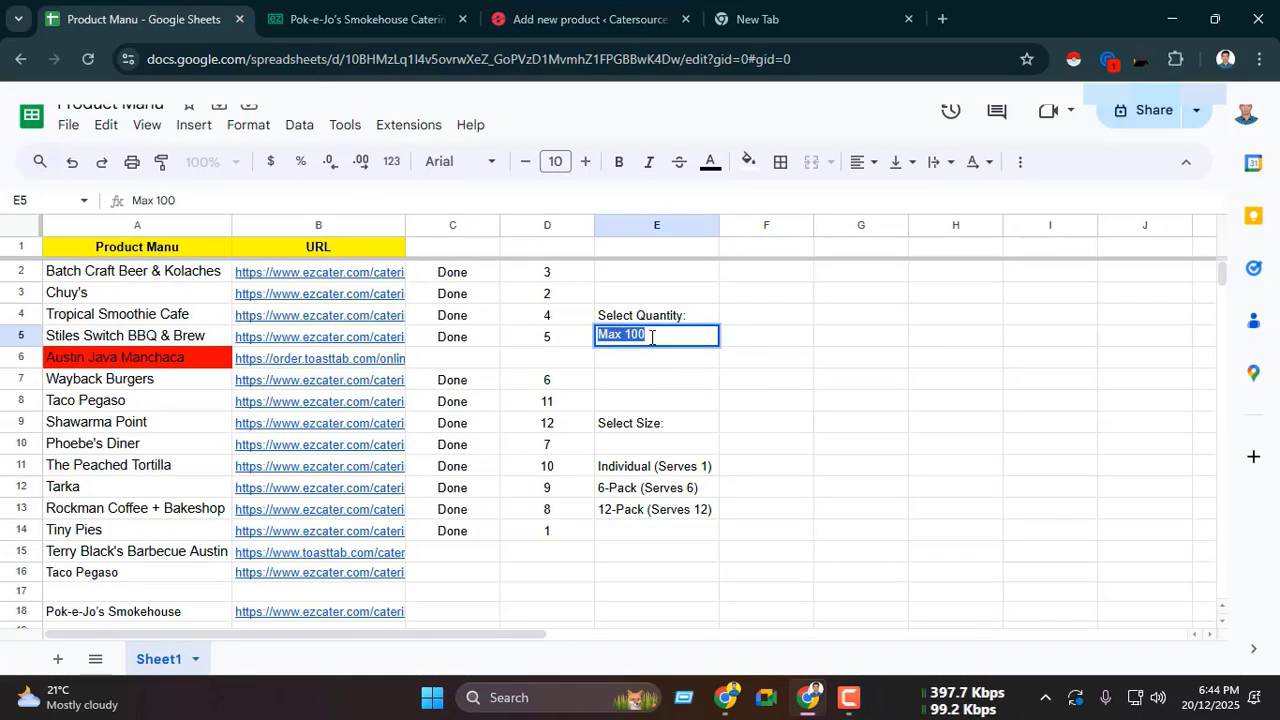
click(578, 27)
click(422, 377)
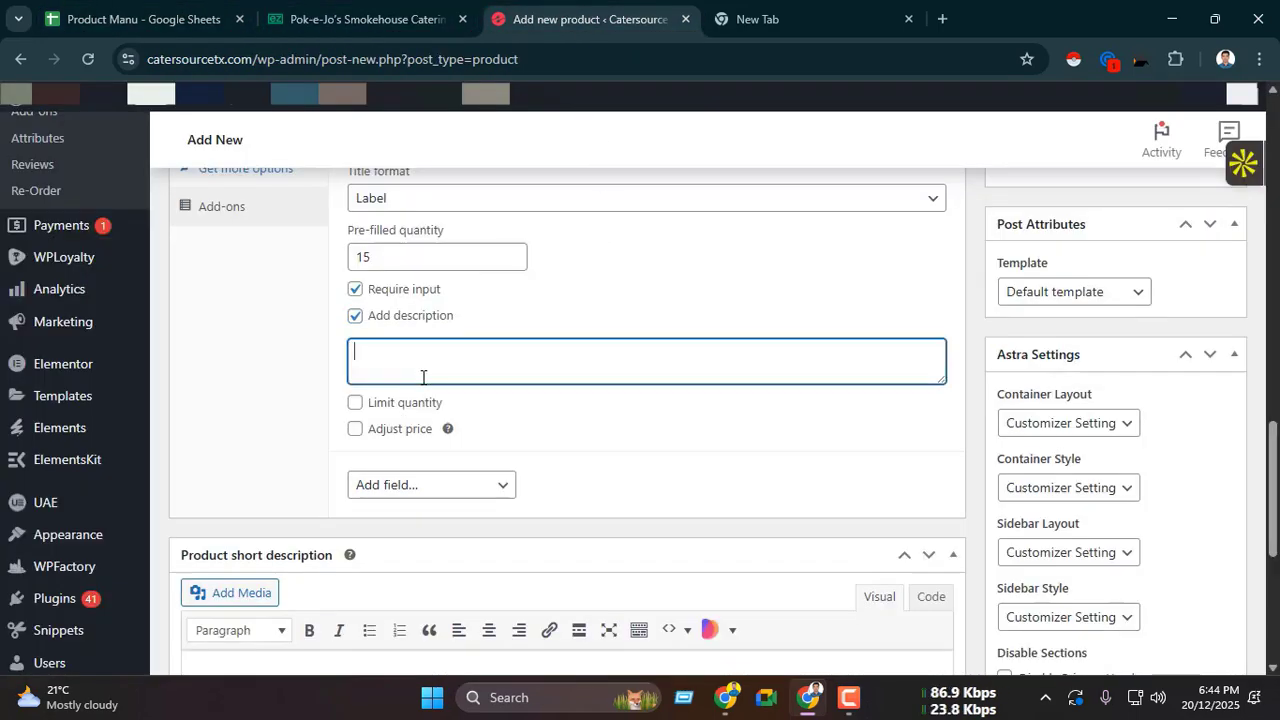
Step: Limit the add-on's selectable quantity to a range of 15 to 100
click(355, 404)
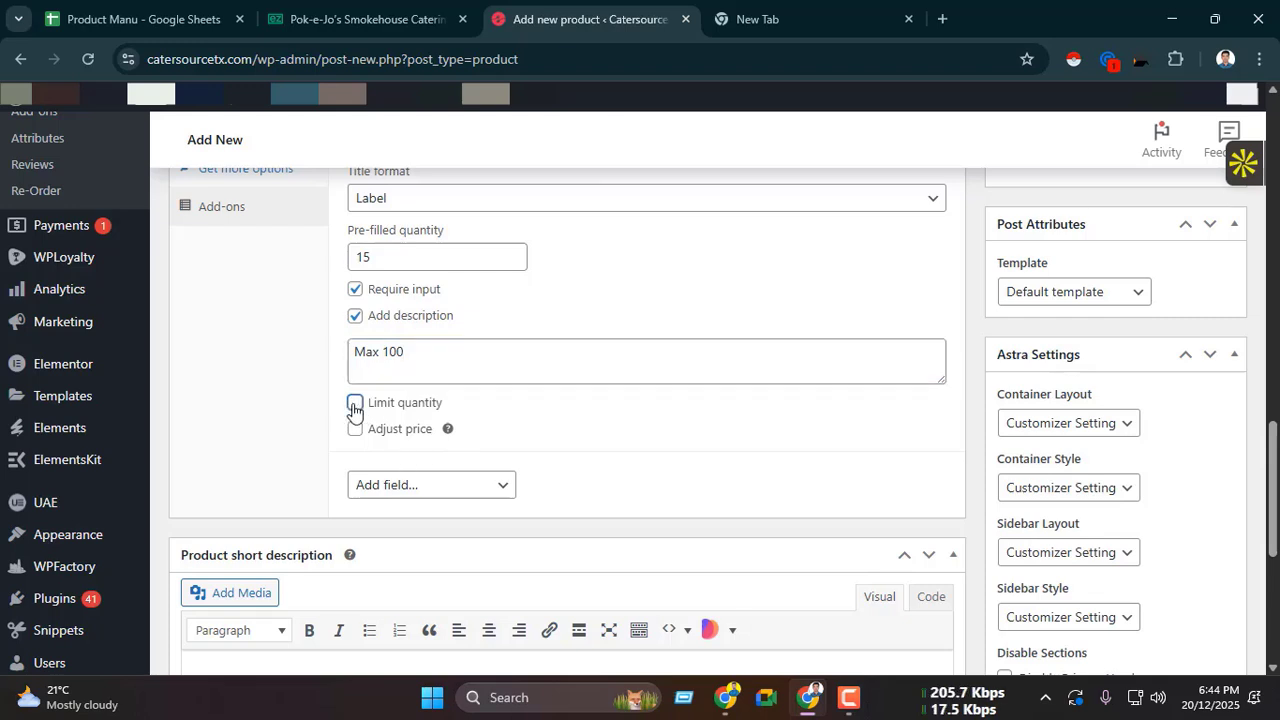
click(397, 438)
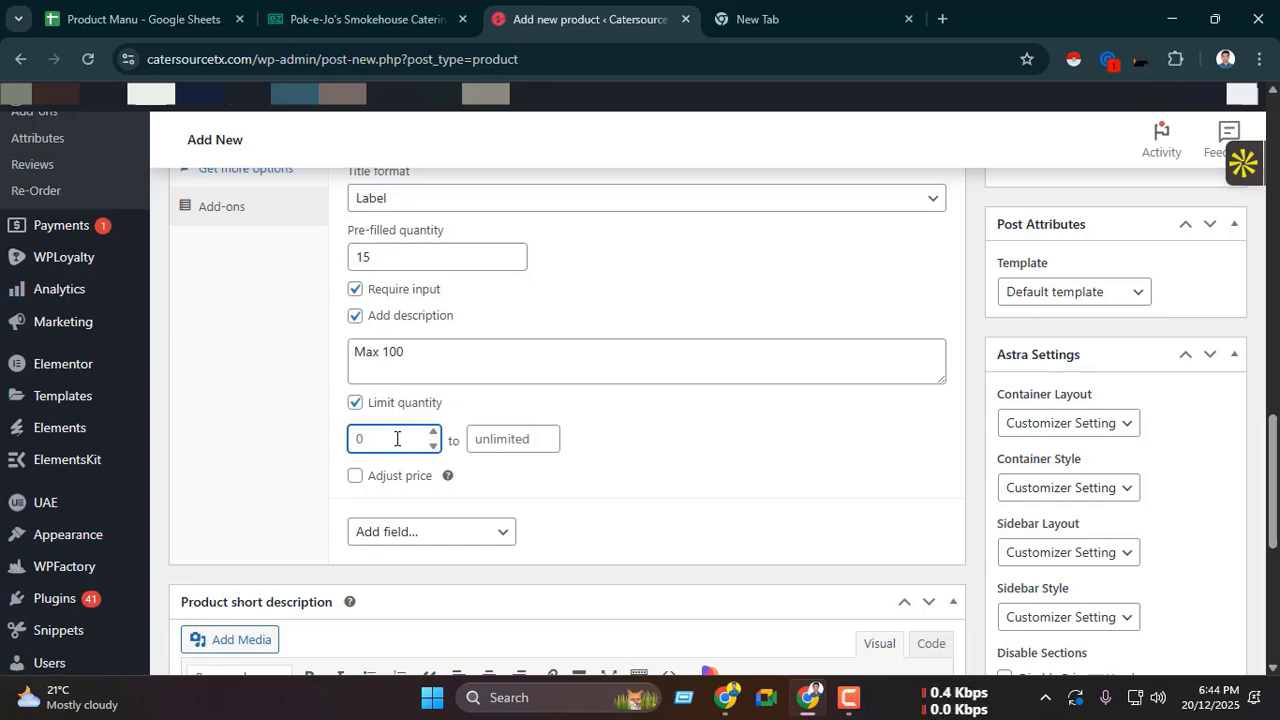
click(509, 436)
text(100)
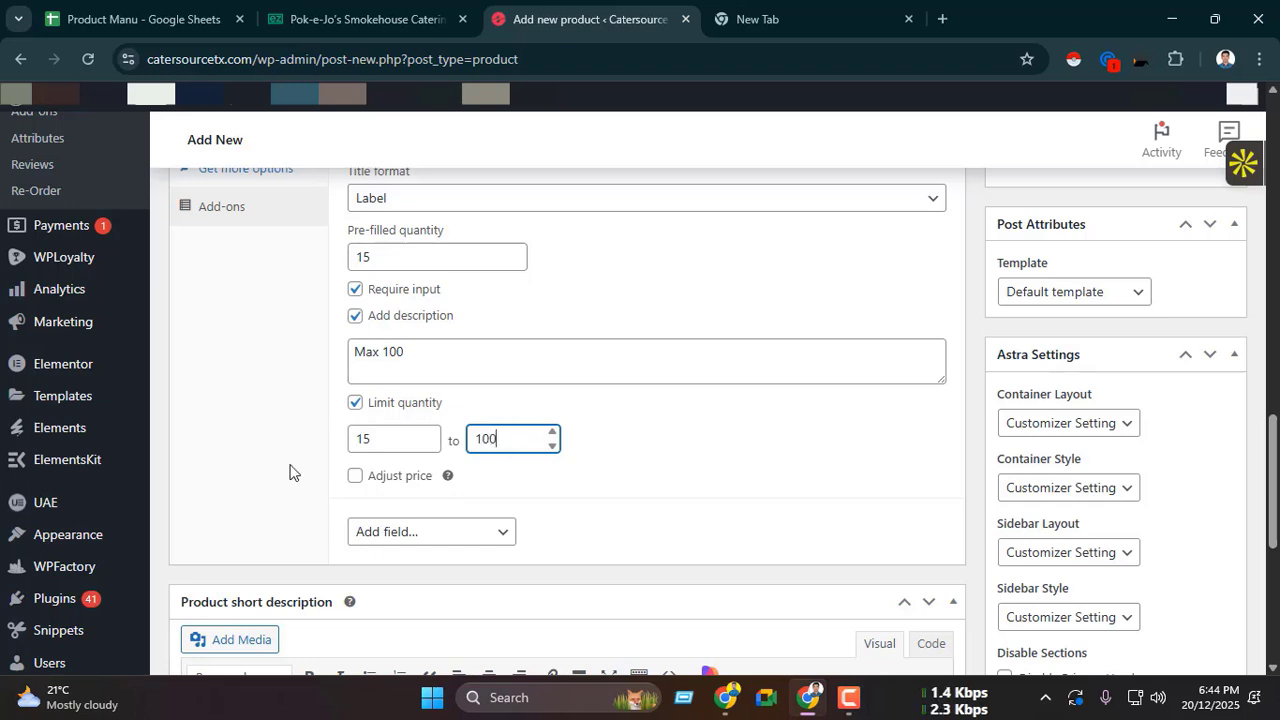
click(213, 424)
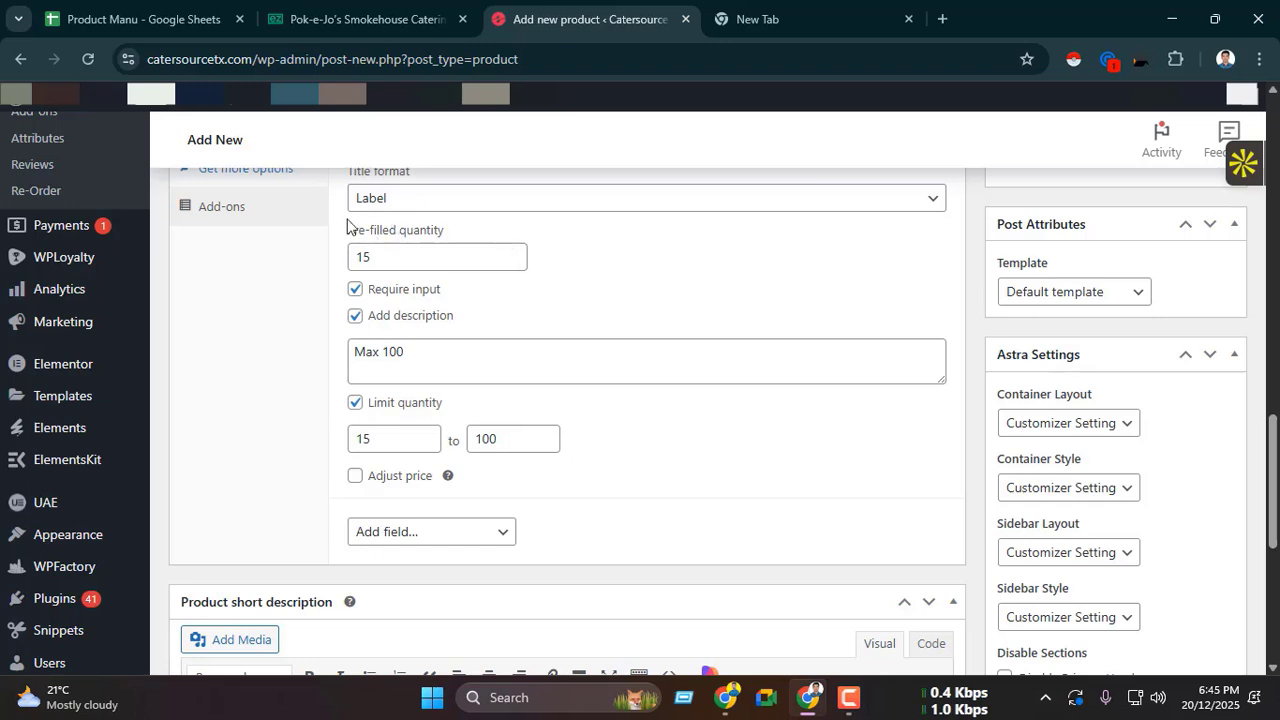
Step: Enable price adjustment for the quantity add-on and make it Quantity Based
click(356, 476)
scroll(390, 460, down, 1)
click(406, 420)
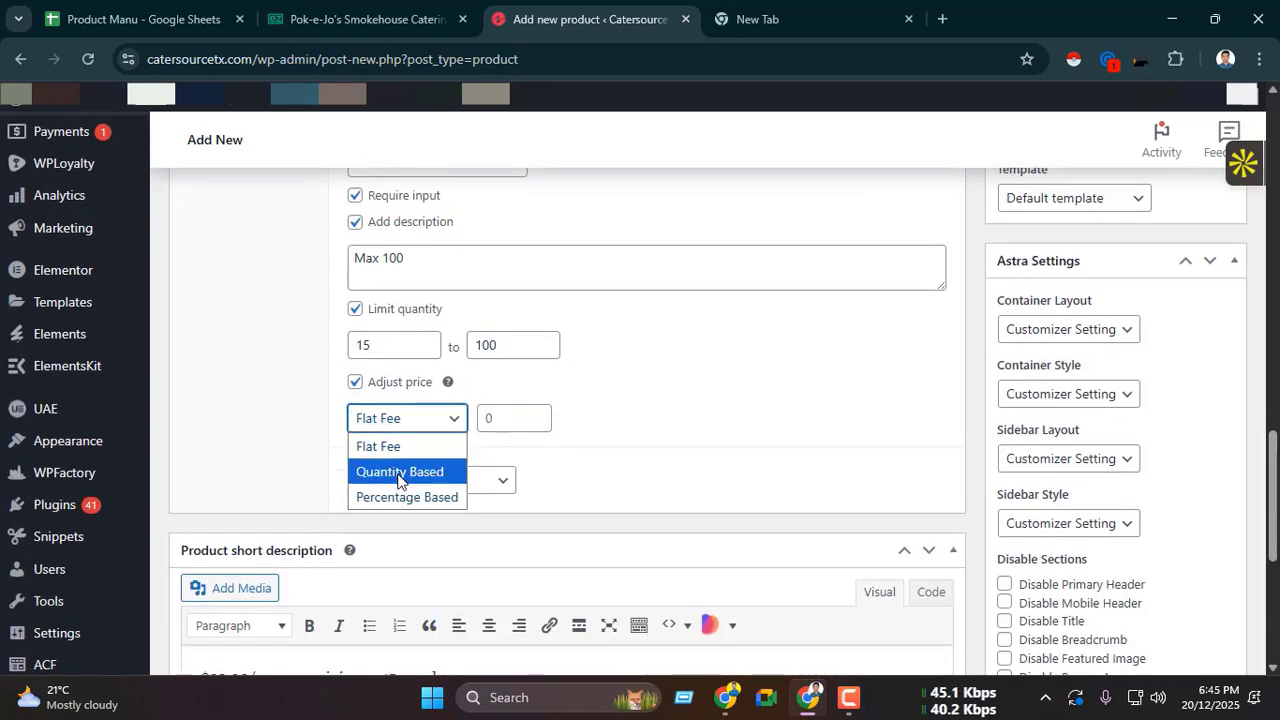
click(399, 474)
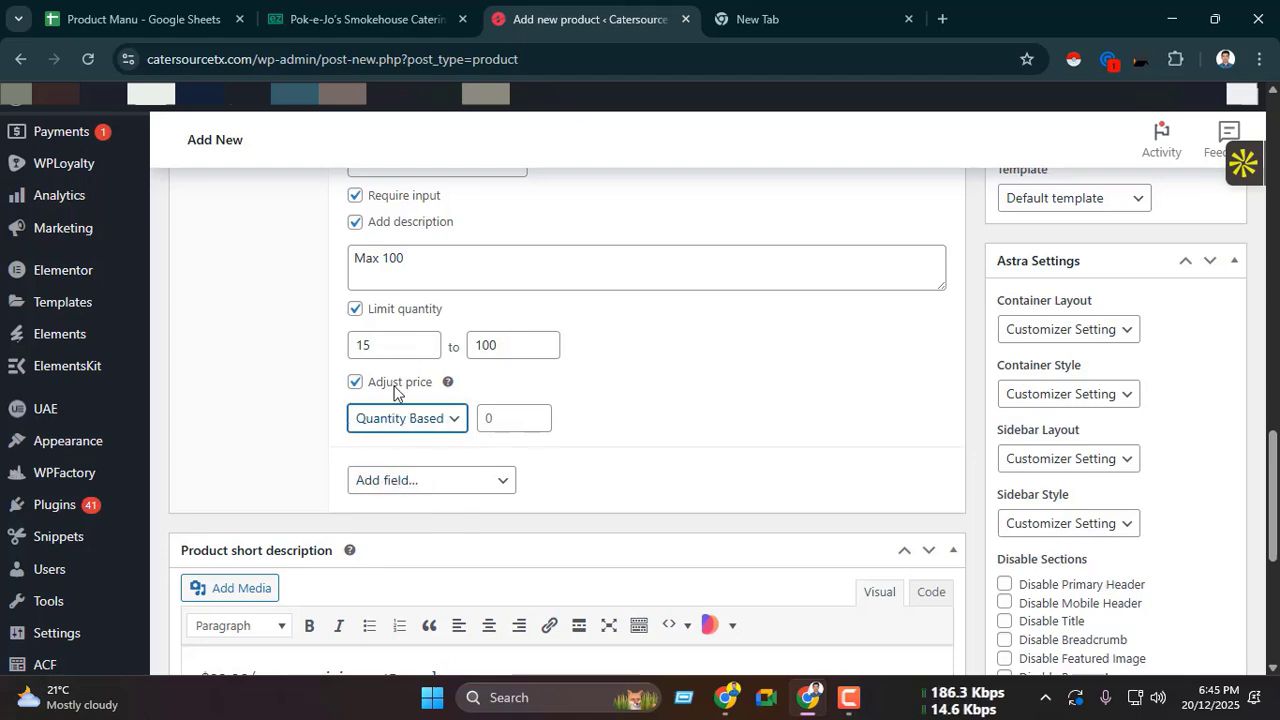
Step: Compare the ezCater cart totals for 15 and 16 people, ending at 15, and return to the add-on's price settings
click(360, 18)
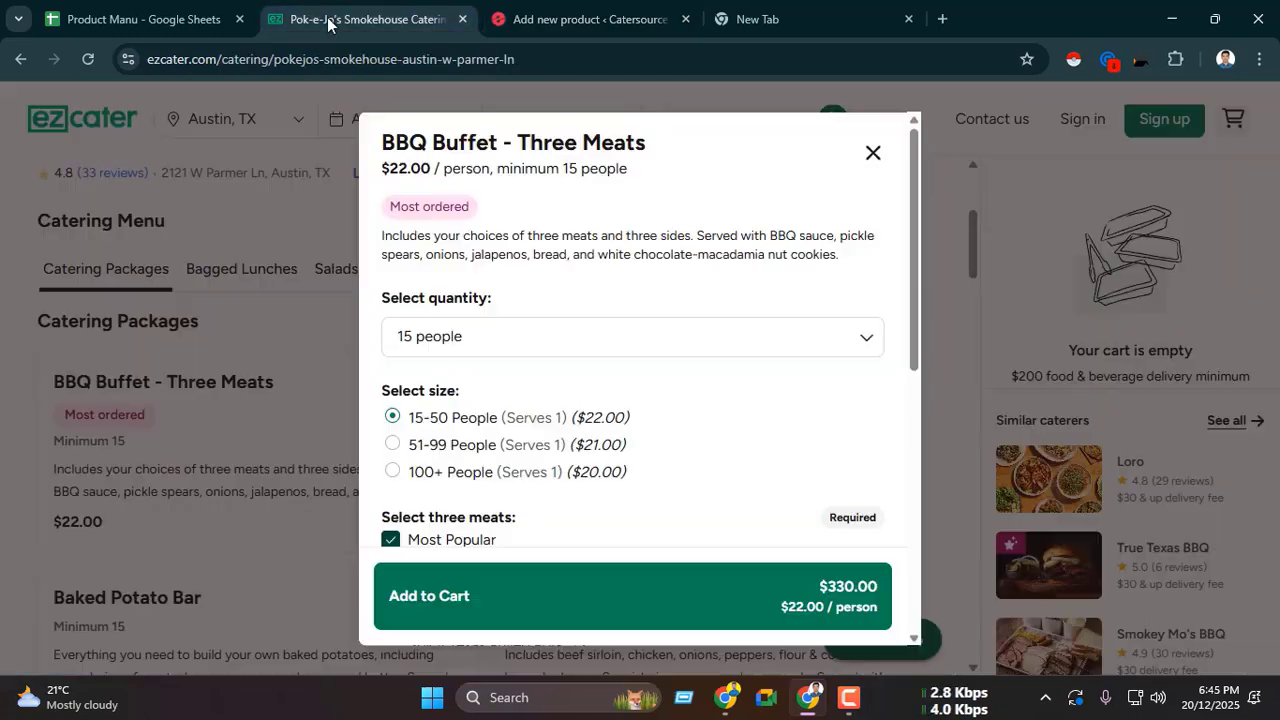
key(ctrl+Tab)
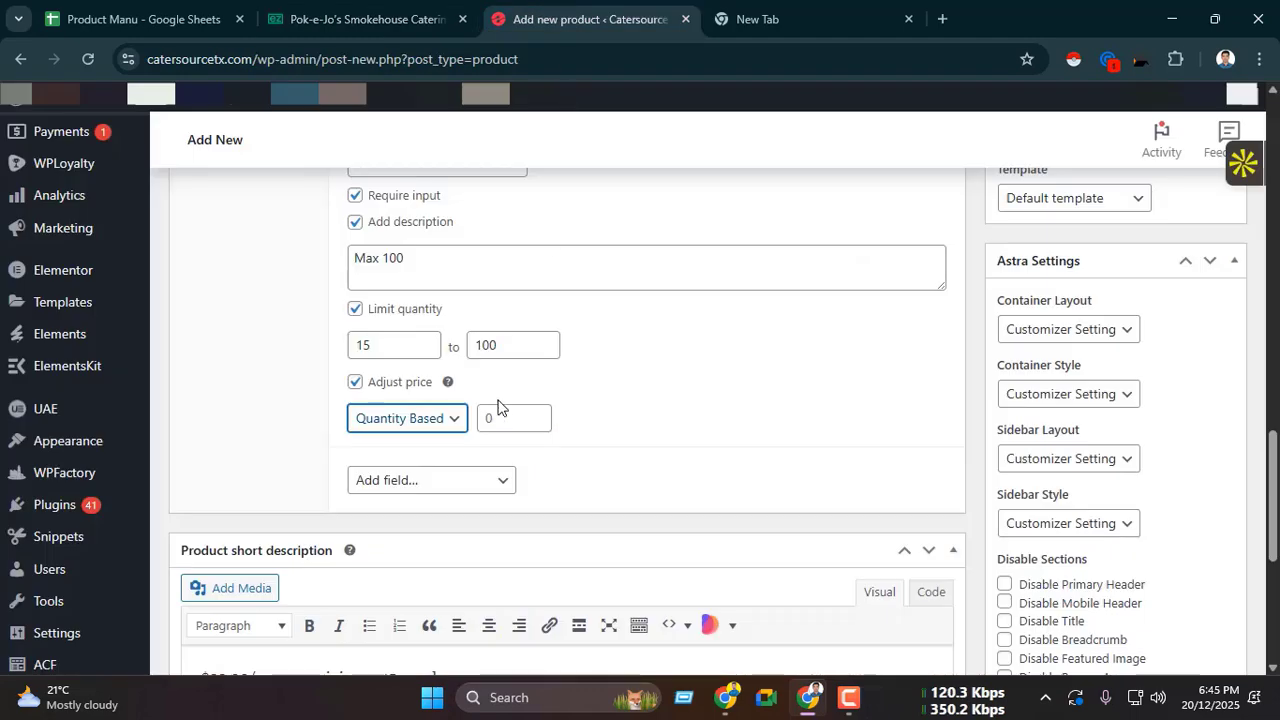
key(ctrl+shift+Tab)
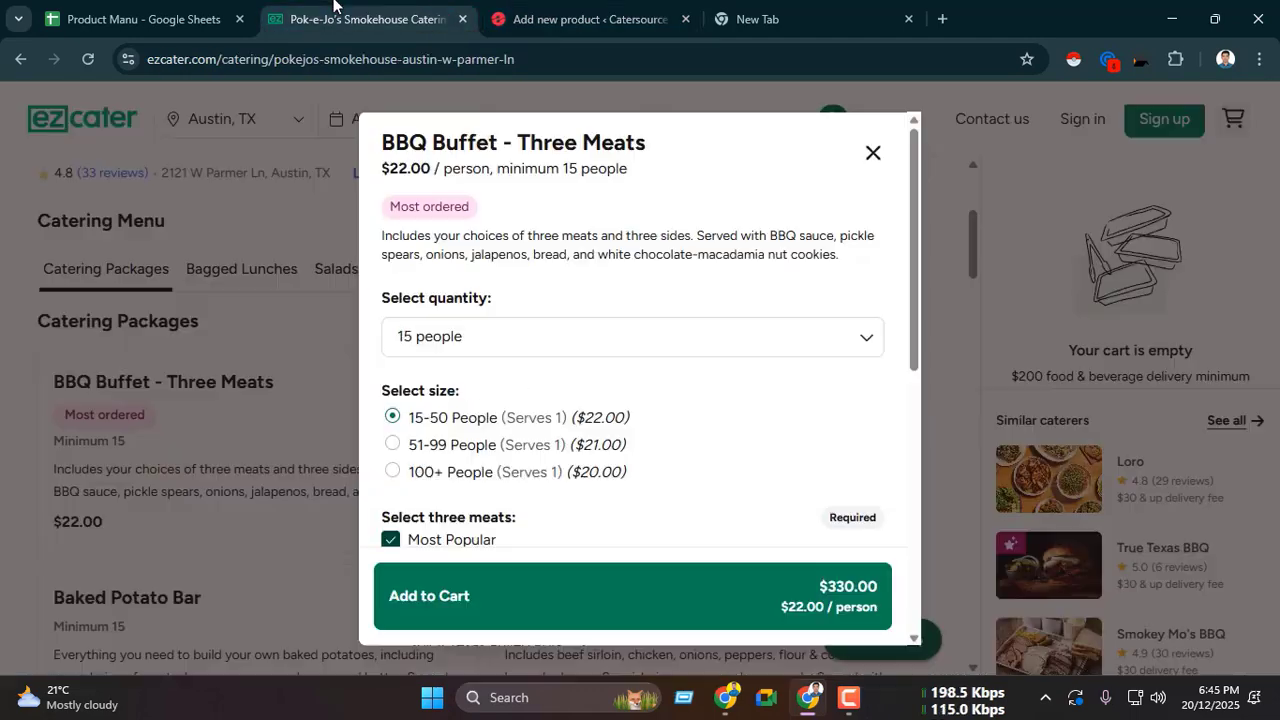
click(440, 337)
click(425, 425)
click(477, 340)
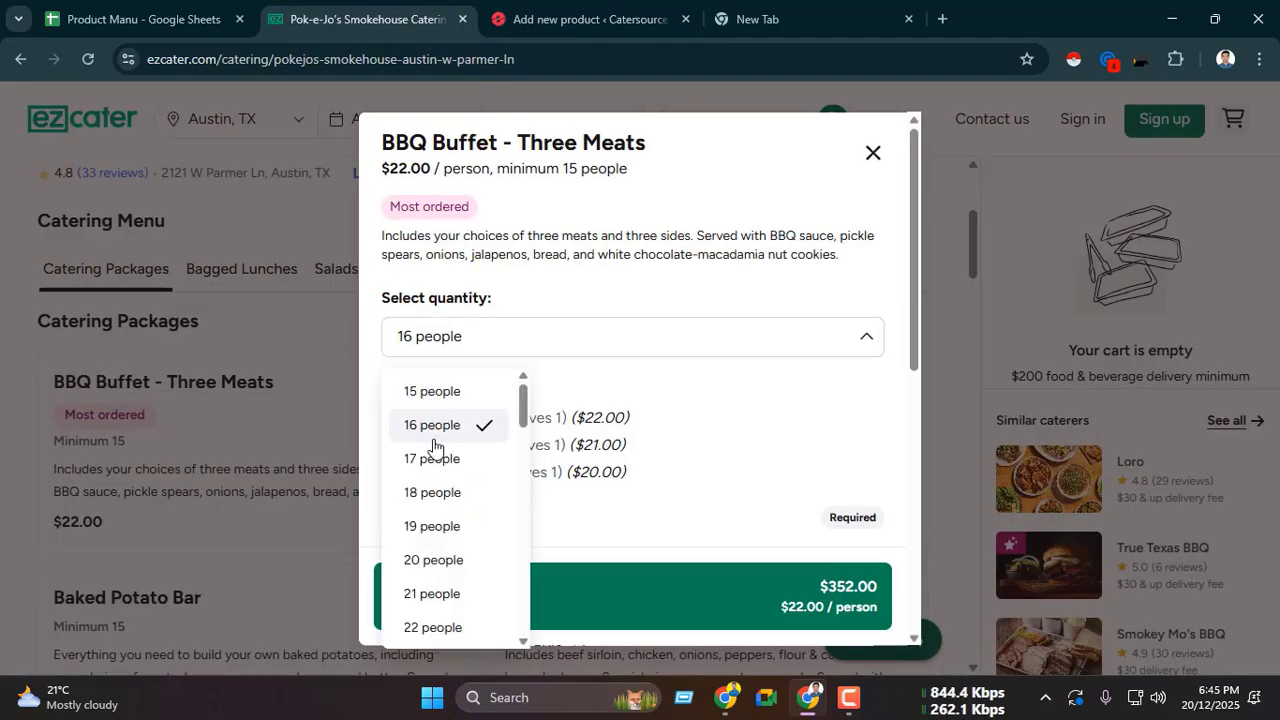
click(434, 428)
click(450, 340)
click(447, 394)
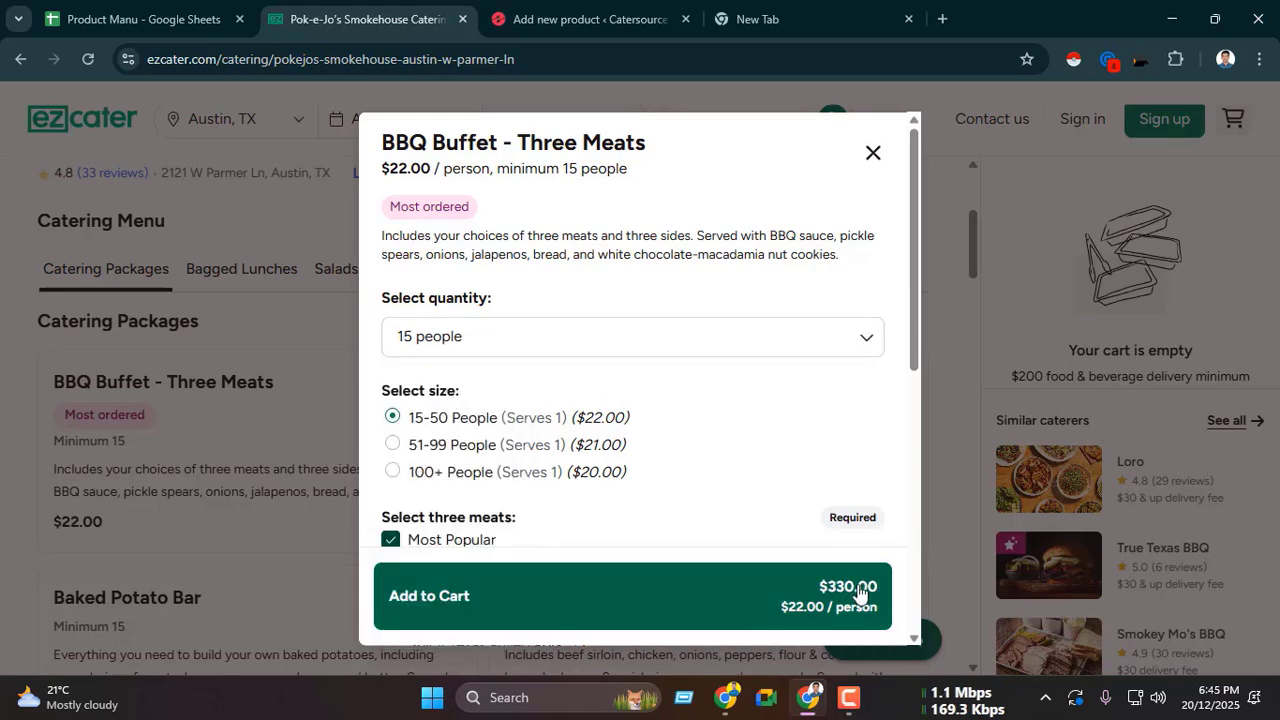
click(609, 337)
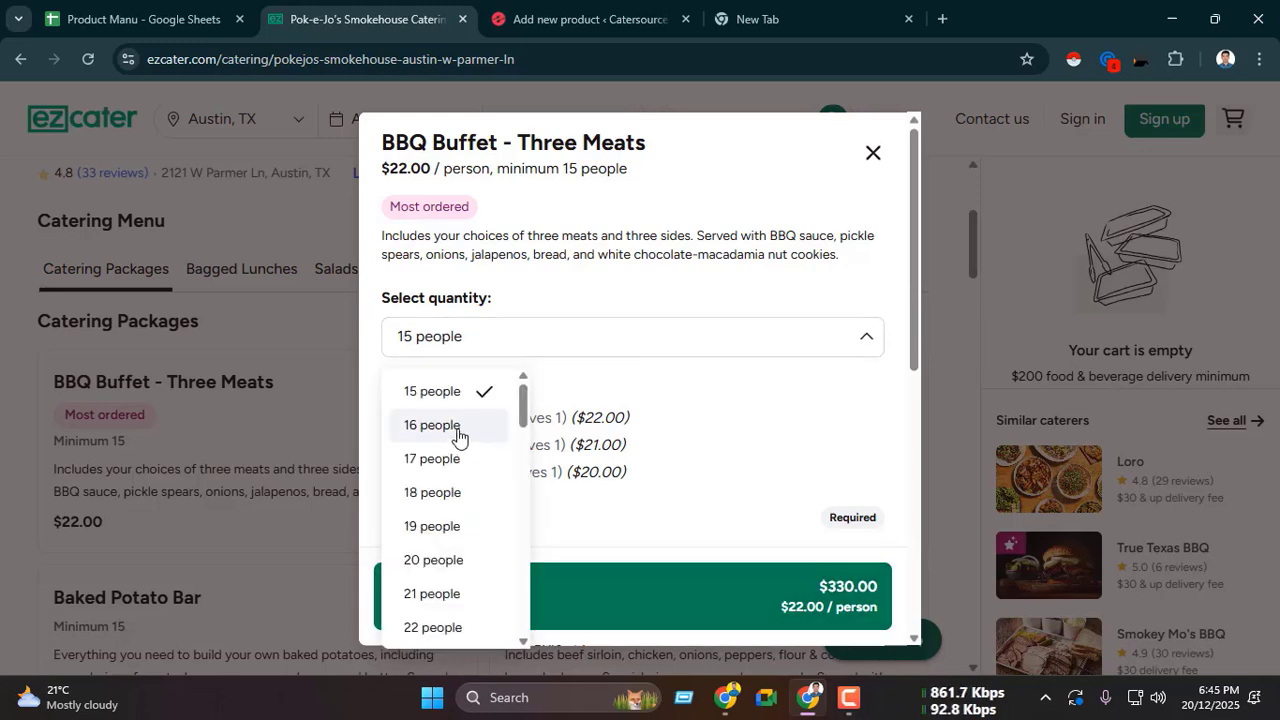
click(458, 432)
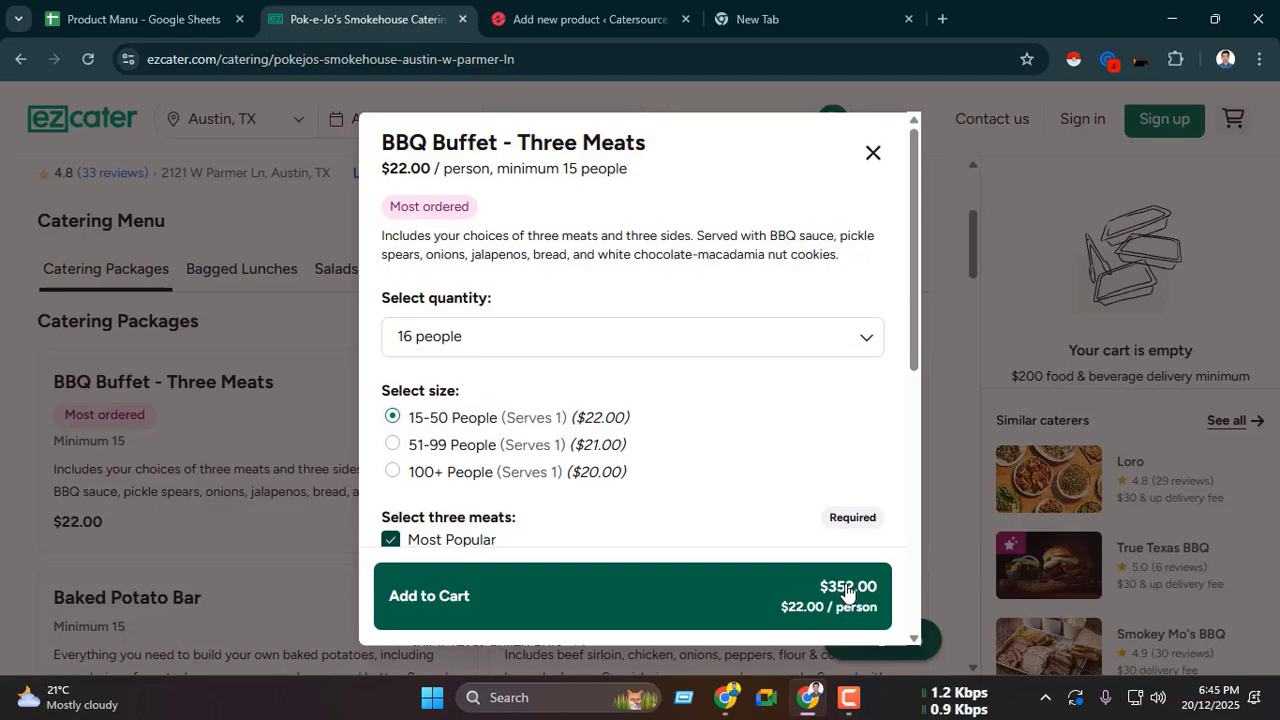
click(578, 350)
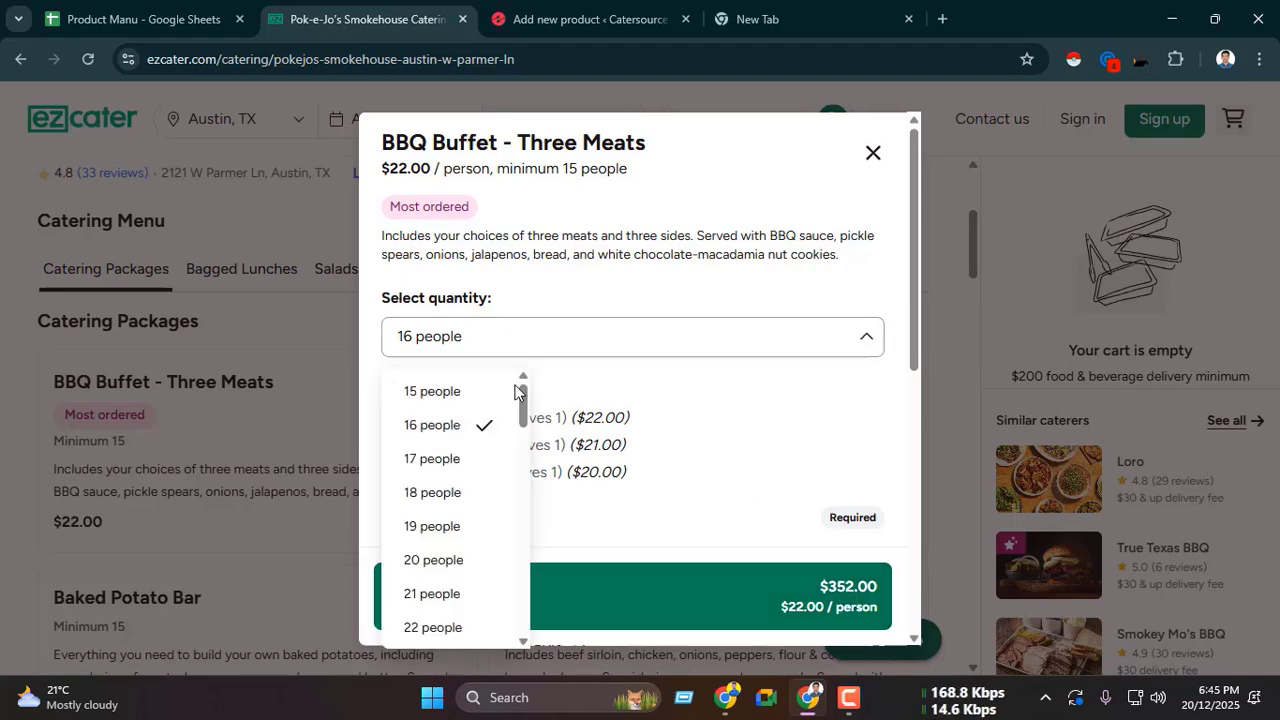
click(470, 393)
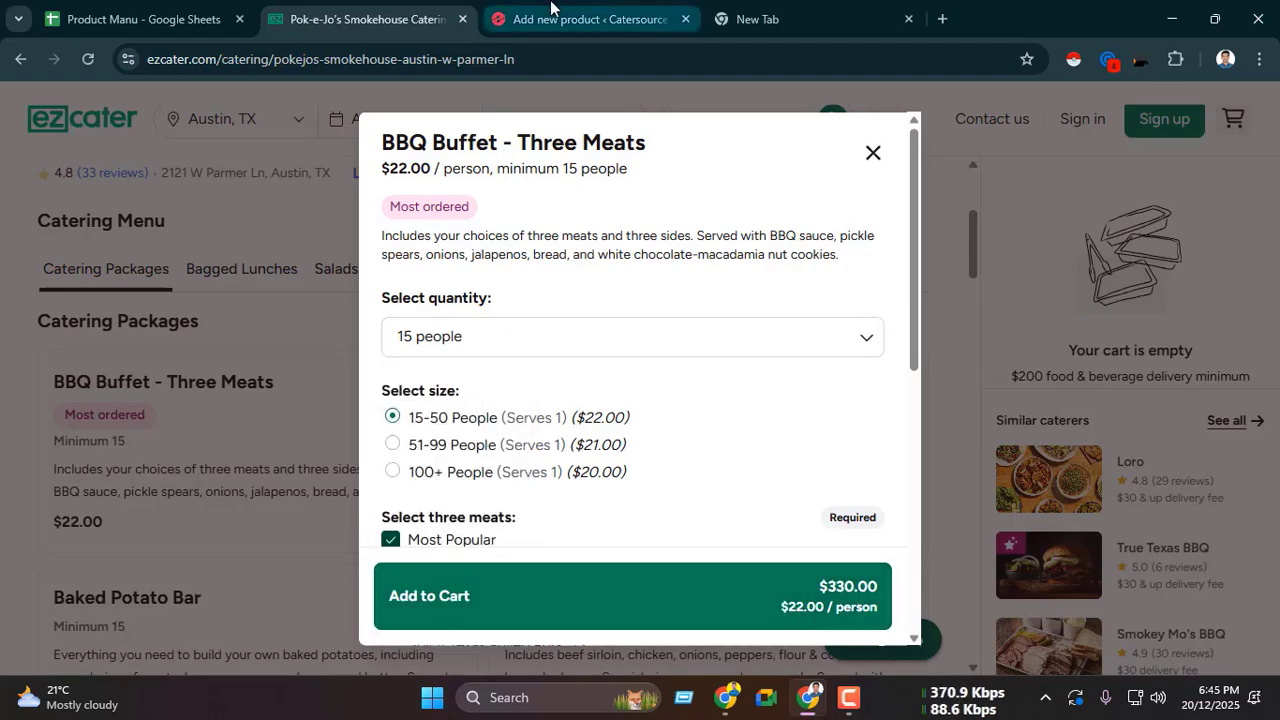
click(580, 19)
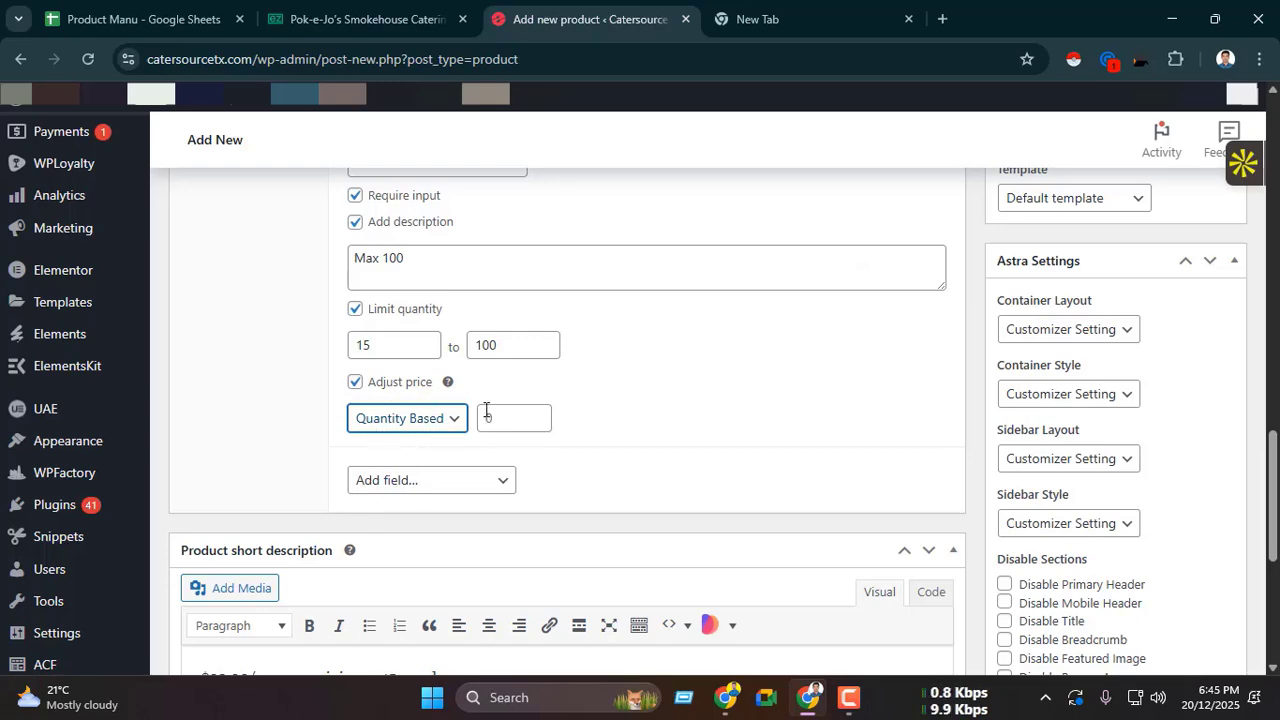
Step: Examine the ezCater per-person price and recheck the cart totals for 15 and 16 people, ending at 16
click(388, 20)
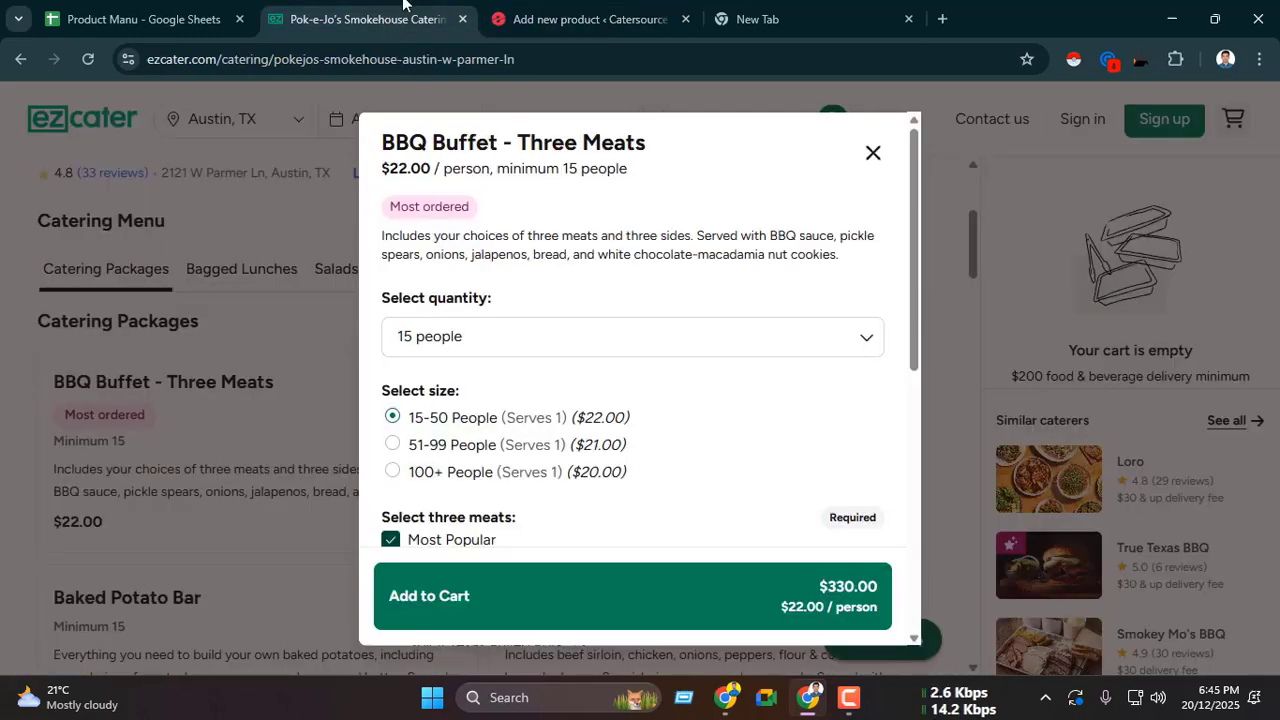
drag(425, 170, 431, 170)
key(ctrl+c)
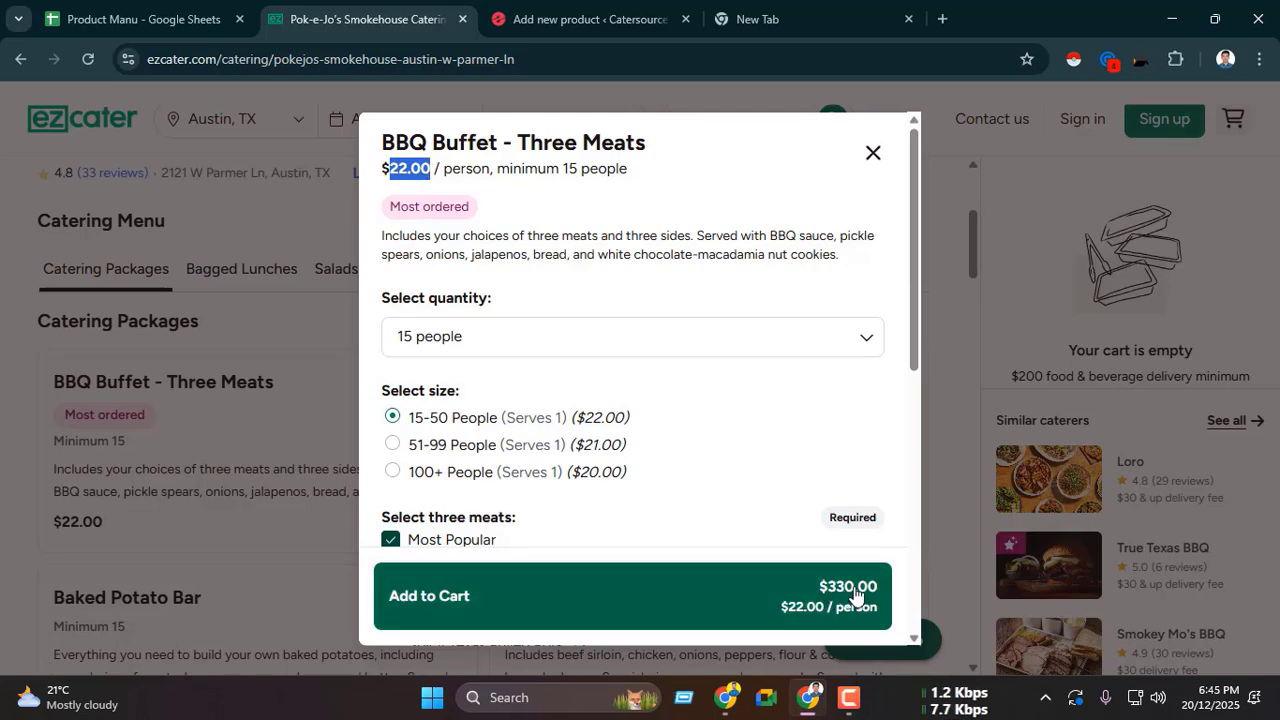
click(466, 204)
click(485, 337)
click(461, 401)
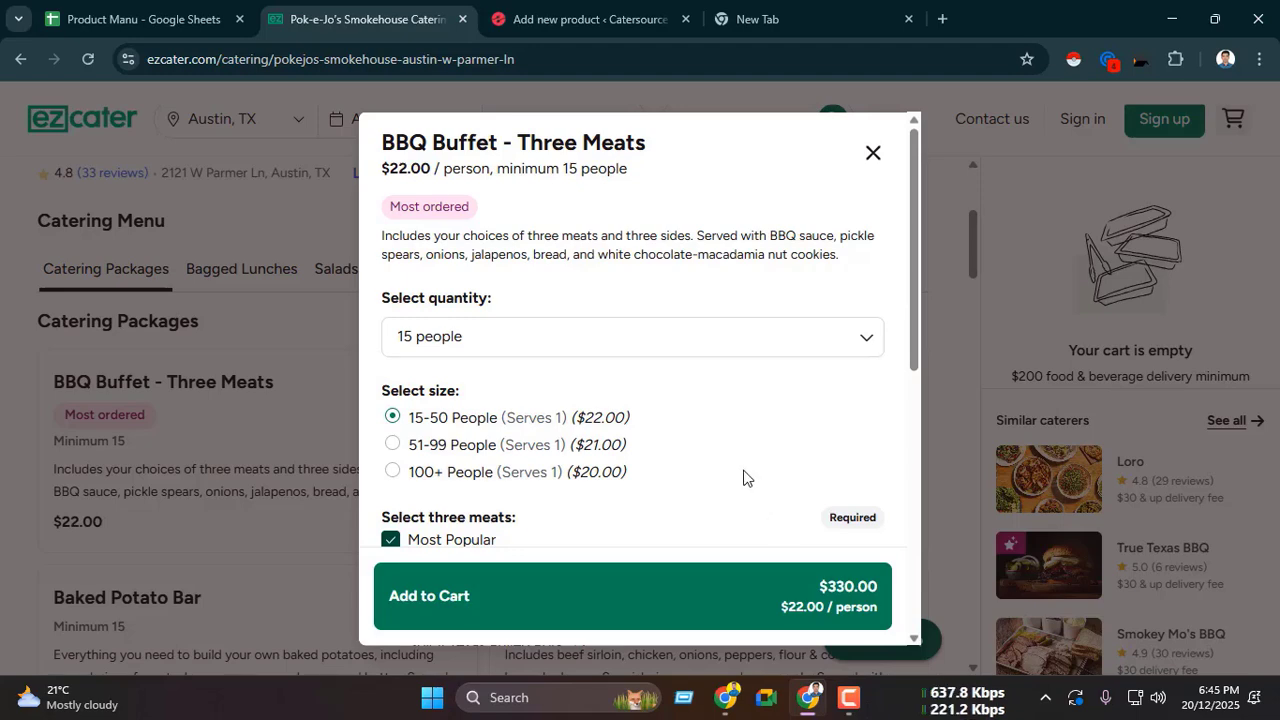
click(590, 19)
click(420, 19)
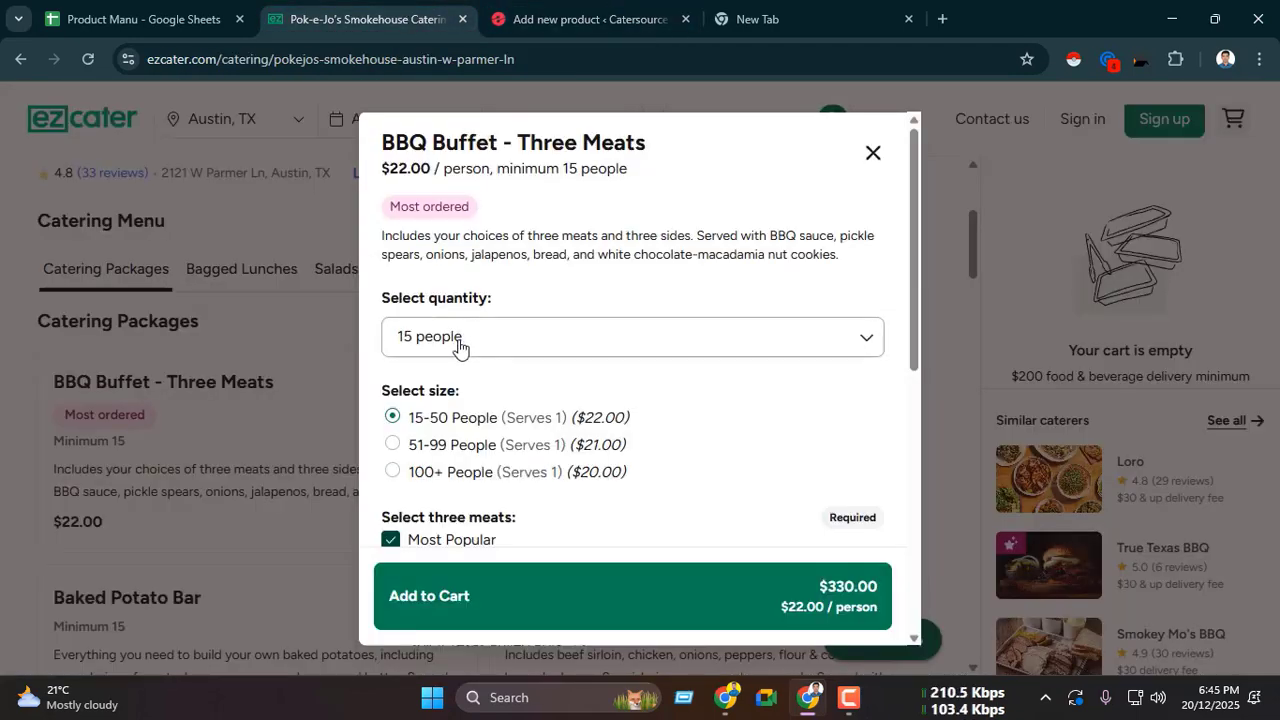
click(500, 347)
click(453, 427)
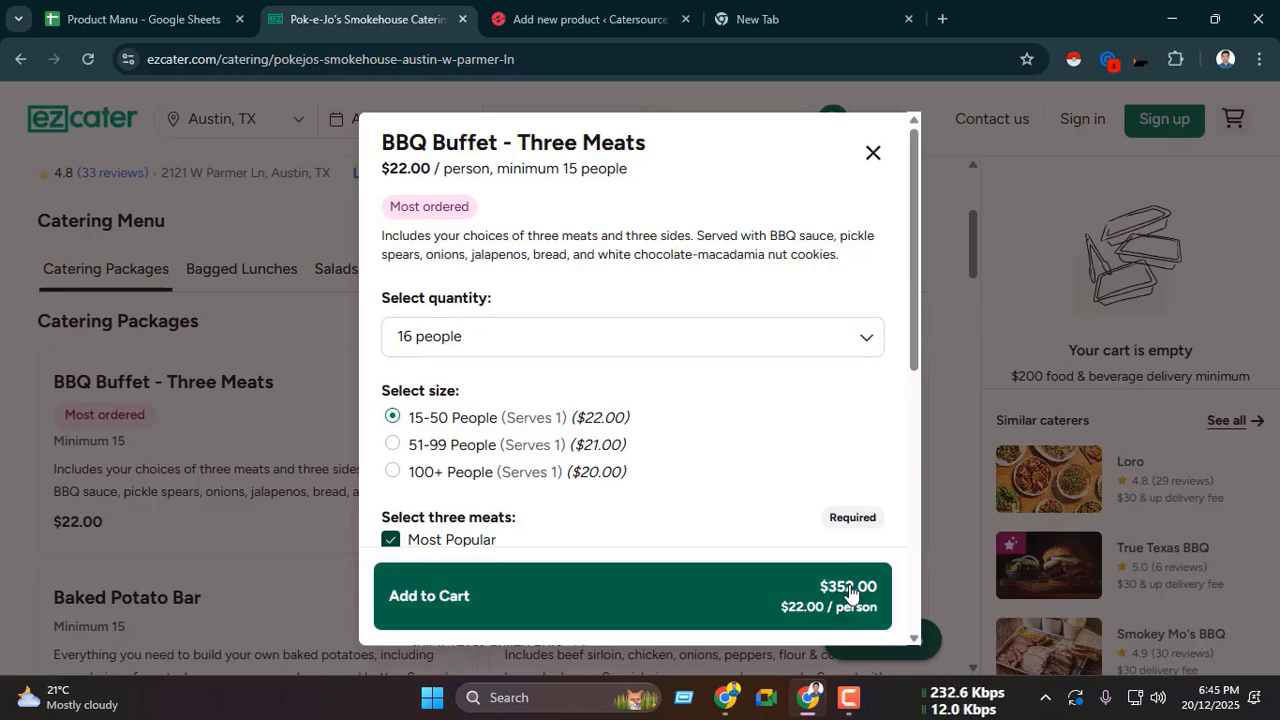
Step: Copy the per-person price from ezCater, enter 22.00 as the quantity add-on's Quantity Based price, and collapse the Select Quantity add-on
drag(391, 166, 417, 172)
click(411, 168)
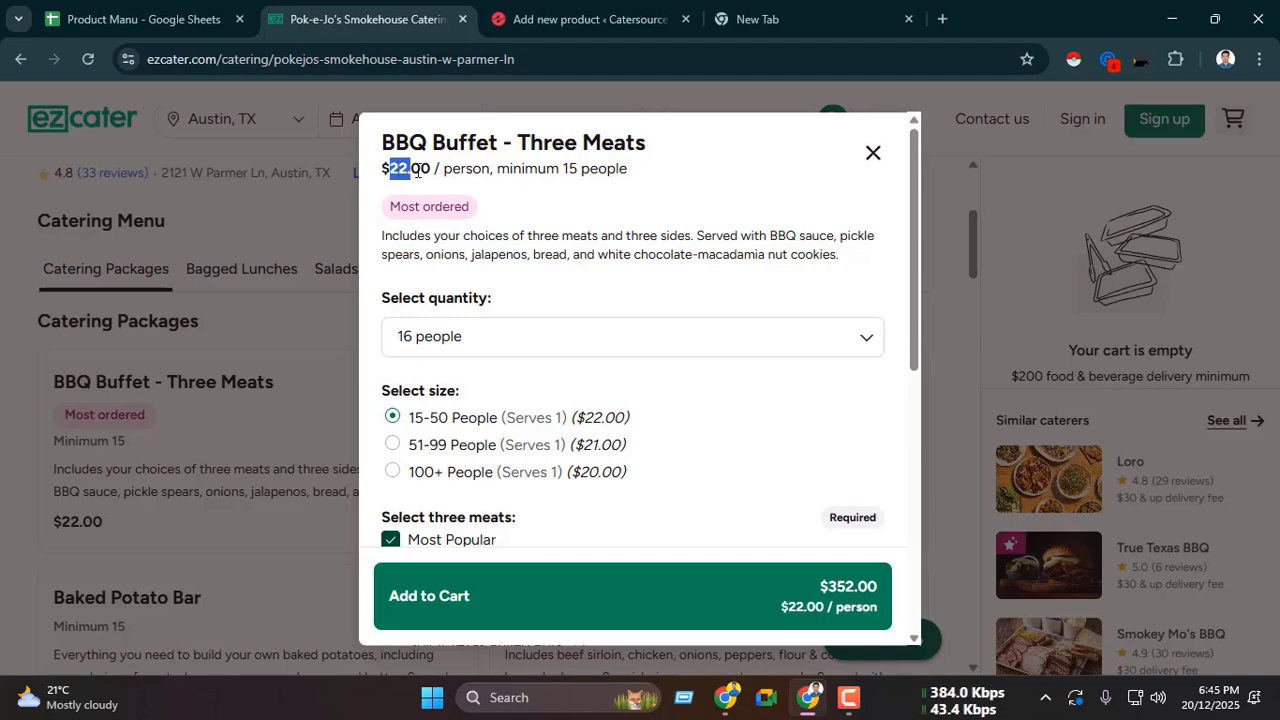
click(588, 19)
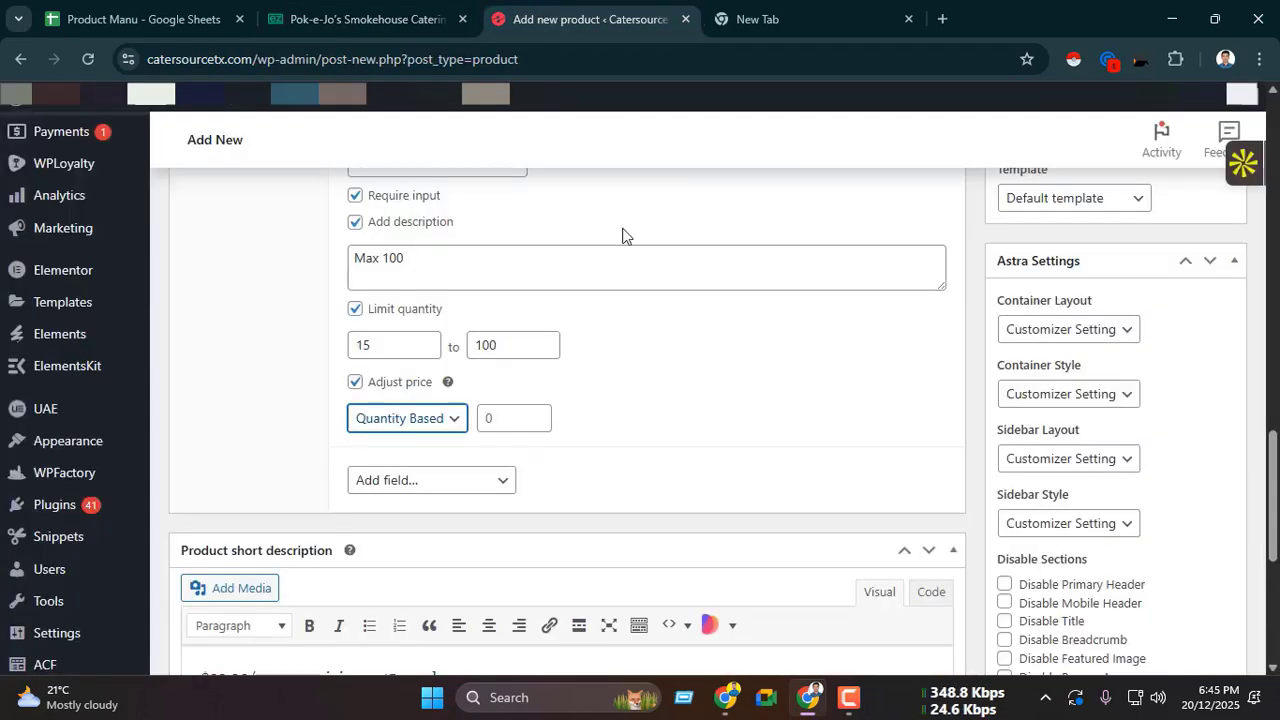
click(509, 418)
key(ctrl+v)
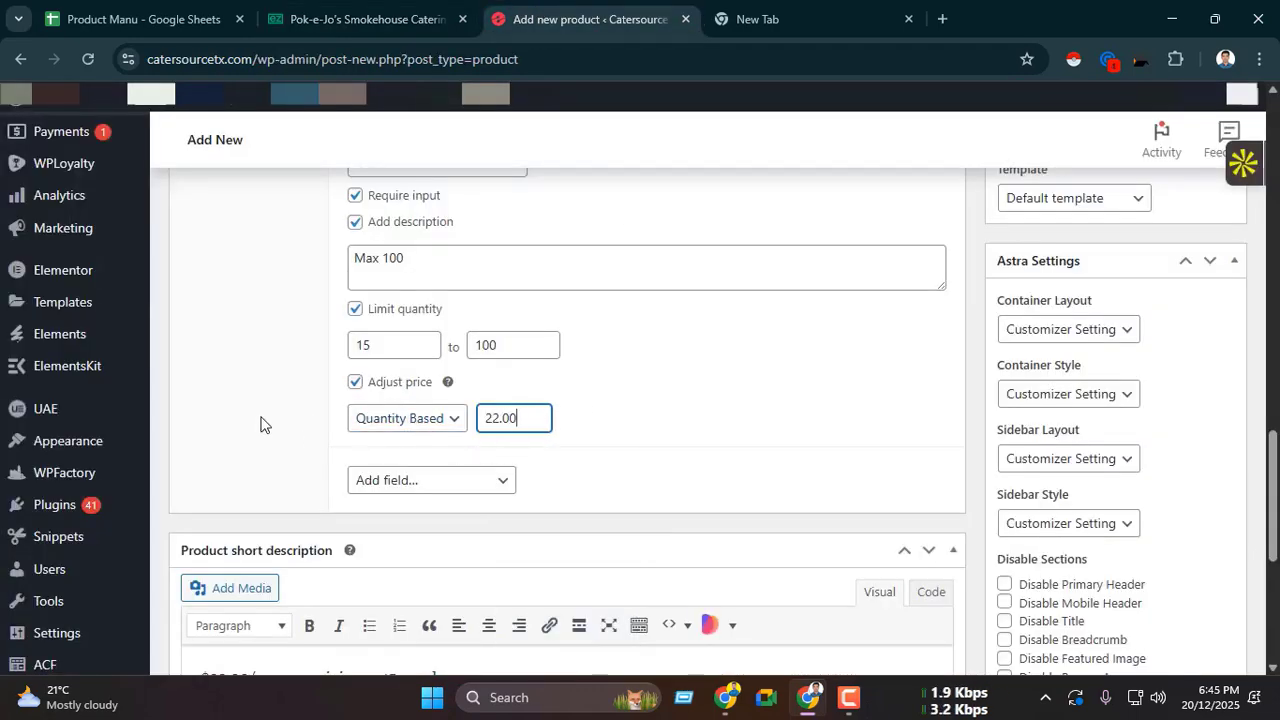
scroll(464, 300, up, 2)
scroll(455, 320, up, 2)
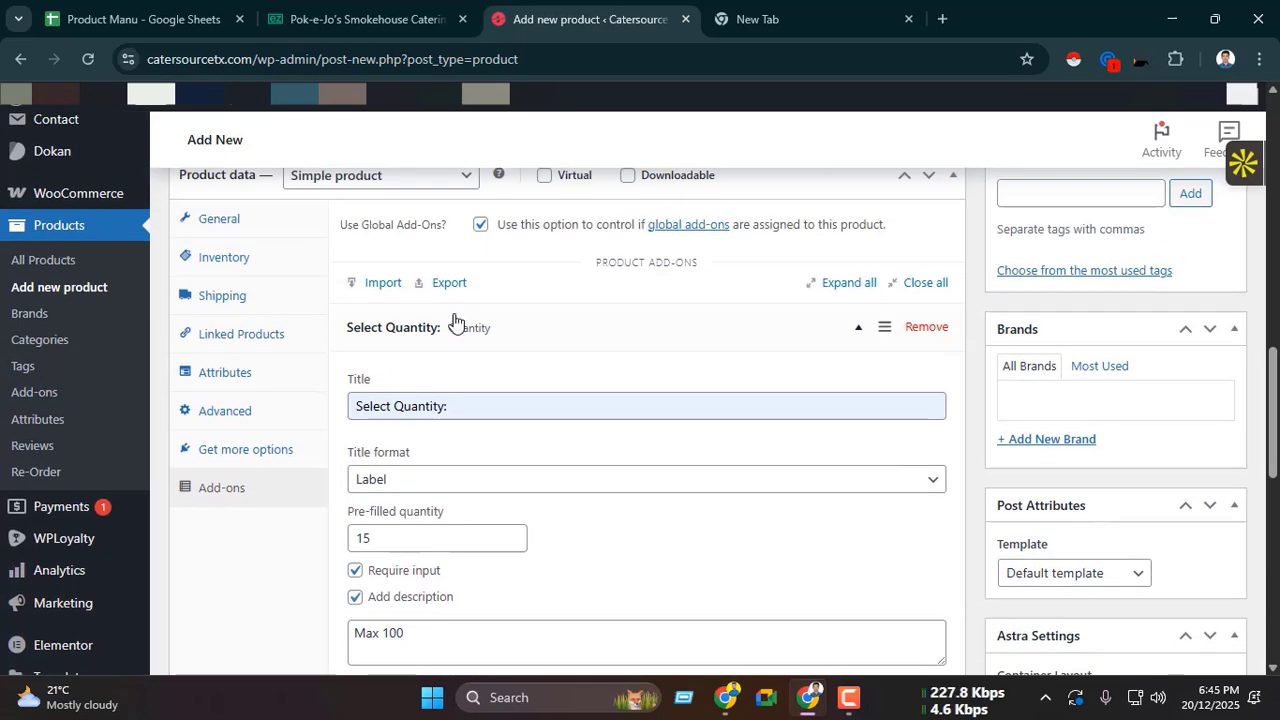
click(502, 338)
Step: Review the Select size options and their per-person prices for BBQ Buffet - Three Meats on ezCater
key(ctrl+shift+Tab)
scroll(525, 350, down, 1)
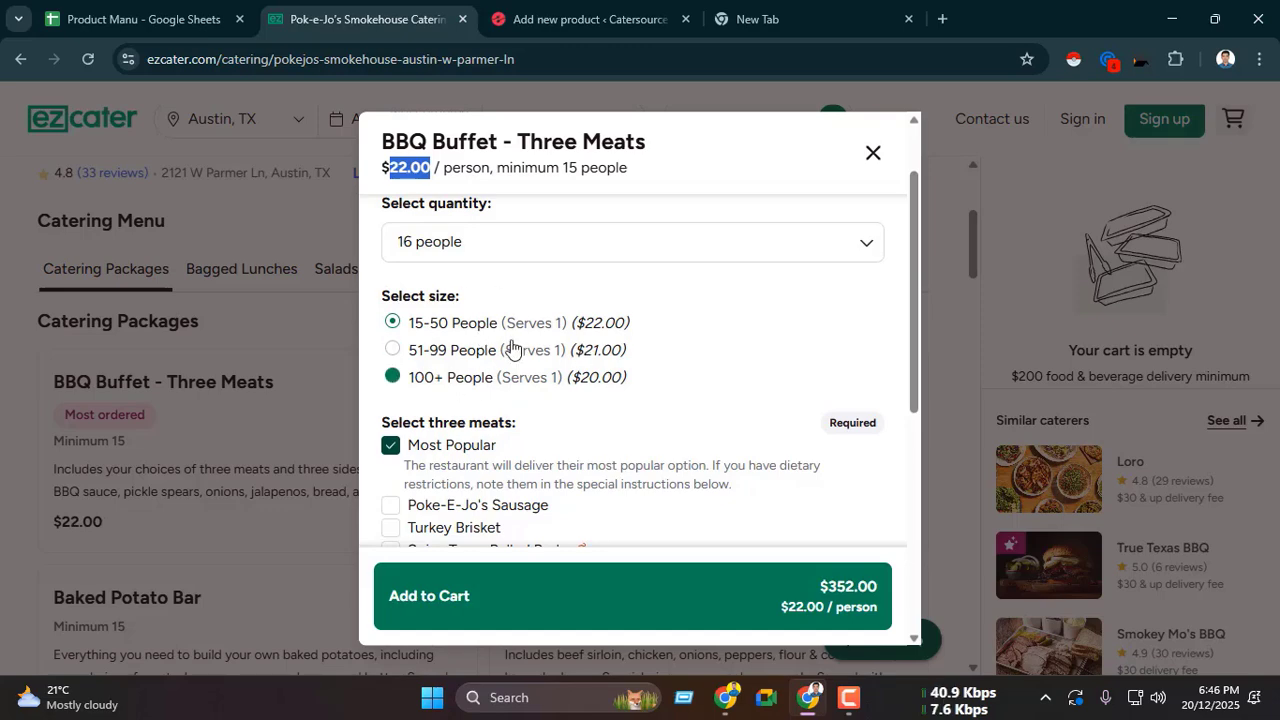
scroll(486, 358, up, 1)
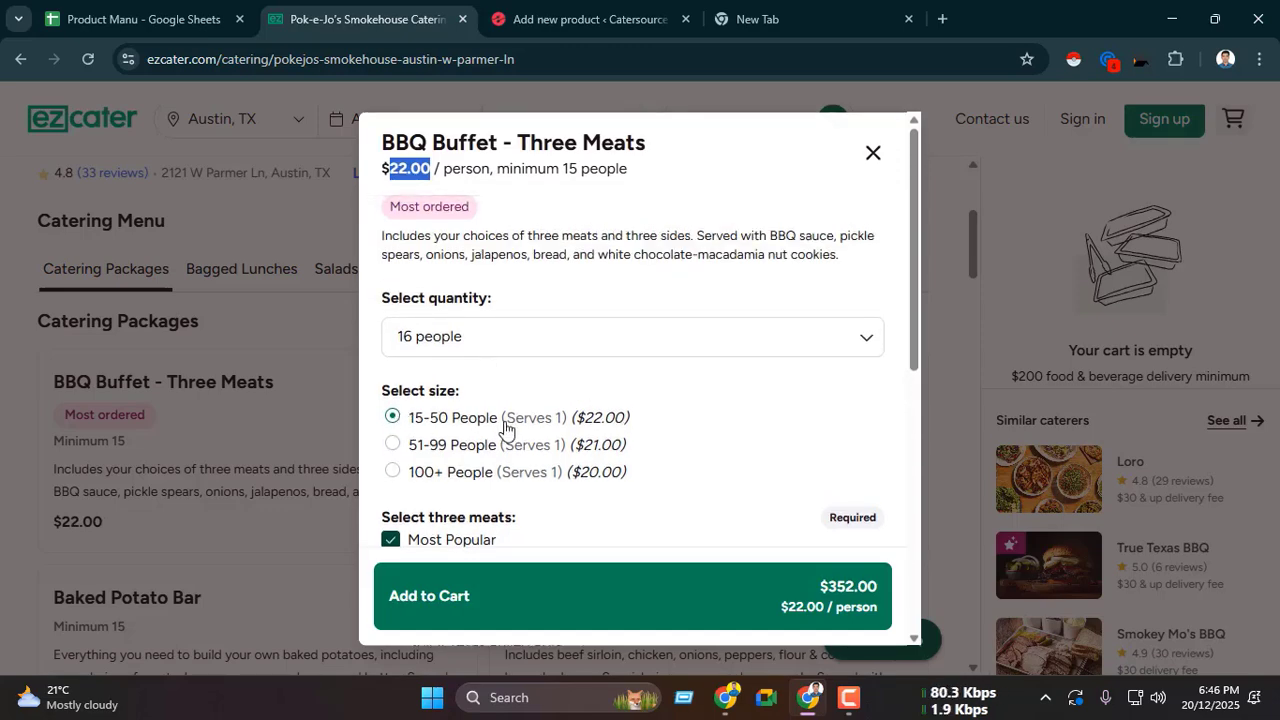
scroll(543, 414, down, 1)
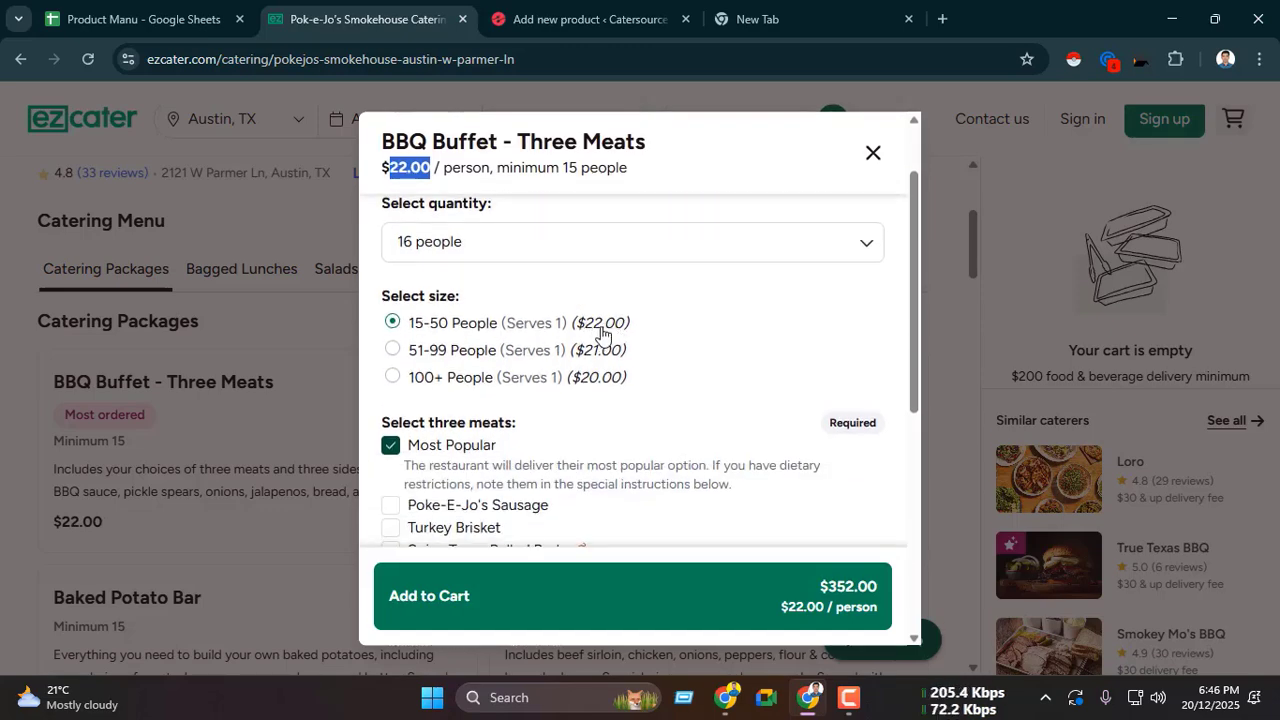
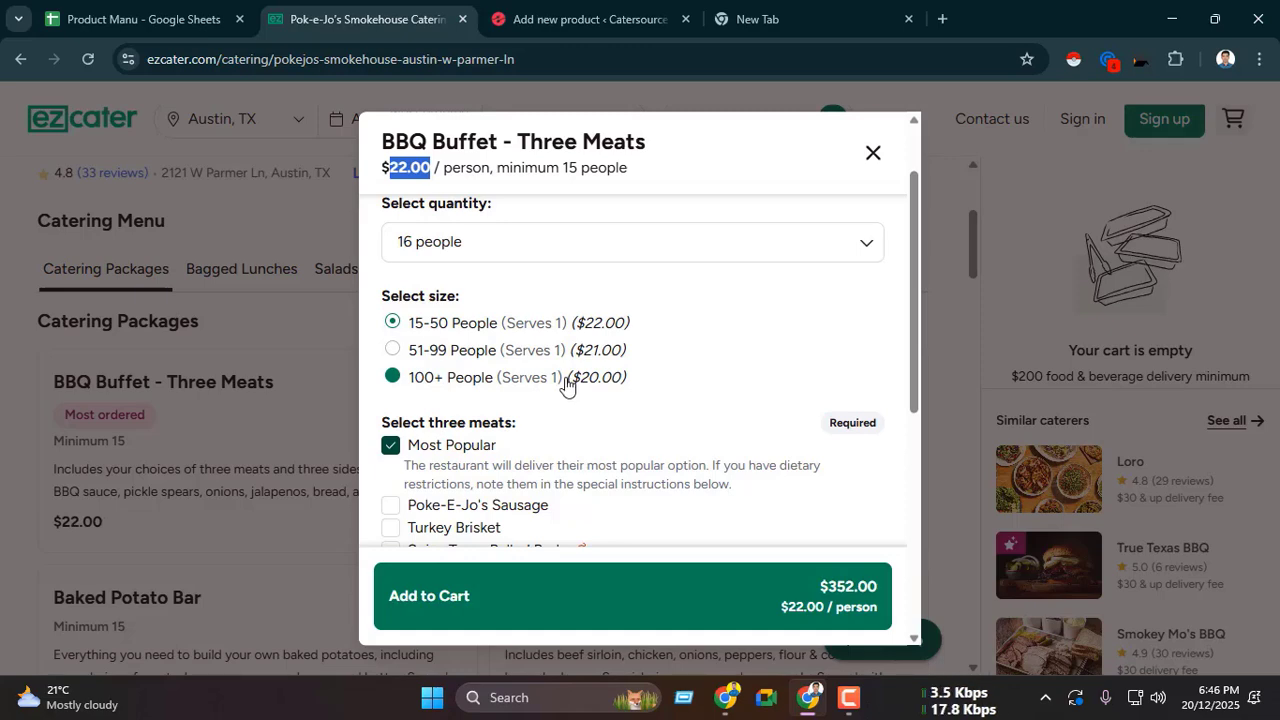
Step: Return to the WooCommerce product and add a Checkboxes field below the Select Quantity add-on
key(ctrl+Tab)
scroll(471, 397, down, 3)
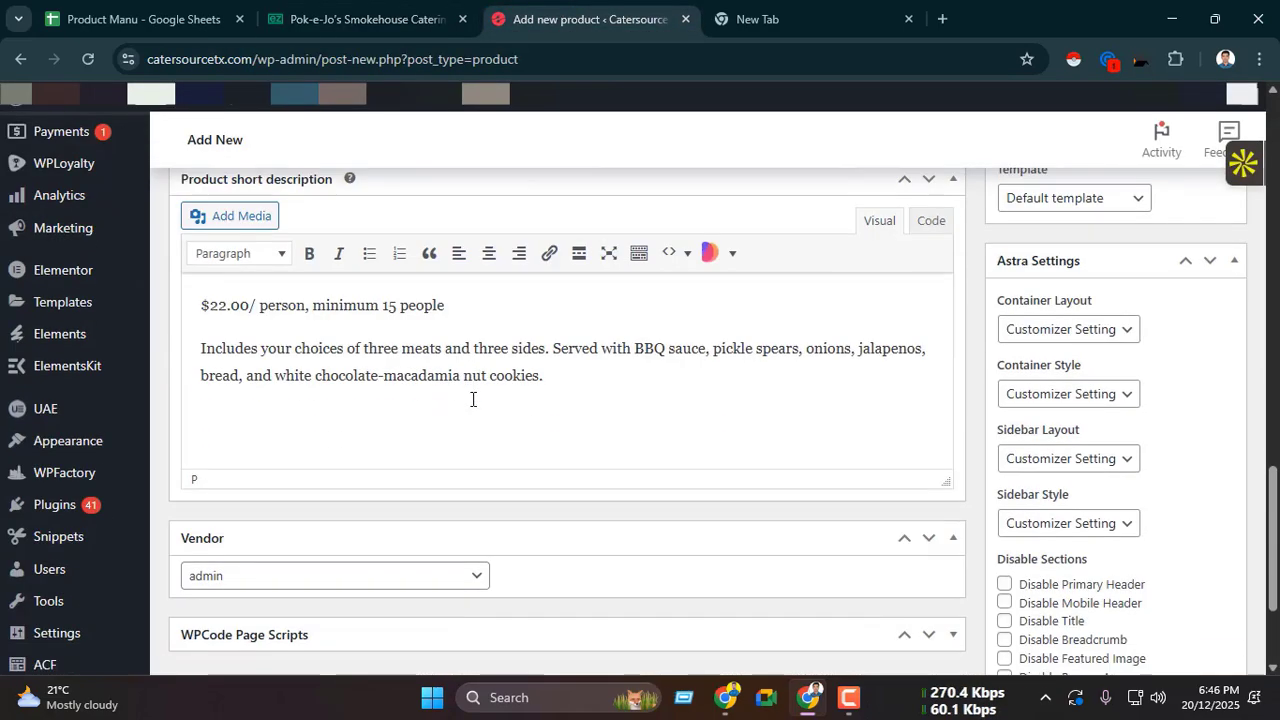
scroll(469, 403, up, 4)
scroll(485, 338, down, 1)
click(406, 289)
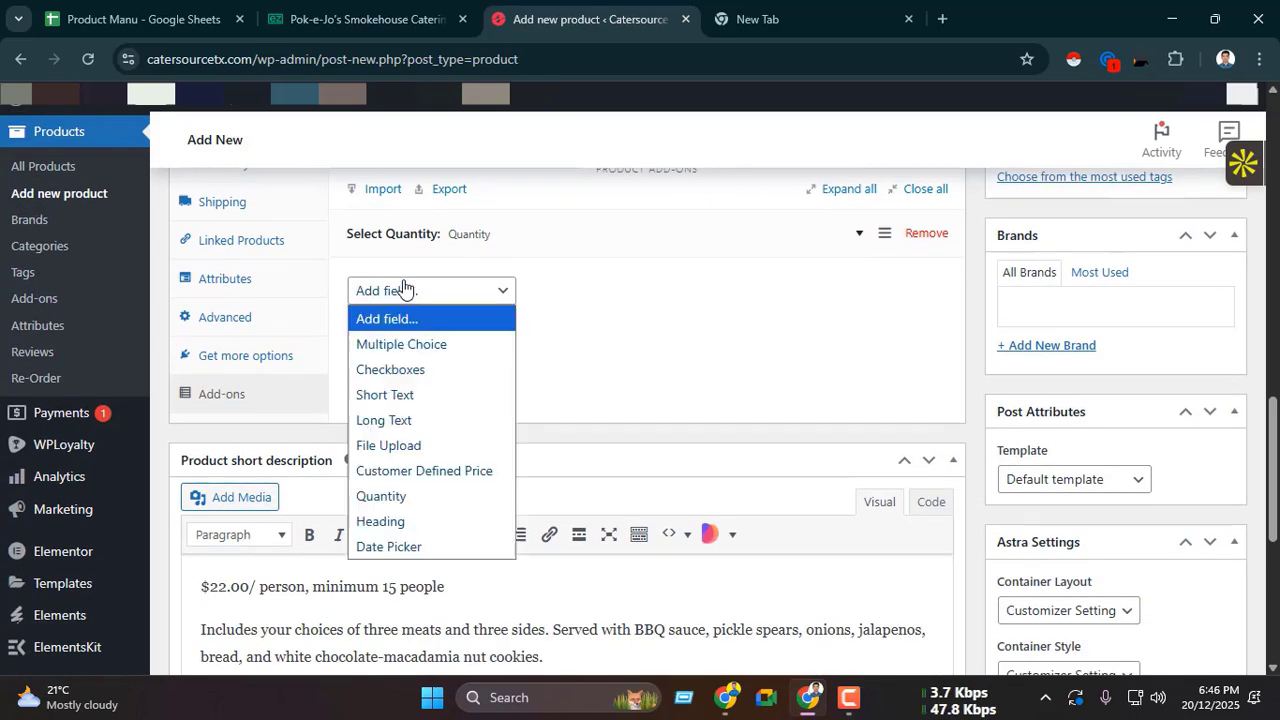
click(438, 370)
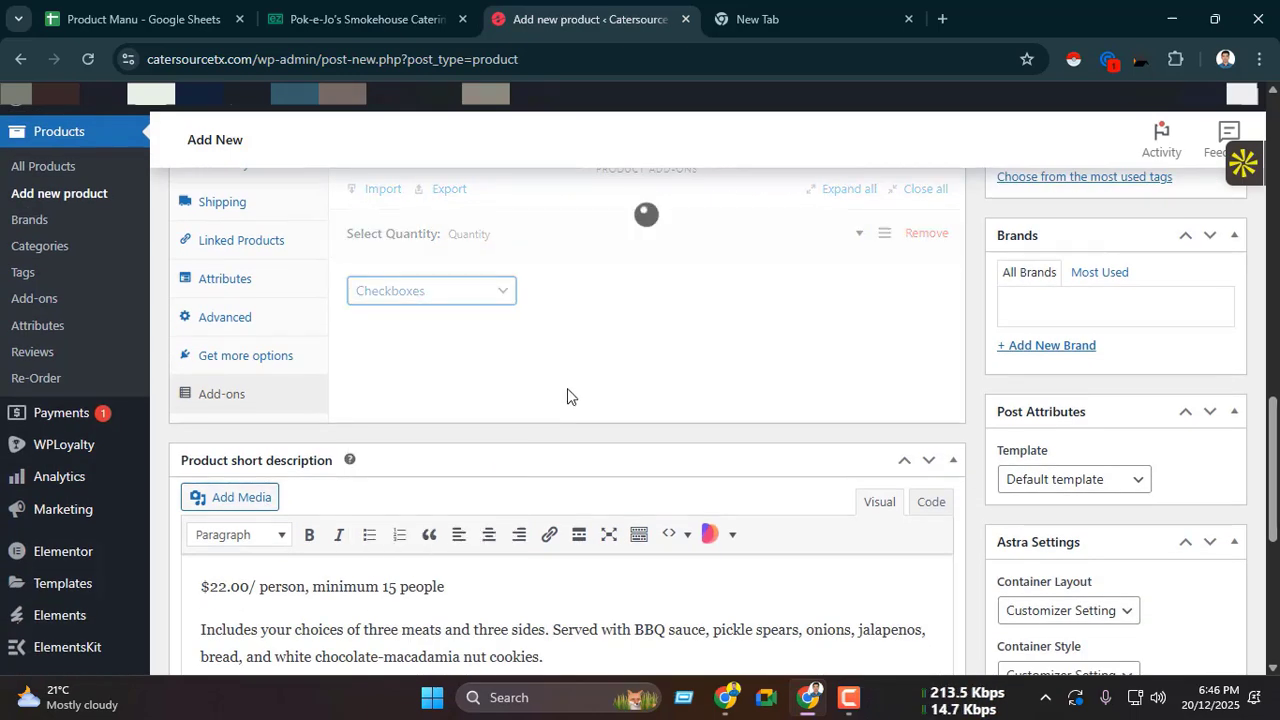
scroll(560, 385, down, 1)
Step: Copy the size heading from ezCater and title the new Checkboxes add-on "Select Size:"
key(ctrl+shift+Tab)
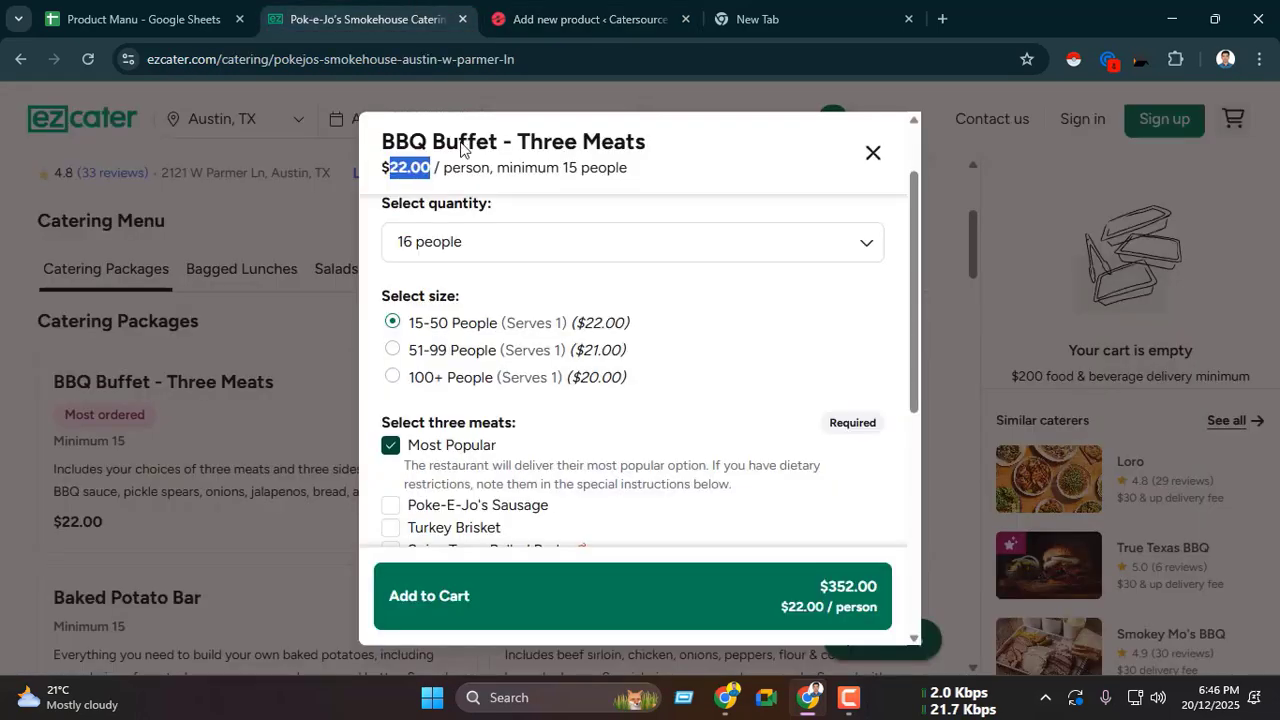
drag(378, 302, 474, 297)
key(ctrl+c)
click(527, 30)
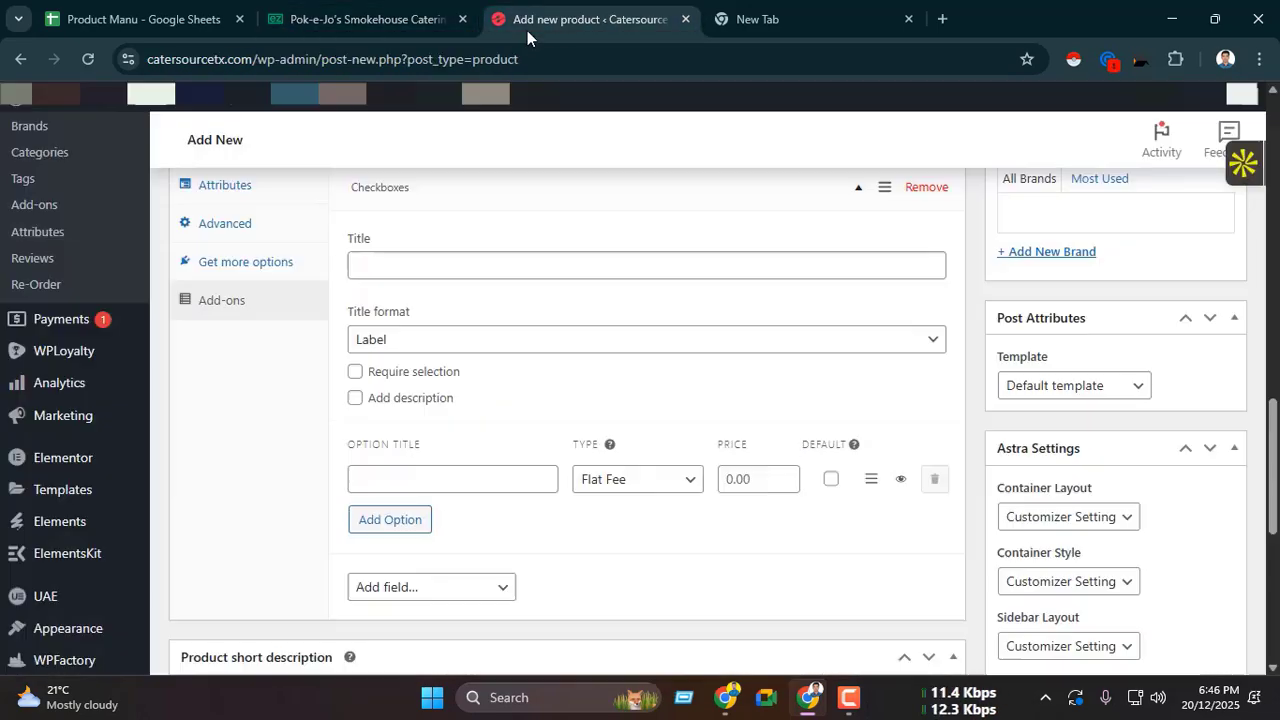
click(488, 275)
key(ctrl+v)
click(489, 316)
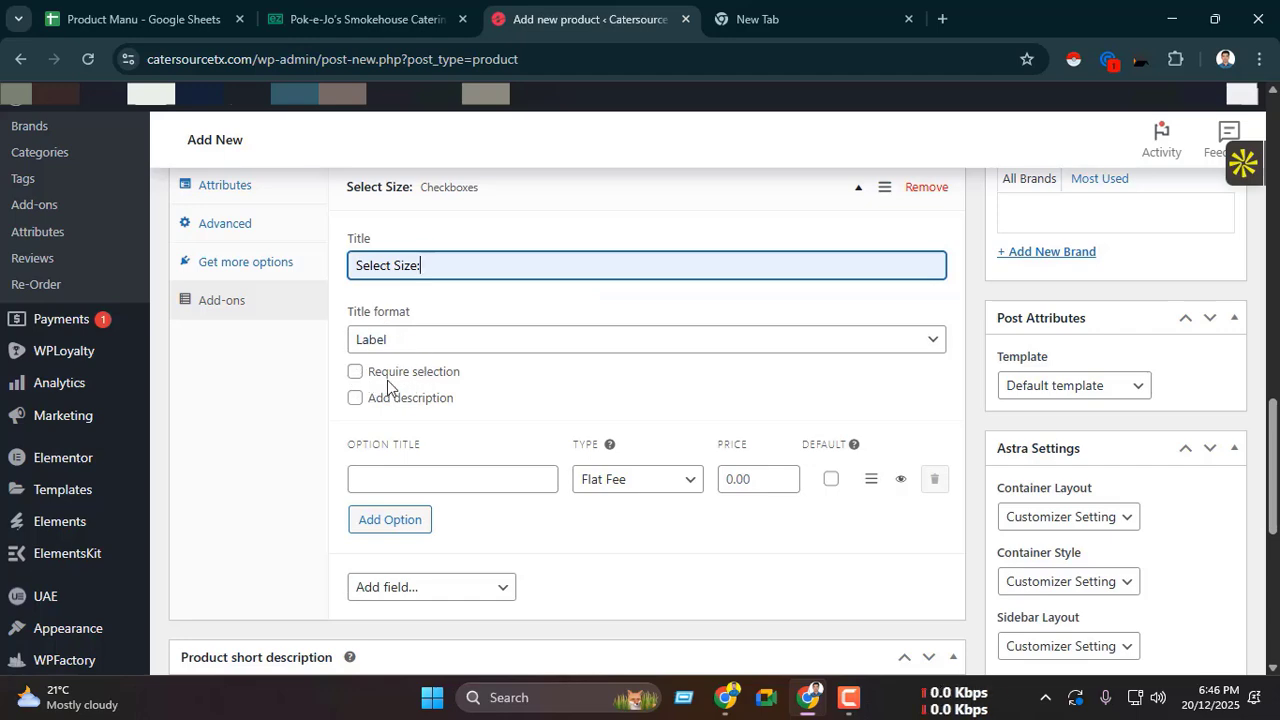
Step: Copy the first size choice from ezCater and enter "15-50 People (Serves 1)" as the first option title
click(463, 33)
scroll(543, 351, down, 1)
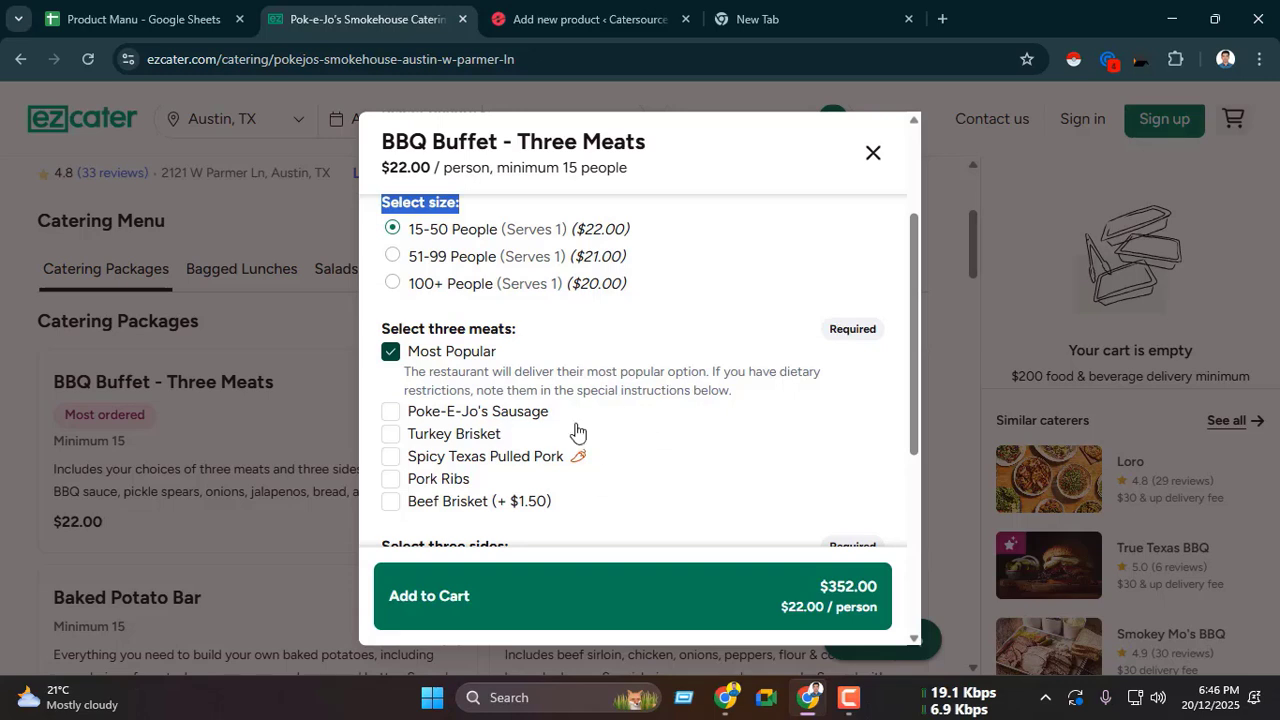
scroll(740, 386, up, 1)
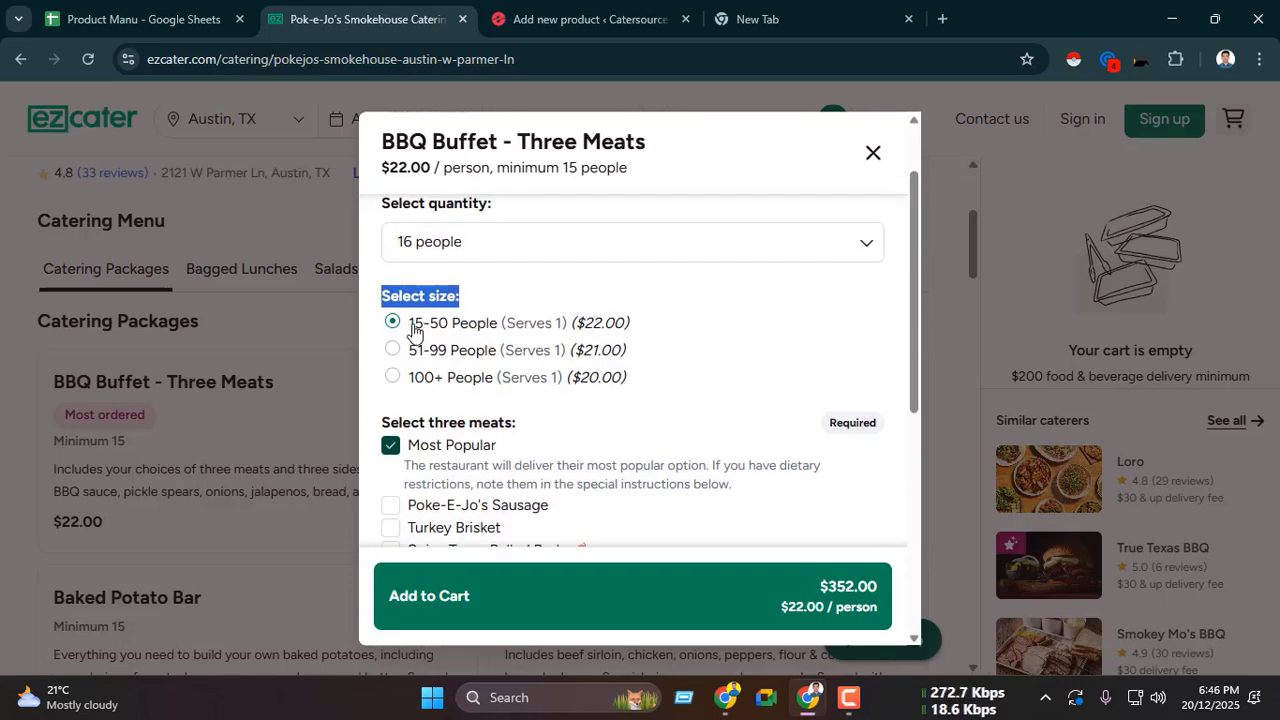
drag(410, 330, 568, 332)
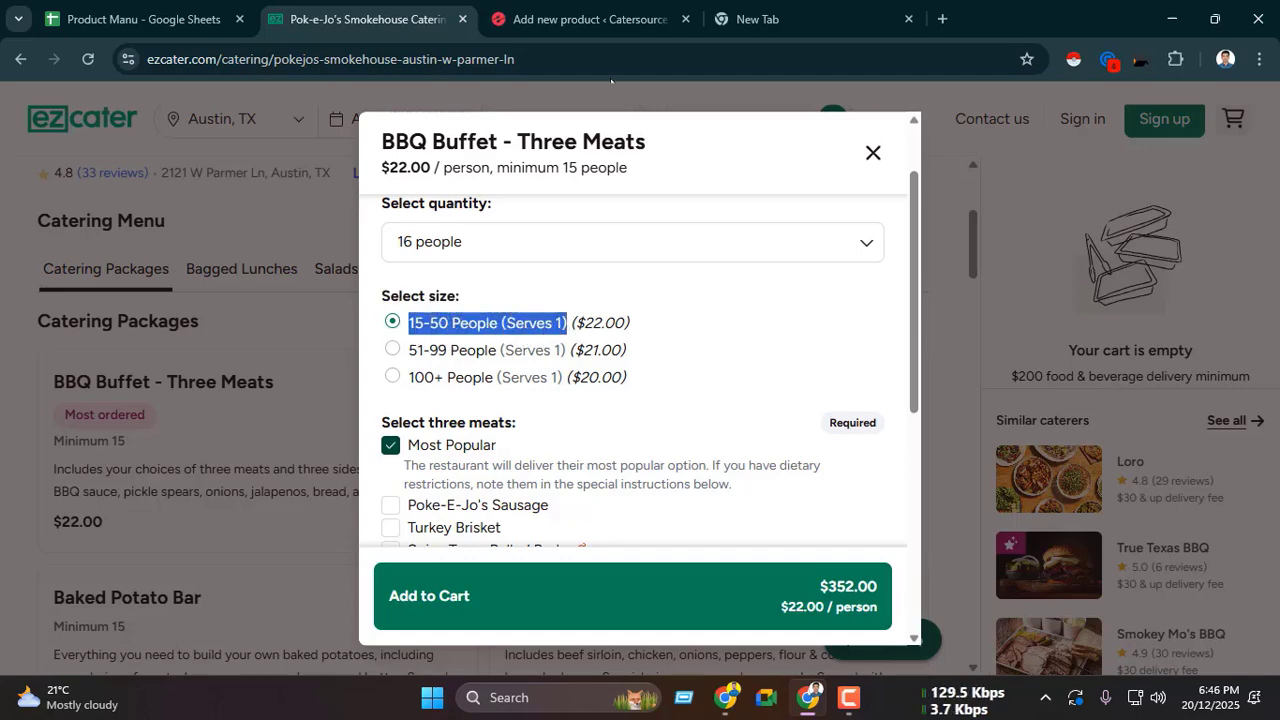
click(590, 19)
scroll(457, 349, down, 2)
scroll(440, 350, up, 1)
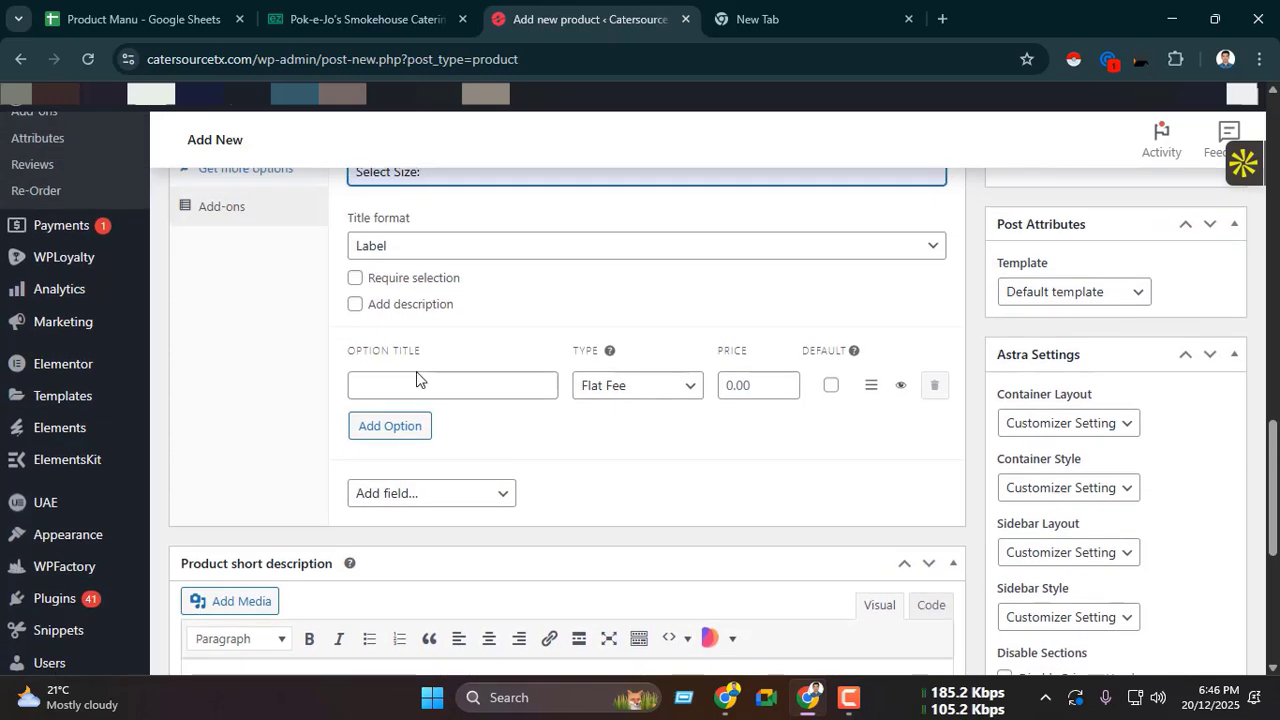
click(417, 384)
key(ctrl+v)
Step: Copy the 15-50 People price from ezCater and set that option to Quantity Based at 22.00
key(ctrl+shift+Tab)
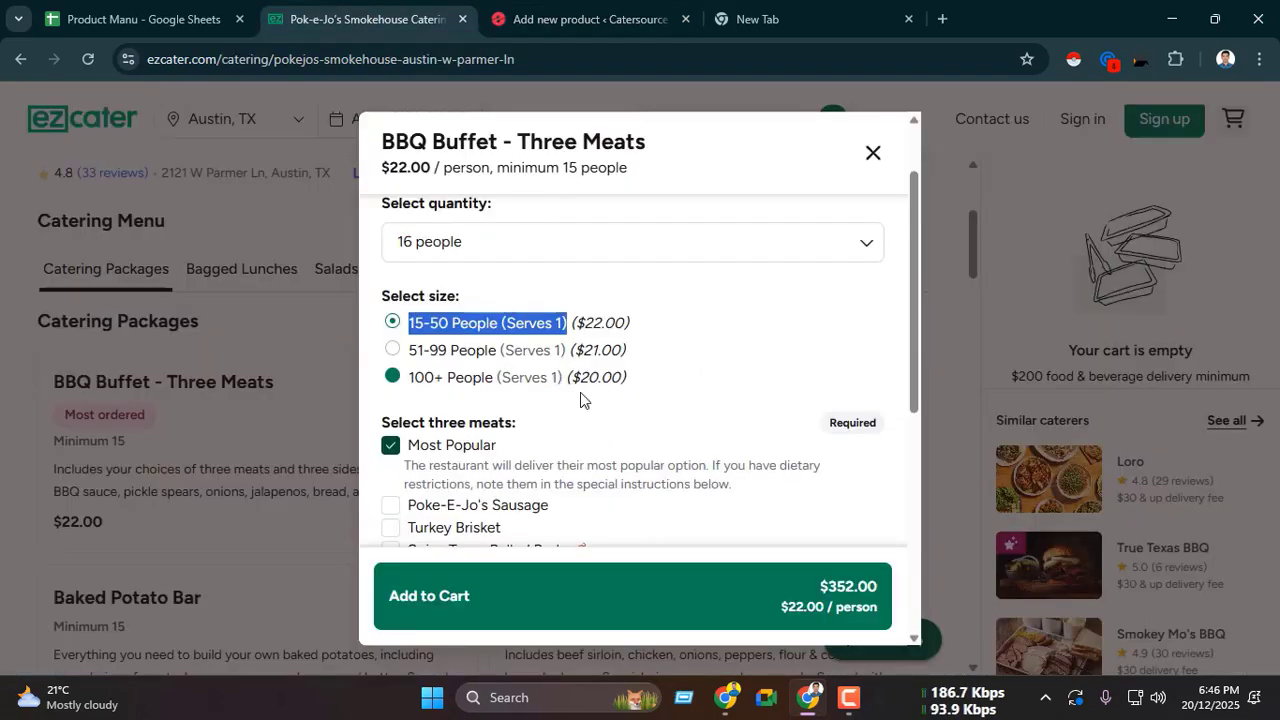
drag(583, 330, 596, 330)
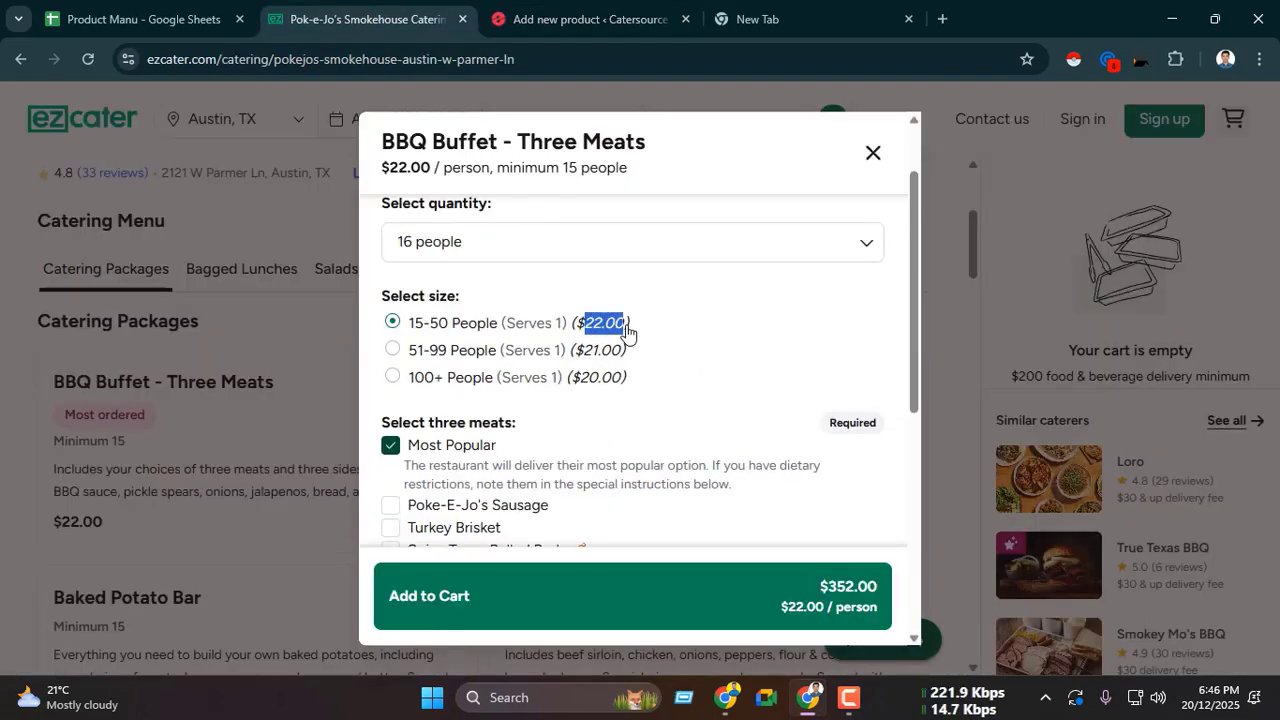
key(ctrl+c)
click(590, 19)
click(752, 385)
key(ctrl+v)
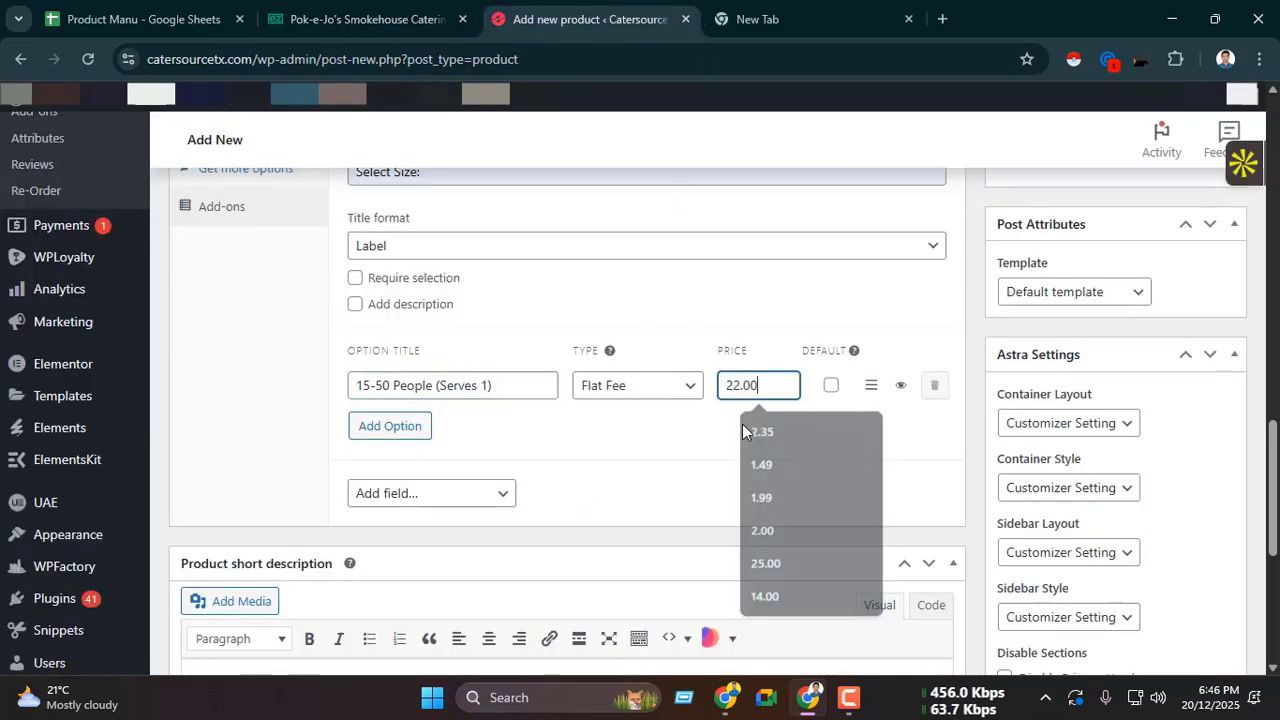
click(594, 395)
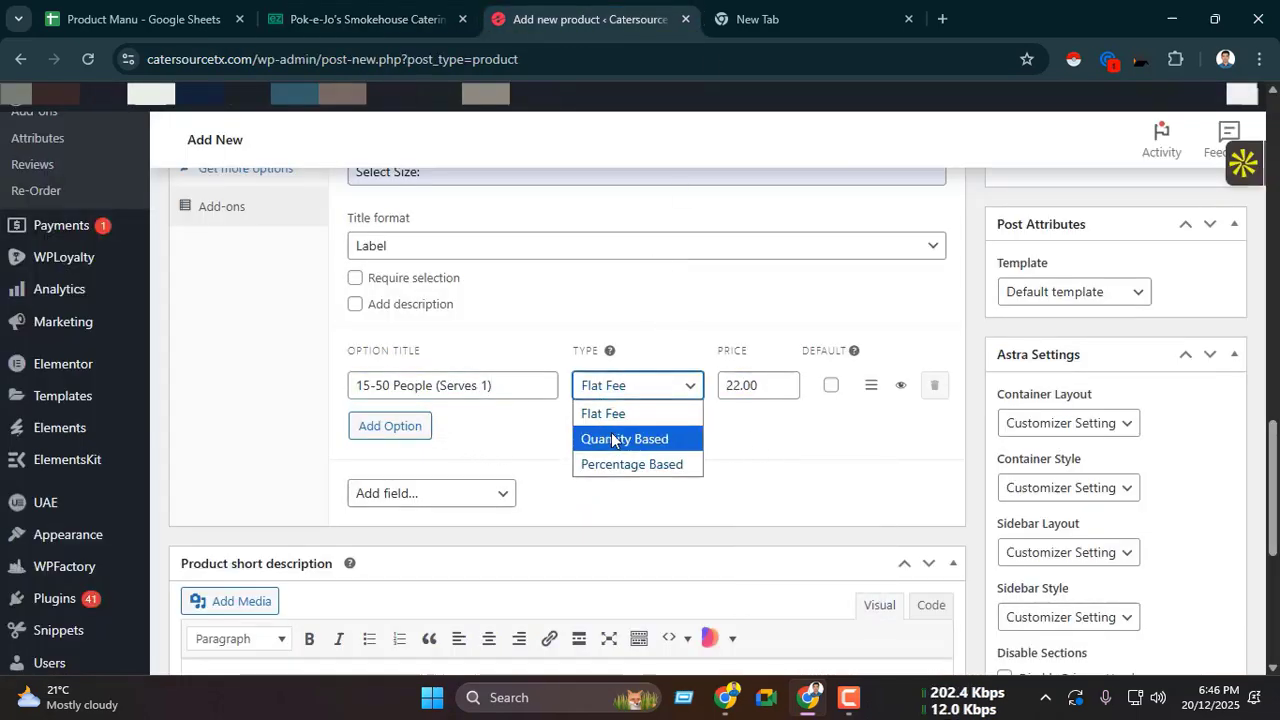
click(612, 440)
Step: Add a second size option and title it "51-99 People (Serves 1)", copied from ezCater
click(400, 426)
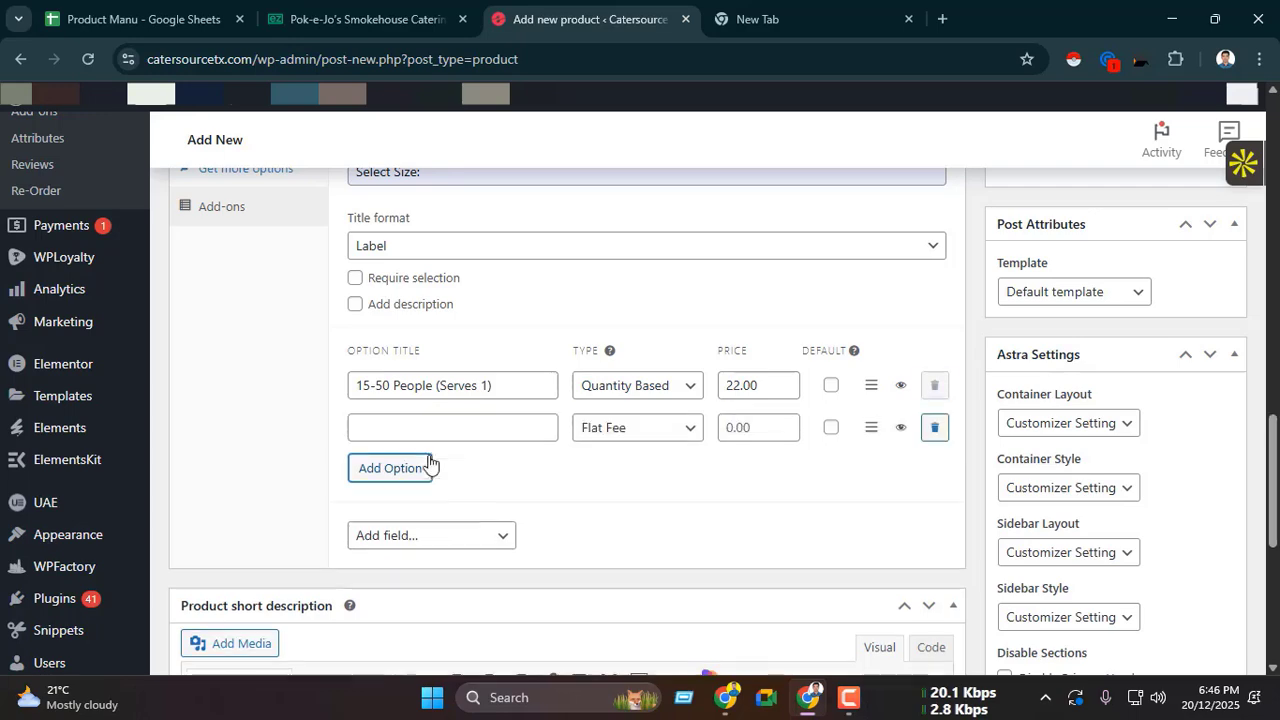
click(425, 12)
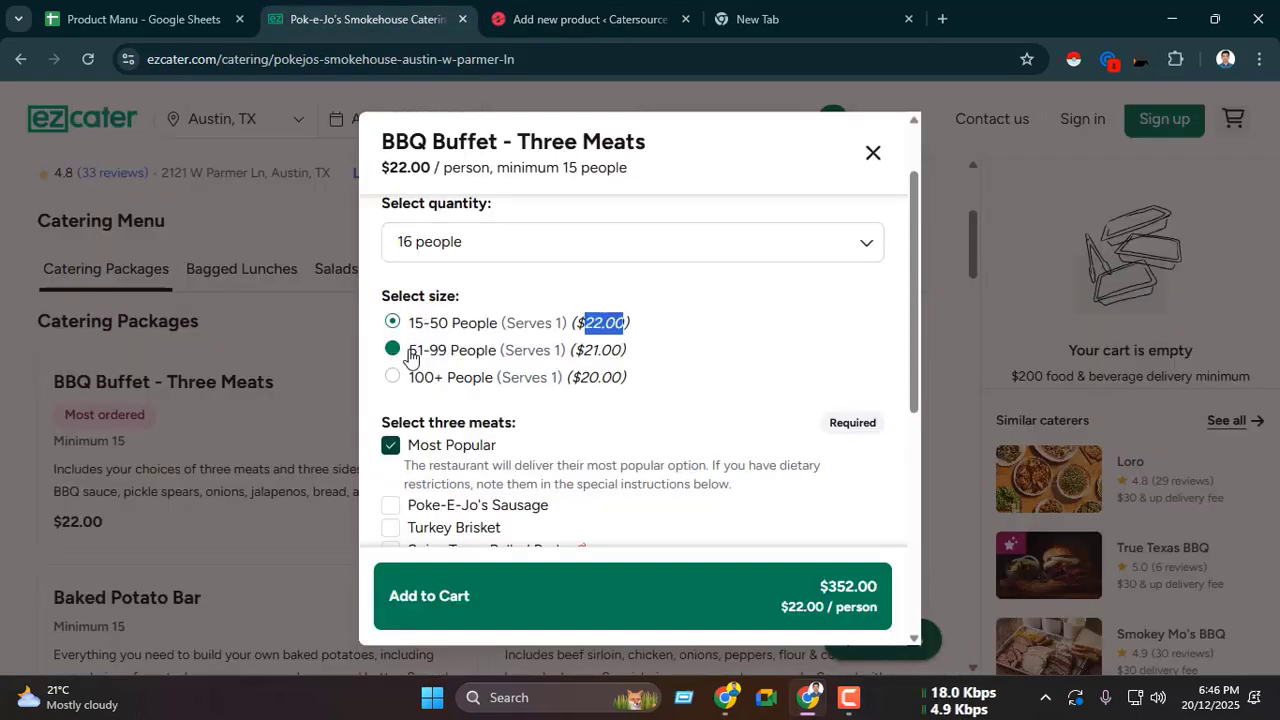
drag(410, 355, 565, 362)
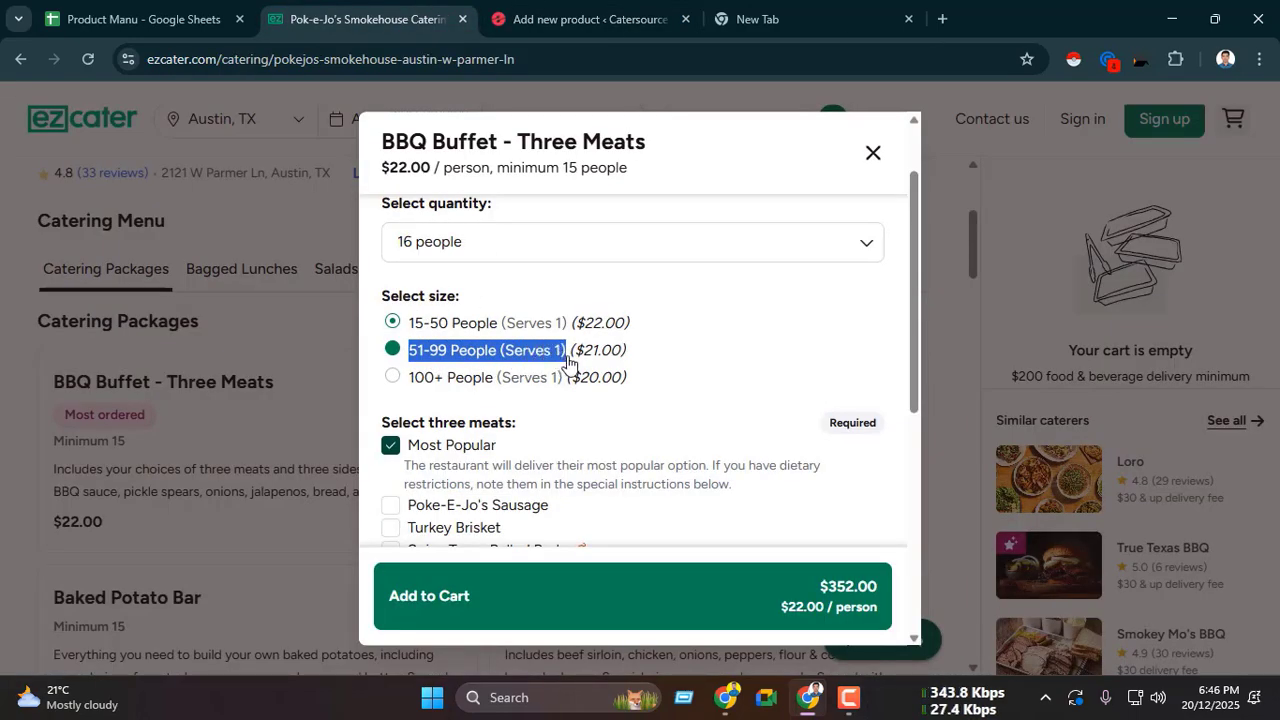
key(ctrl+c)
click(590, 18)
click(500, 428)
key(ctrl+v)
text())
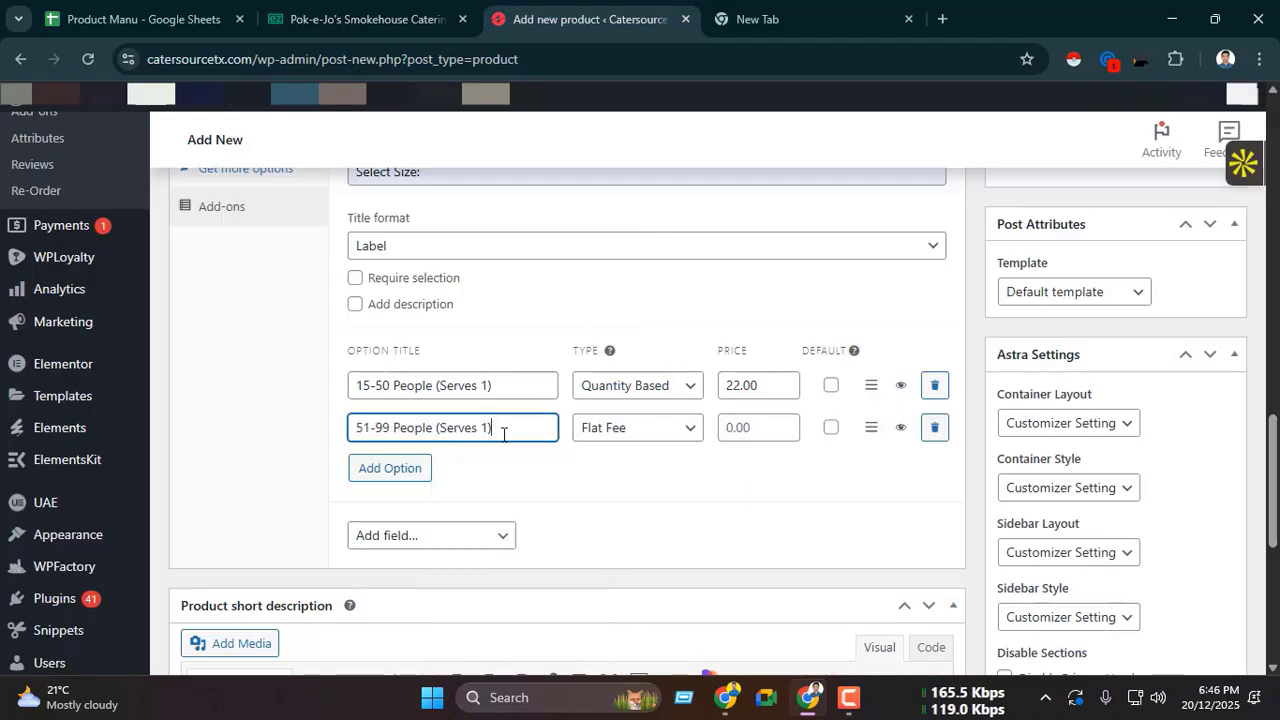
Step: Set the 51-99 People option to Quantity Based and enter its ezCater price of 21.00
click(651, 432)
click(631, 480)
key(ctrl+shift+Tab)
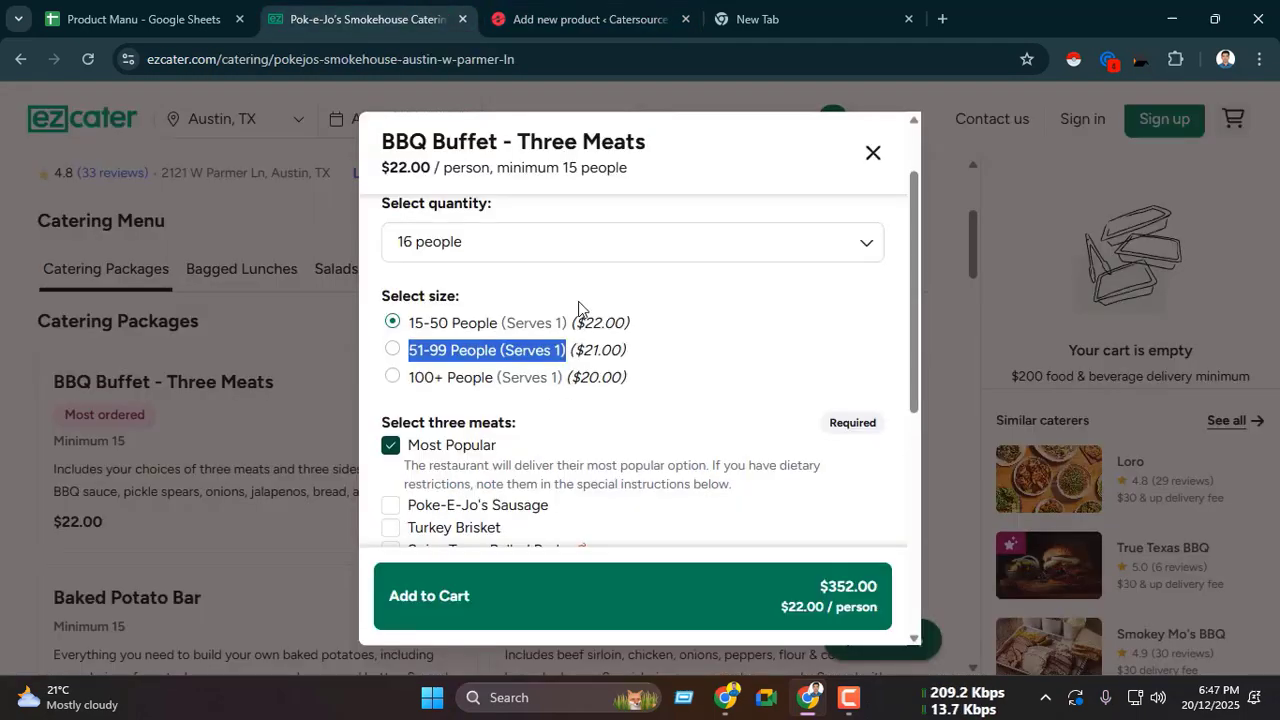
drag(584, 352, 609, 352)
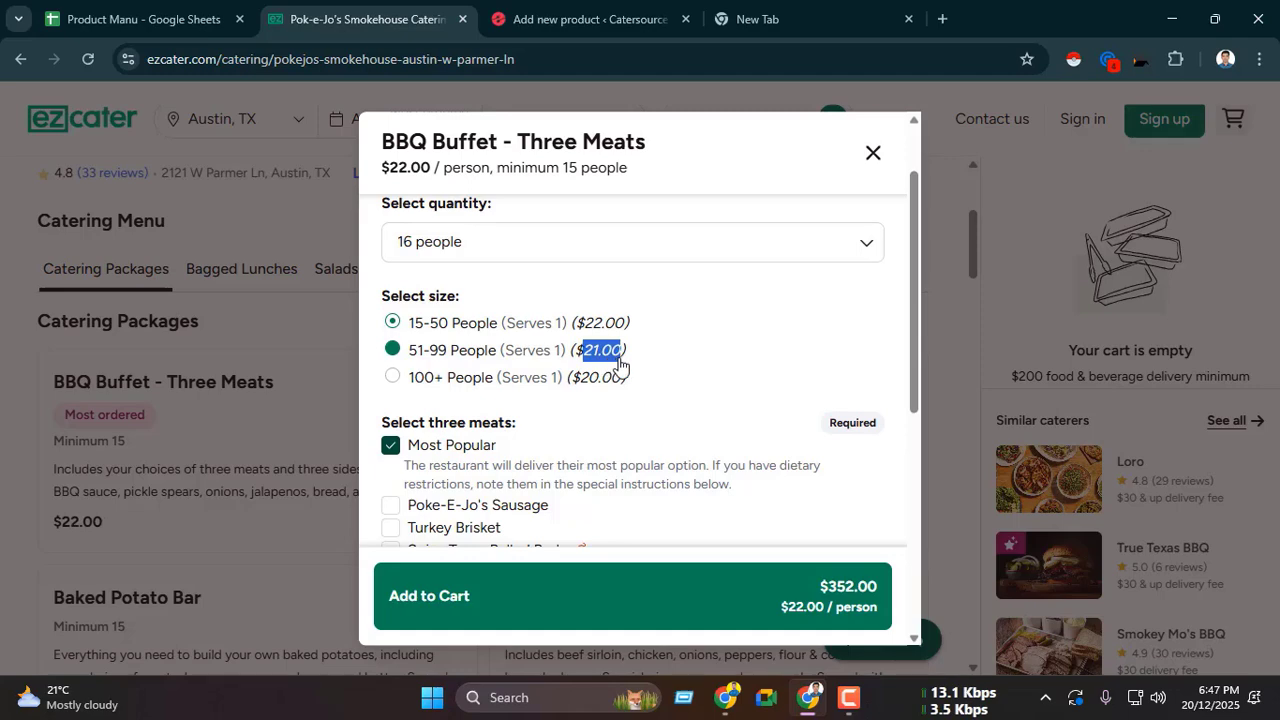
key(ctrl+c)
key(ctrl+Tab)
click(728, 420)
key(ctrl+v)
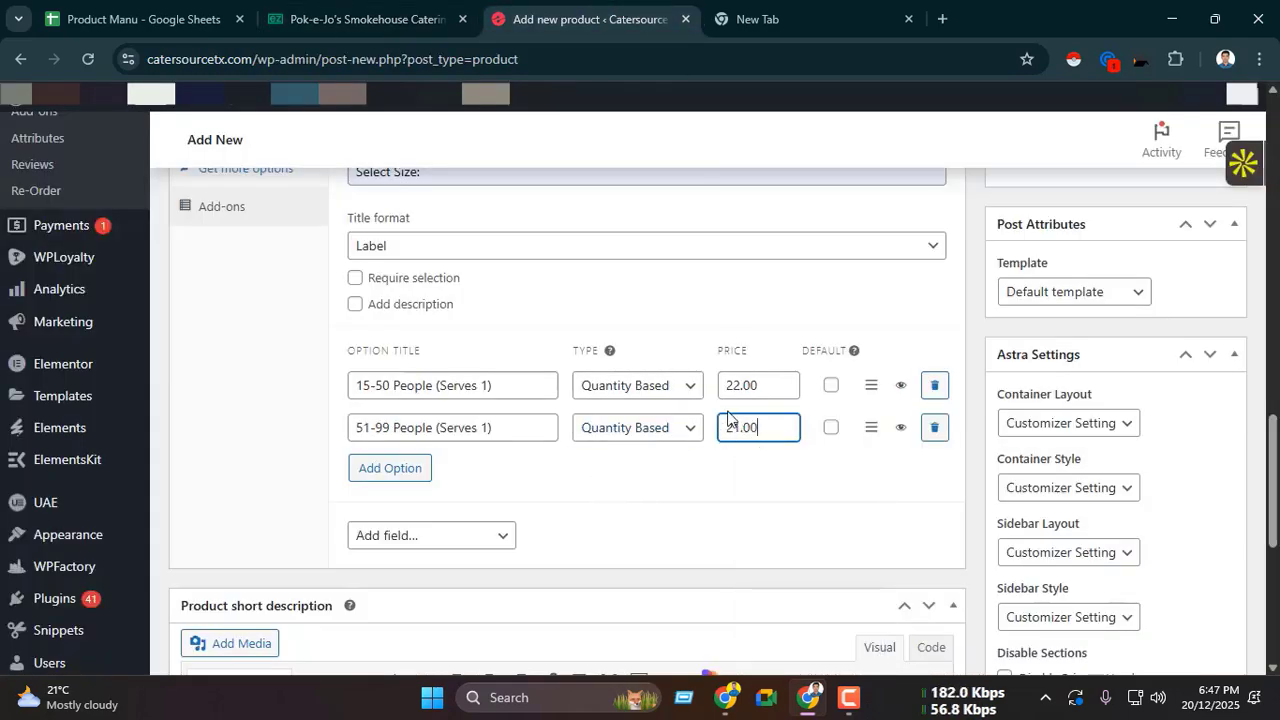
Step: Copy the third size choice from ezCater and add it as an option titled "100+ People (Serves 1)"
key(ctrl+shift+Tab)
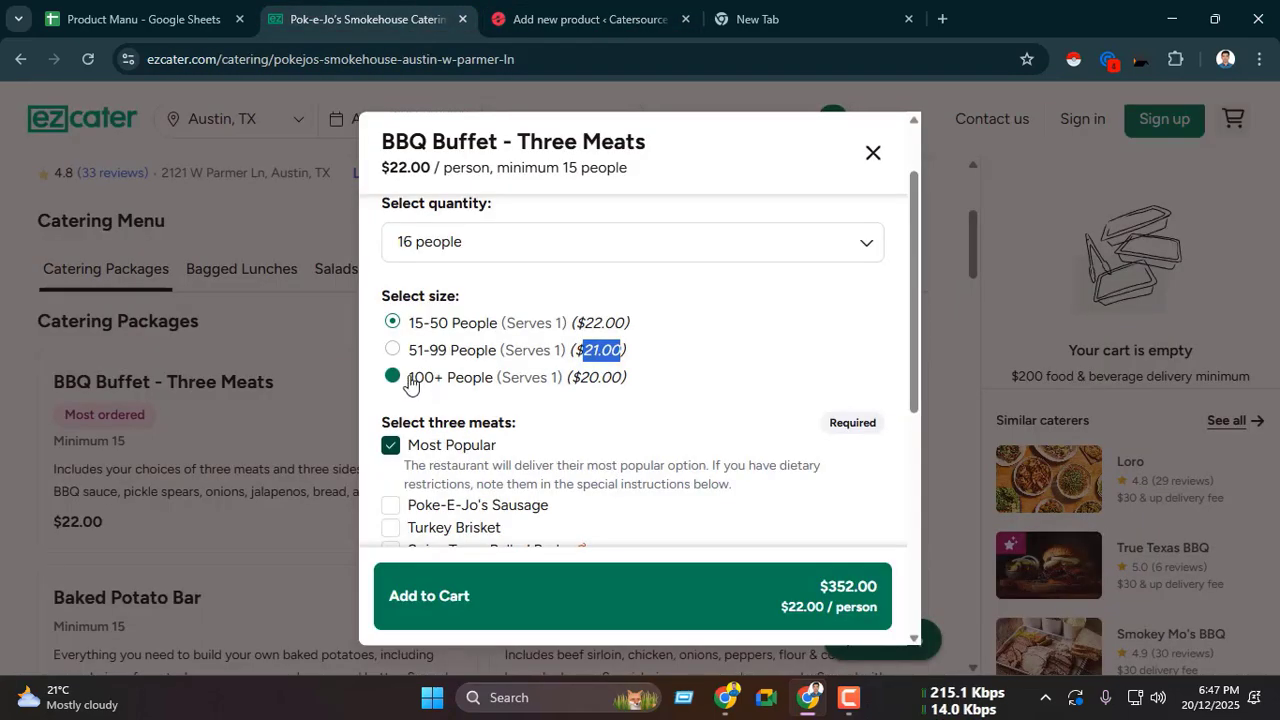
drag(410, 384, 569, 390)
key(ctrl+c)
key(ctrl+Tab)
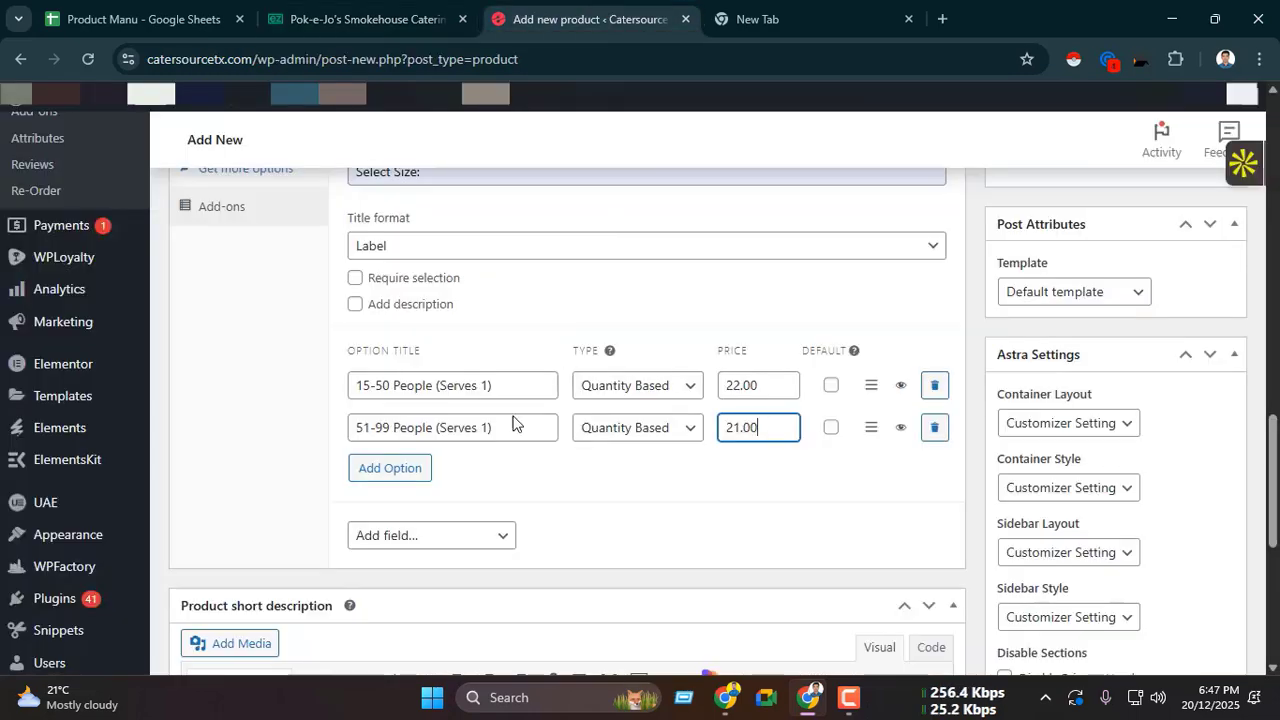
click(398, 469)
click(455, 467)
key(ctrl+v)
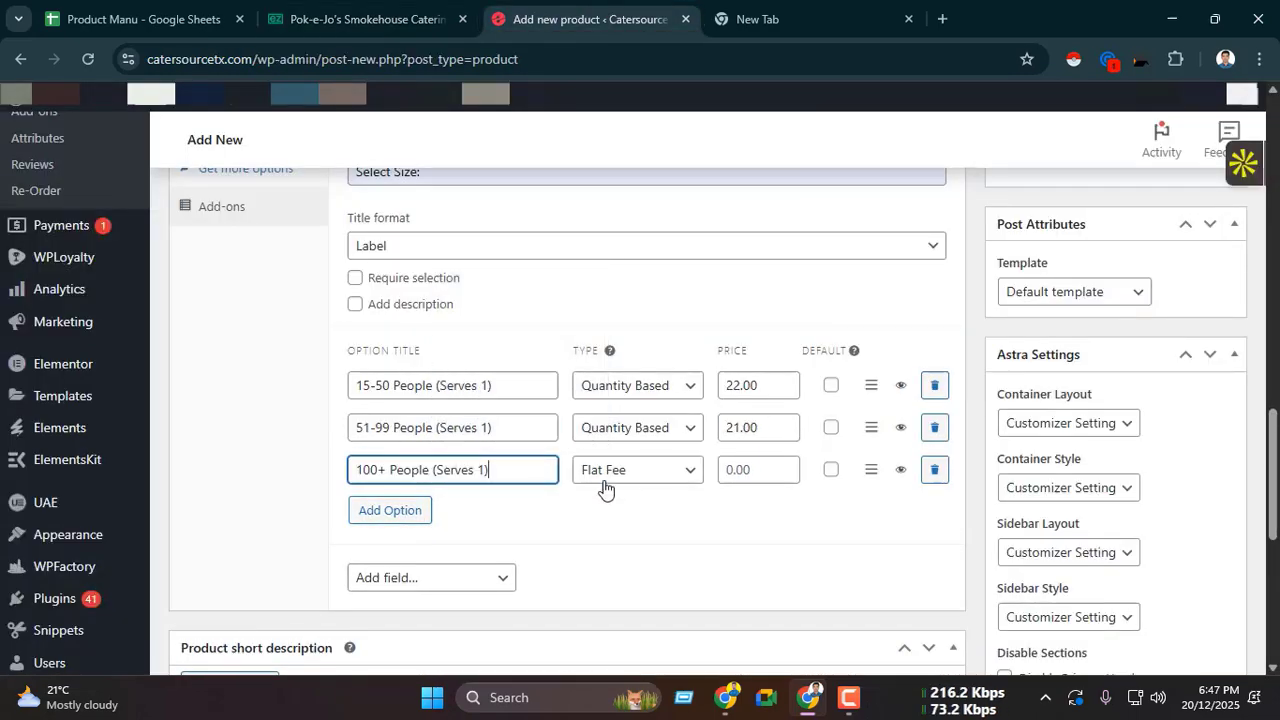
Step: Set the 100+ People option to Quantity Based and enter its ezCater price of 20.00
click(615, 476)
click(642, 518)
click(744, 466)
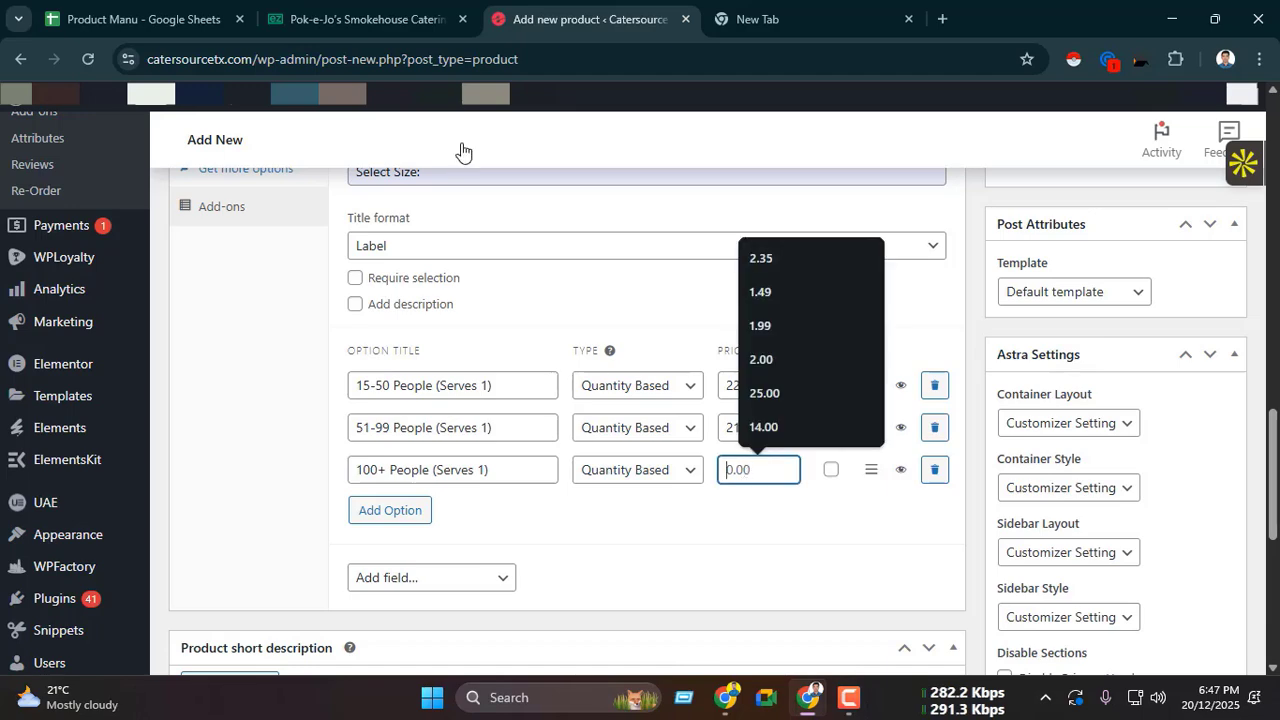
click(365, 18)
click(590, 383)
drag(579, 380, 620, 385)
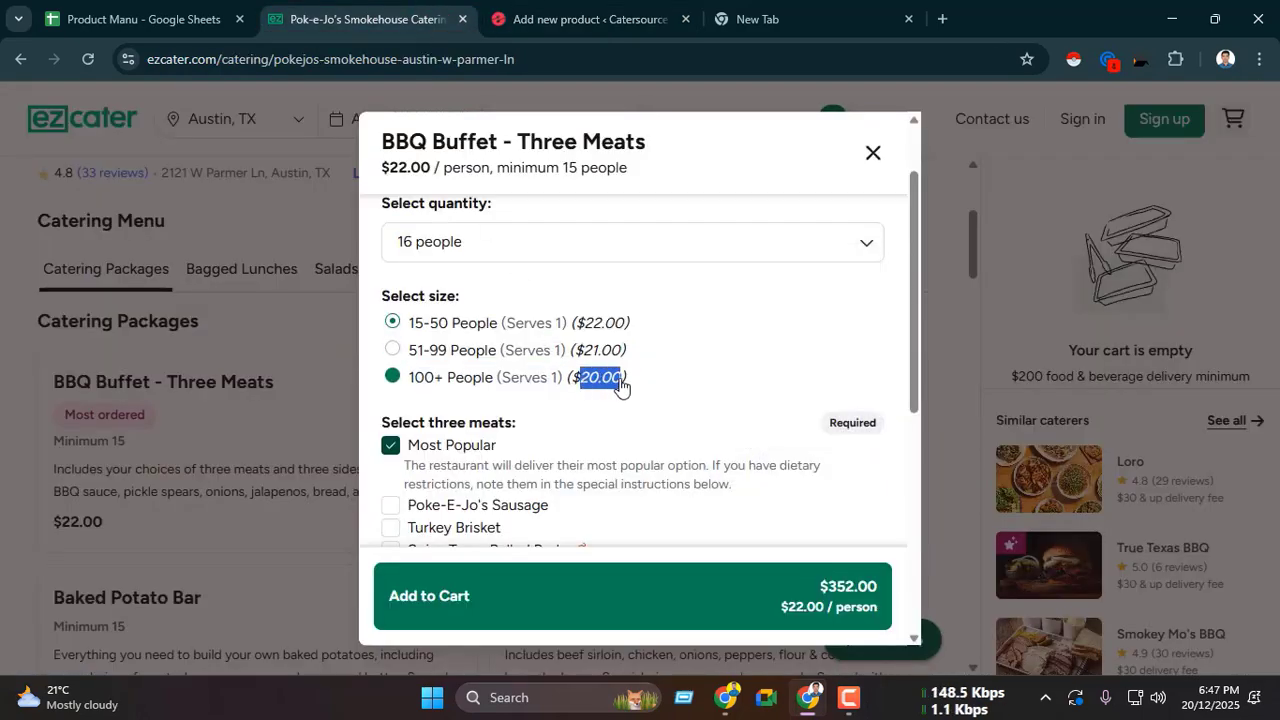
key(ctrl+c)
key(ctrl+Tab)
key(ctrl+v)
Step: Collapse the Select Size add-on and add another Checkboxes field below it
scroll(629, 471, down, 2)
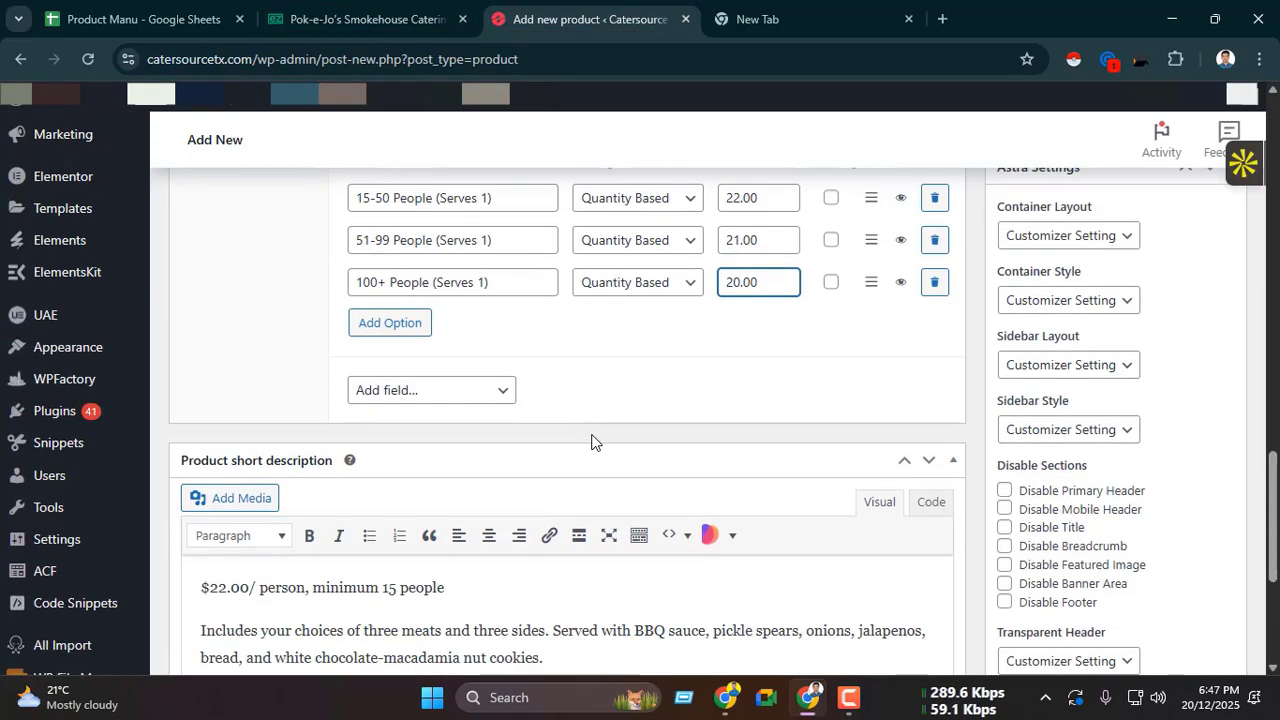
scroll(616, 337, up, 3)
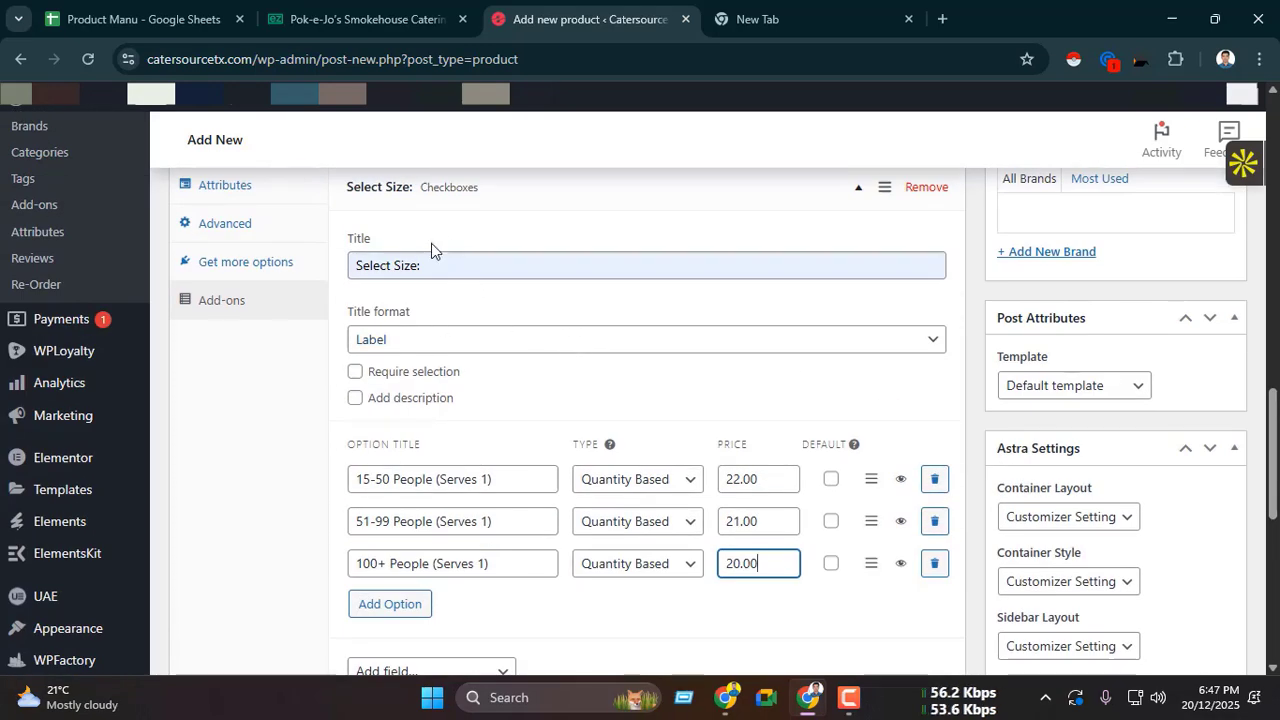
scroll(431, 250, up, 1)
click(597, 297)
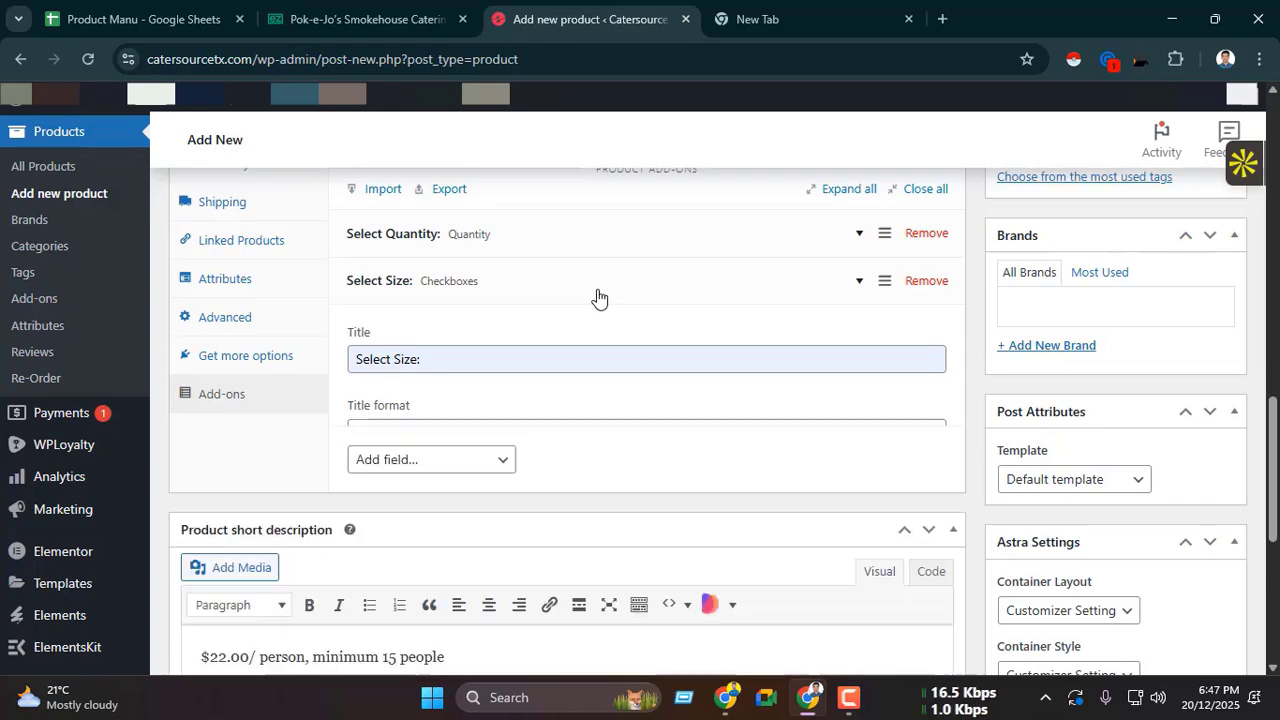
scroll(480, 277, down, 1)
click(443, 246)
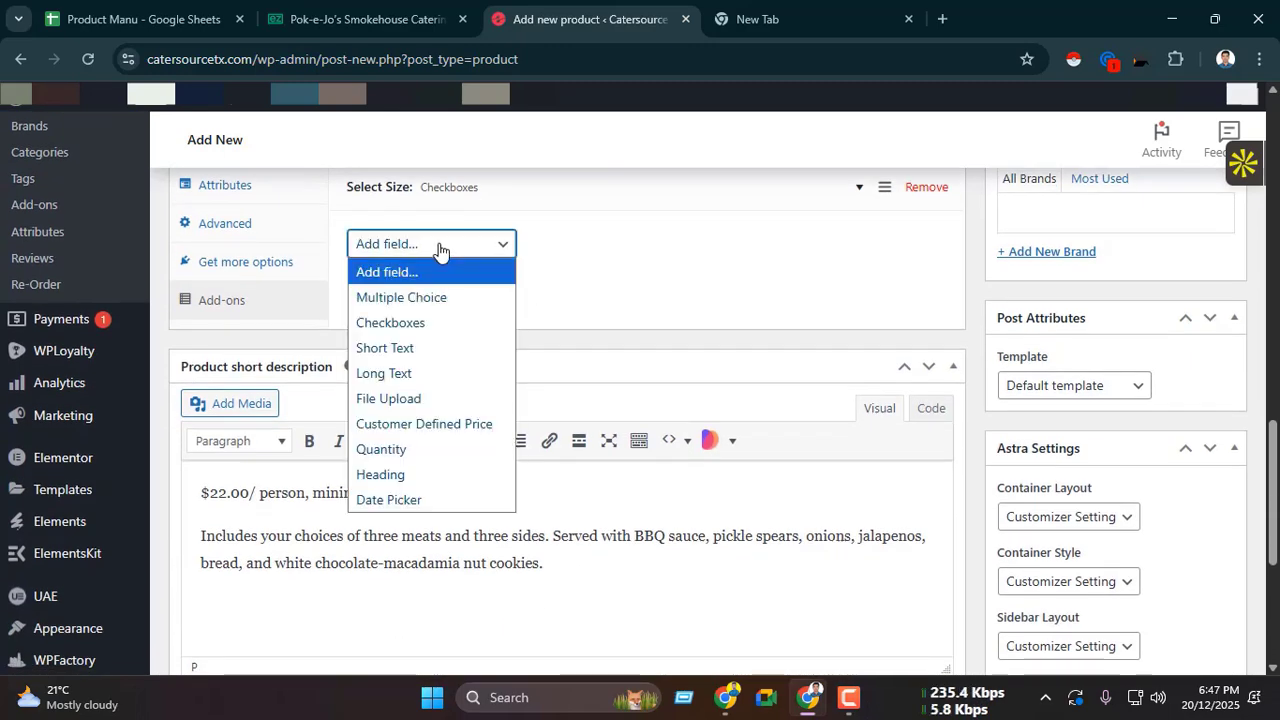
click(421, 323)
Step: Title the new add-on "Select three meats:" from the ezCater heading and check whether ezCater requires that selection
click(370, 19)
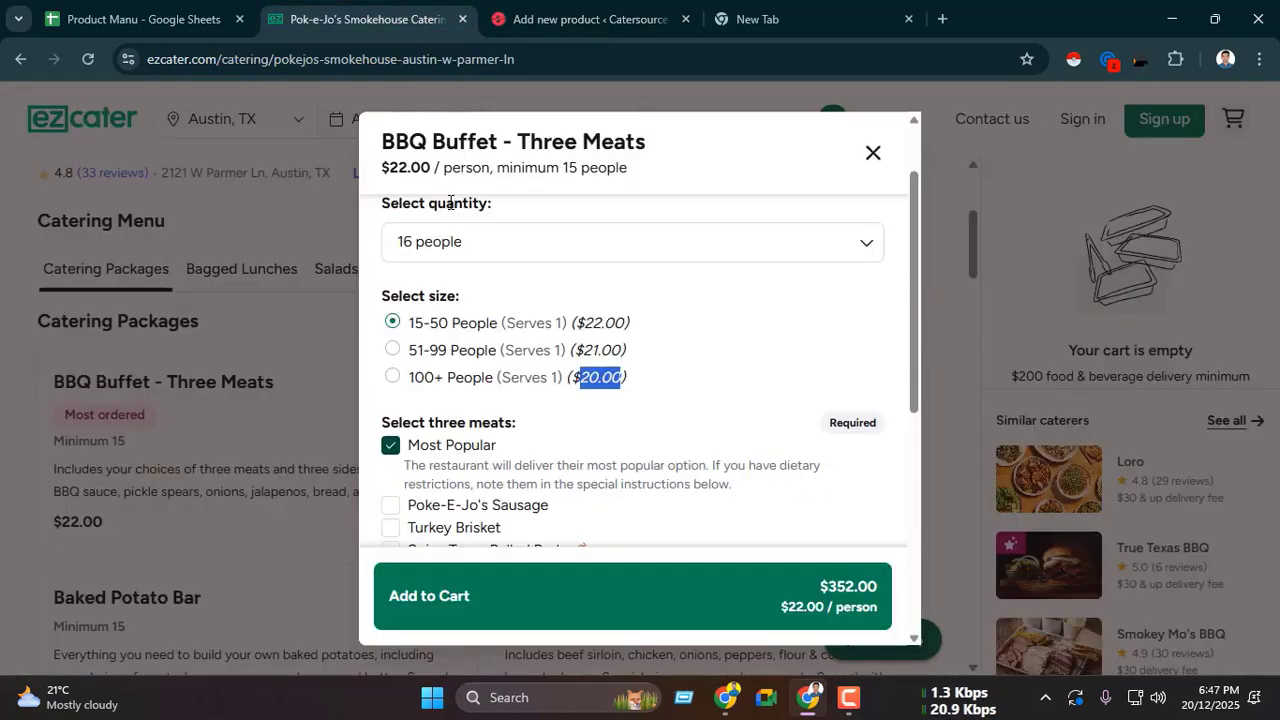
scroll(480, 360, down, 1)
drag(381, 323, 523, 332)
click(570, 20)
click(437, 314)
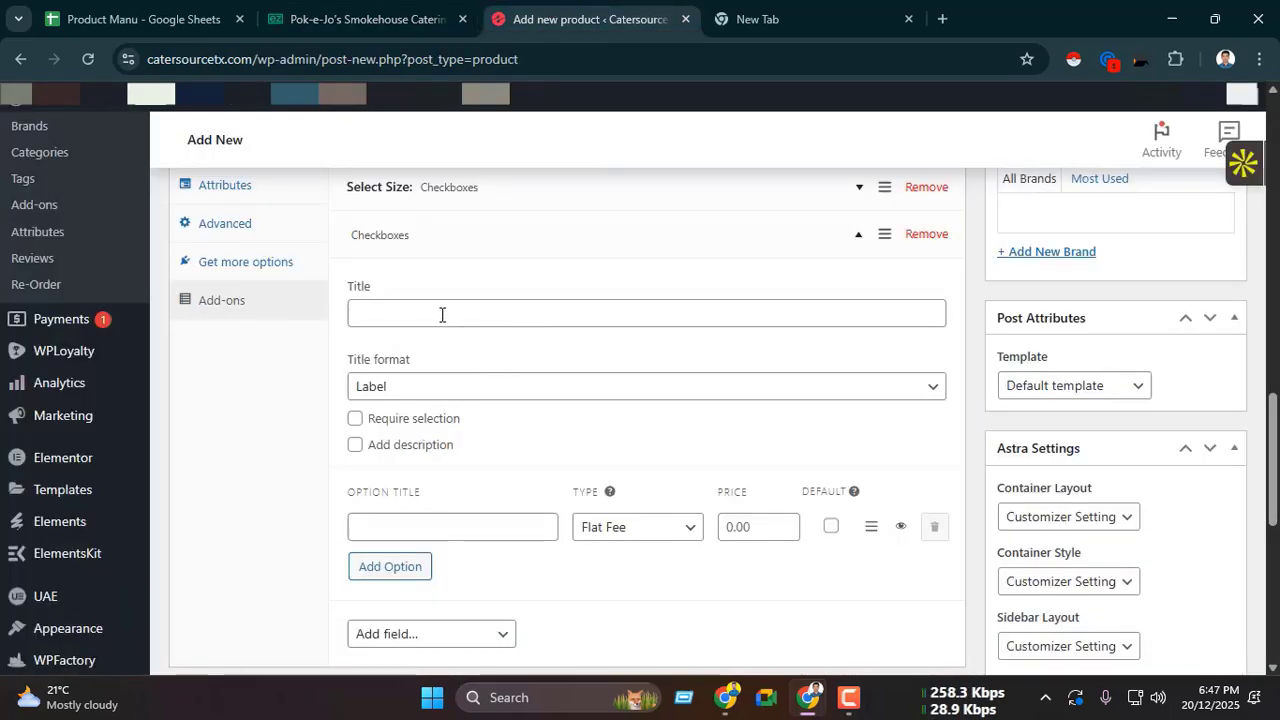
key(ctrl+v)
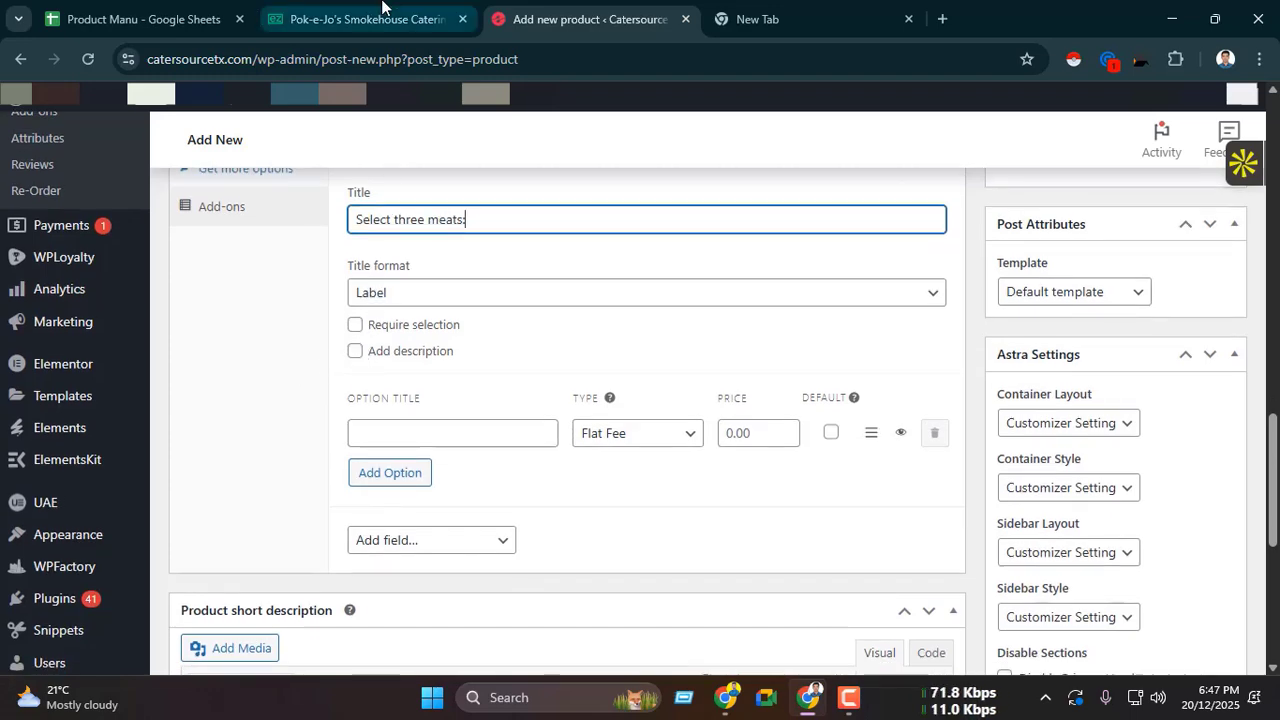
click(365, 18)
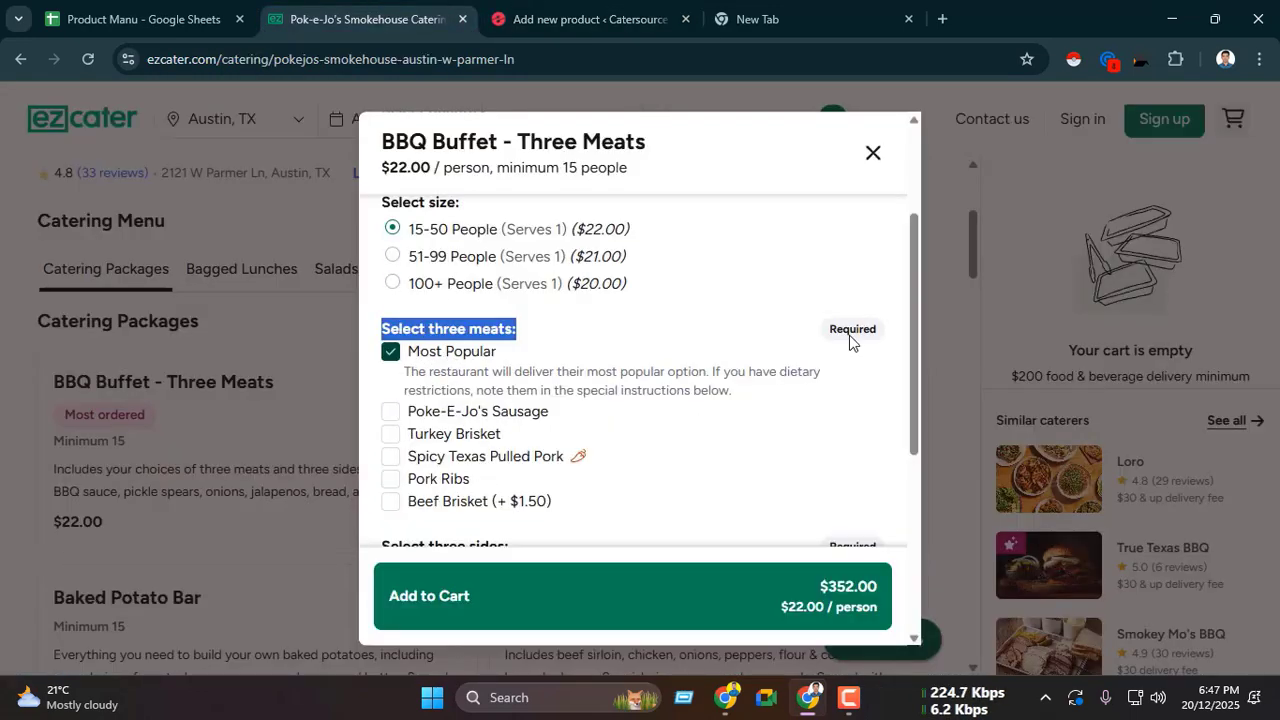
click(580, 18)
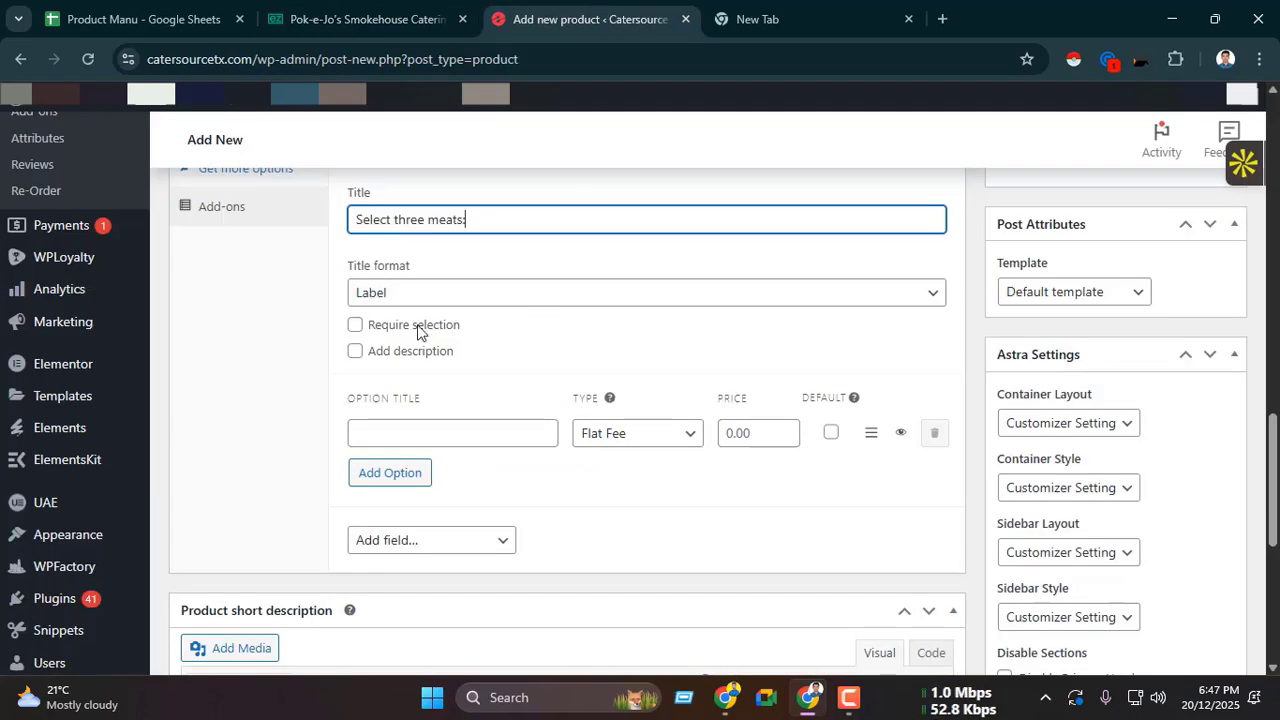
Step: Require a selection for the three meats add-on and title its first option "Most Popular", copied from ezCater
click(355, 325)
scroll(306, 394, down, 2)
click(365, 18)
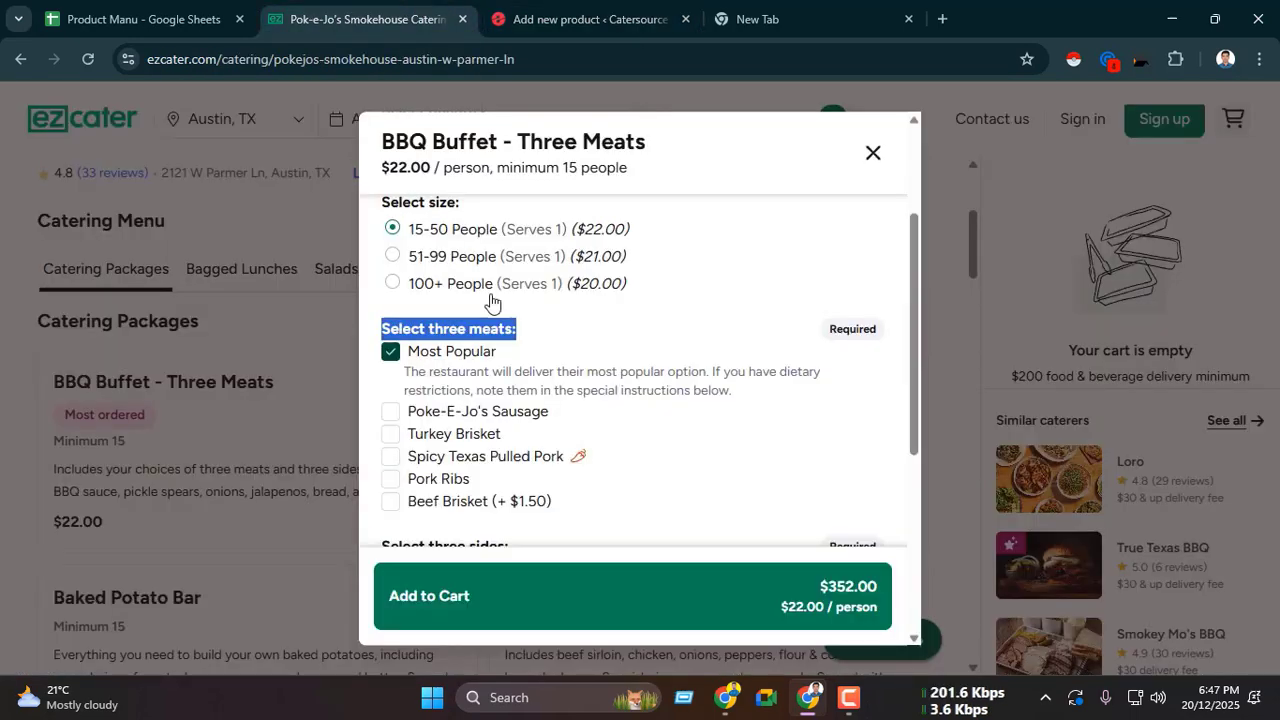
drag(411, 368, 500, 366)
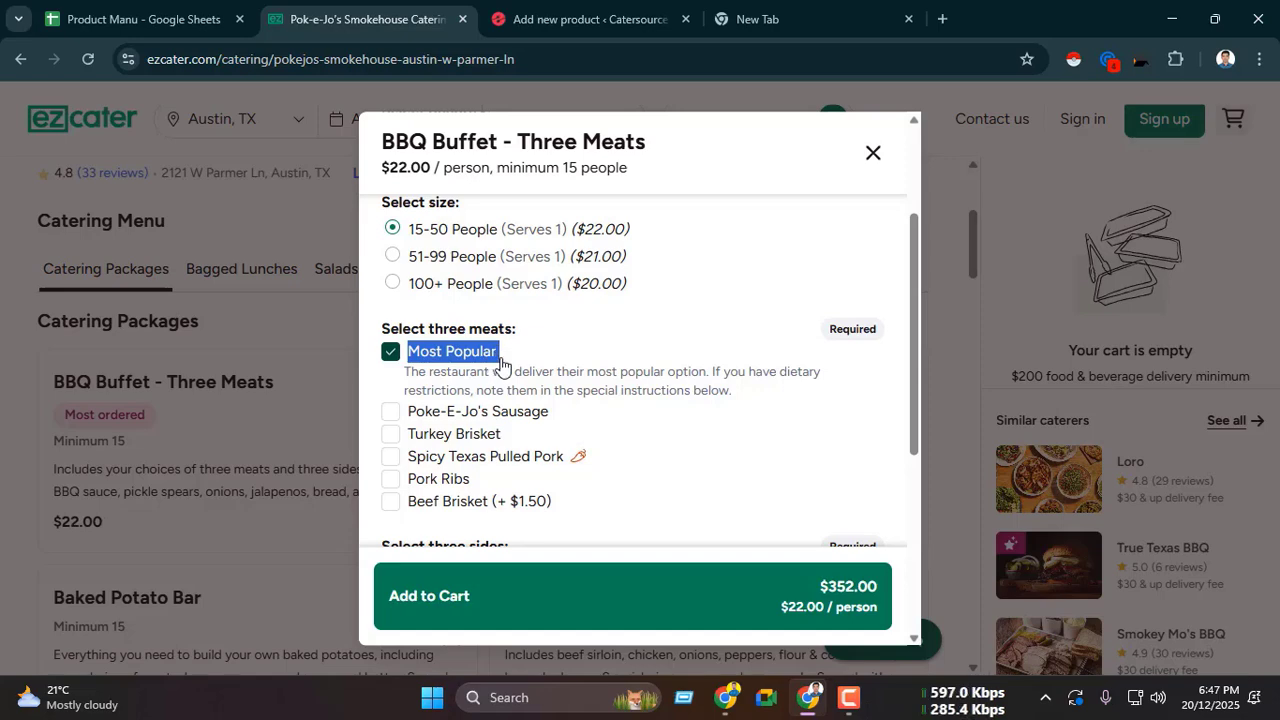
click(558, 14)
click(452, 345)
key(ctrl+v)
Step: Copy the next meat choice from ezCater and add it as an option titled "Poke-E-Jo's Sausage"
key(ctrl+shift+Tab)
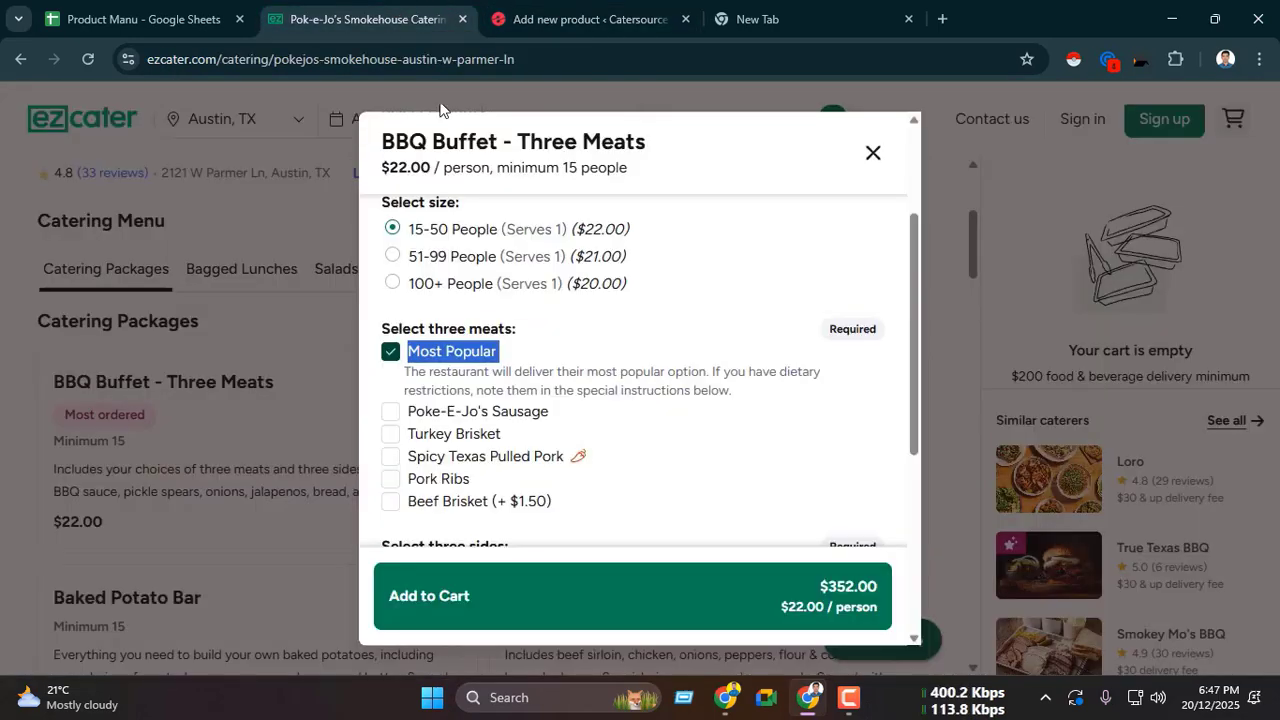
drag(409, 413, 522, 428)
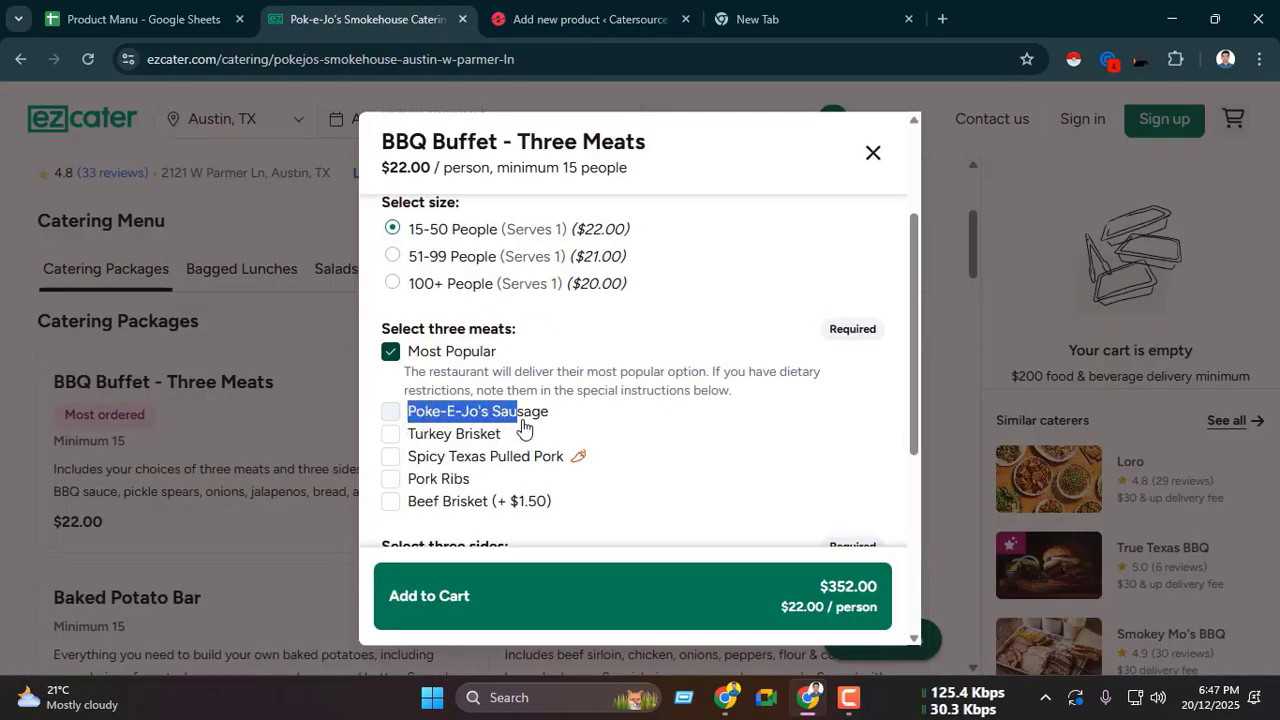
click(561, 6)
click(428, 385)
key(ctrl+v)
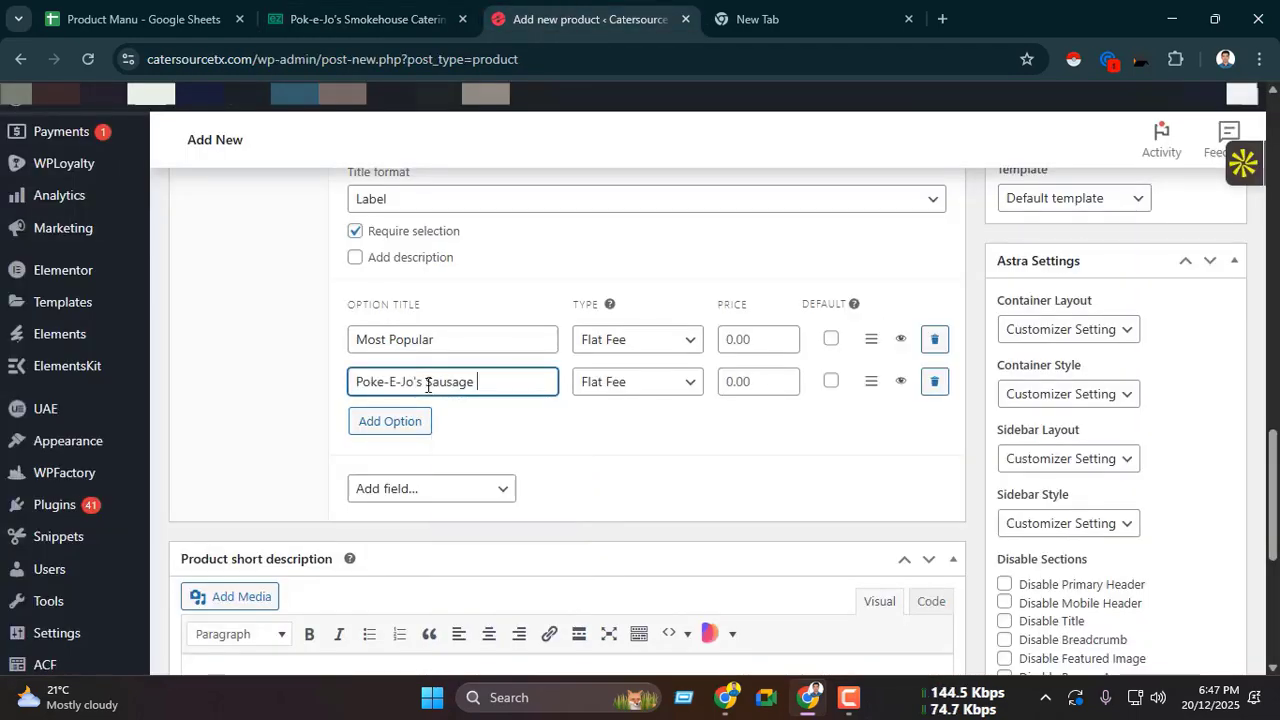
Step: Copy the third meat choice from ezCater and add it as an option titled "Turkey Brisket"
key(ctrl+shift+Tab)
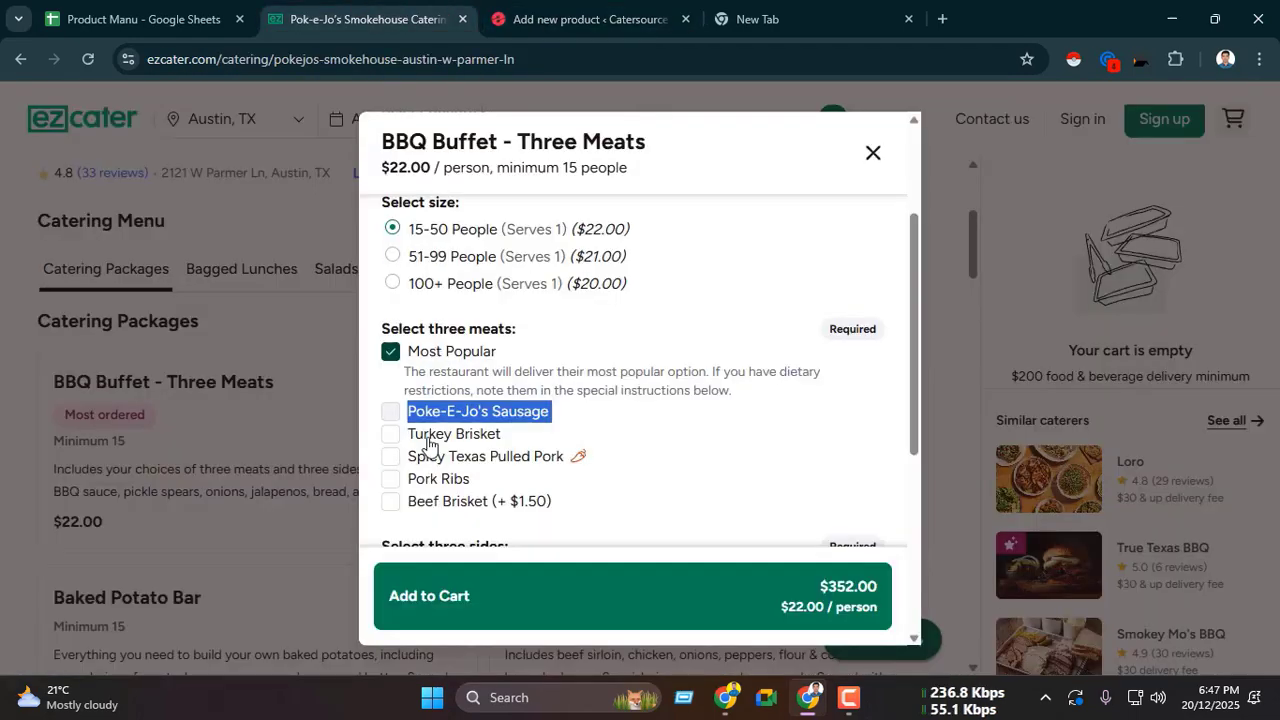
drag(408, 435, 478, 444)
key(ctrl+c)
key(ctrl+Tab)
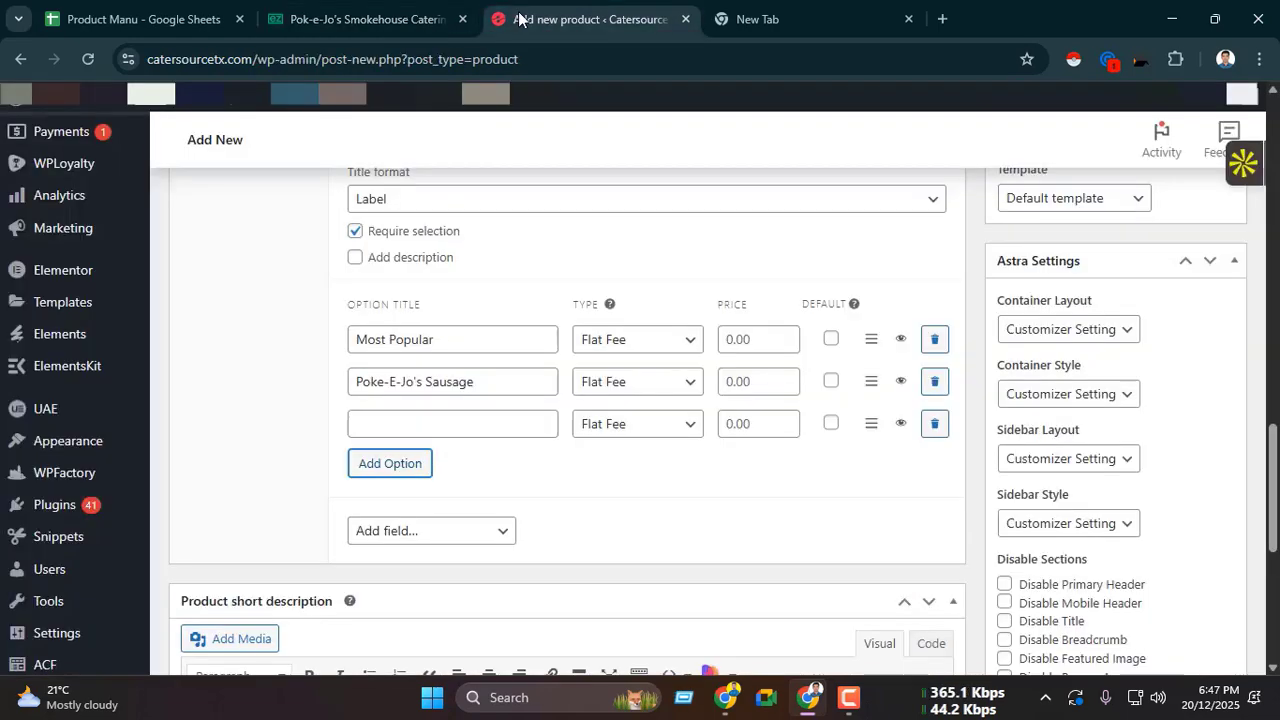
click(413, 330)
key(ctrl+v)
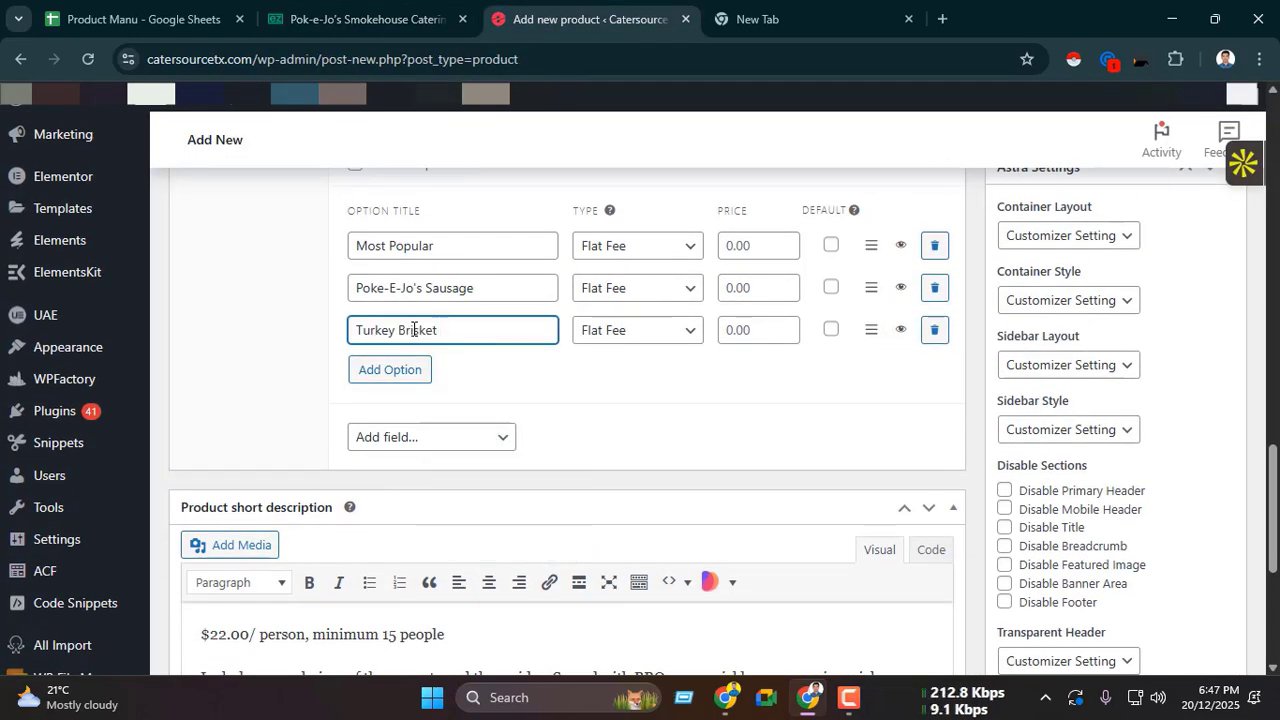
Step: Copy the fourth meat choice from ezCater and add it as an option titled "Spicy Texas Pulled Pork"
key(ctrl+shift+Tab)
scroll(416, 384, down, 2)
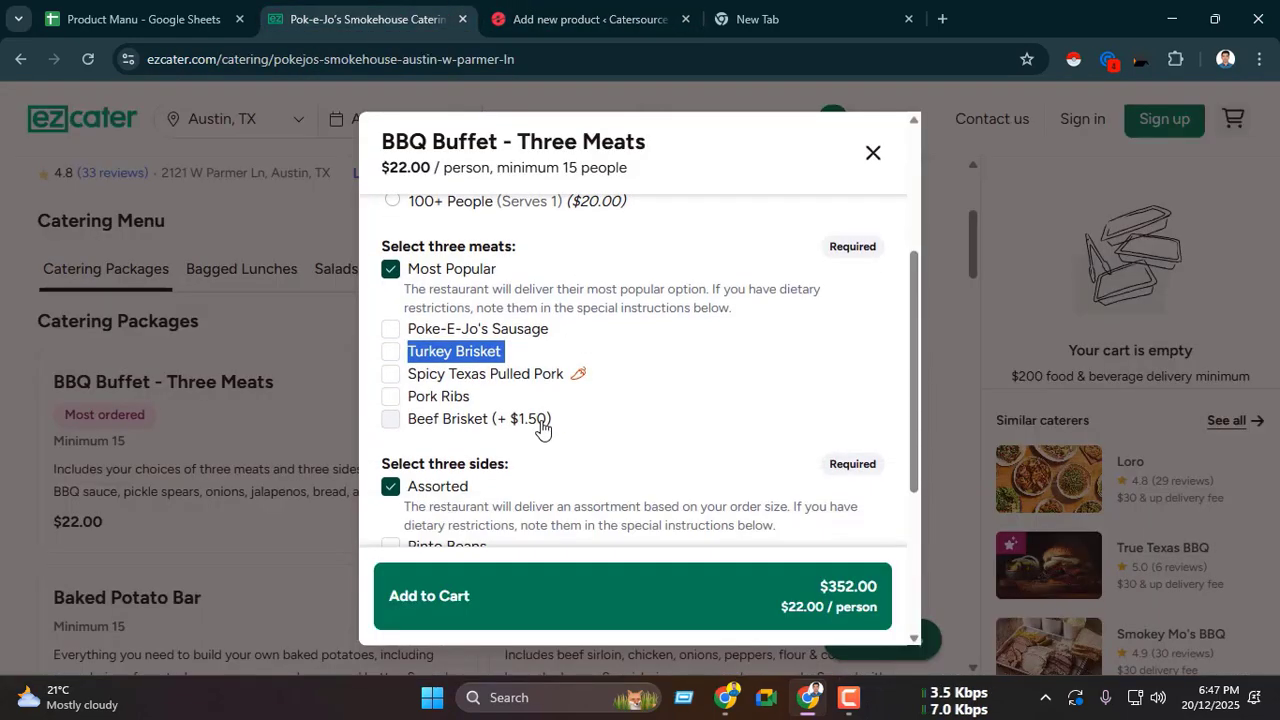
drag(404, 364, 561, 375)
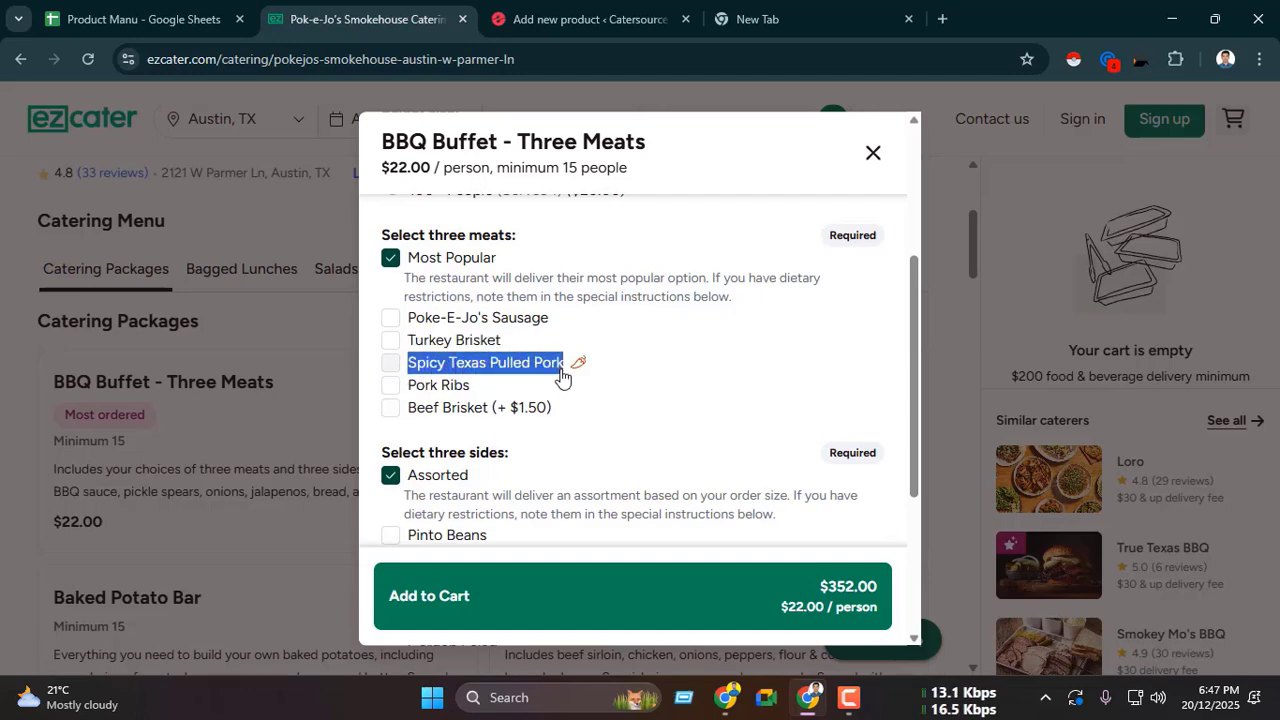
key(ctrl+c)
key(ctrl+Tab)
click(418, 391)
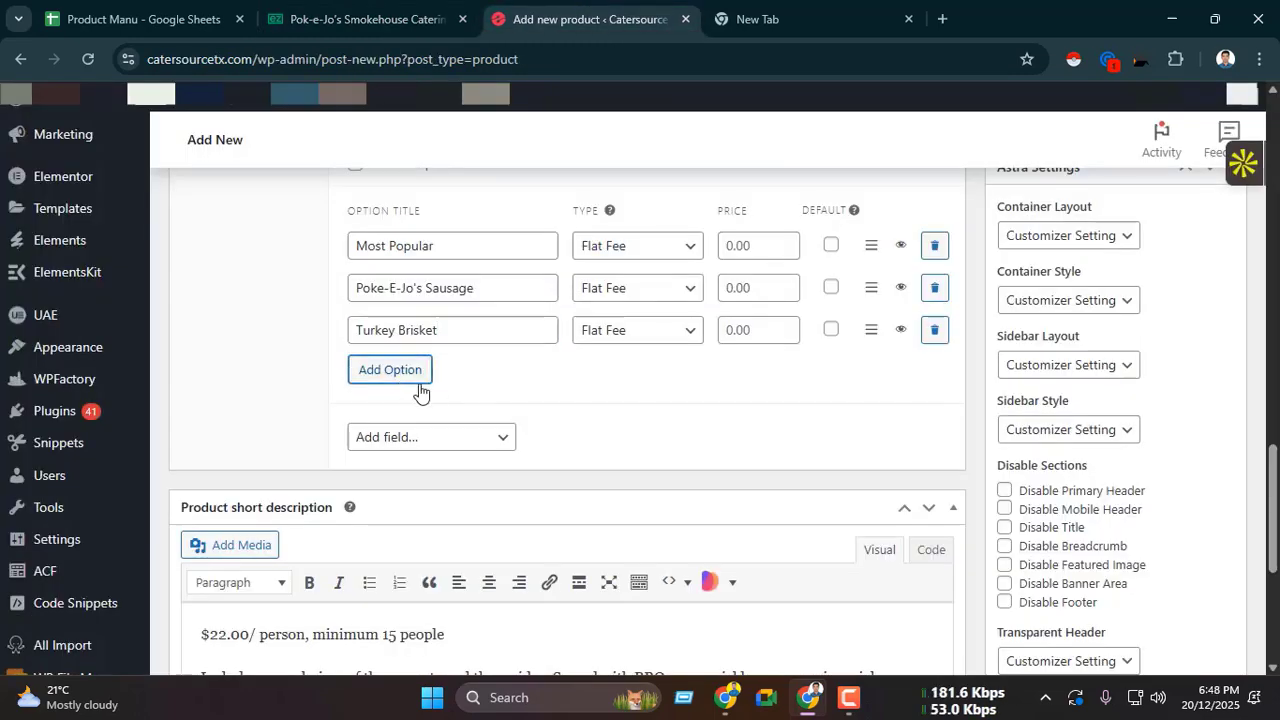
click(434, 374)
key(ctrl+v)
Step: Search Google for "spyce emoji" and append the red chili pepper emoji to the Spicy Texas Pulled Pork option title
key(ctrl+shift+Tab)
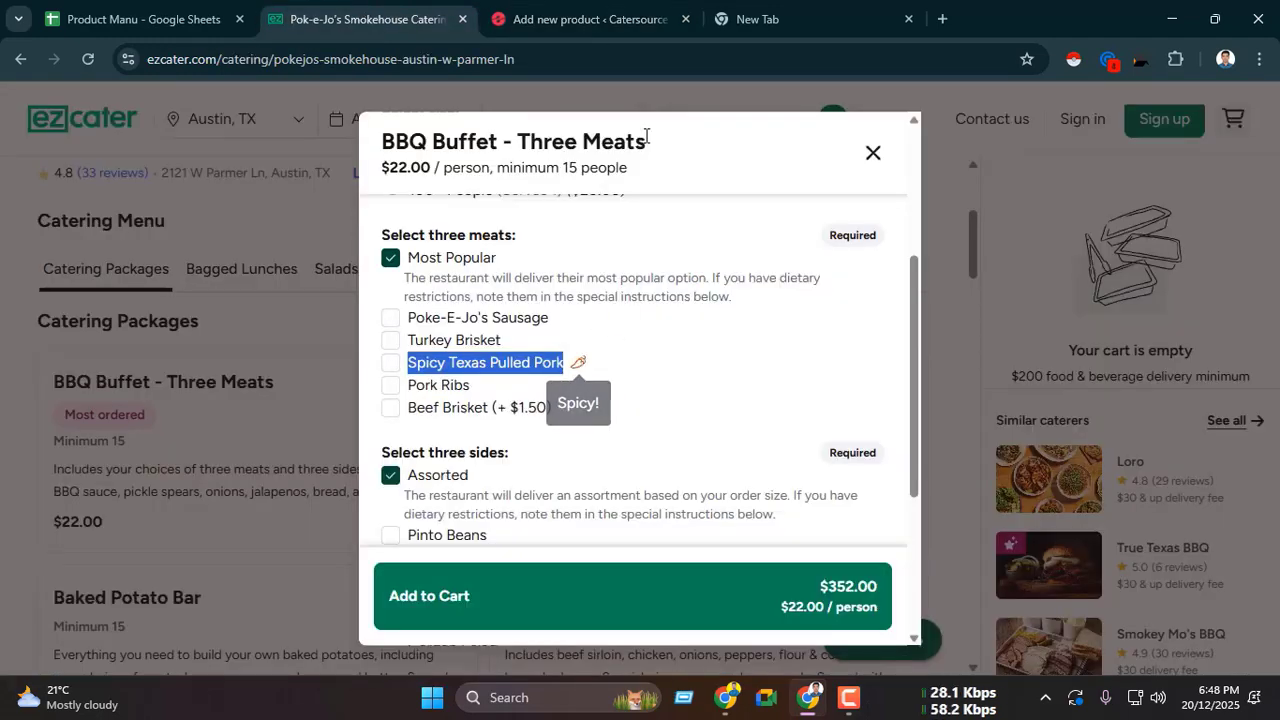
click(780, 12)
text(spy)
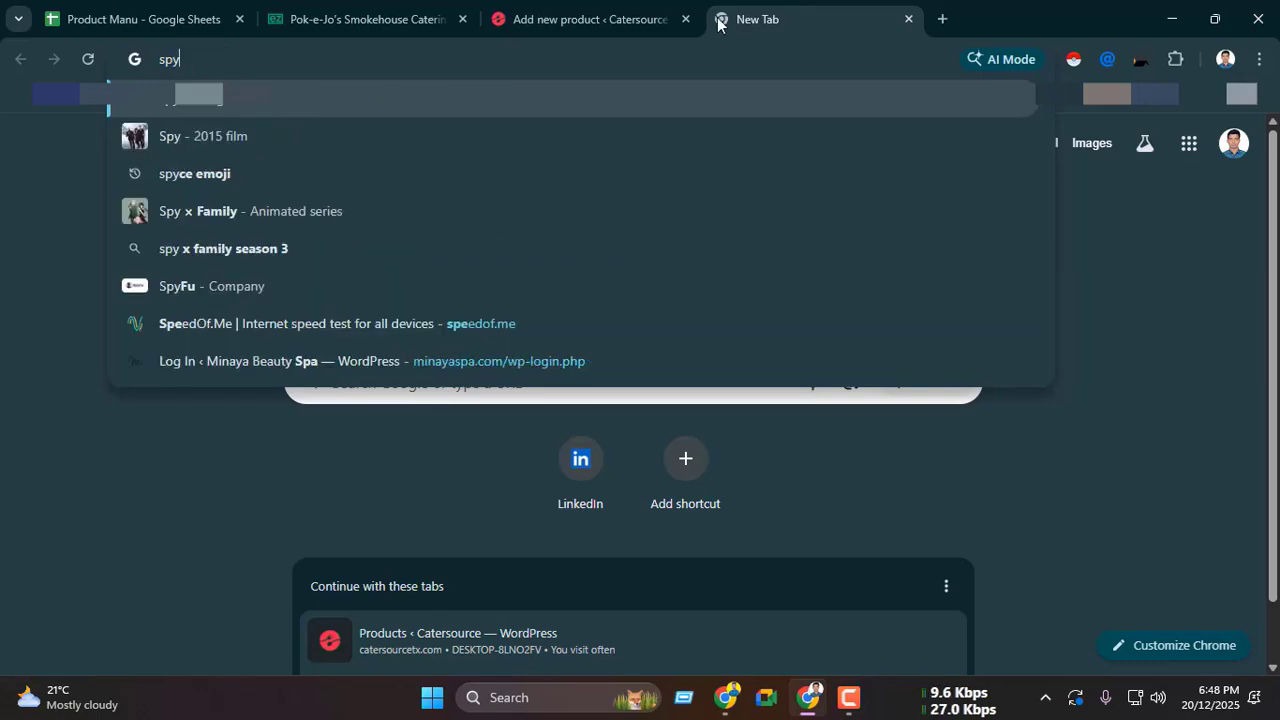
click(261, 171)
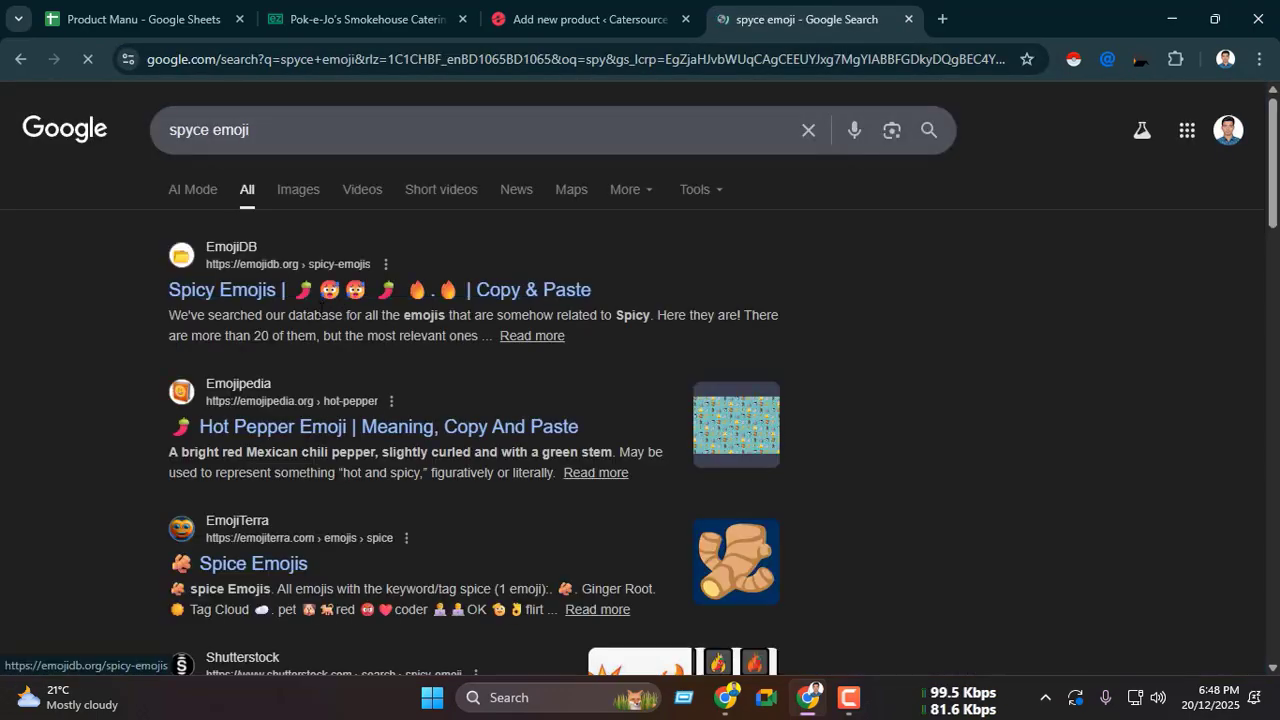
scroll(167, 424, down, 7)
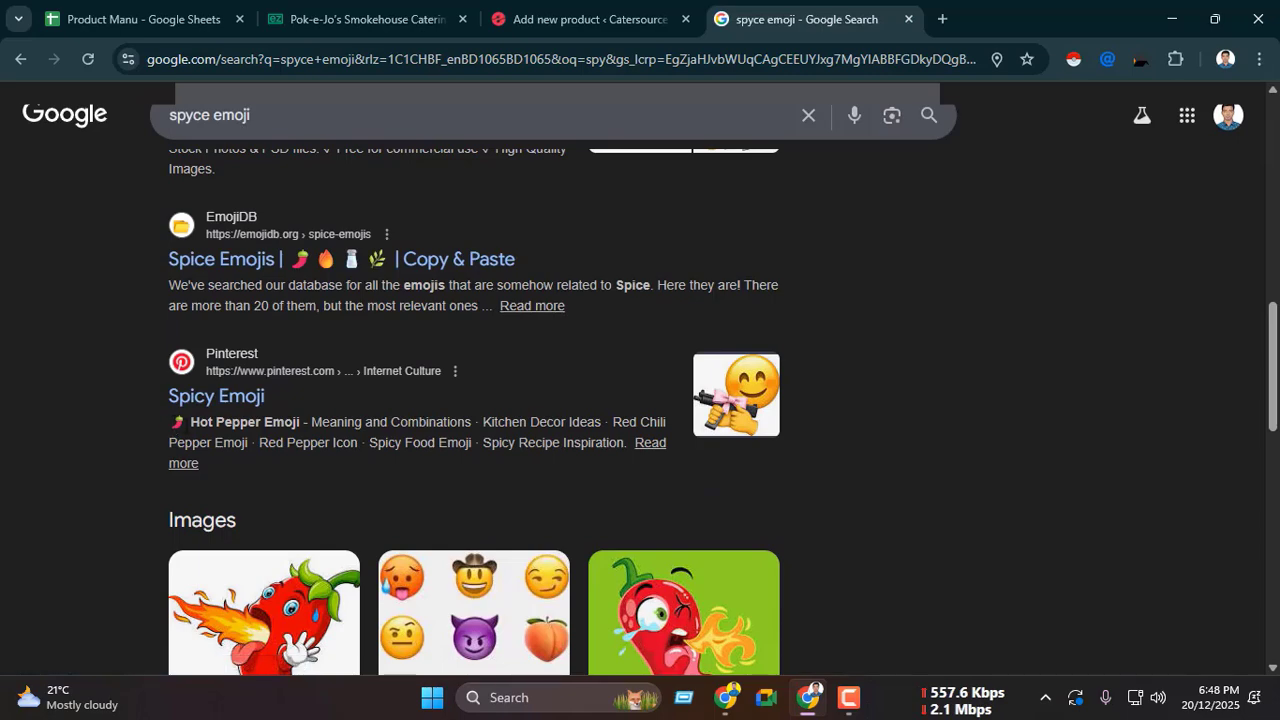
click(540, 18)
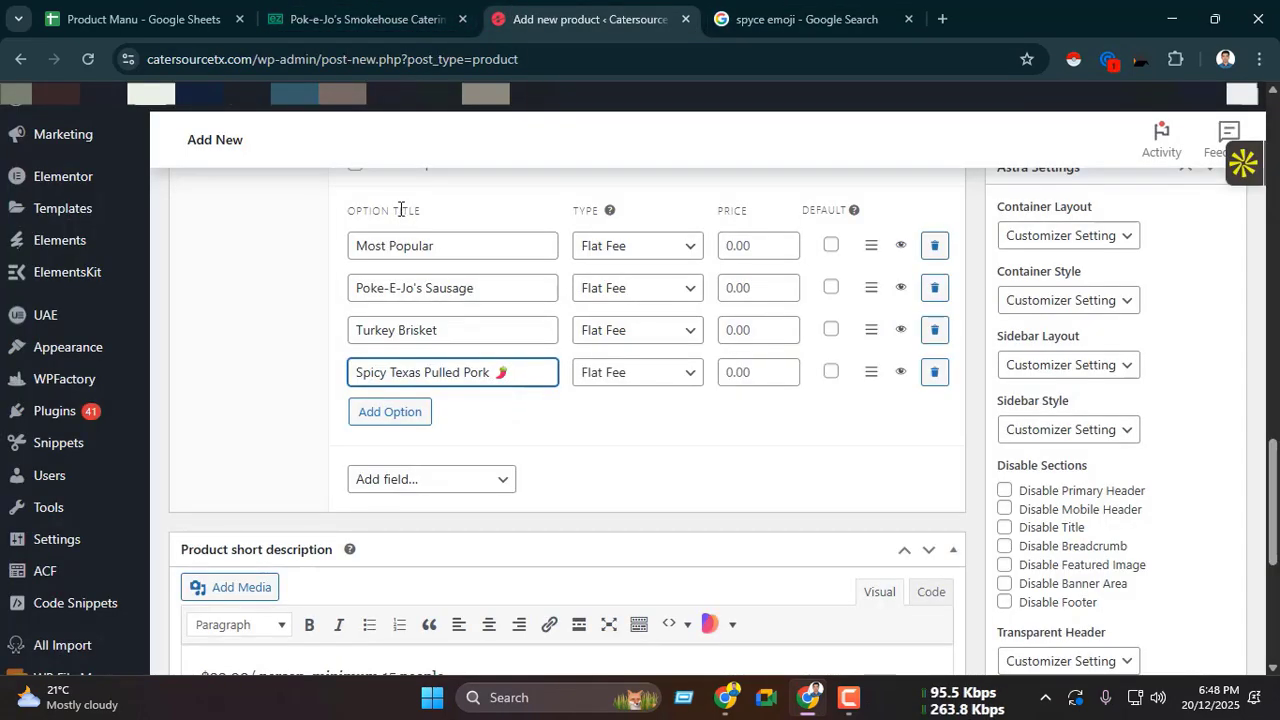
key(BackSpace)
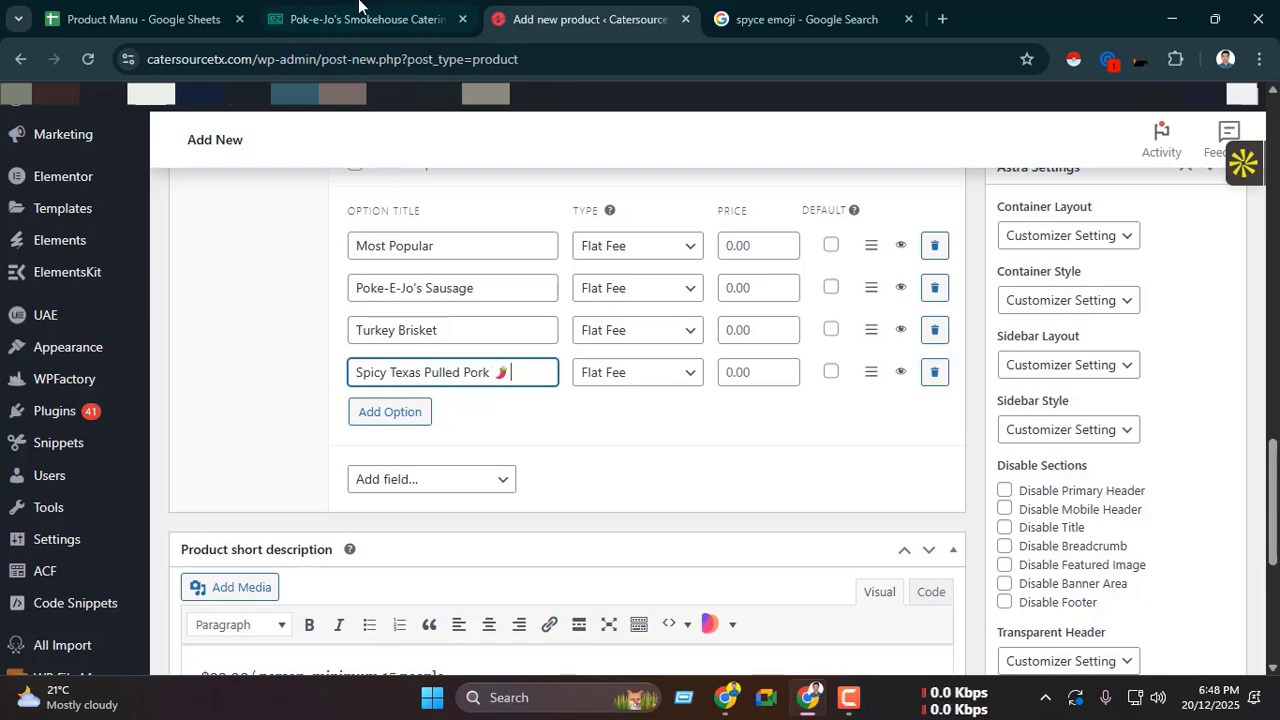
Step: Copy the fifth meat choice from ezCater and add it as an option titled "Pork Ribs"
click(358, 4)
scroll(470, 288, down, 1)
drag(406, 291, 462, 303)
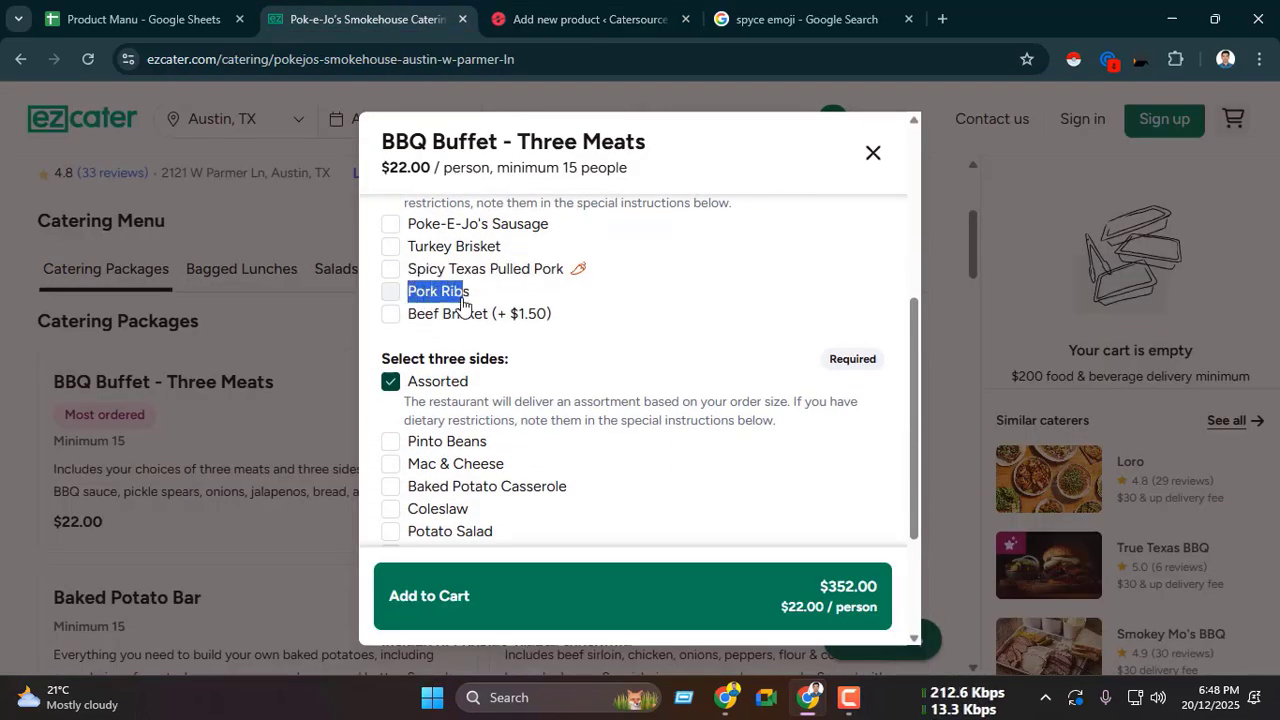
click(580, 18)
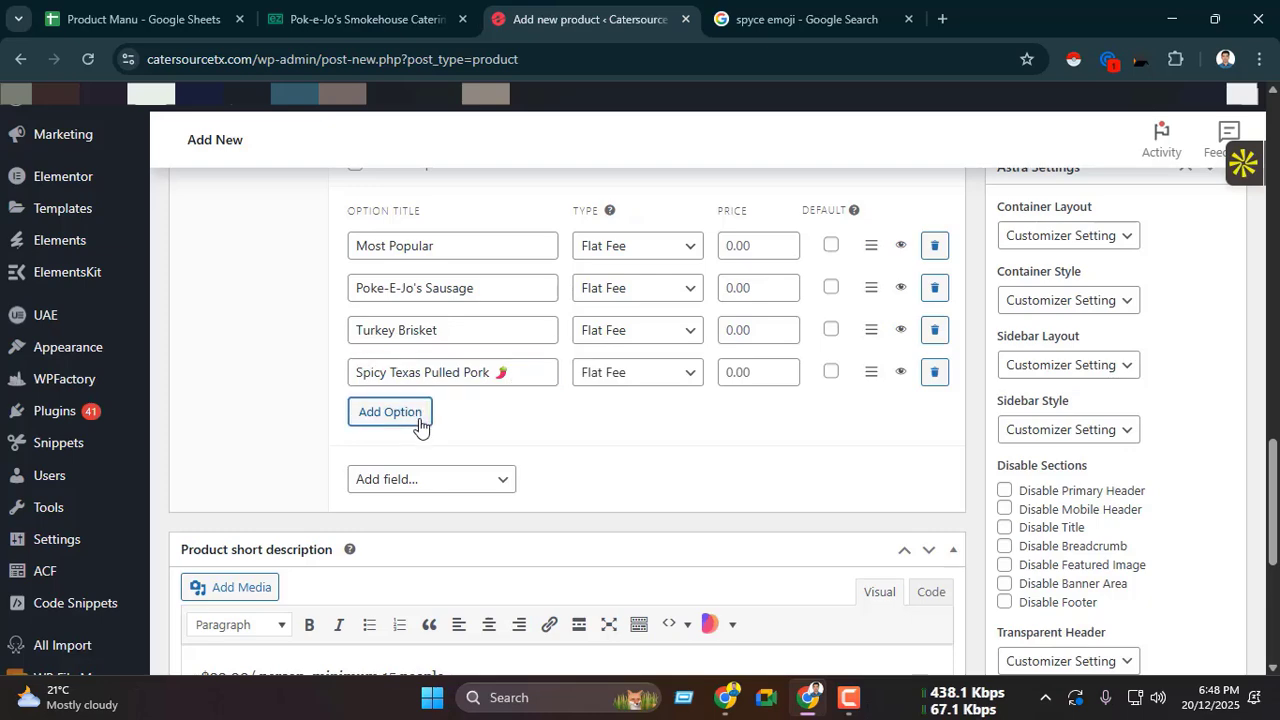
click(432, 413)
key(ctrl+v)
Step: Copy the last meat's name from ezCater without its surcharge and add it as an option titled "Beef Brisket"
key(ctrl+shift+Tab)
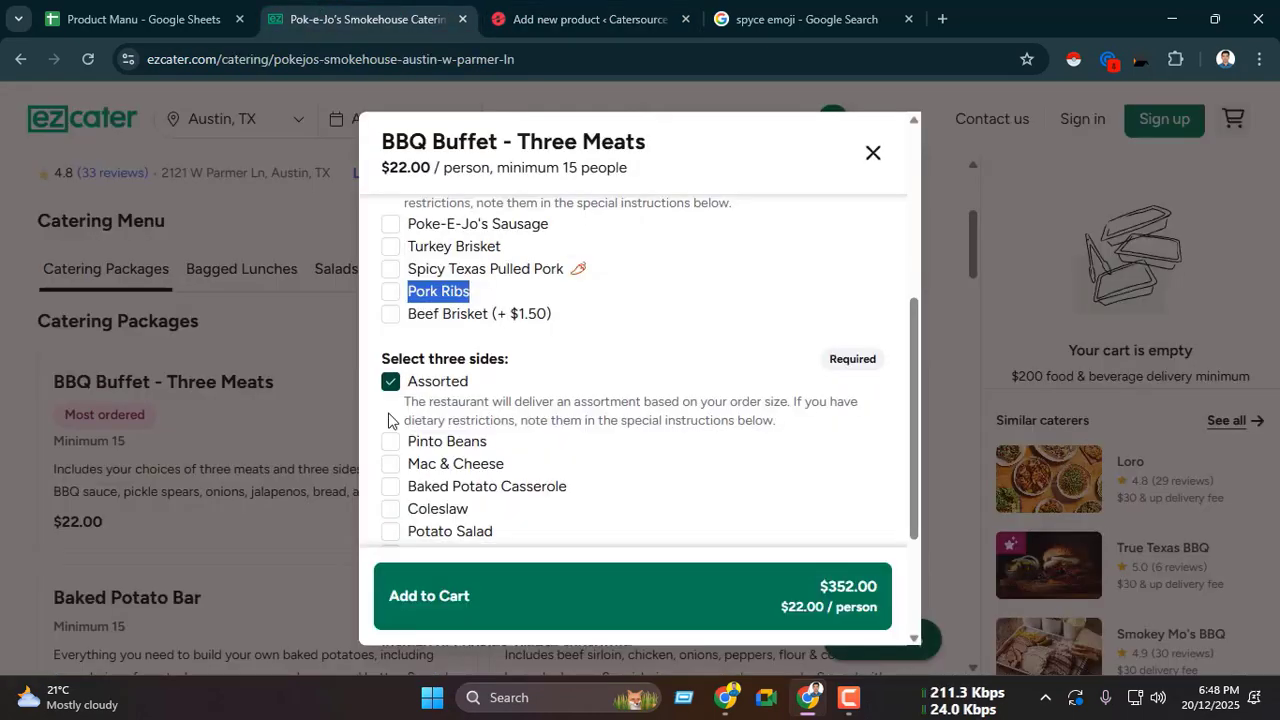
drag(409, 321, 484, 324)
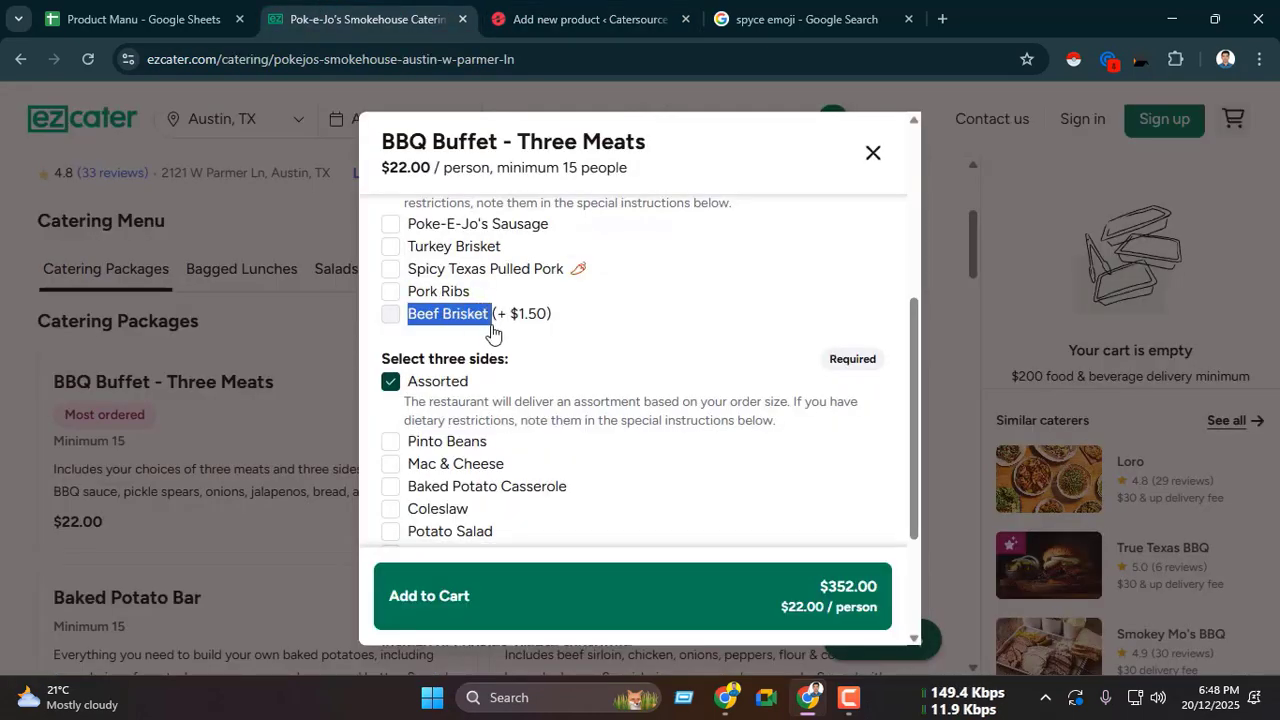
key(ctrl+Tab)
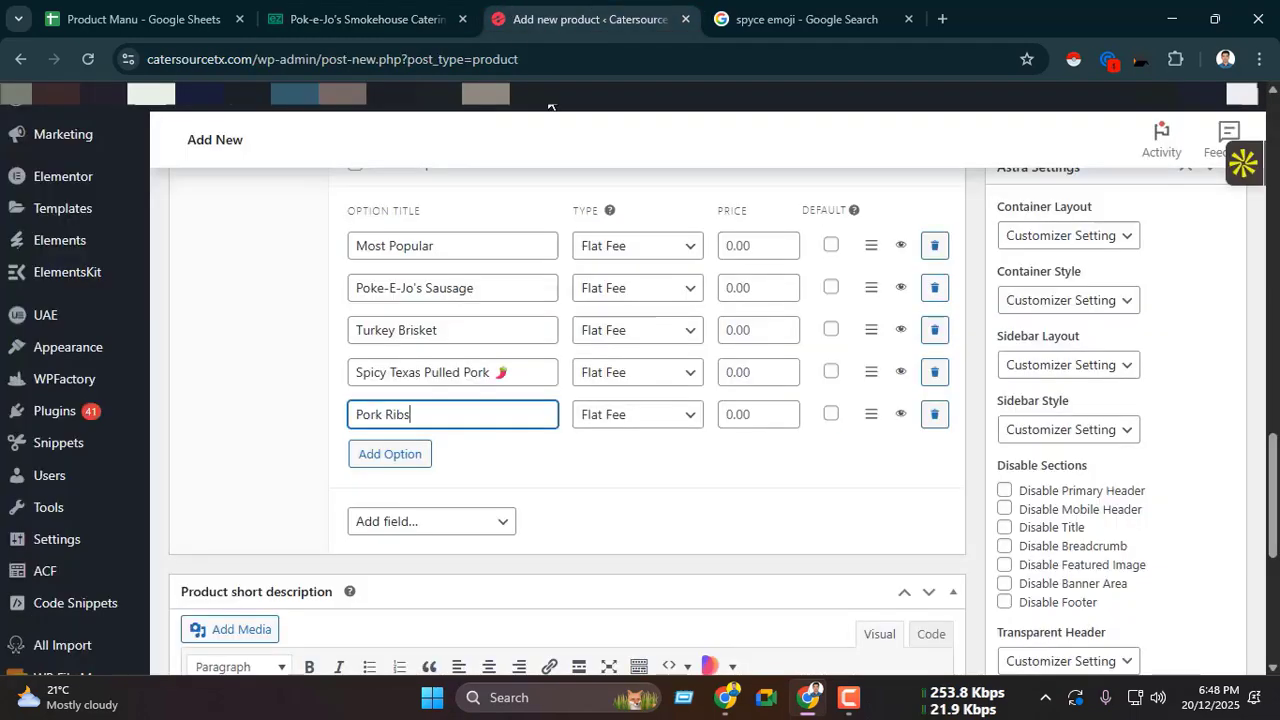
click(432, 455)
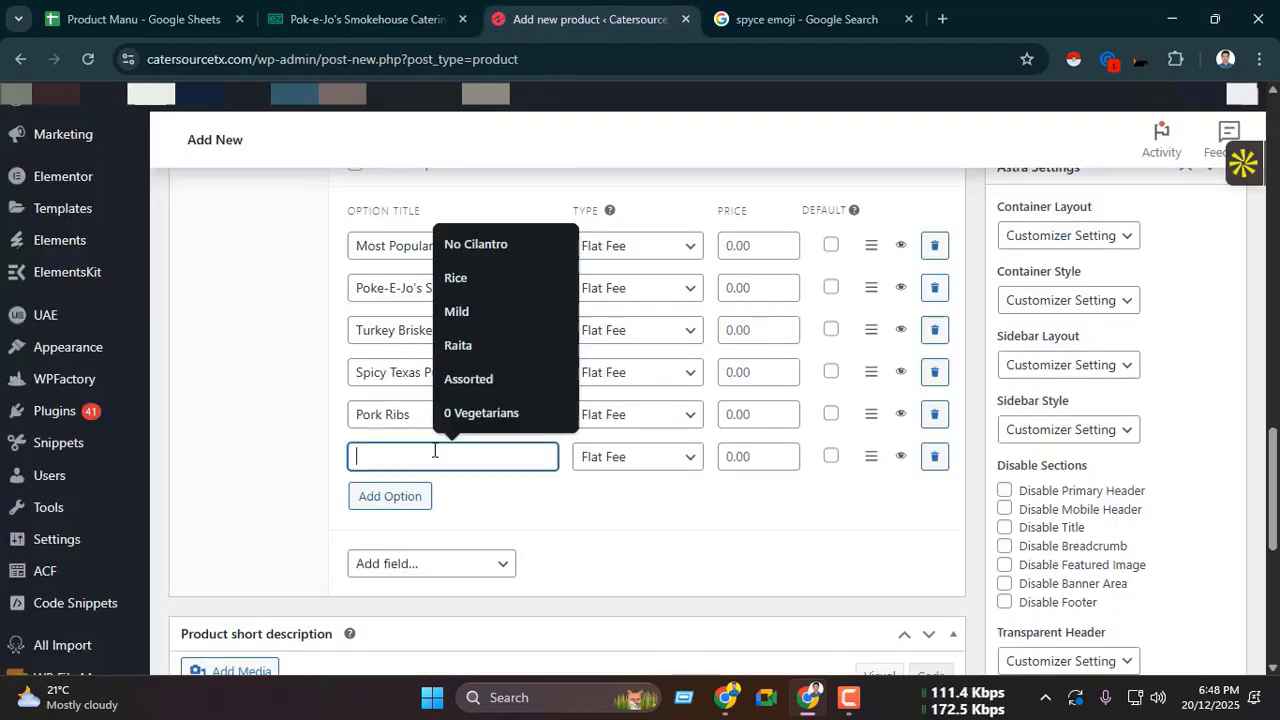
key(ctrl+v)
Step: Set the Beef Brisket option to Quantity Based and enter its ezCater surcharge of 1.50 as the price
click(610, 457)
click(622, 512)
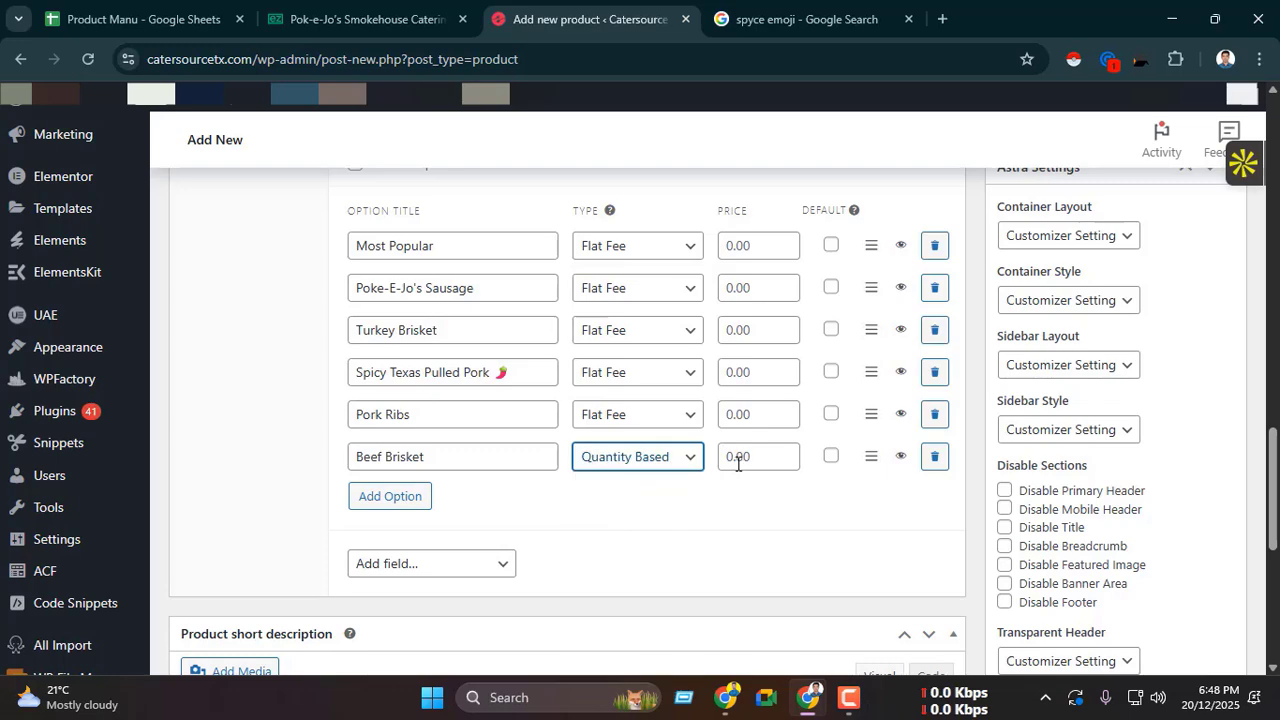
click(737, 457)
key(ctrl+shift+Tab)
drag(517, 325, 546, 328)
key(ctrl+Tab)
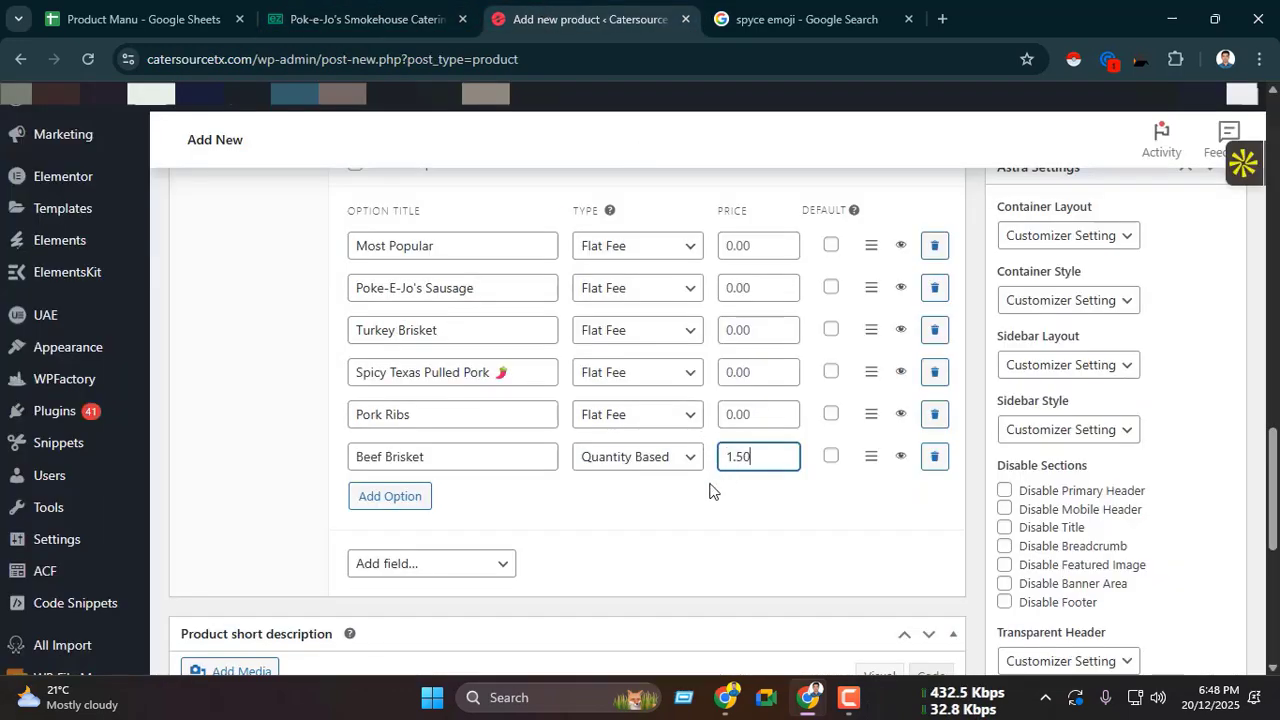
Step: Collapse the completed "Select three meats:" add-on
scroll(650, 480, down, 1)
scroll(546, 371, up, 4)
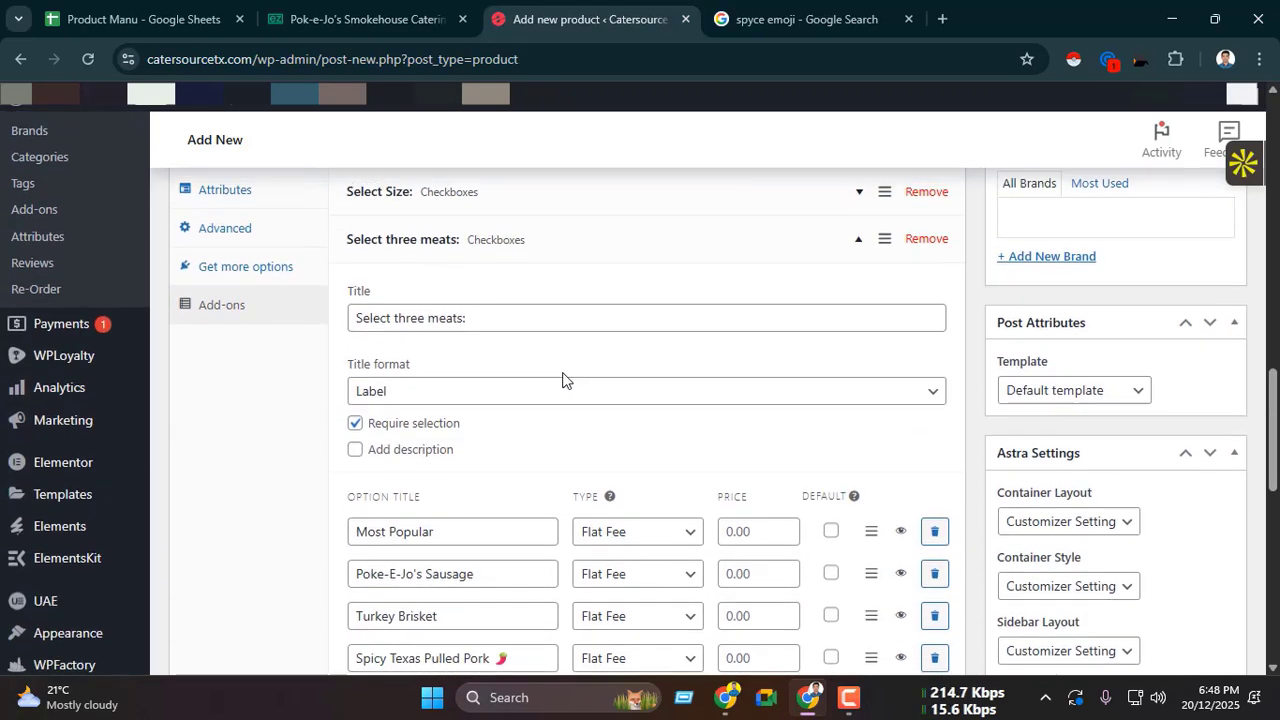
scroll(540, 368, up, 1)
click(522, 335)
Step: Add another Checkboxes field below the meats add-on and title it "Select three sides:", copied from the ezCater heading
key(ctrl+shift+Tab)
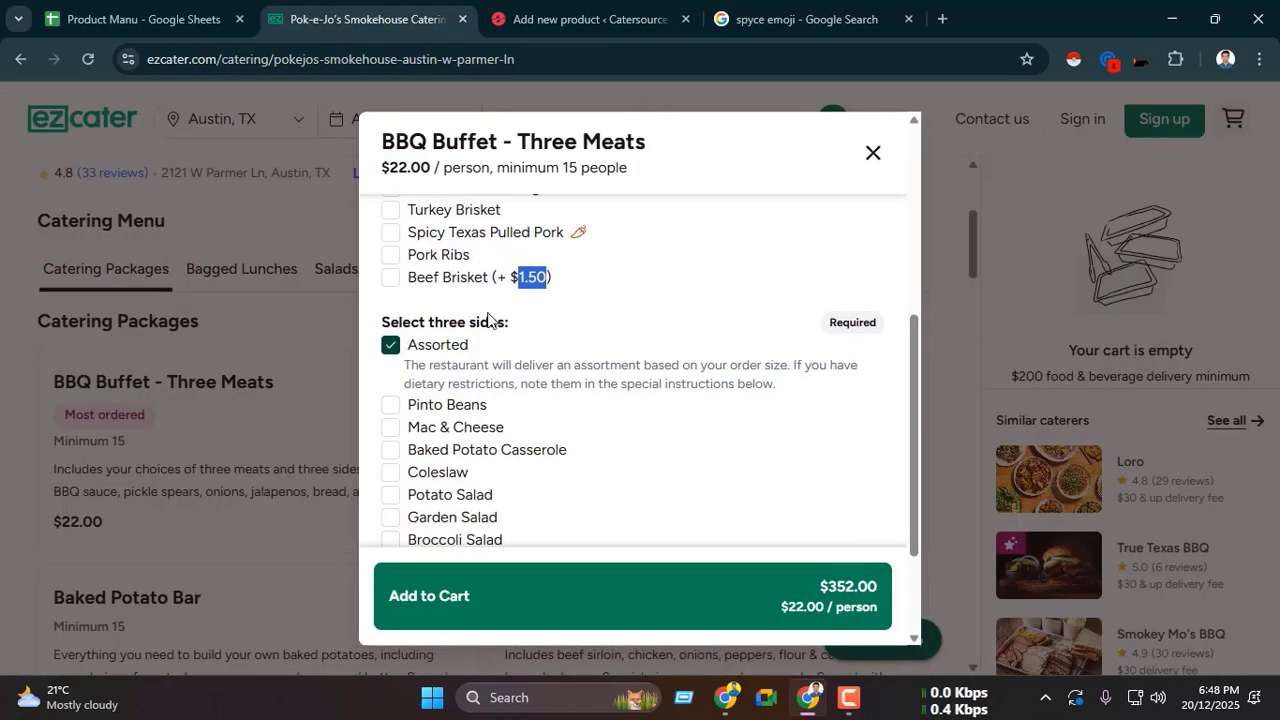
scroll(410, 310, down, 2)
scroll(436, 265, up, 1)
drag(378, 266, 518, 278)
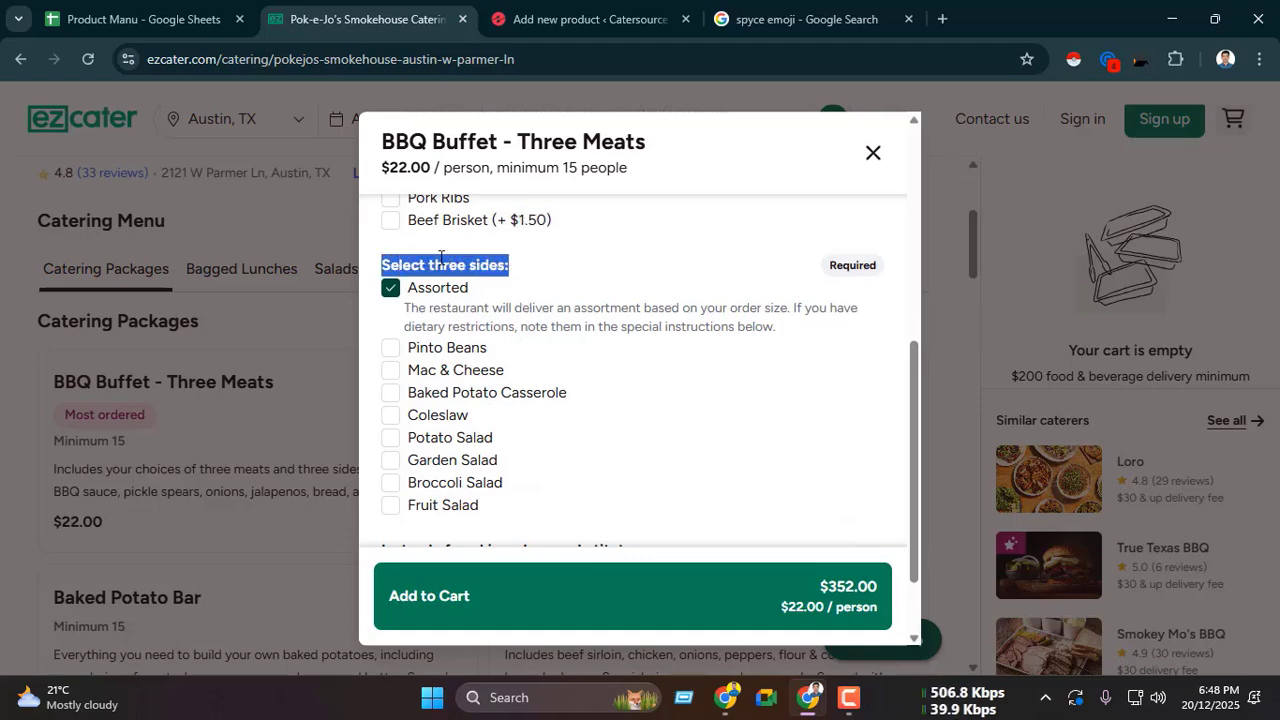
drag(381, 265, 509, 265)
key(ctrl+Tab)
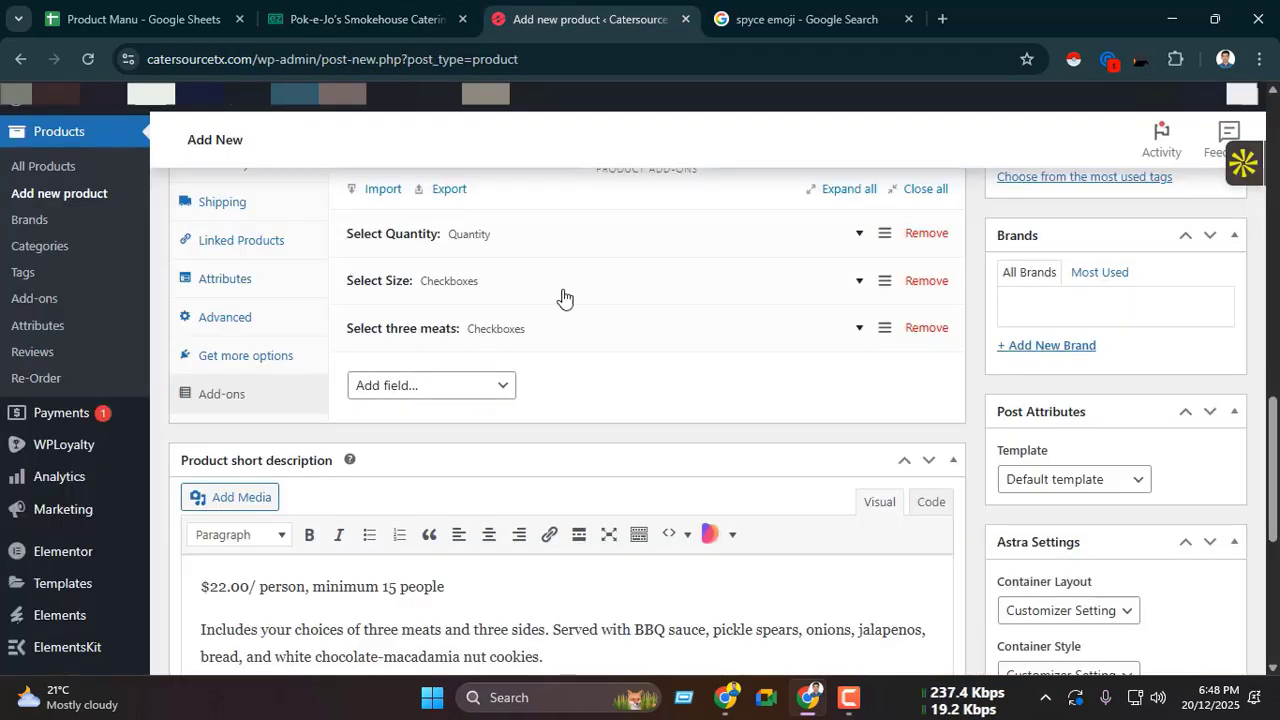
scroll(530, 315, up, 1)
scroll(480, 320, down, 2)
click(468, 298)
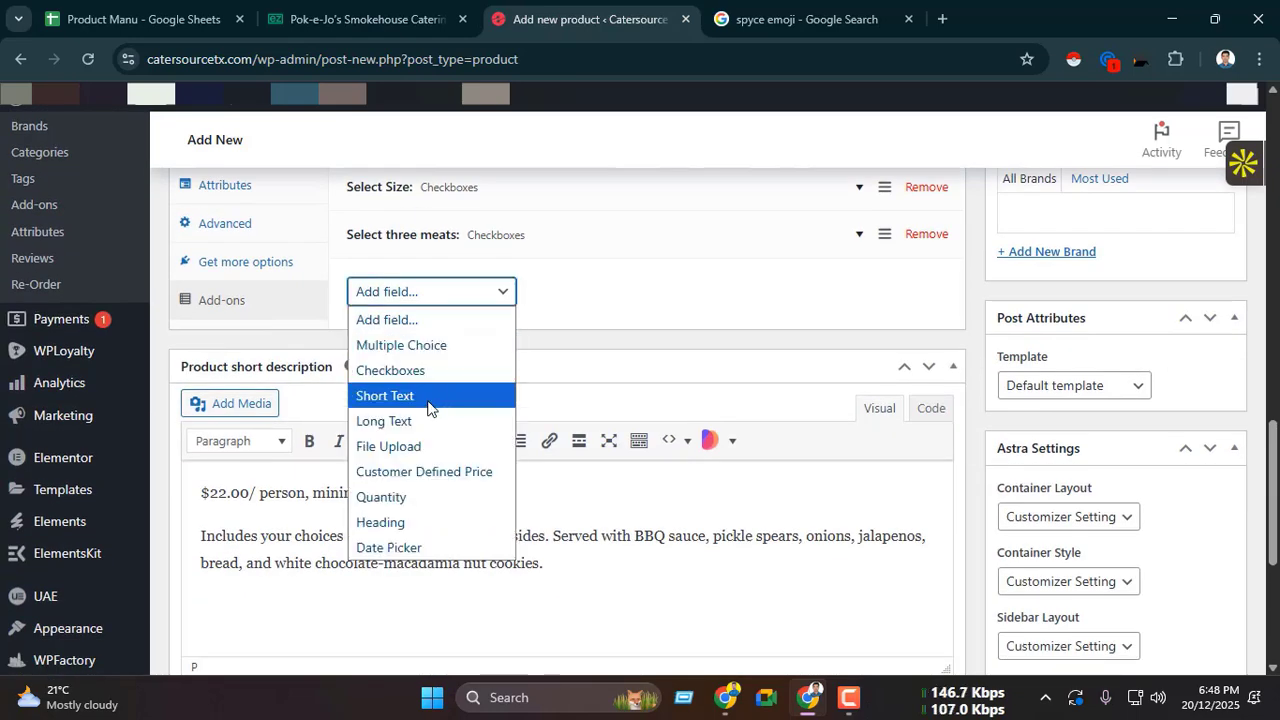
click(434, 370)
click(554, 361)
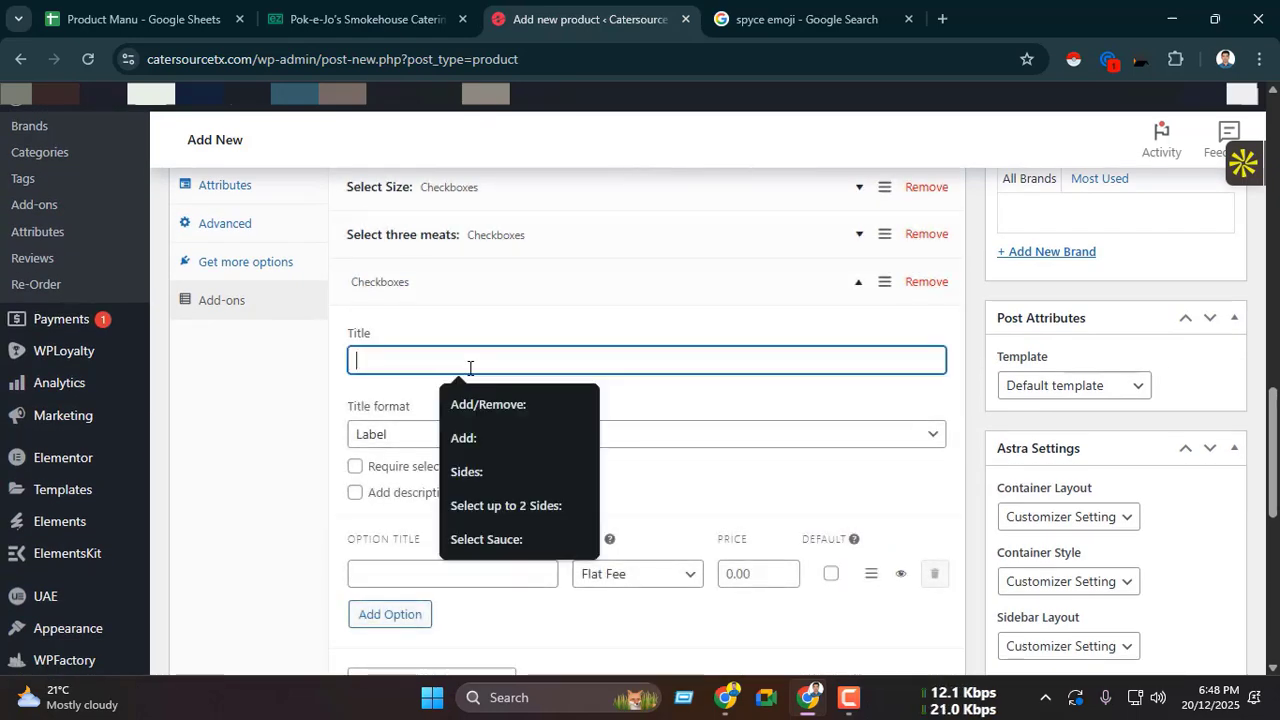
key(ctrl+v)
Step: Check whether ezCater requires the sides choice and make selection required for the "Select three sides:" add-on
key(ctrl+shift+Tab)
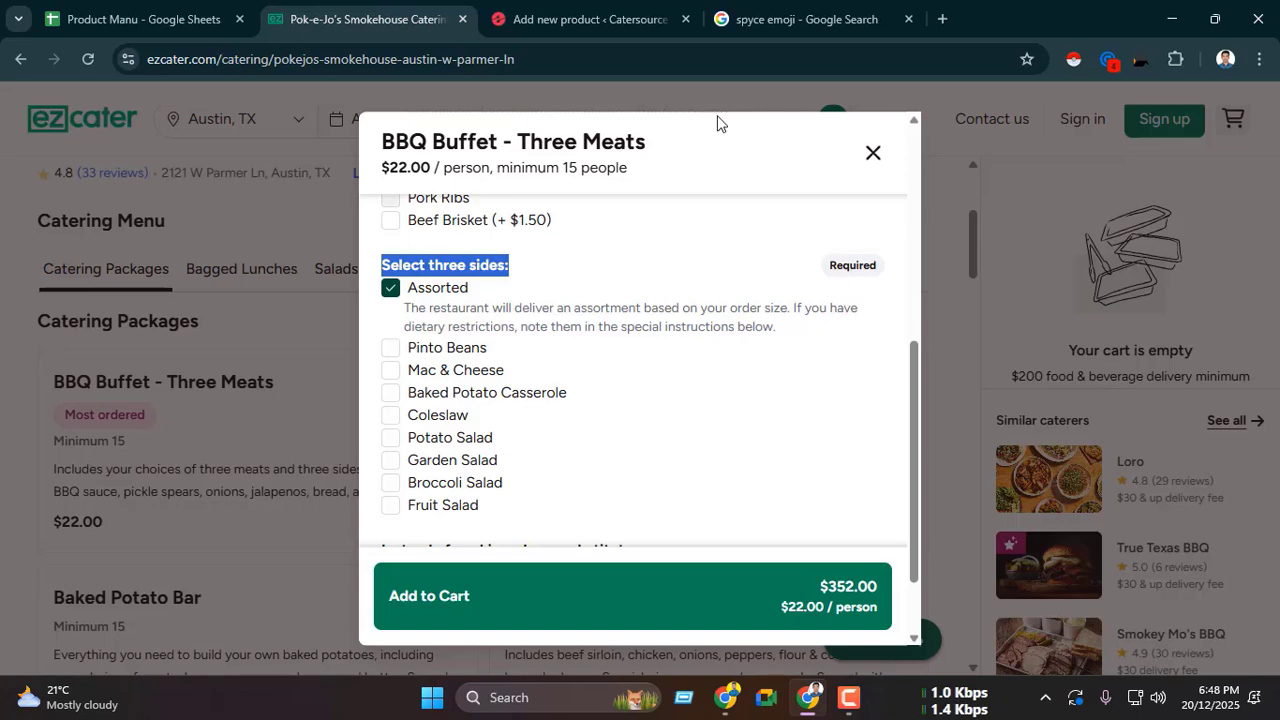
click(585, 19)
scroll(450, 340, down, 1)
click(355, 372)
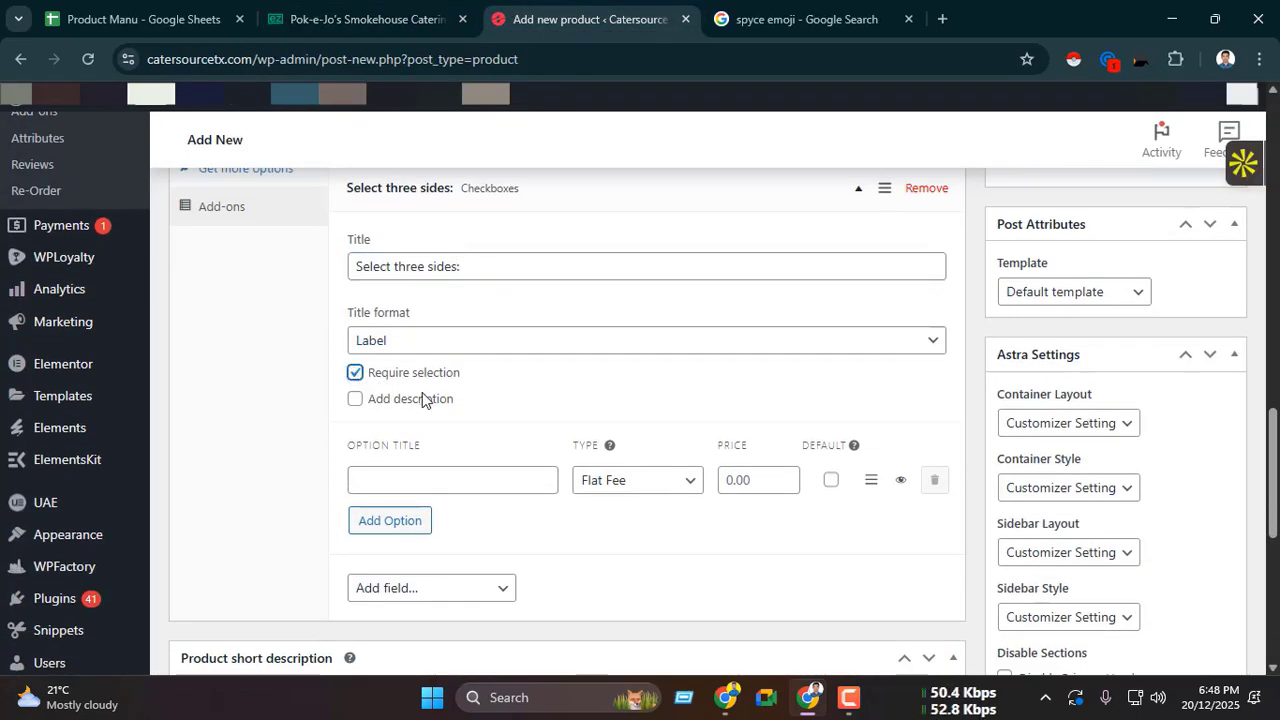
Step: Copy "Assorted" from the ezCater sides list into the first option title of the "Select three sides:" add-on
scroll(421, 398, down, 1)
click(365, 19)
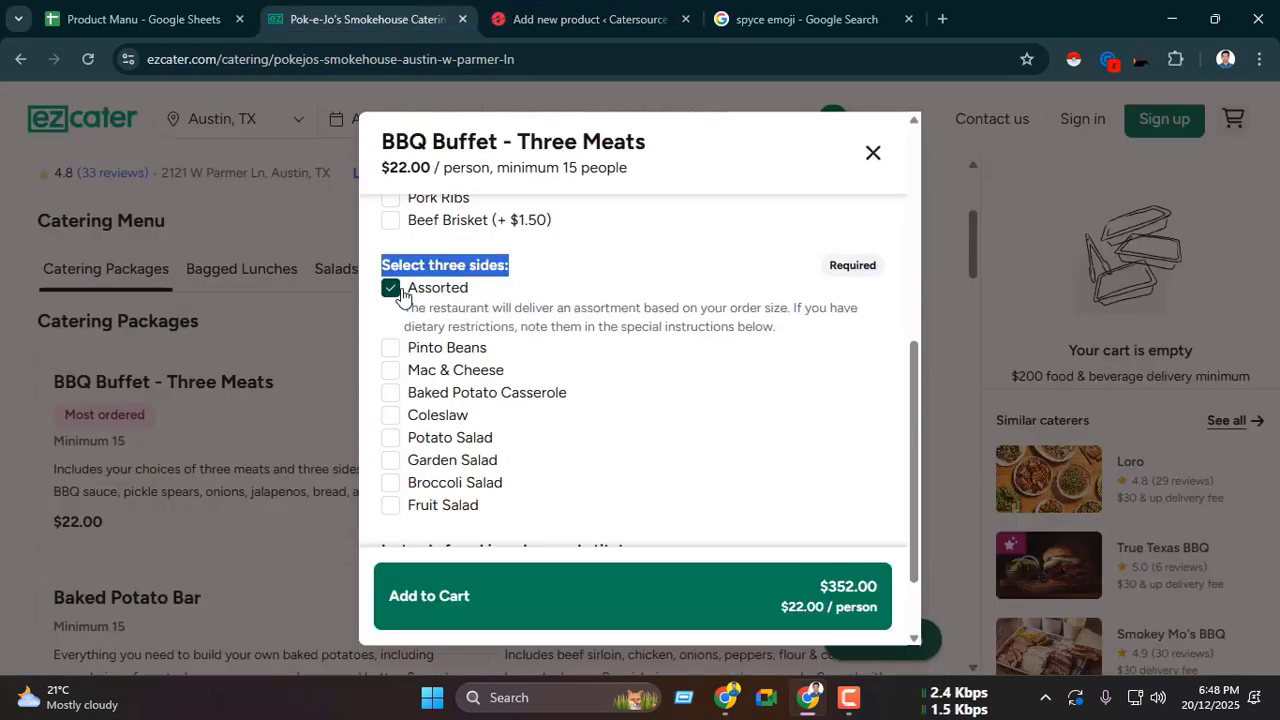
drag(401, 297, 458, 305)
click(598, 14)
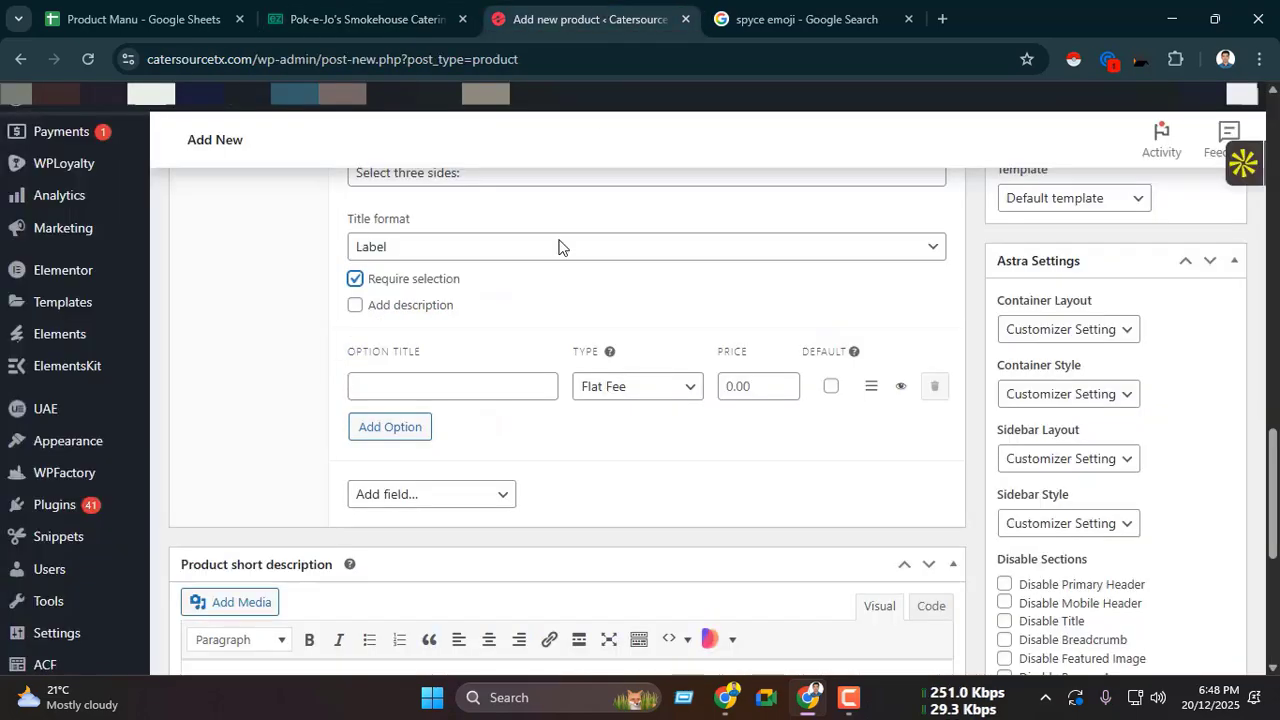
click(411, 383)
text(Assorted)
Step: Add a second option to the sides add-on, titled "Pinto Beans" as copied from ezCater
click(400, 19)
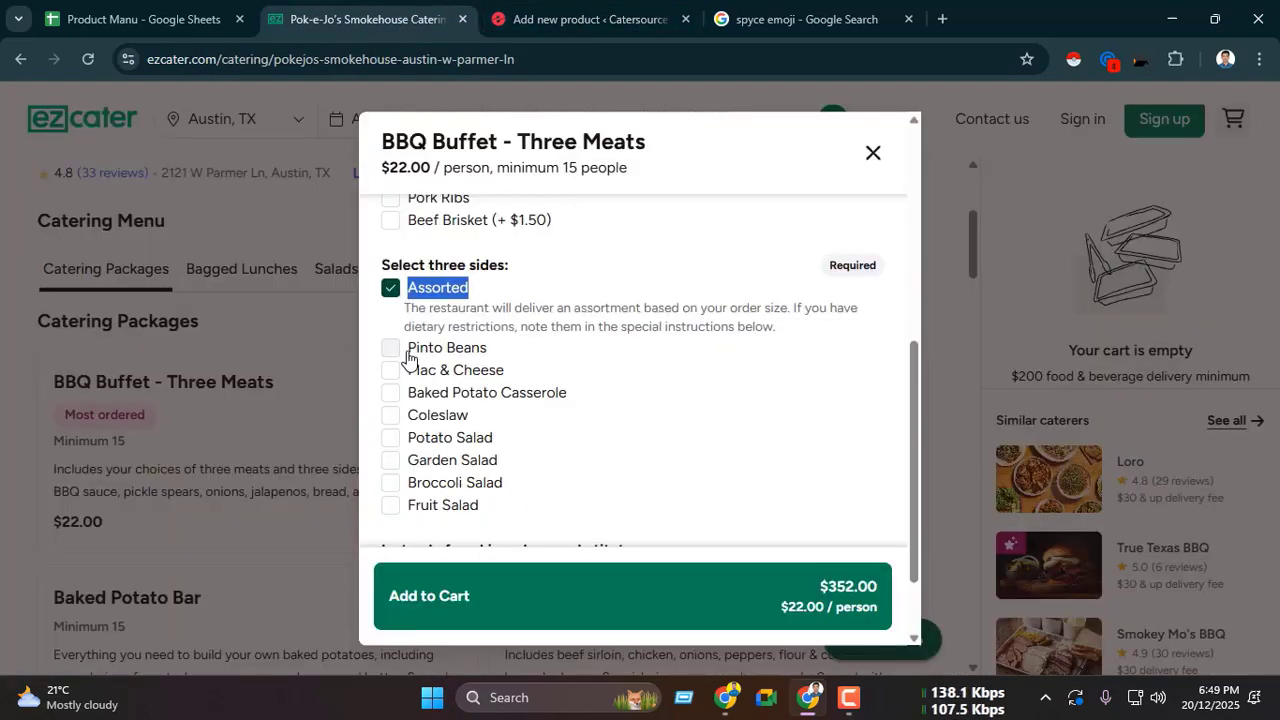
drag(408, 356, 452, 358)
click(517, 24)
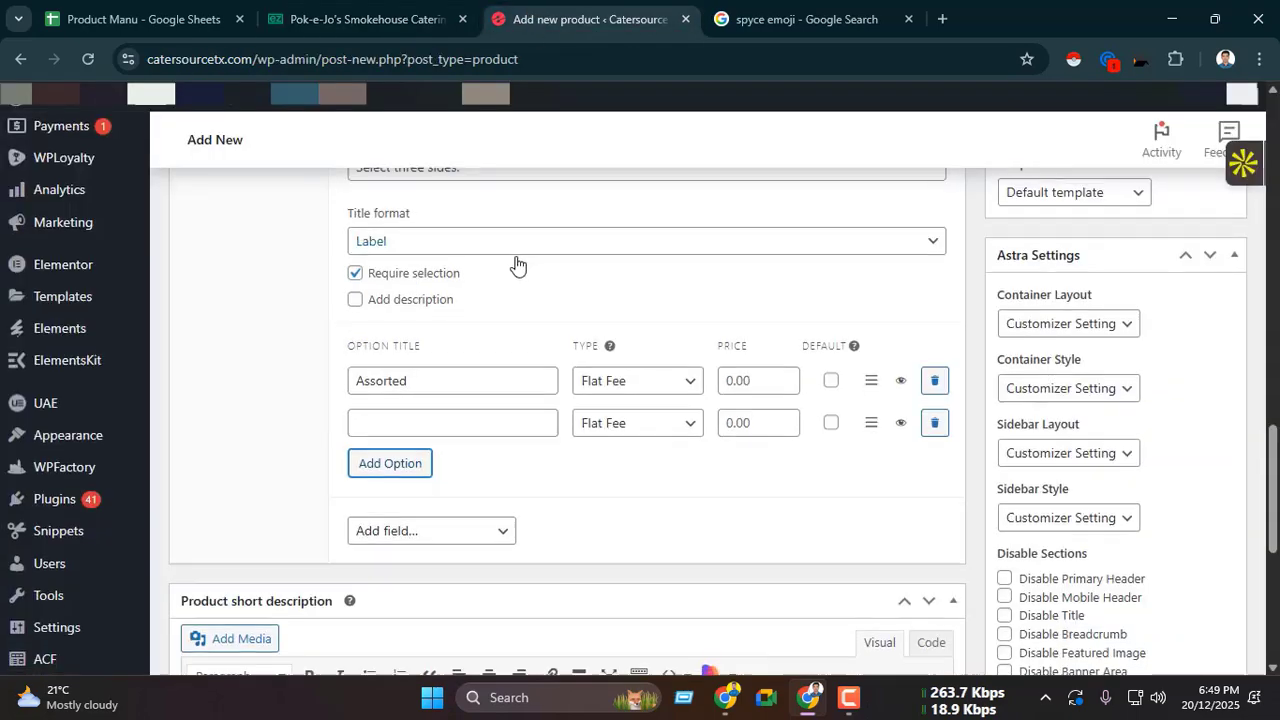
scroll(517, 266, down, 1)
click(420, 334)
text(Pinto Beans)
Step: Add the ezCater side "Mac & Cheese" as the third option of the sides add-on
click(400, 19)
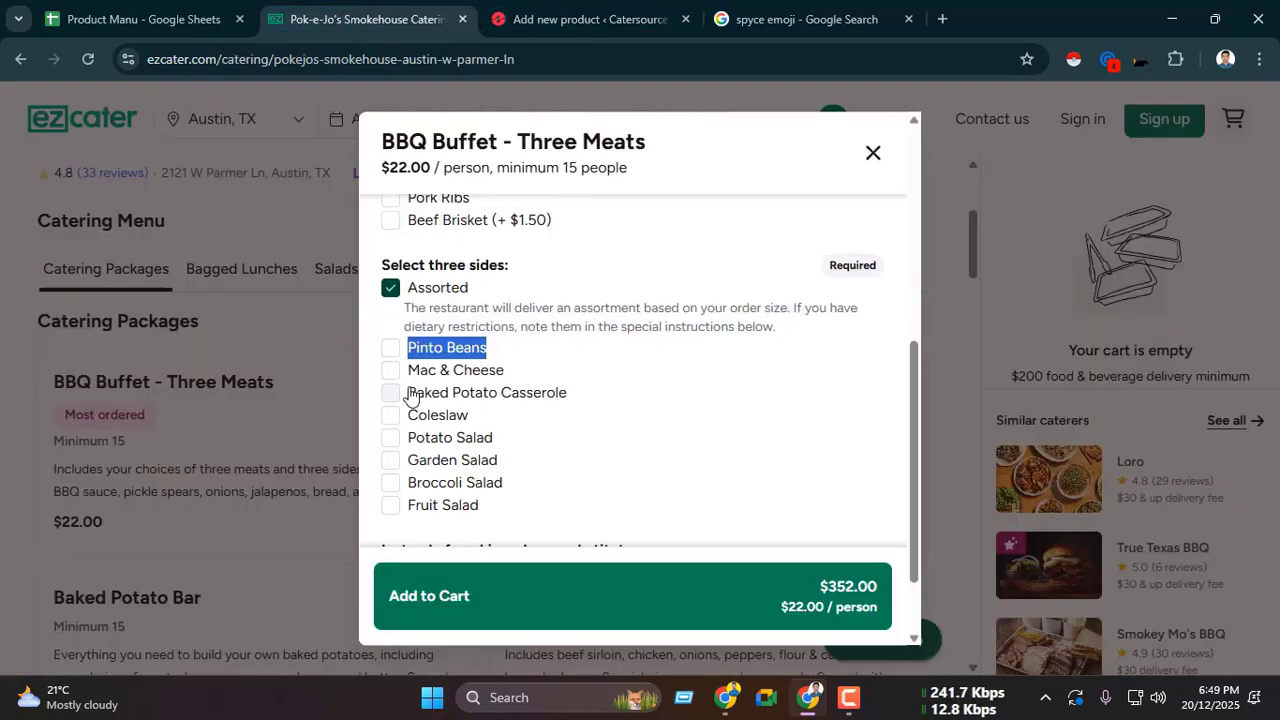
drag(408, 370, 508, 376)
key(ctrl+c)
click(580, 19)
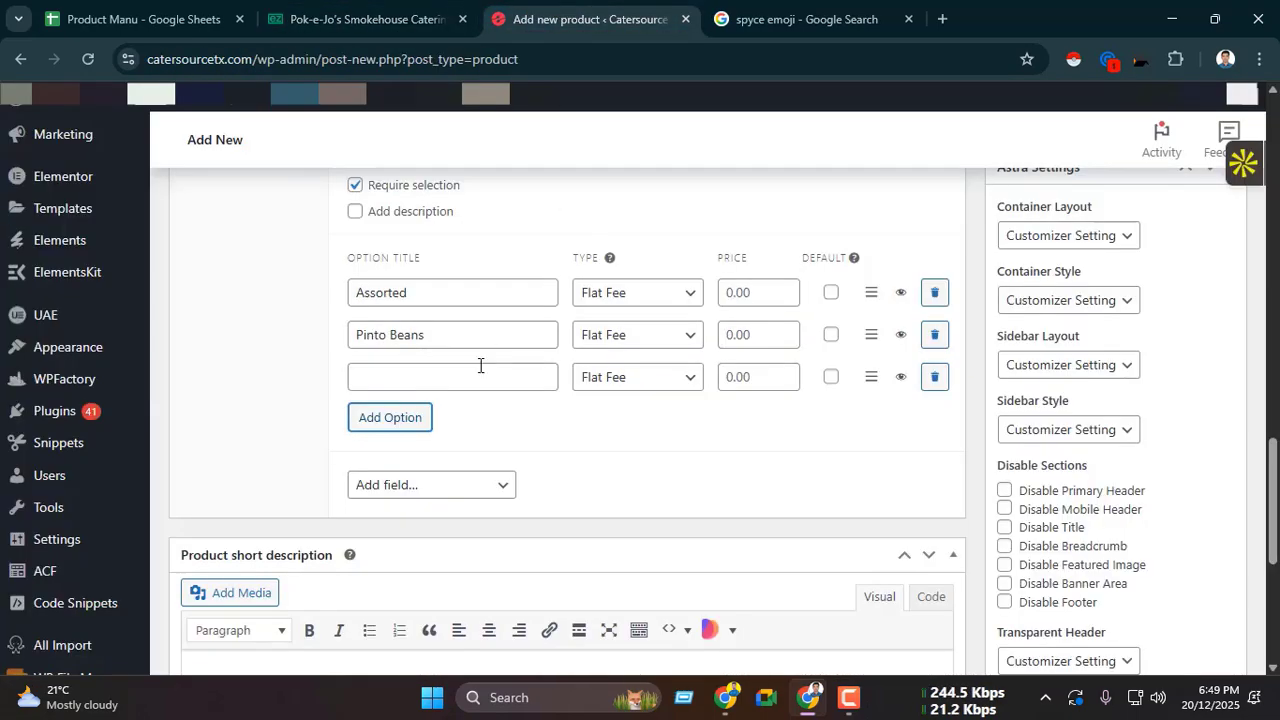
click(470, 376)
key(ctrl+v)
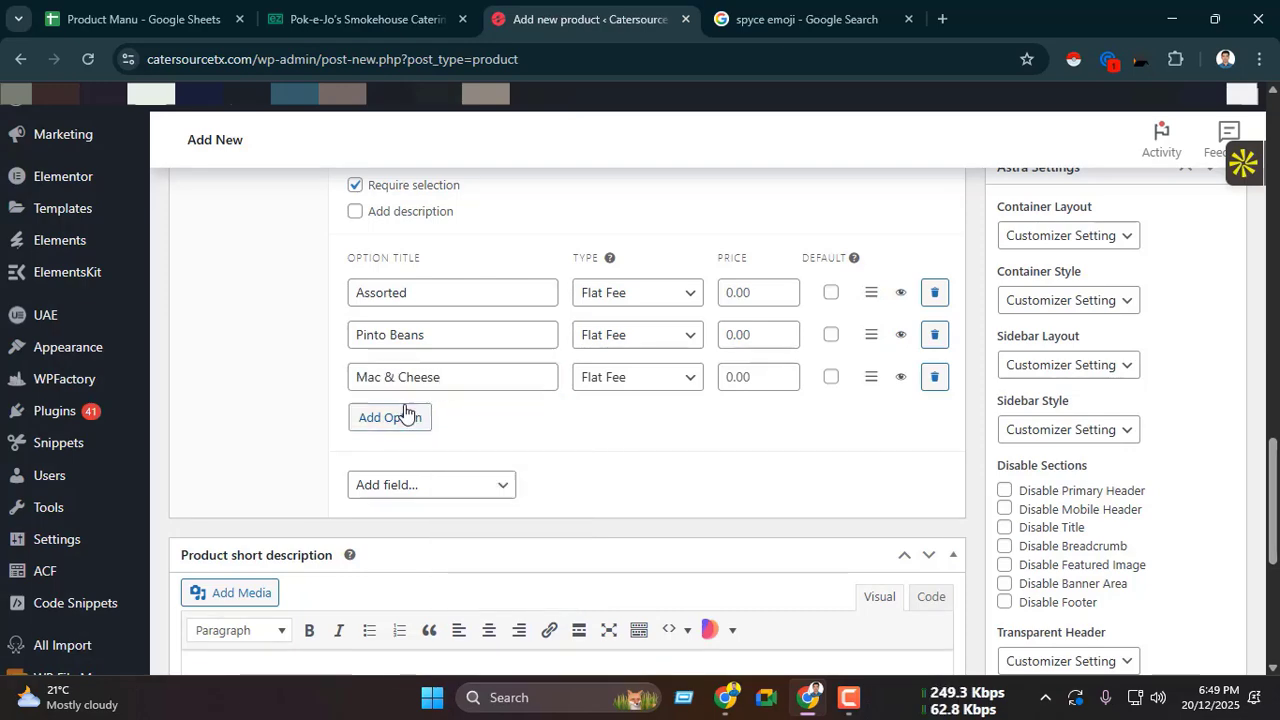
Step: Copy "Baked Potato Casserole" from ezCater and enter it as the fourth option of the sides add-on
click(400, 19)
scroll(430, 305, down, 1)
drag(404, 306, 568, 311)
key(ctrl+c)
click(580, 19)
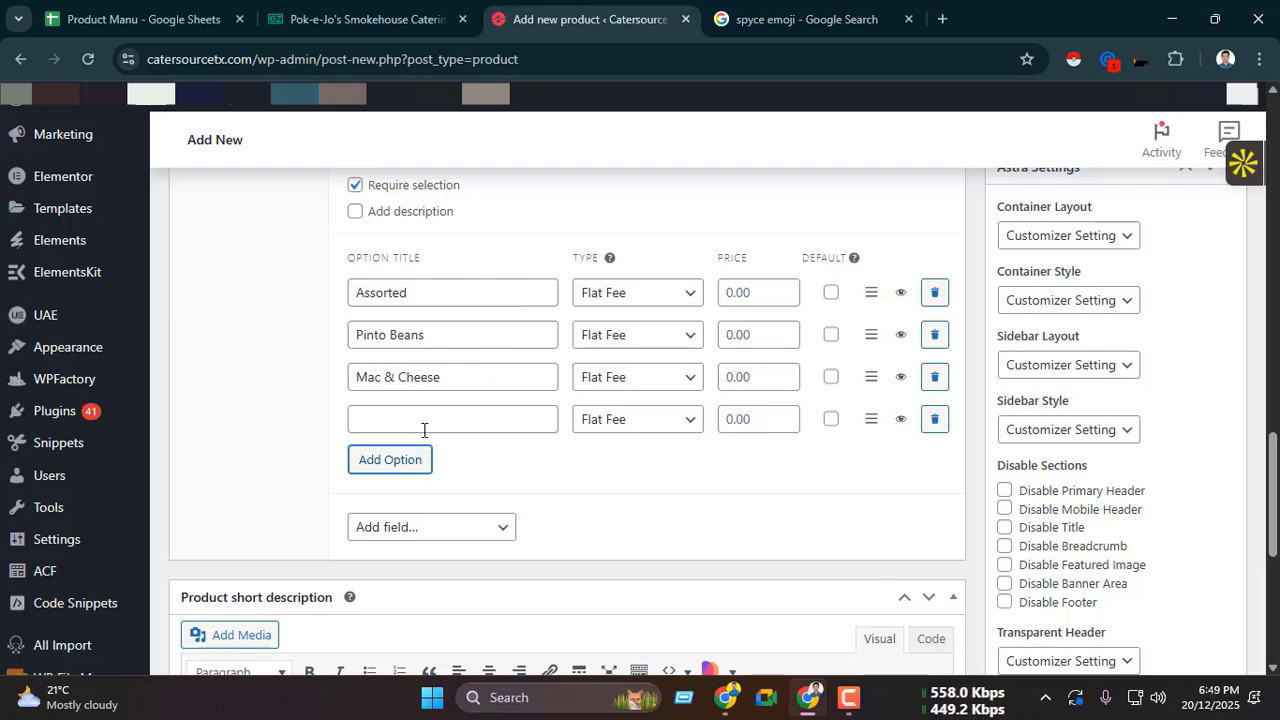
click(423, 425)
key(ctrl+v)
Step: Add a fifth option to the sides add-on with the title "Coleslaw" copied from ezCater
click(391, 467)
click(390, 19)
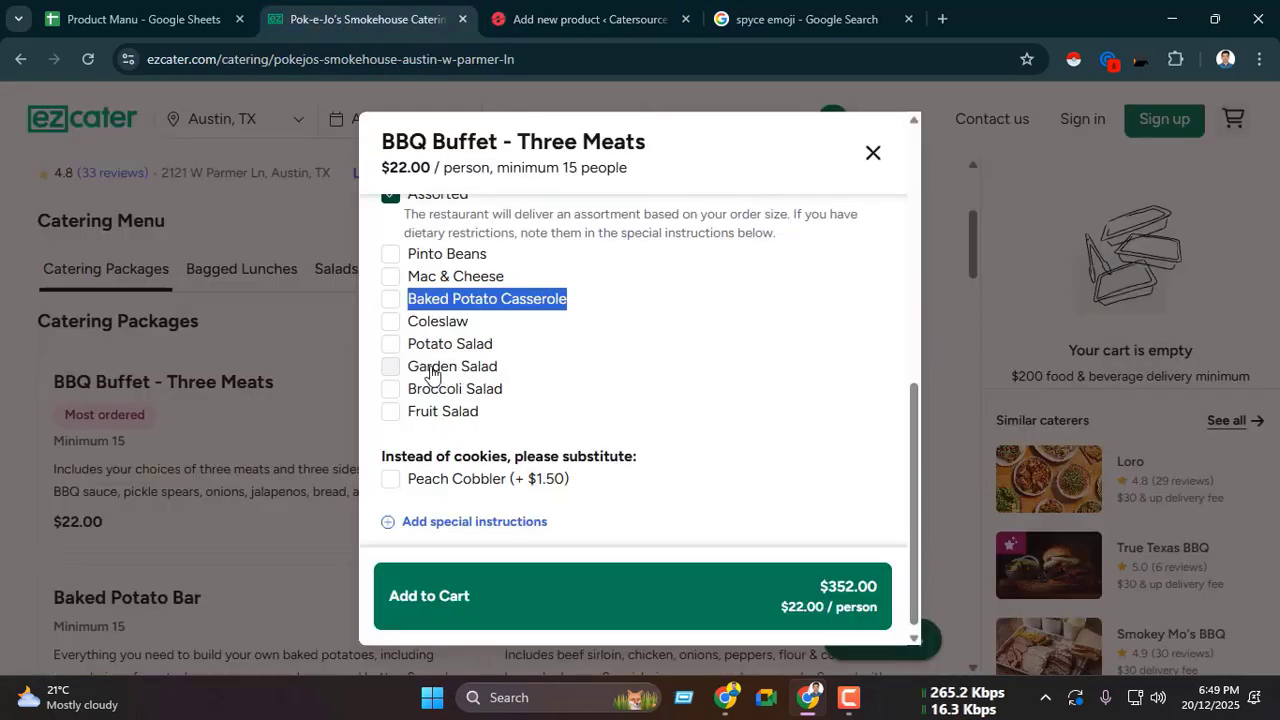
drag(407, 326, 474, 332)
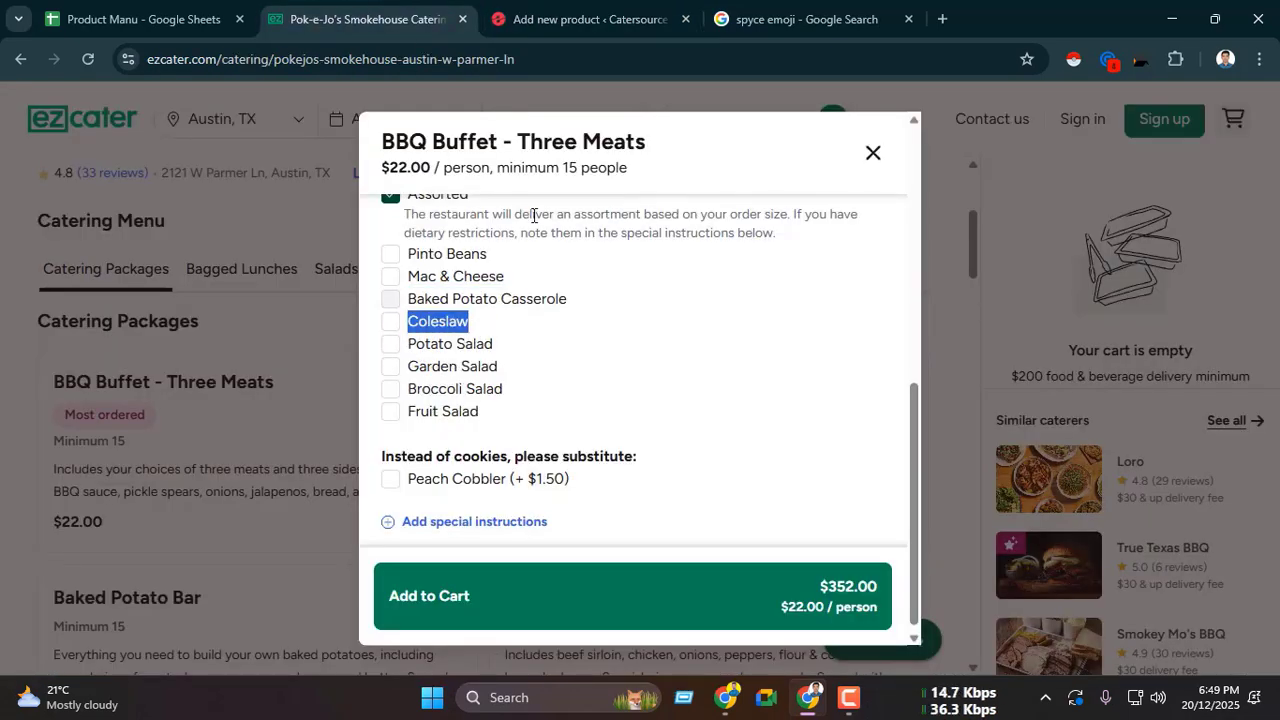
key(ctrl+c)
click(580, 19)
scroll(420, 366, down, 1)
right_click(425, 368)
click(470, 472)
Step: Add another side option below Coleslaw and title it "Potato Salad", copied from ezCater
click(402, 411)
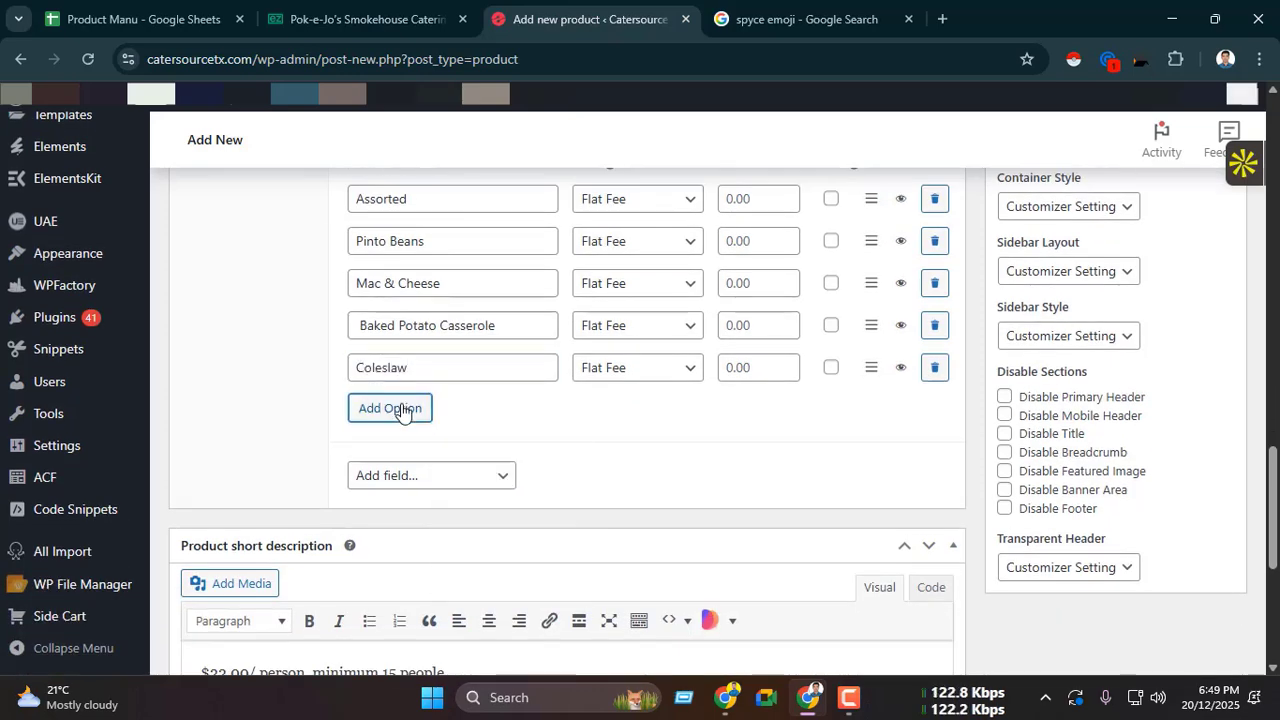
click(360, 19)
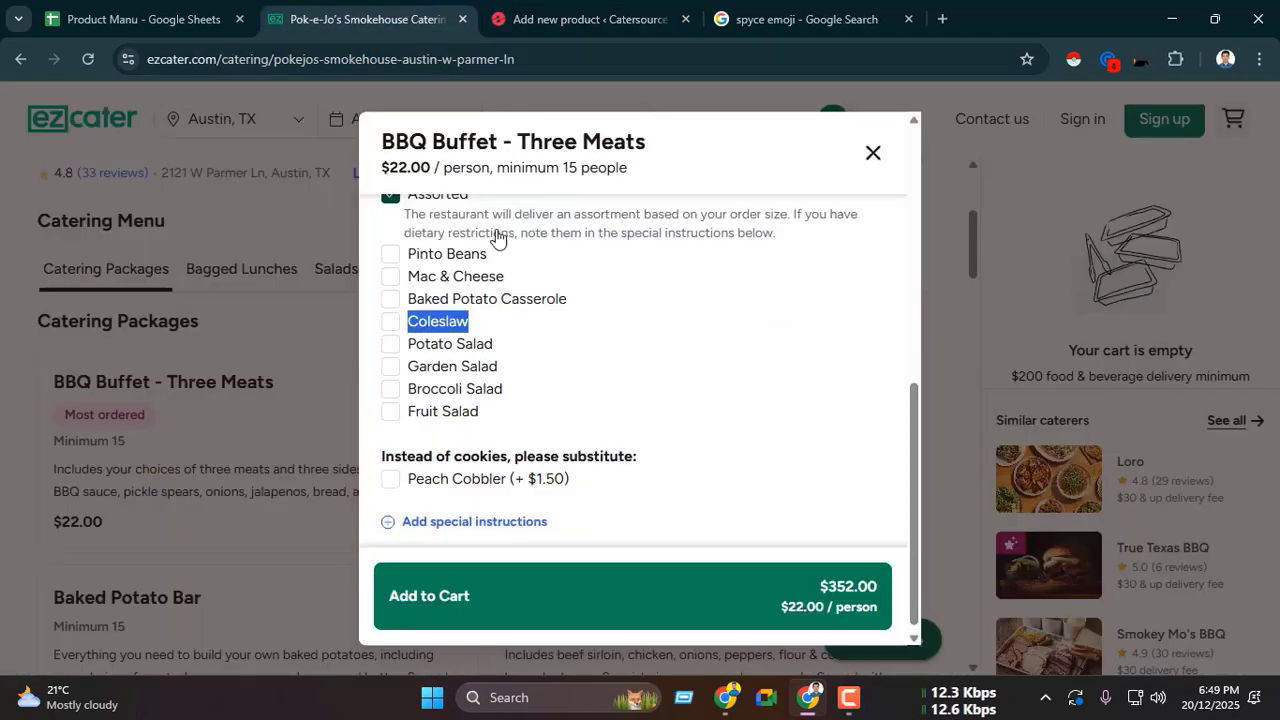
click(408, 350)
drag(409, 350, 497, 356)
key(ctrl+c)
click(580, 19)
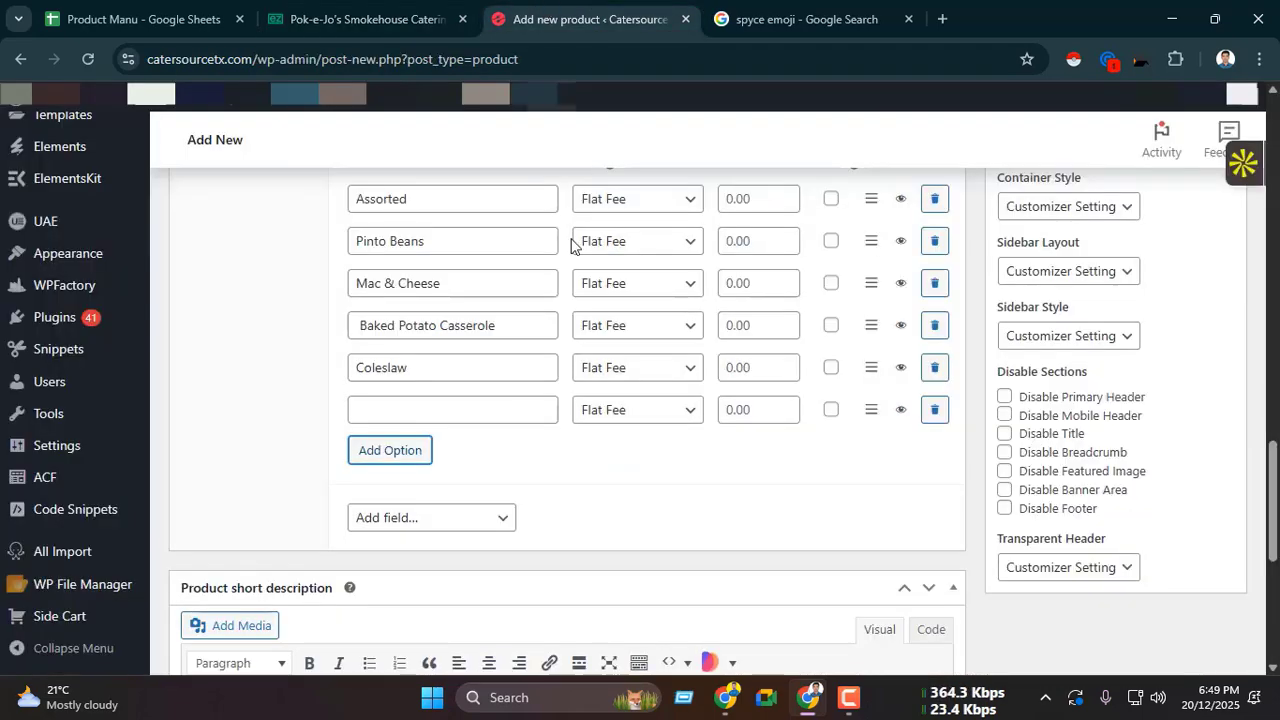
click(425, 416)
key(ctrl+v)
Step: Add another side option below Potato Salad and title it "Garden Salad", copied from ezCater
scroll(440, 400, down, 3)
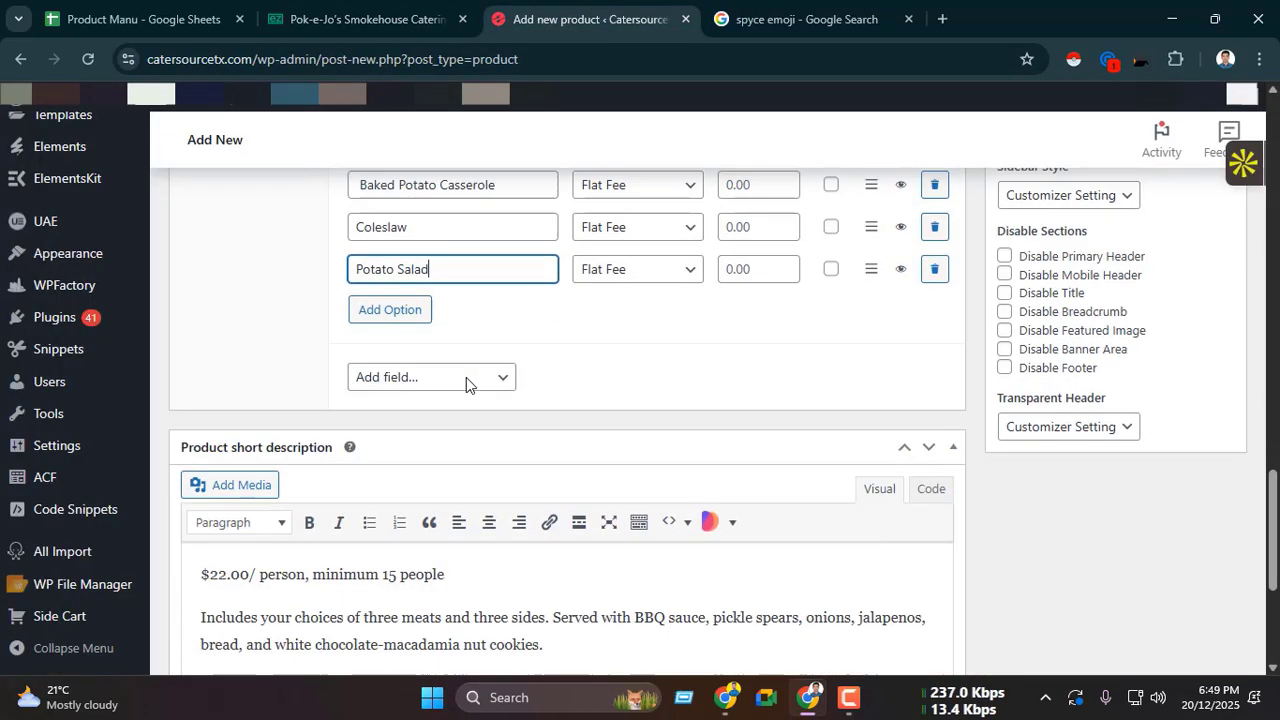
click(391, 261)
click(360, 19)
drag(403, 364, 494, 378)
key(ctrl+c)
click(597, 30)
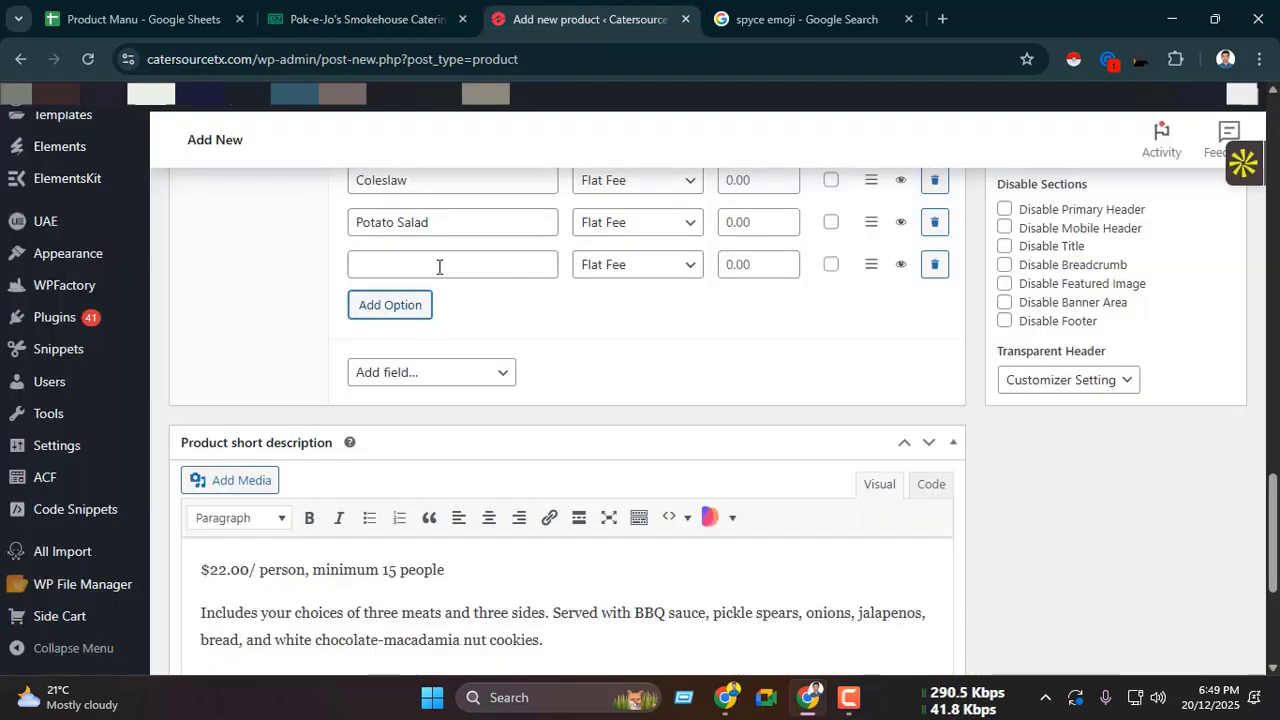
click(438, 266)
key(ctrl+v)
Step: Add another side option below Garden Salad and title it "Broccoli Salad", copied from ezCater
key(ctrl+shift+Tab)
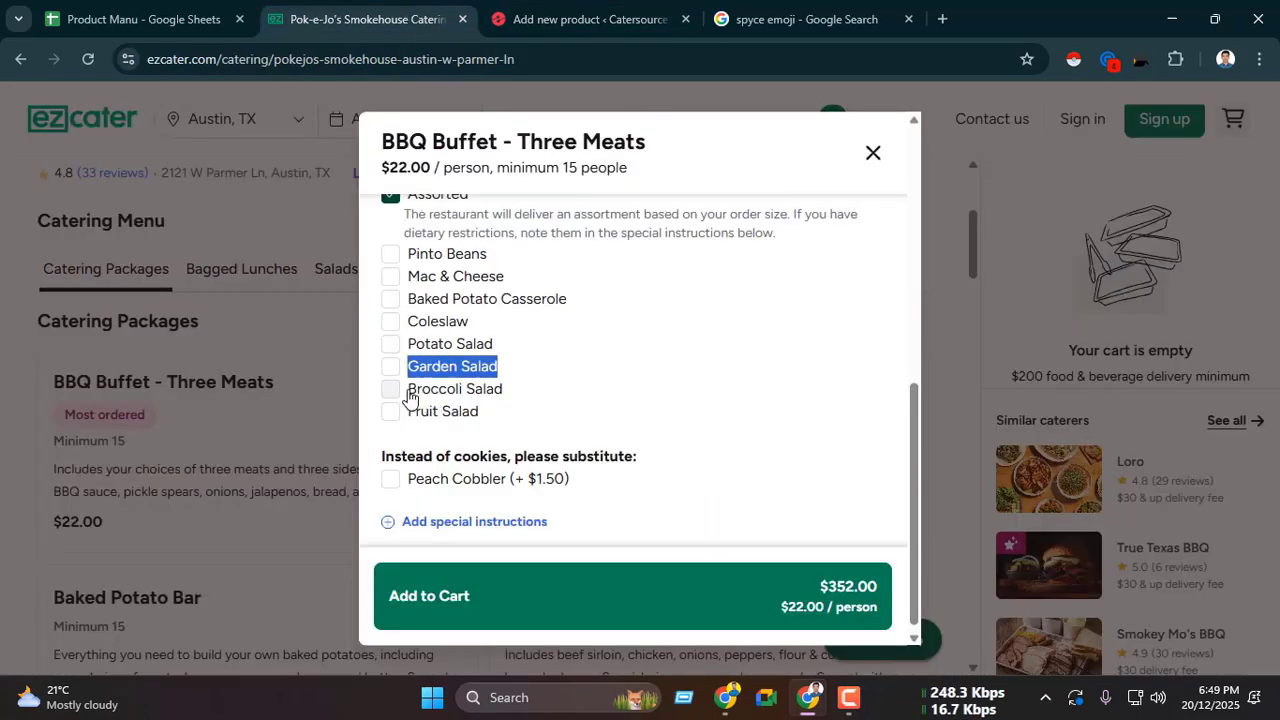
drag(406, 389, 503, 387)
key(ctrl+c)
key(ctrl+Tab)
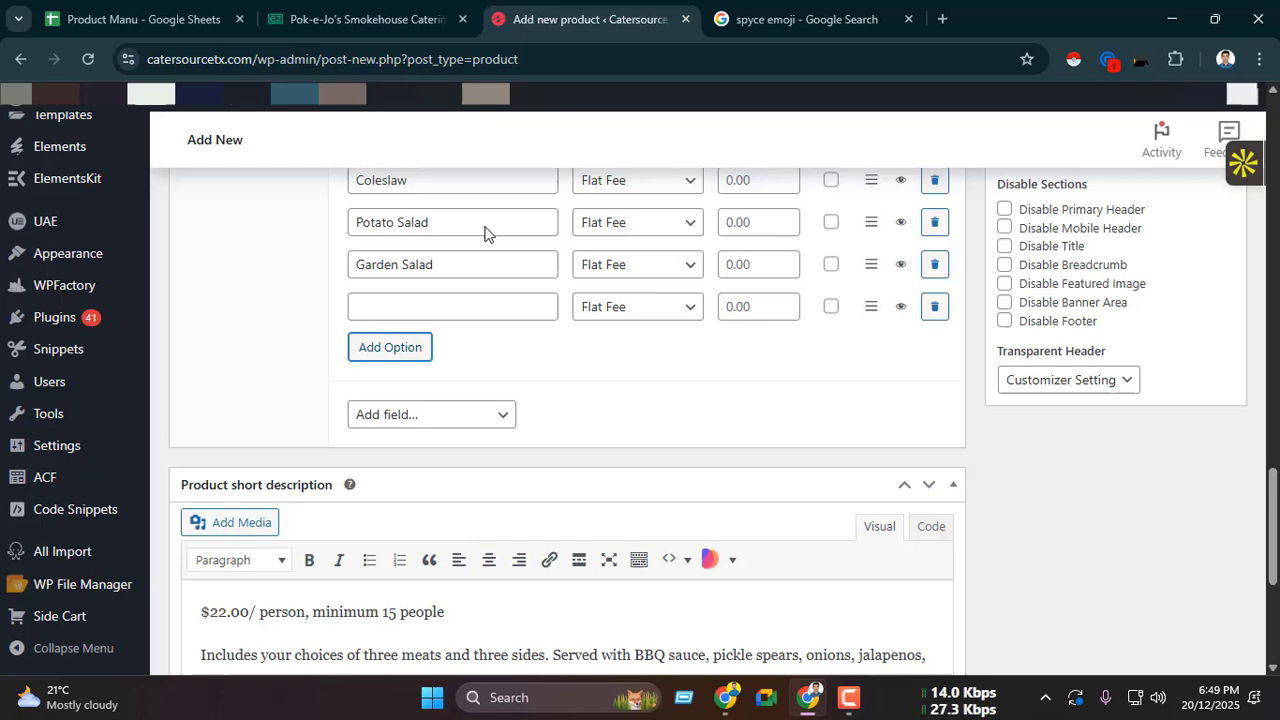
click(400, 308)
key(ctrl+v)
Step: Add the last ezCater side, "Fruit Salad", as an option below Broccoli Salad
key(ctrl+shift+Tab)
click(420, 418)
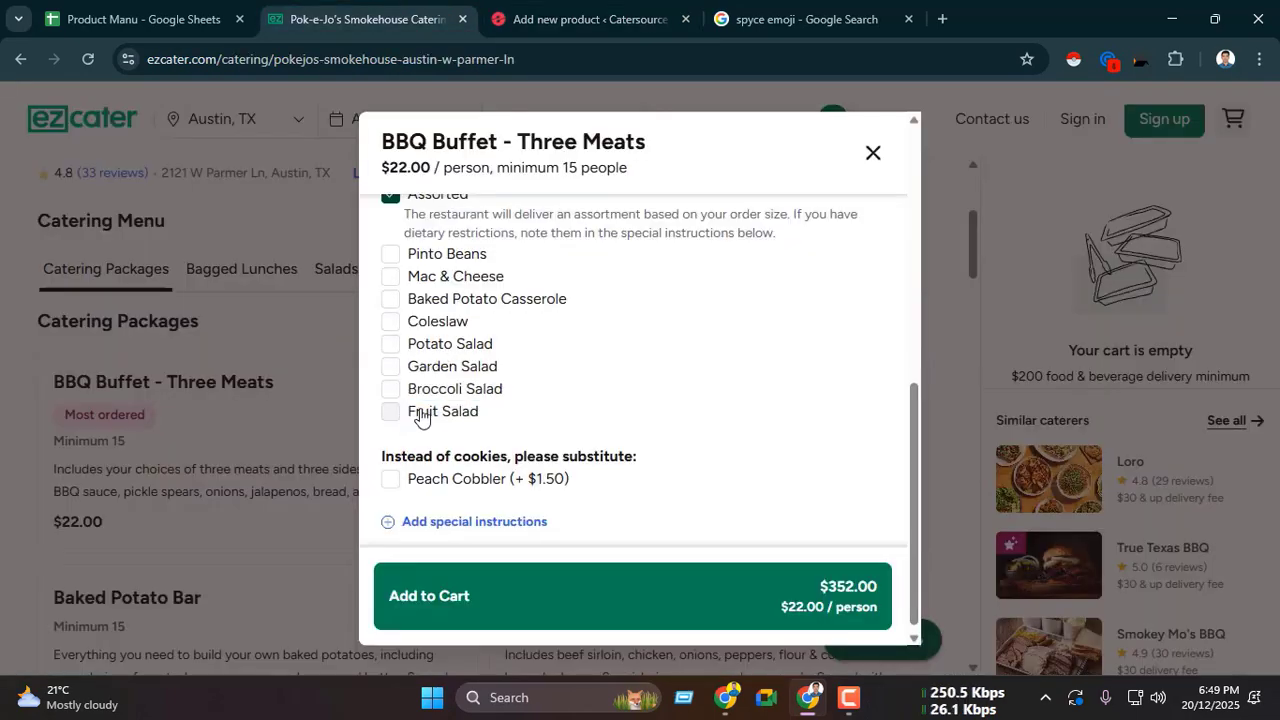
drag(420, 418, 489, 417)
key(ctrl+c)
key(ctrl+Tab)
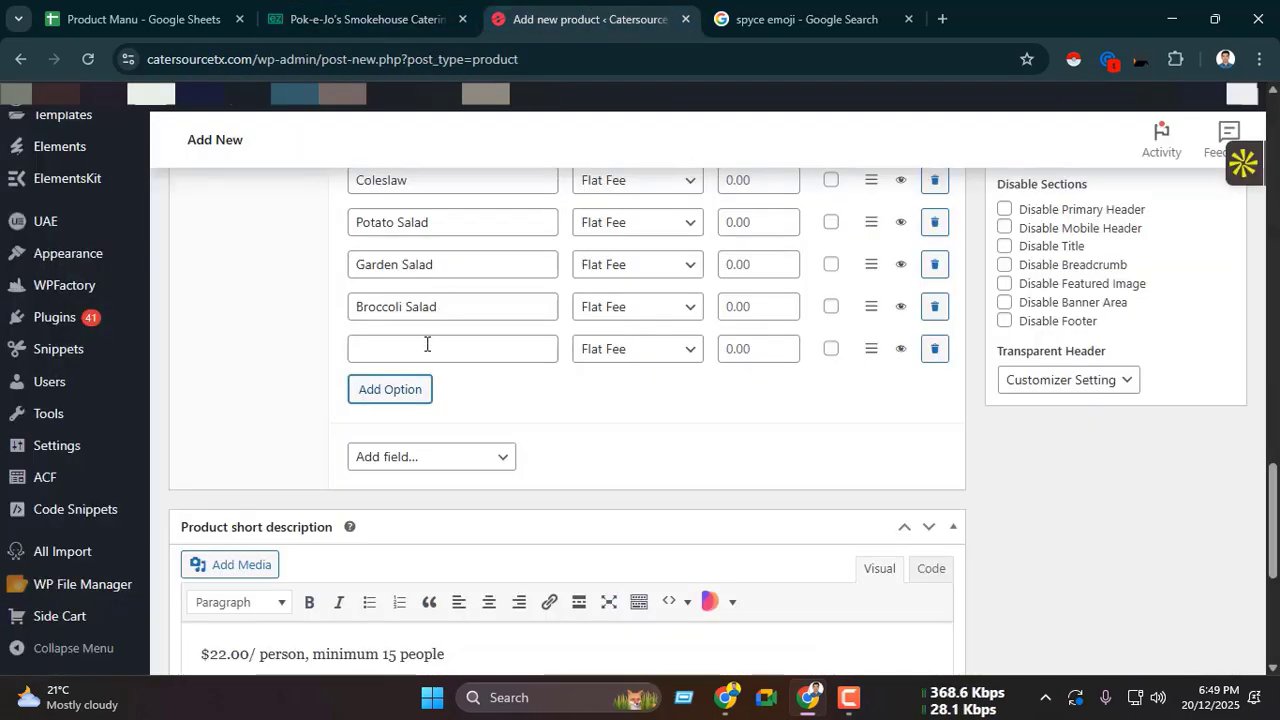
click(420, 349)
key(ctrl+v)
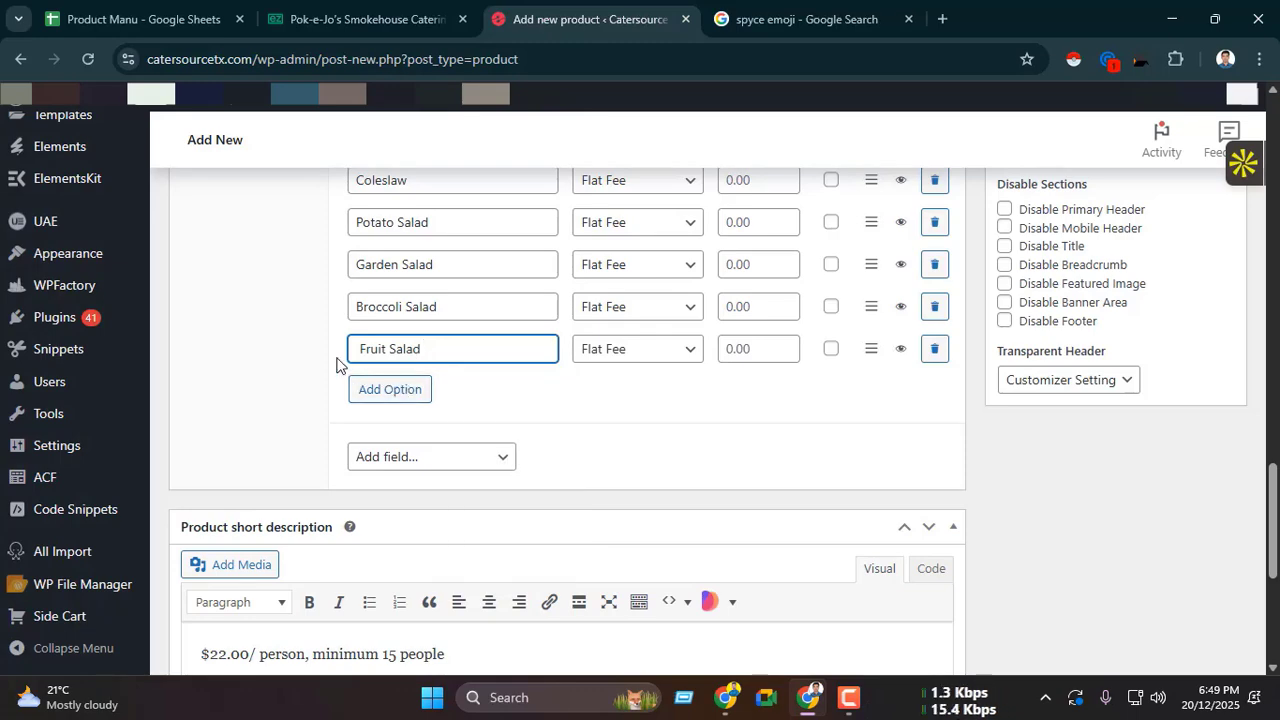
Step: Collapse the sides add-on and add a Checkboxes field below it titled "Instead of cookies, please substitute:", copied from ezCater
scroll(336, 364, up, 6)
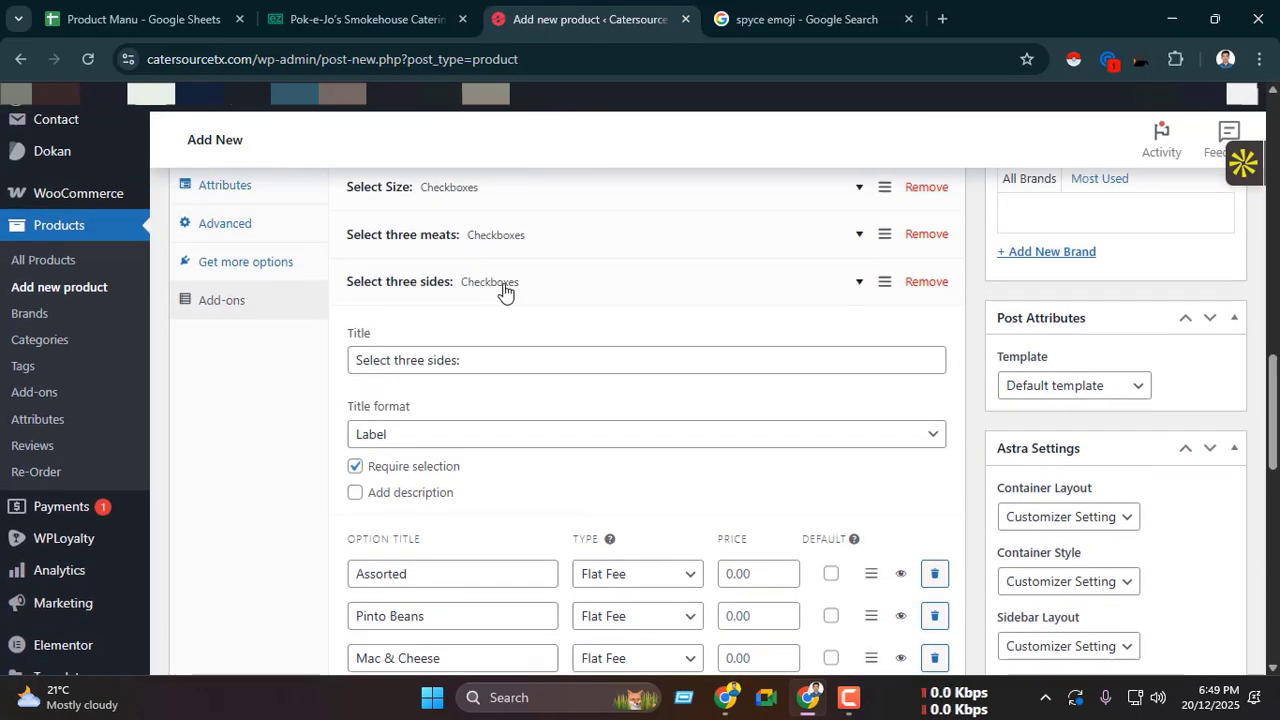
key(ctrl+shift+Tab)
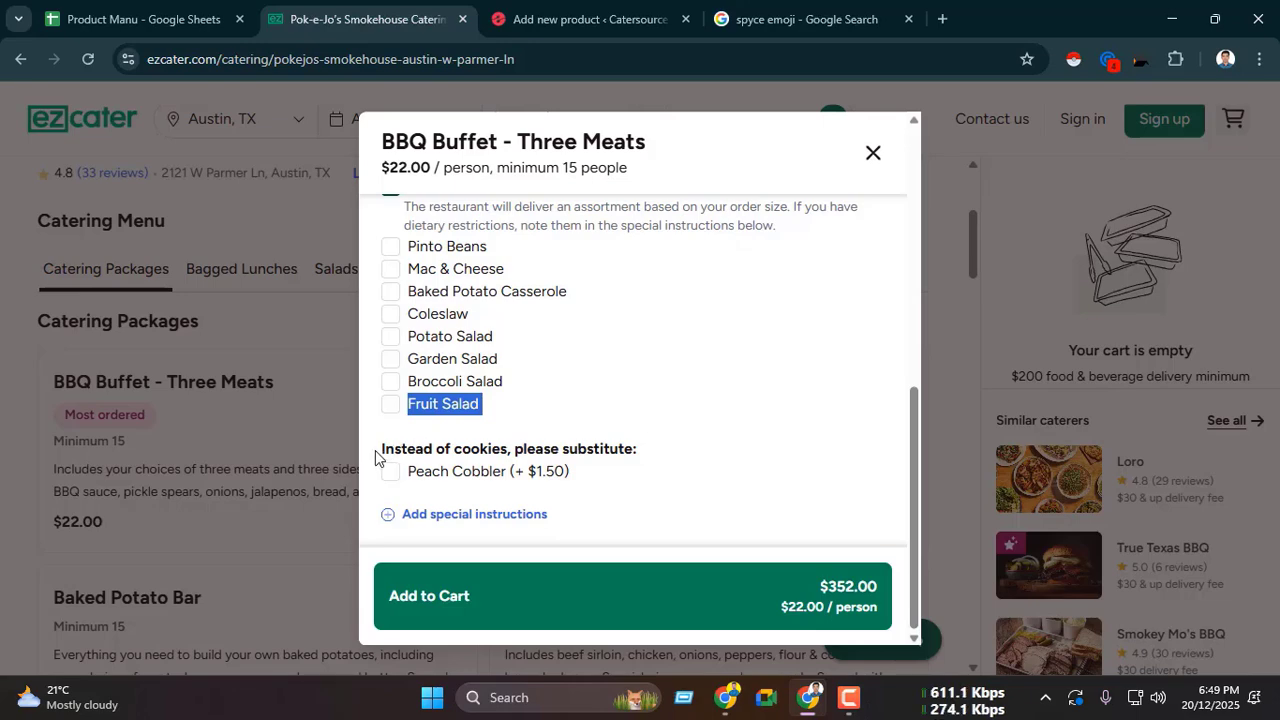
drag(375, 457, 641, 457)
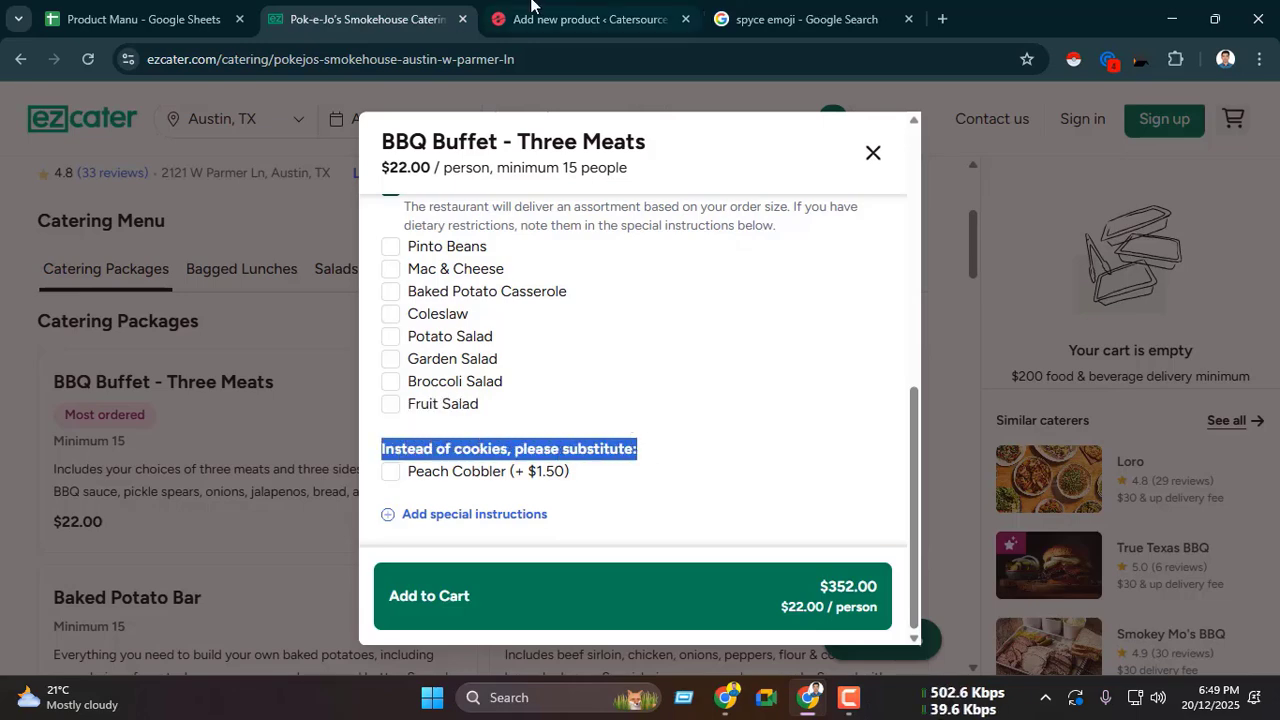
key(ctrl+Tab)
scroll(503, 360, up, 2)
scroll(448, 342, down, 2)
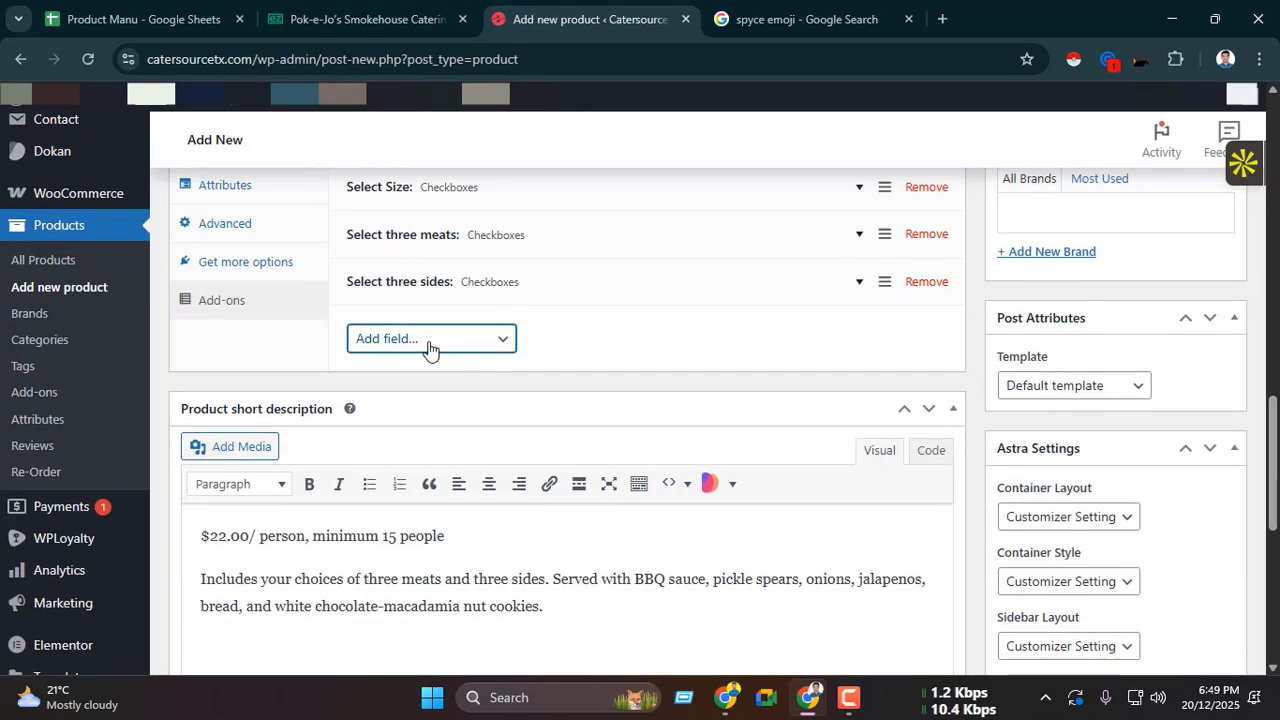
click(430, 342)
click(503, 416)
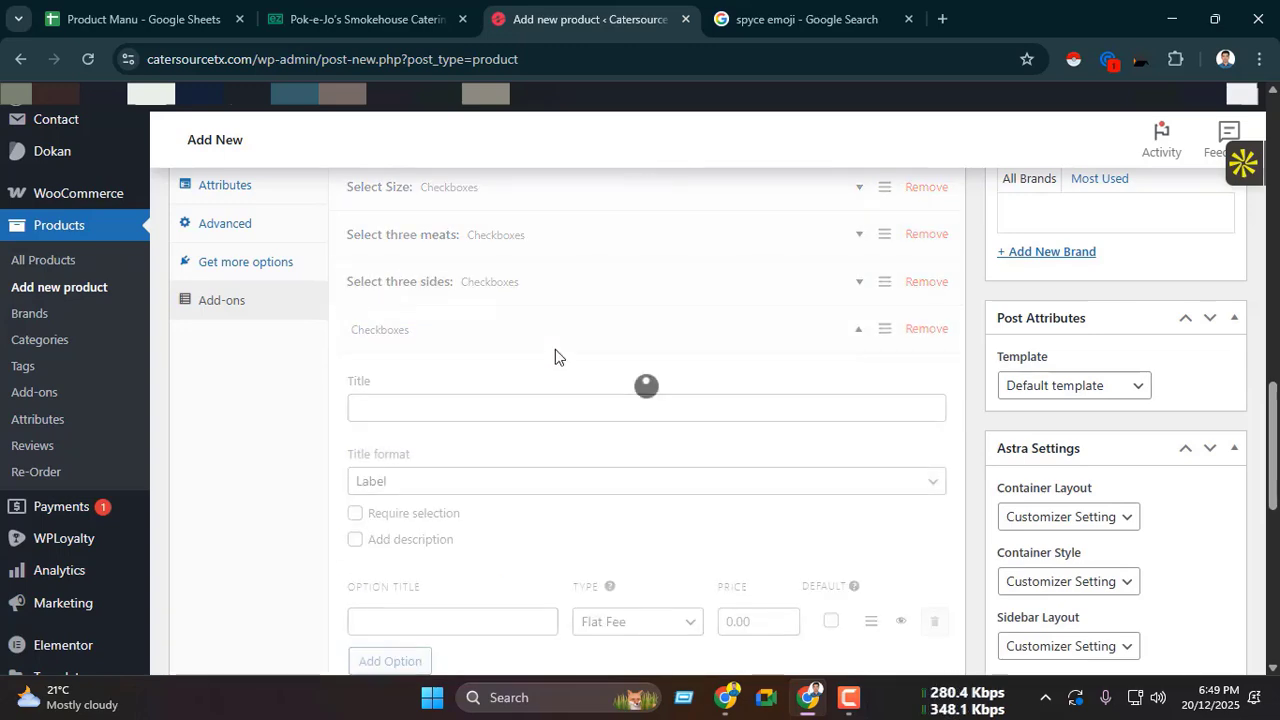
scroll(554, 357, down, 1)
click(463, 310)
key(ctrl+v)
Step: Copy "Peach Cobbler" from ezCater into the first option title of the cookie-substitute add-on
click(357, 14)
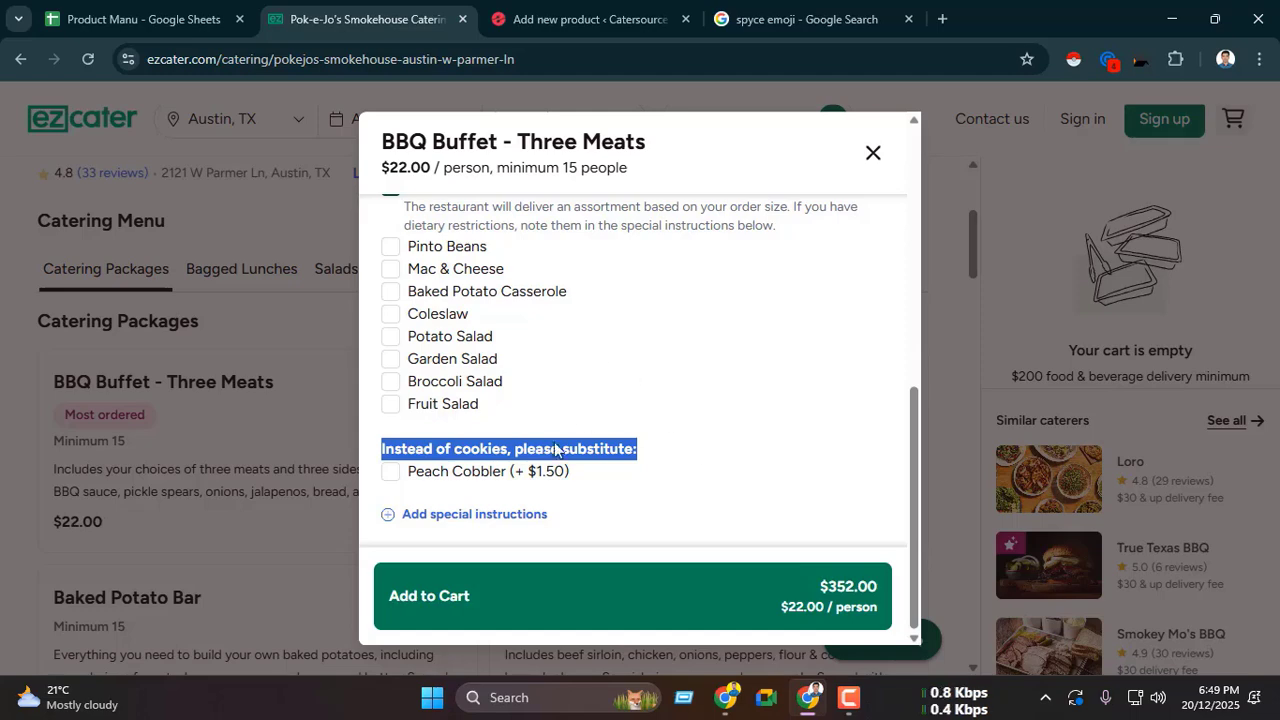
drag(409, 482, 492, 482)
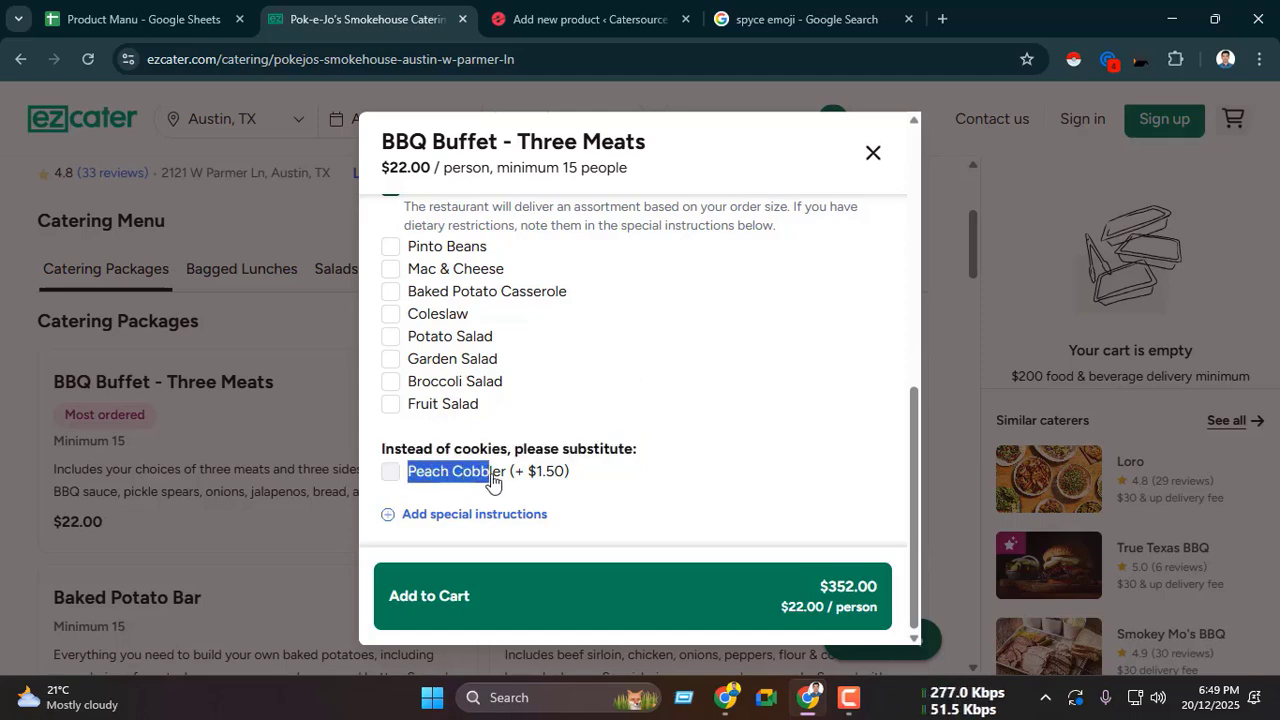
key(ctrl+Tab)
scroll(478, 315, down, 2)
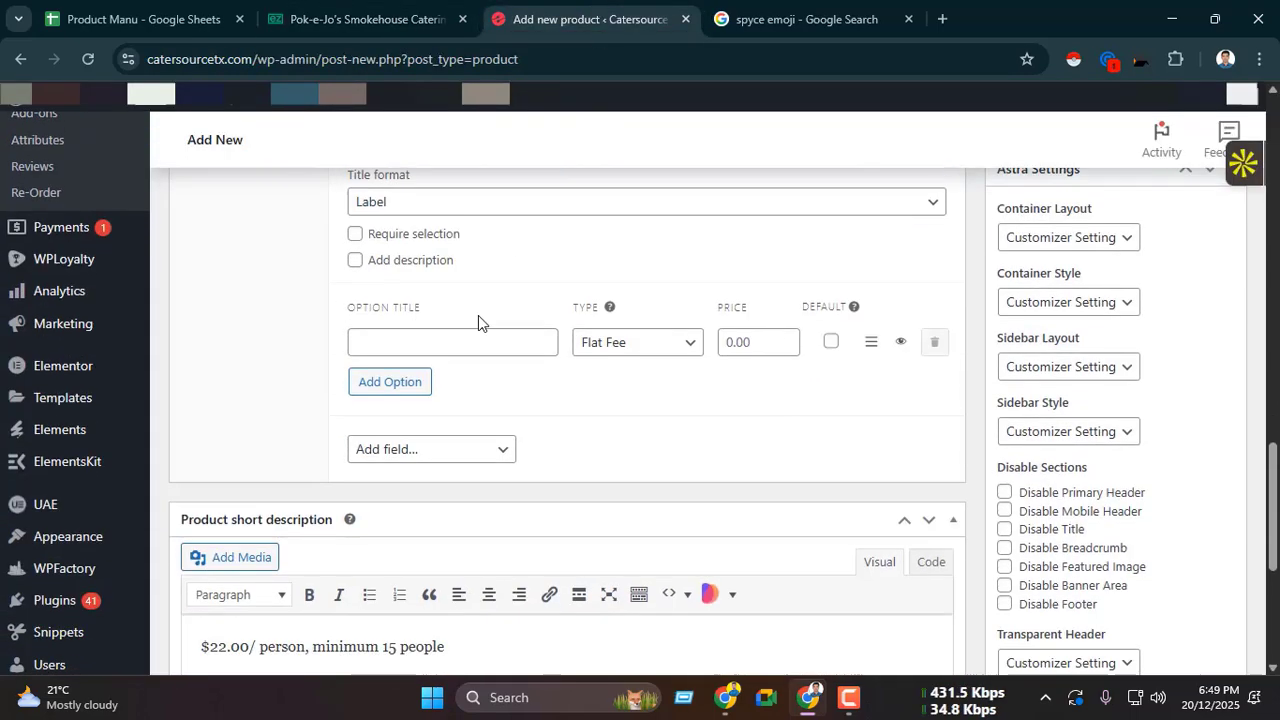
click(396, 336)
key(ctrl+v)
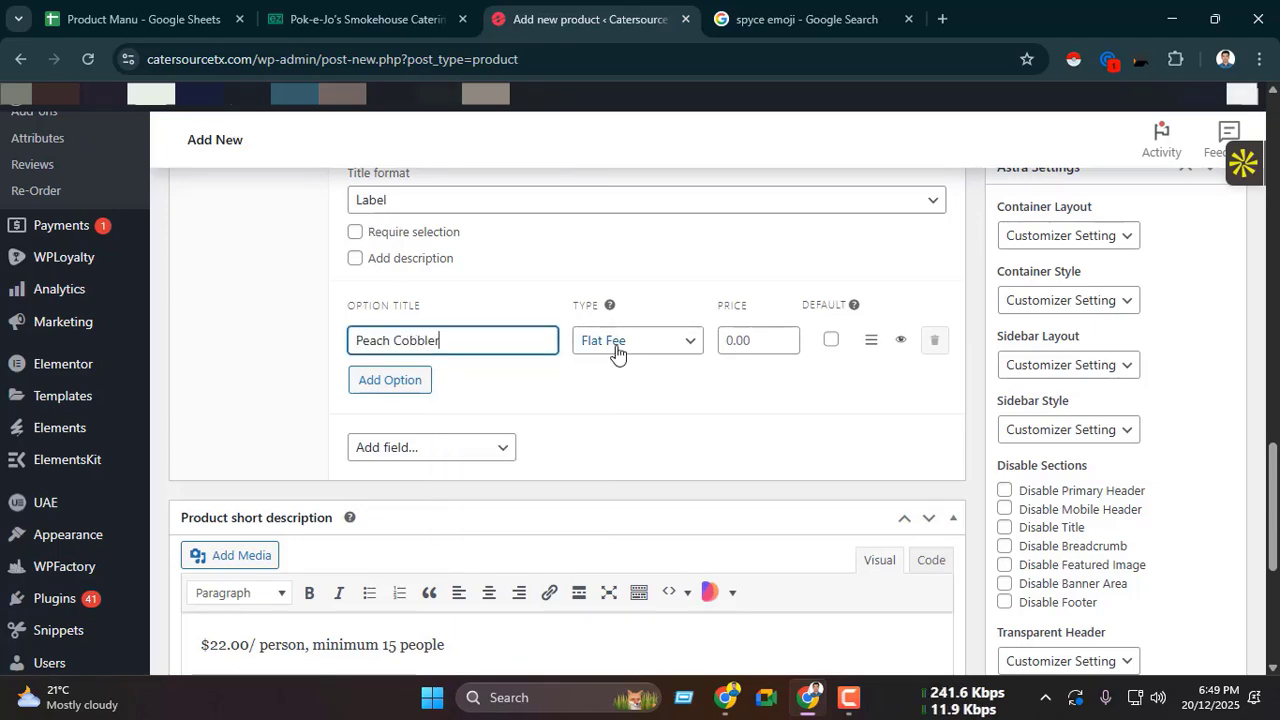
Step: Change the Peach Cobbler option's price type and enter its ezCater surcharge of 1.50 as the price
click(614, 345)
click(606, 394)
click(734, 347)
key(ctrl+shift+Tab)
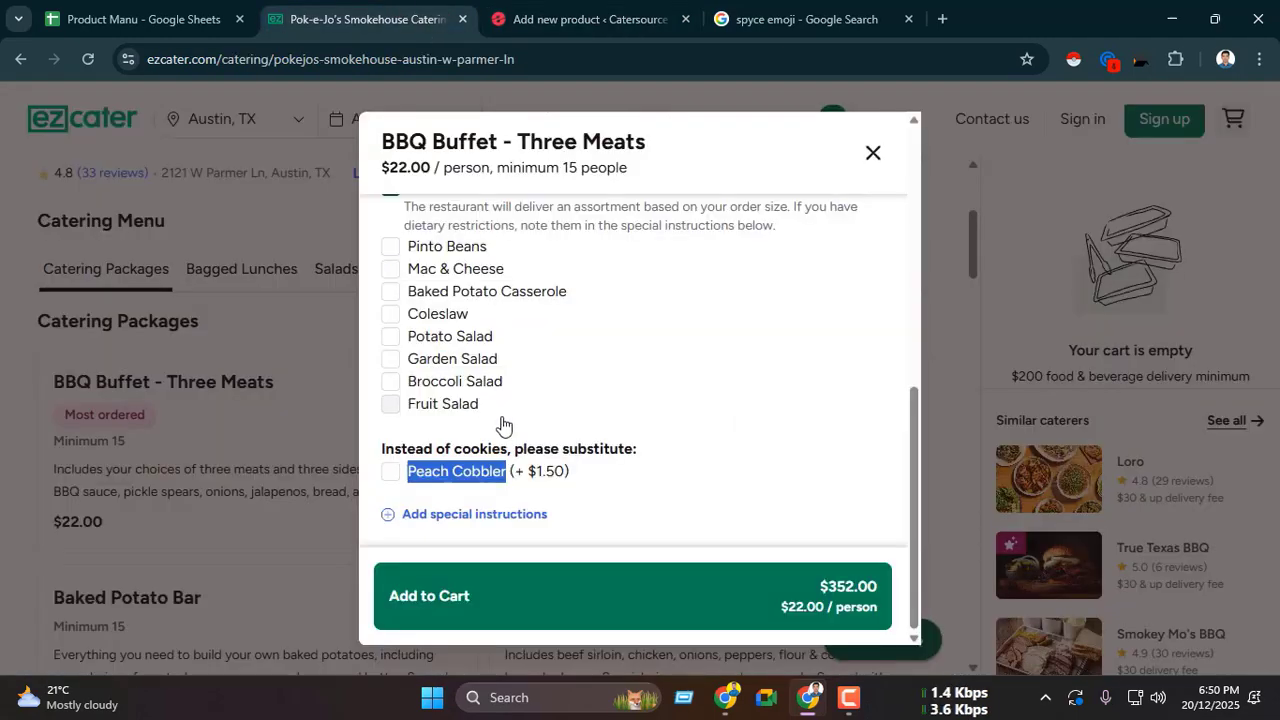
drag(535, 475, 557, 482)
key(ctrl+c)
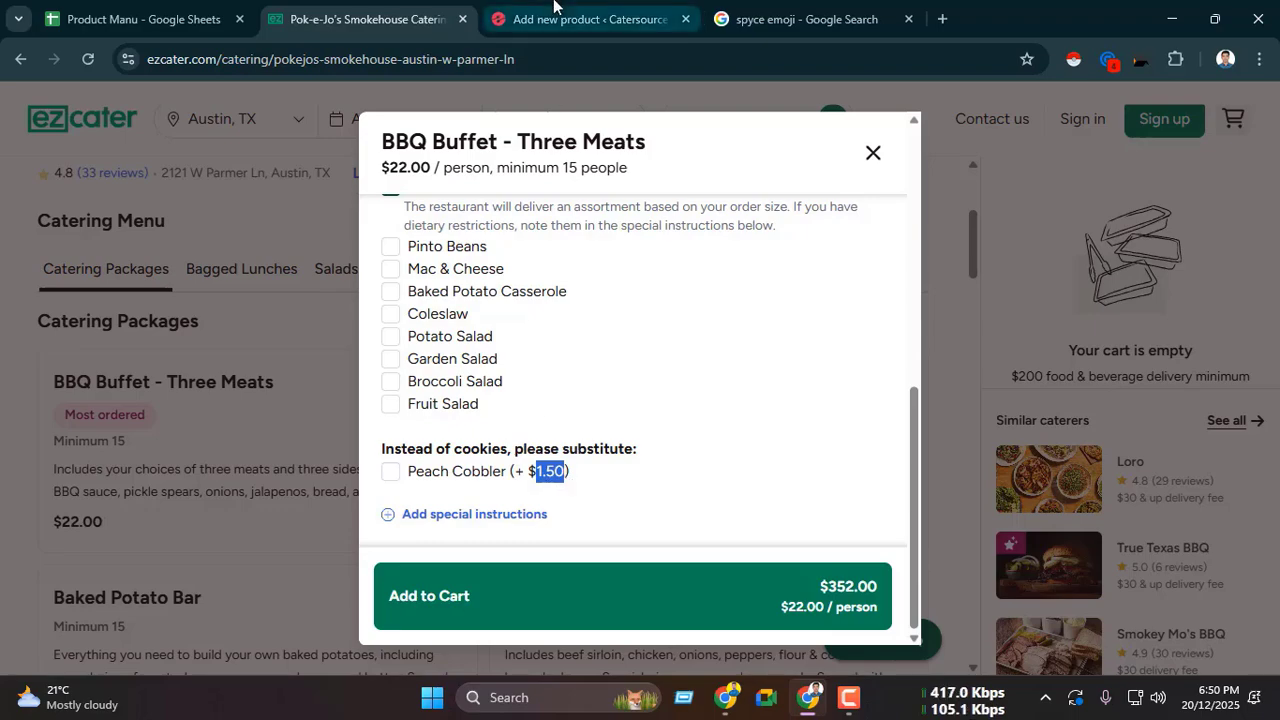
key(ctrl+Tab)
key(ctrl+shift+Tab)
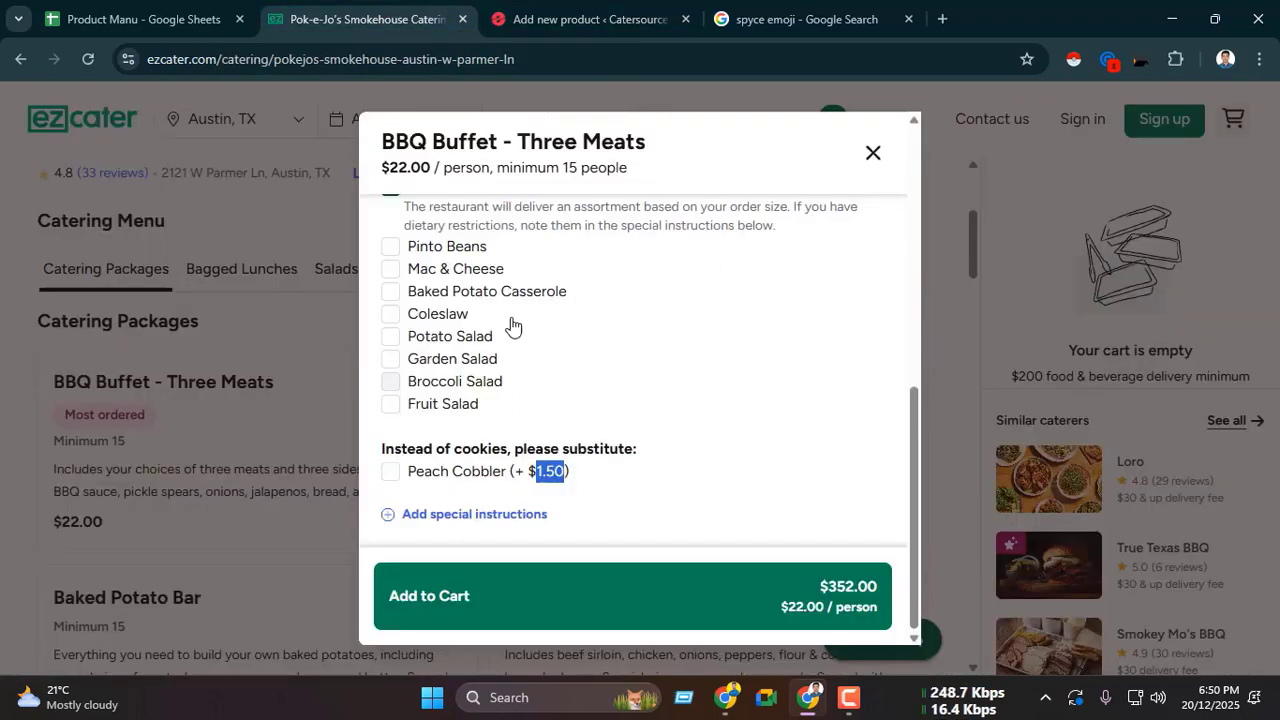
click(633, 22)
Step: Publish the BBQ Buffet - Three Meats product
scroll(717, 350, up, 15)
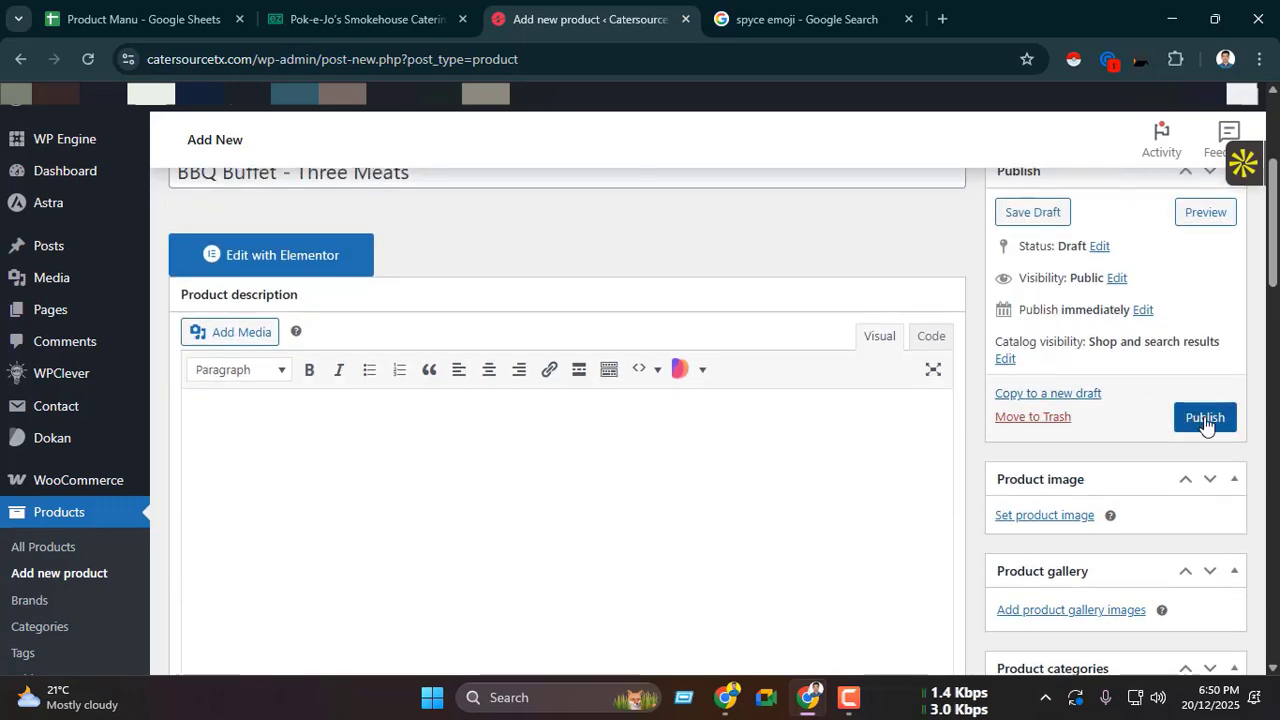
click(1203, 417)
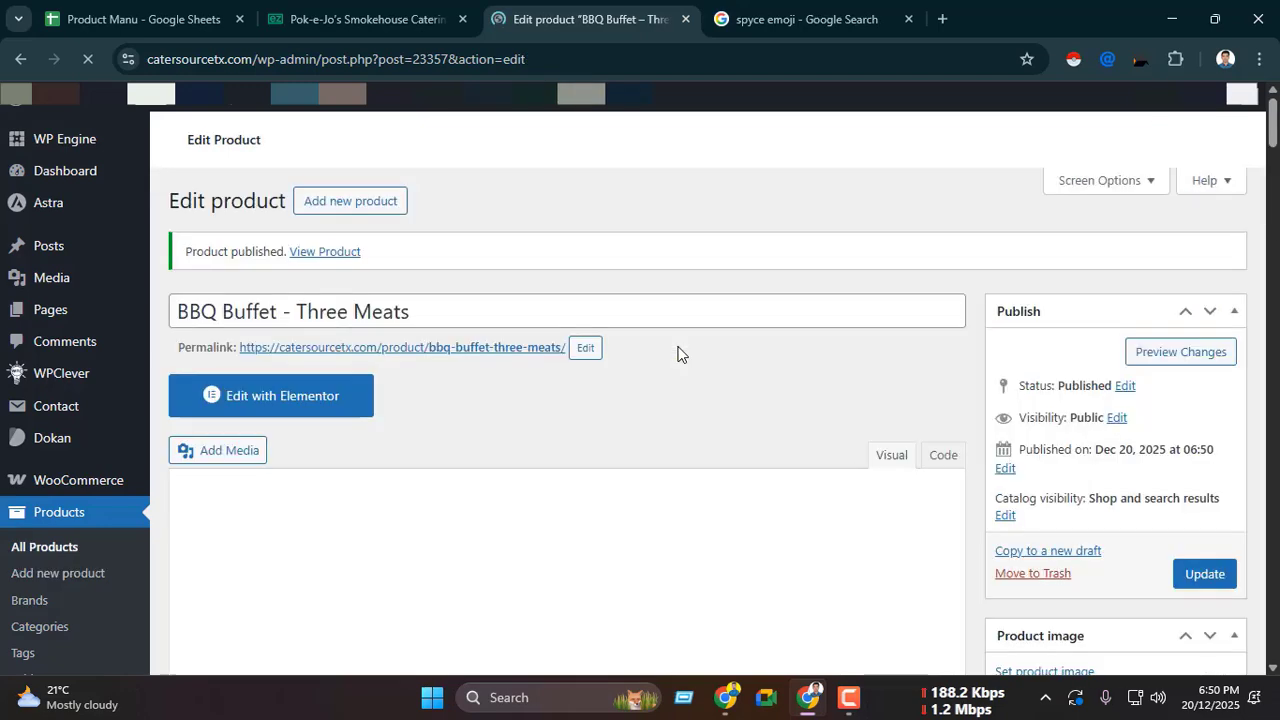
scroll(340, 300, down, 2)
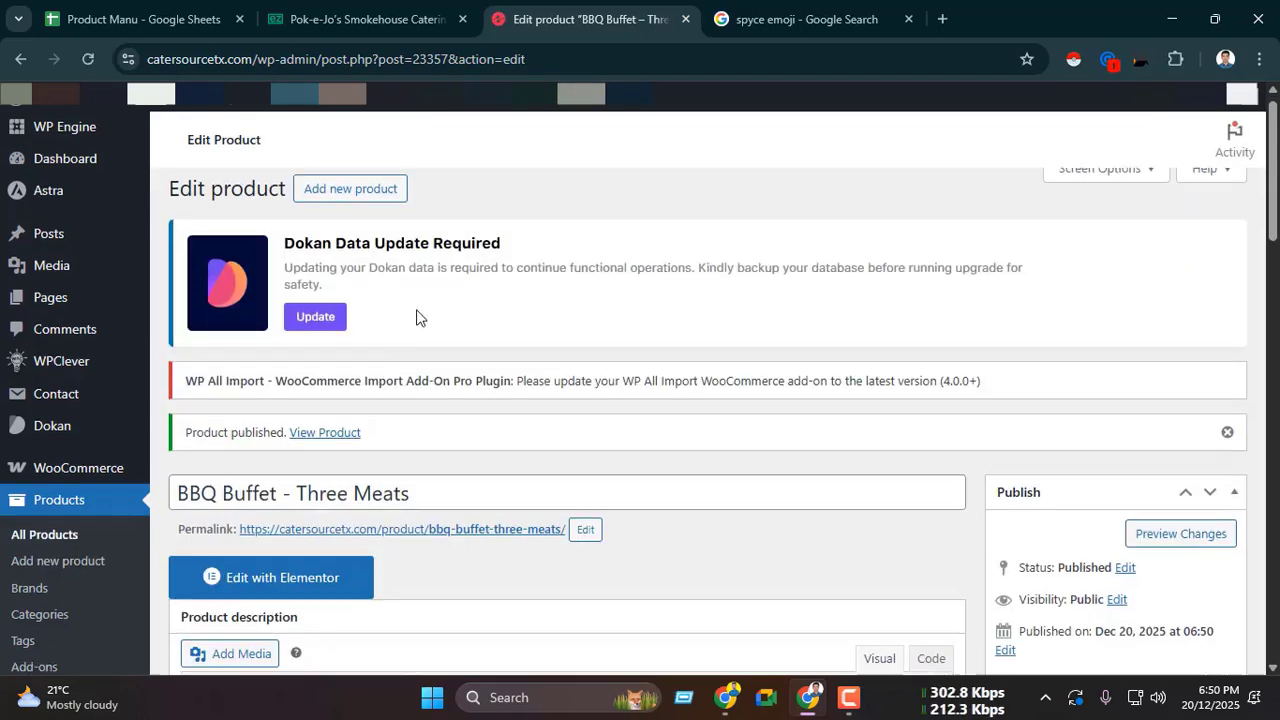
Step: Copy the published product's View Product link and open it in a new tab of the other Chrome window
right_click(324, 256)
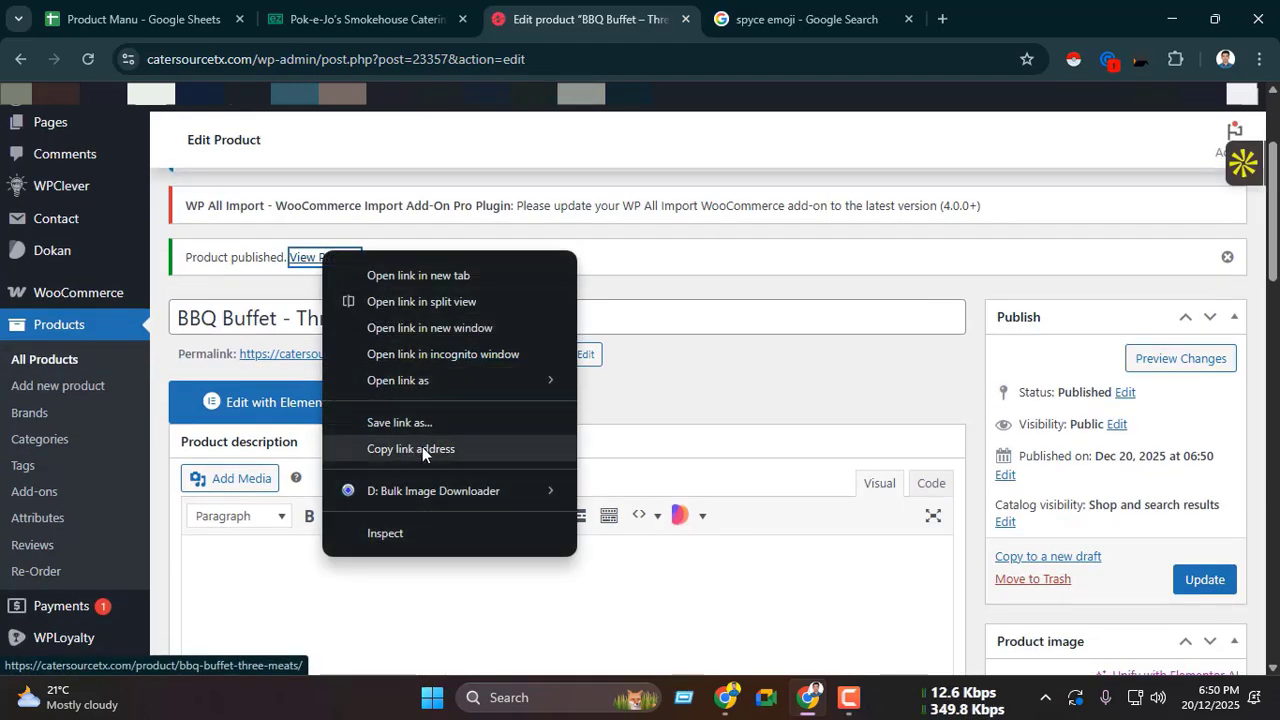
click(422, 446)
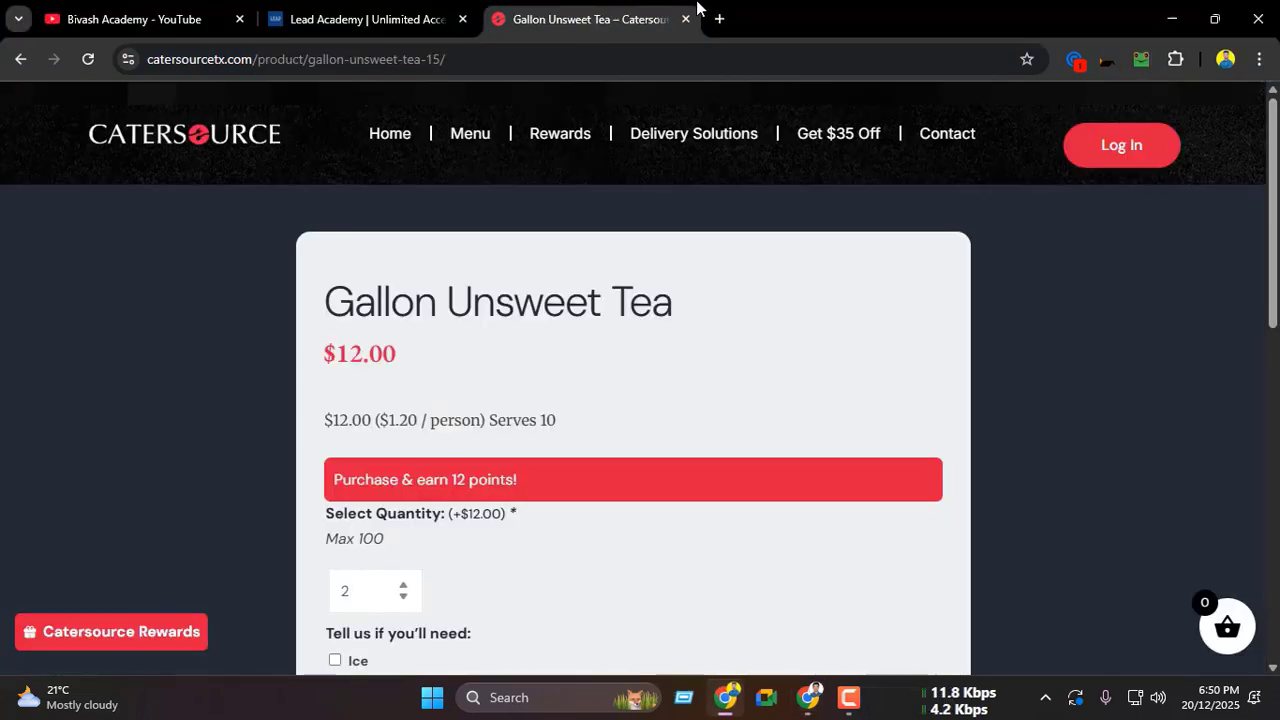
click(719, 19)
key(ctrl+v)
key(Return)
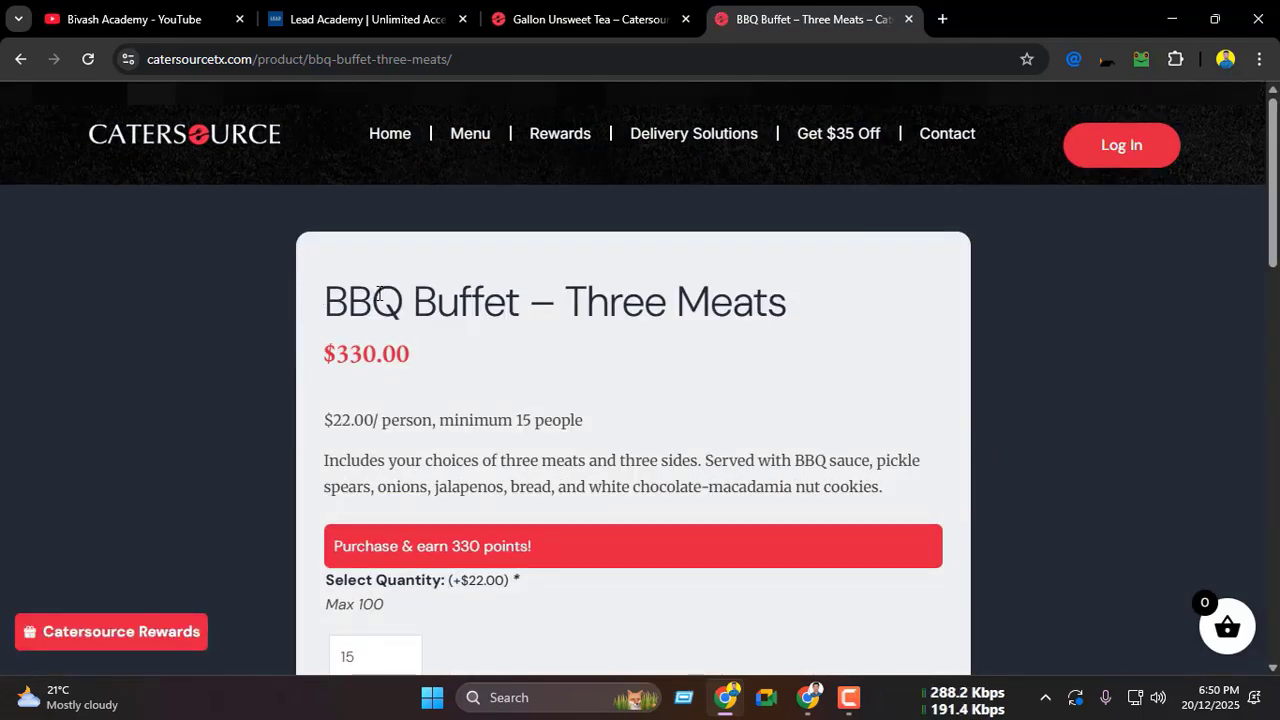
Step: Check the title, price and description on the live BBQ Buffet – Three Meats page
scroll(379, 293, down, 10)
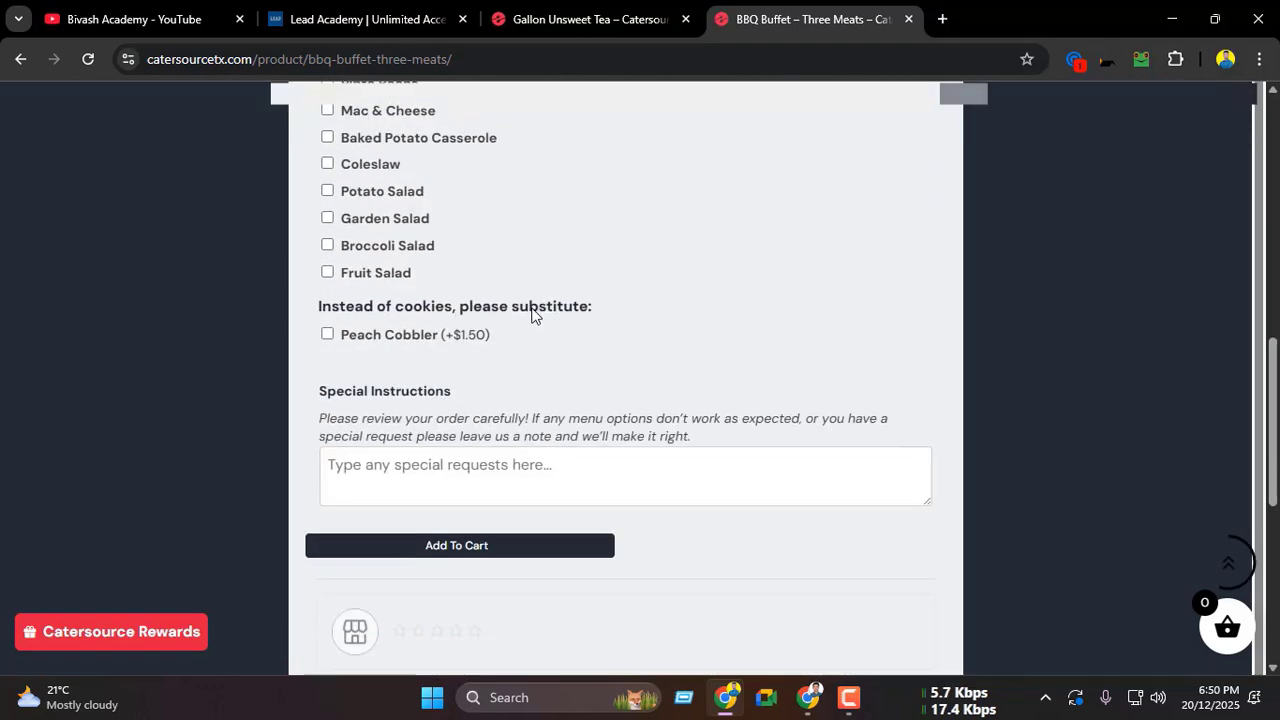
scroll(532, 315, down, 5)
scroll(550, 300, up, 20)
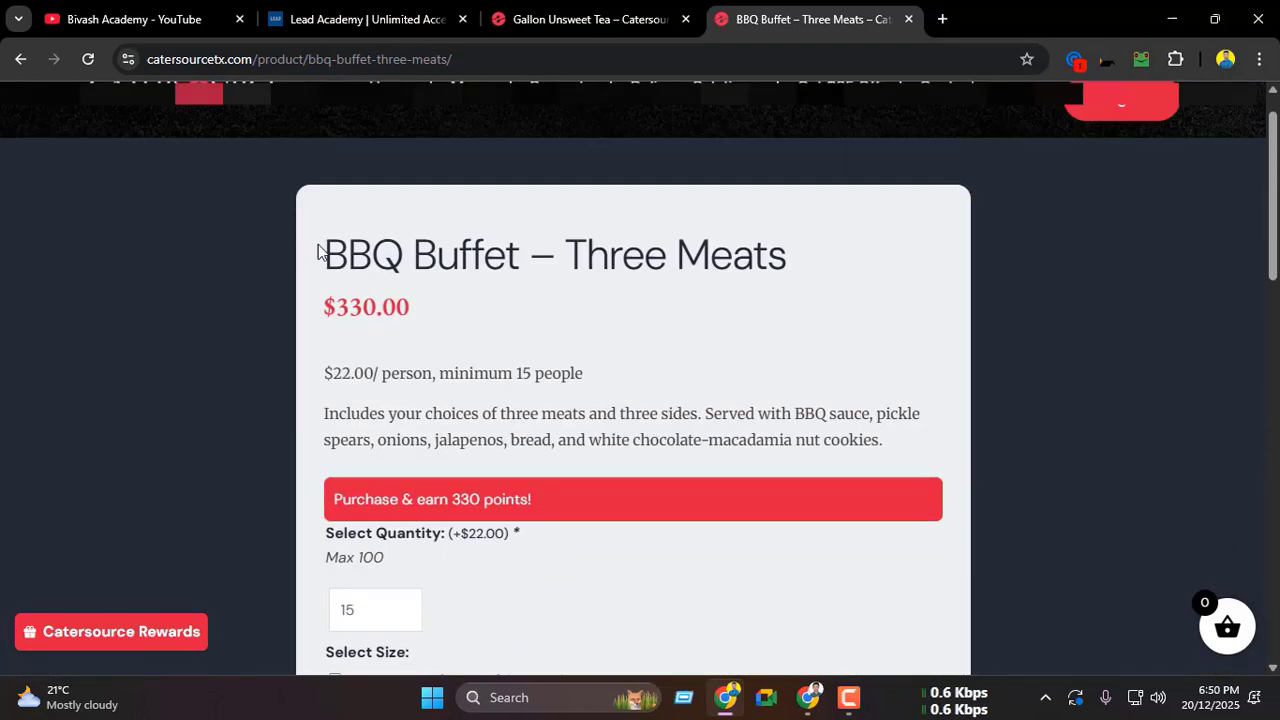
drag(318, 250, 554, 256)
scroll(450, 250, down, 1)
drag(322, 210, 411, 226)
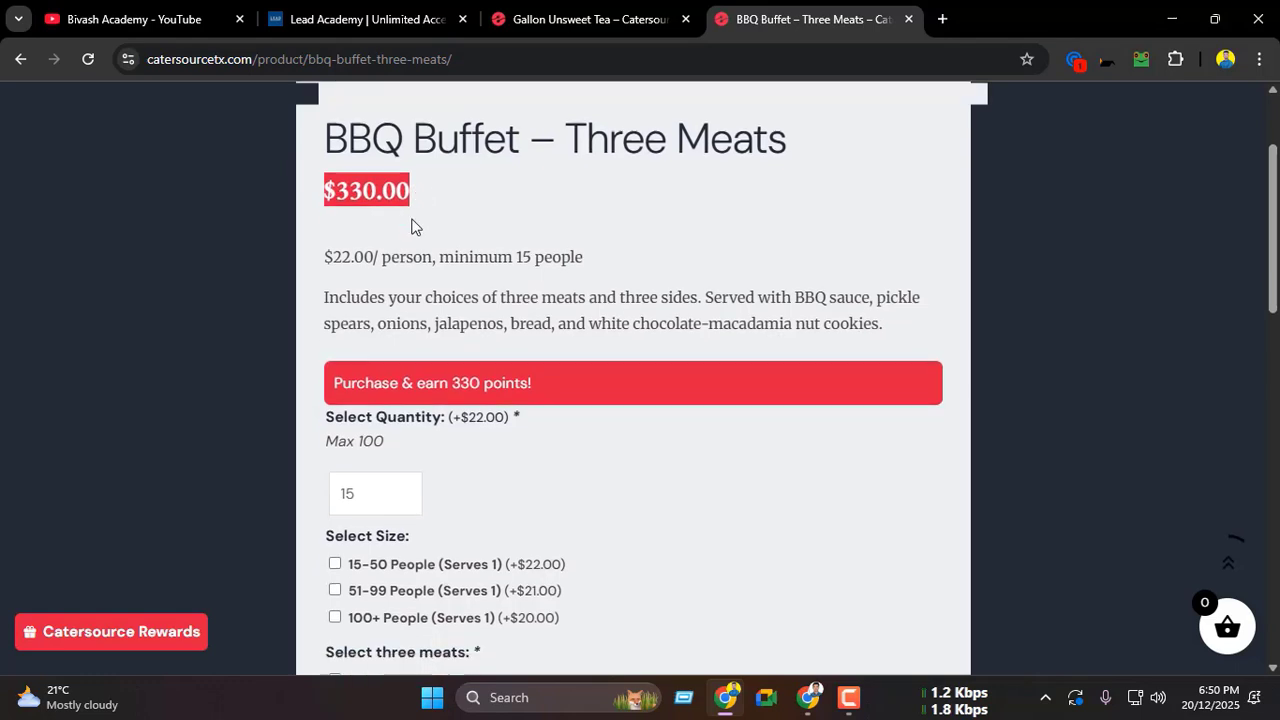
scroll(411, 226, down, 1)
drag(333, 186, 861, 248)
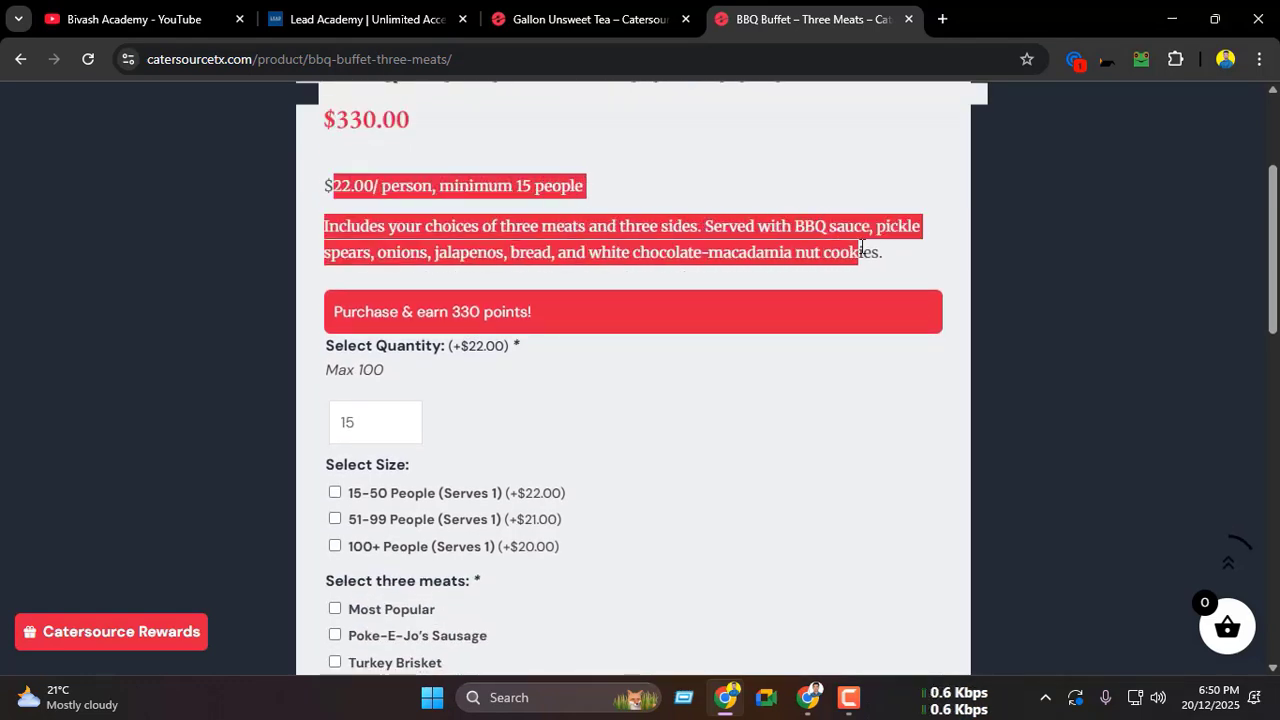
click(514, 226)
scroll(443, 249, down, 1)
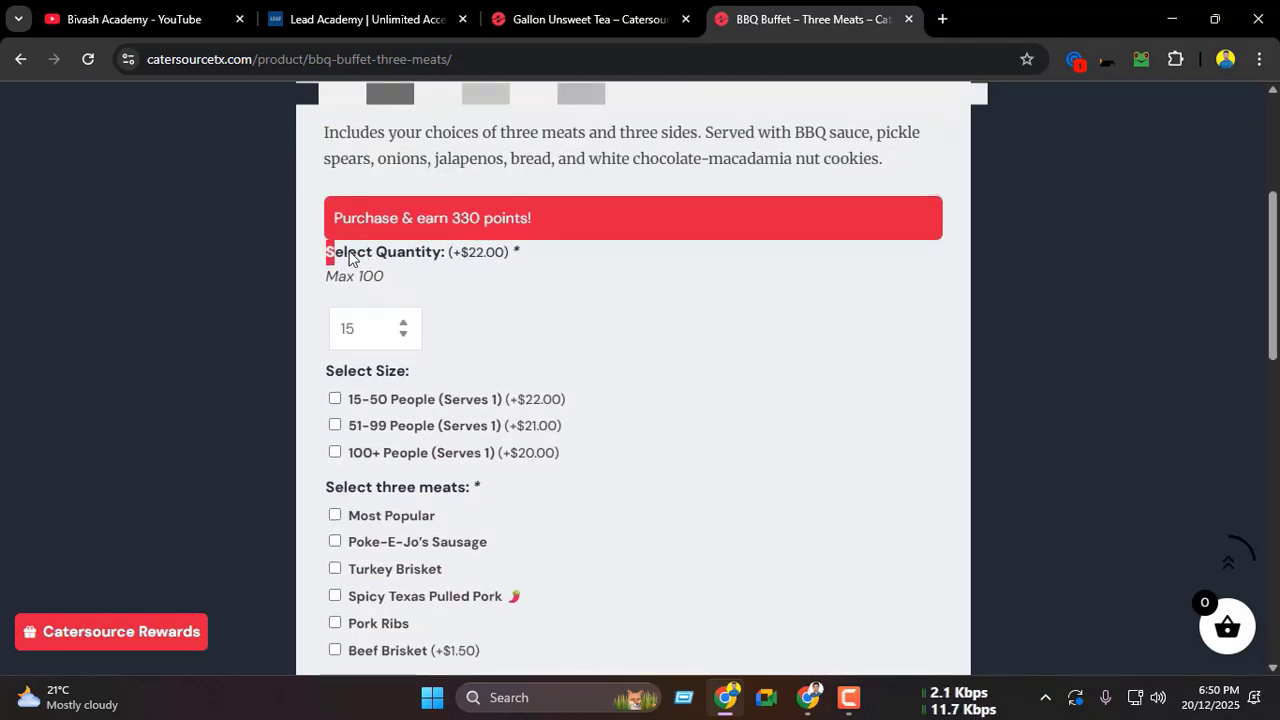
Step: Examine the Select Quantity add-on's per-unit price and its maximum note on the live page
drag(352, 258, 518, 262)
click(435, 258)
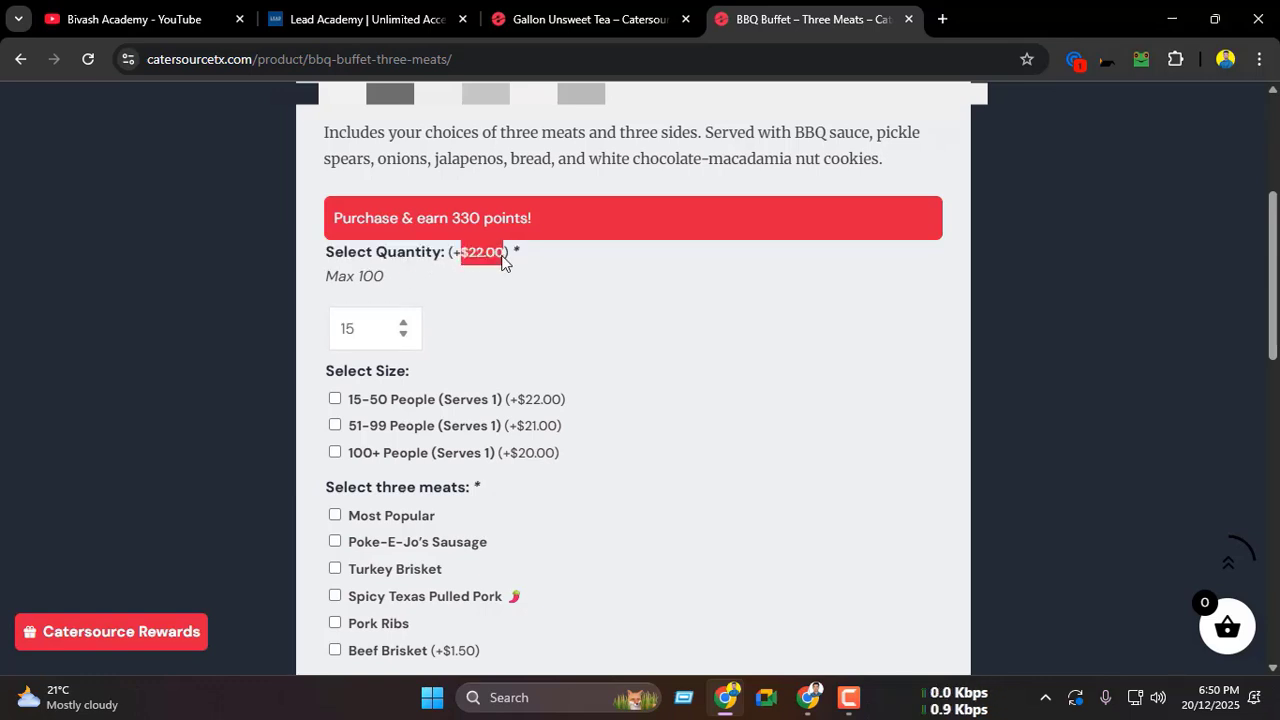
drag(333, 275, 400, 283)
scroll(400, 283, down, 1)
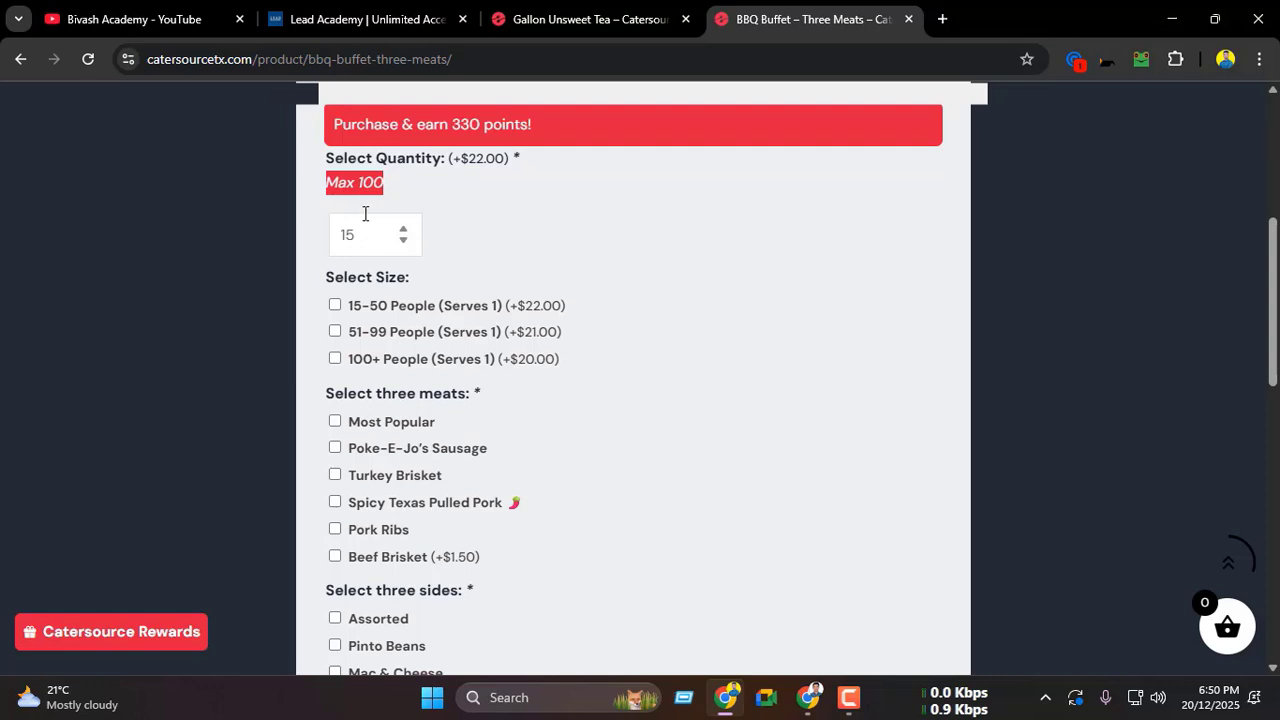
click(254, 372)
scroll(254, 372, up, 1)
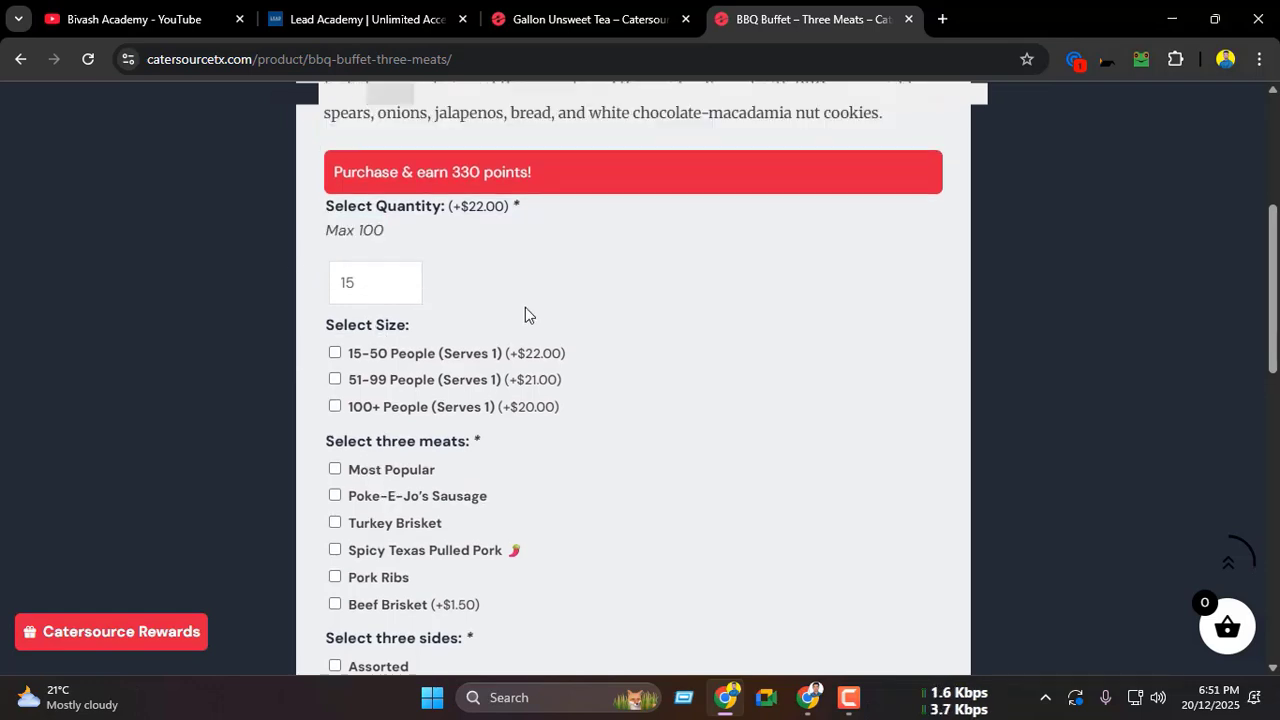
scroll(523, 311, up, 2)
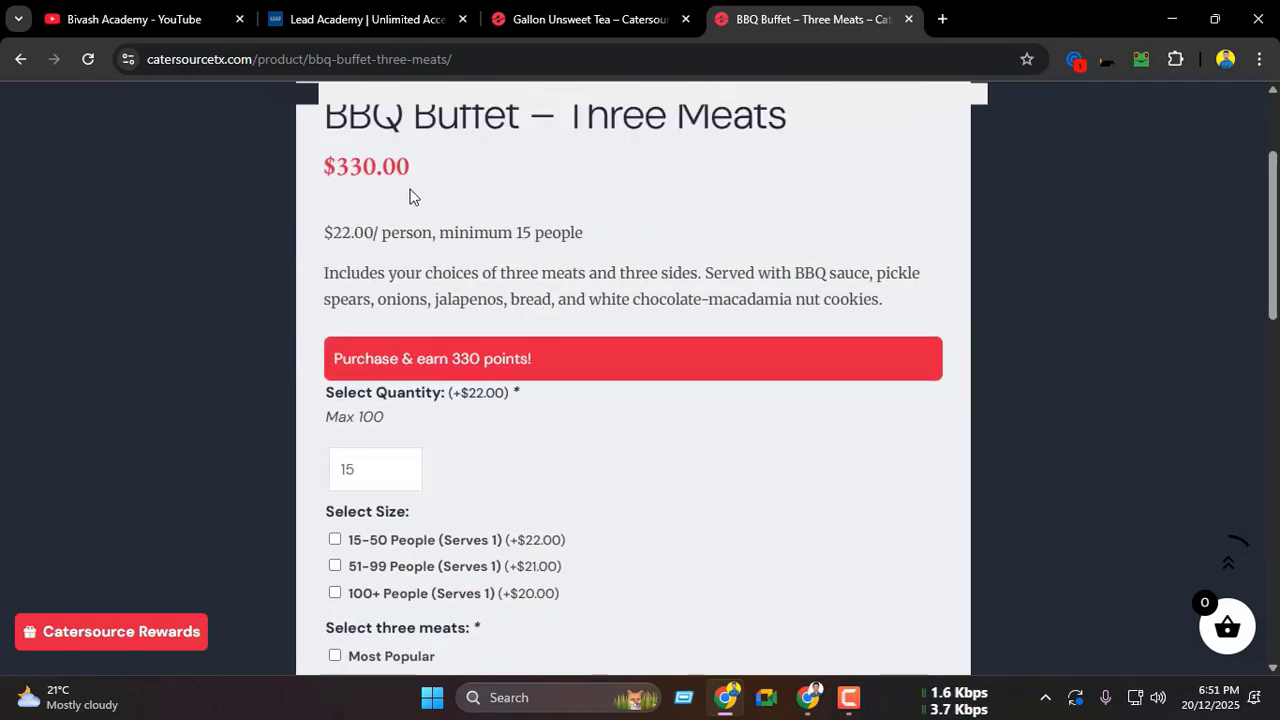
Step: Set the quantity to 16, select Poke-E-Jo's Sausage and Baked Potato Casserole, and review the price summary
click(405, 466)
scroll(466, 437, down, 1)
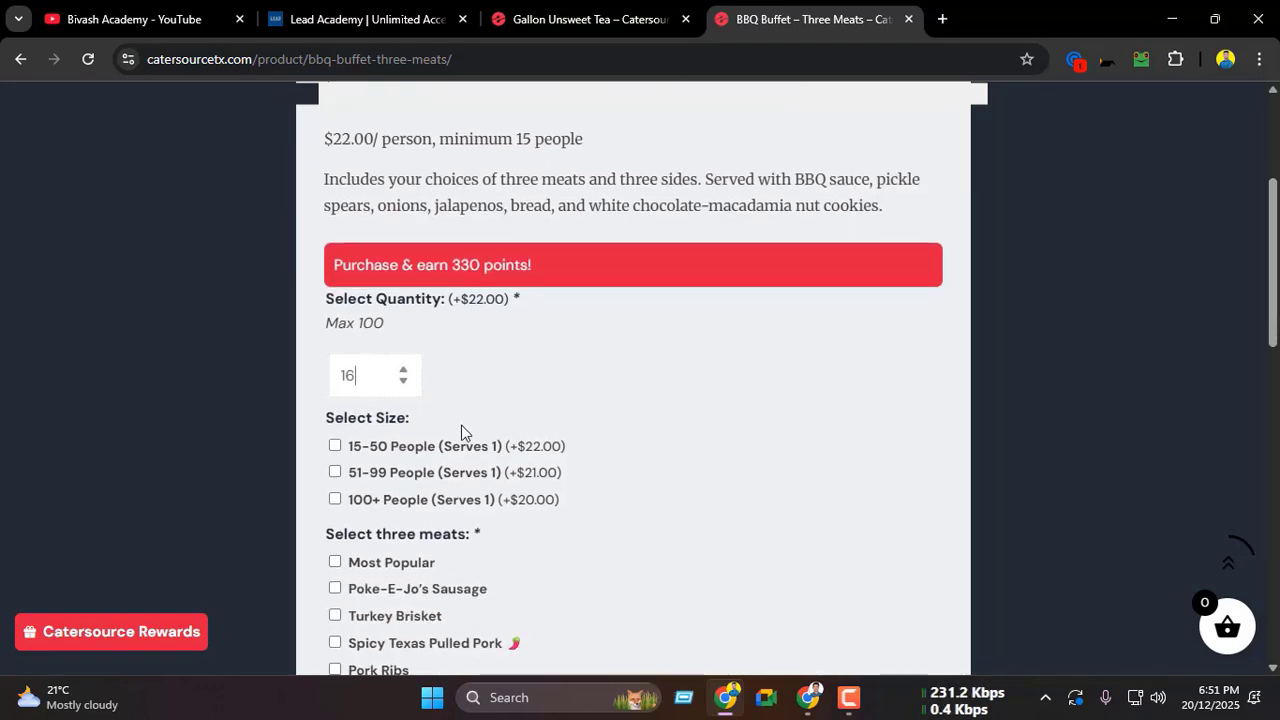
scroll(529, 354, down, 8)
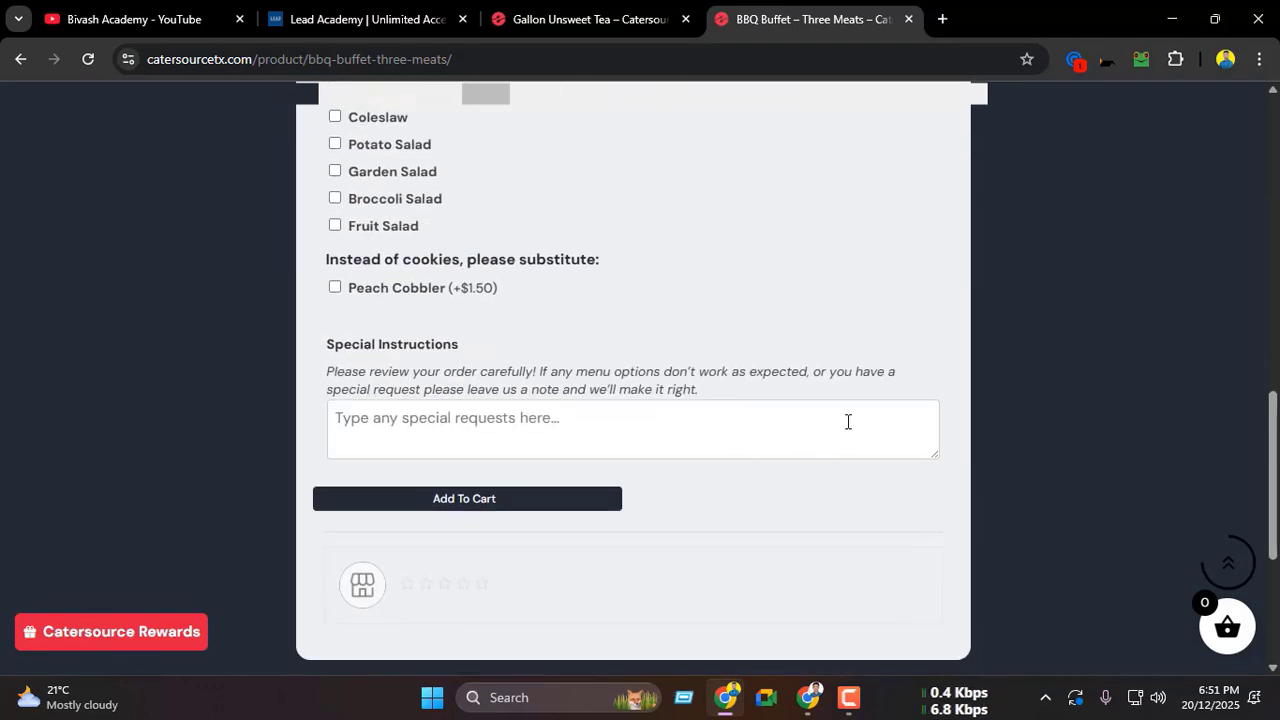
scroll(727, 446, up, 3)
scroll(700, 446, up, 2)
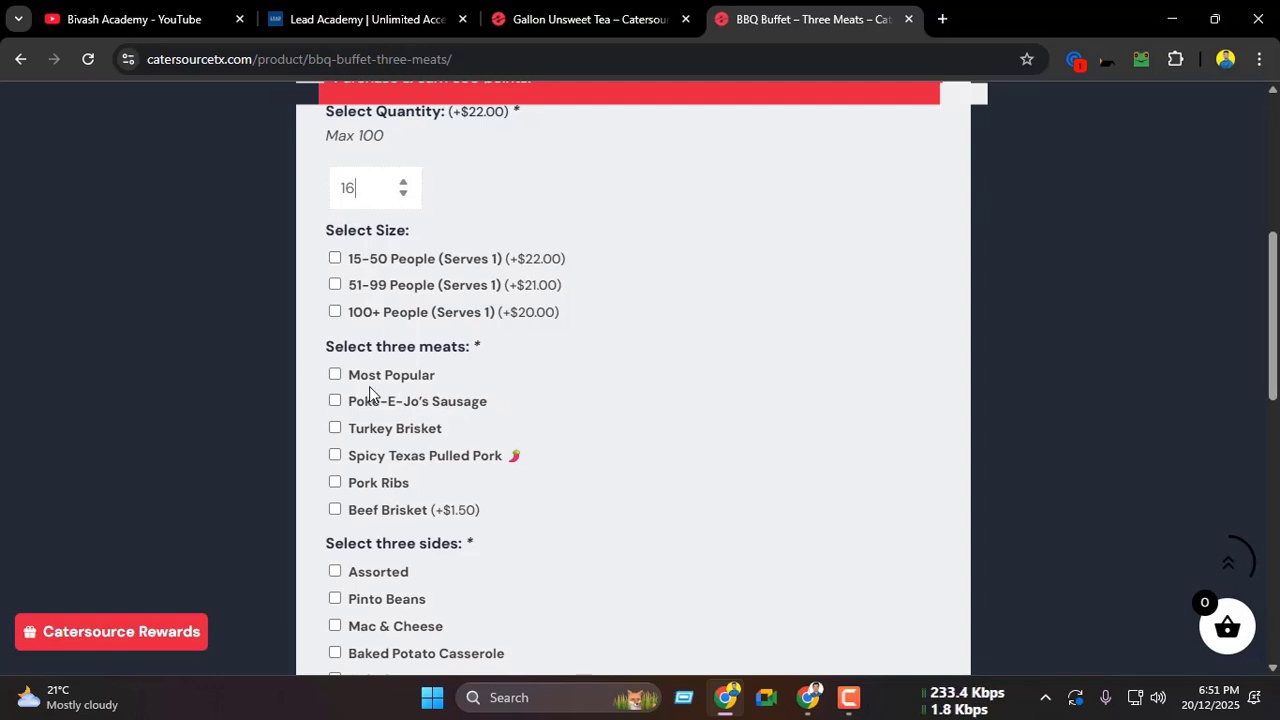
scroll(370, 330, down, 1)
scroll(380, 390, up, 1)
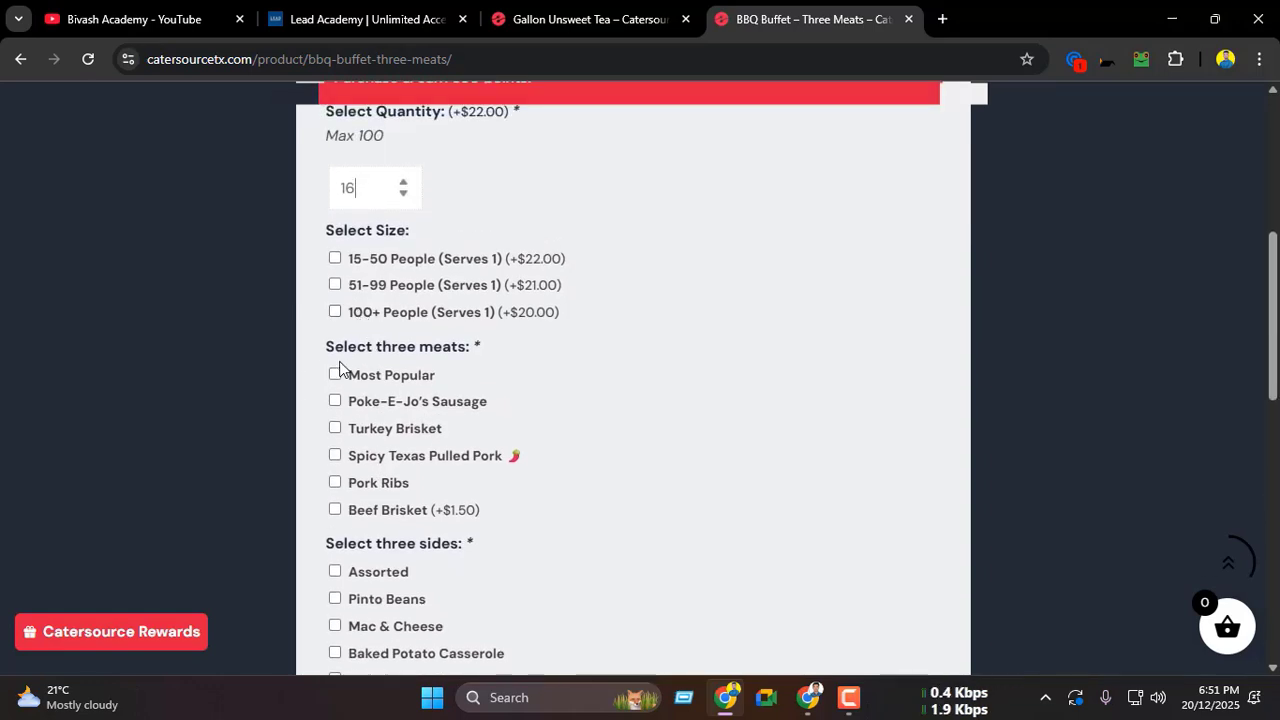
click(336, 401)
scroll(511, 377, down, 2)
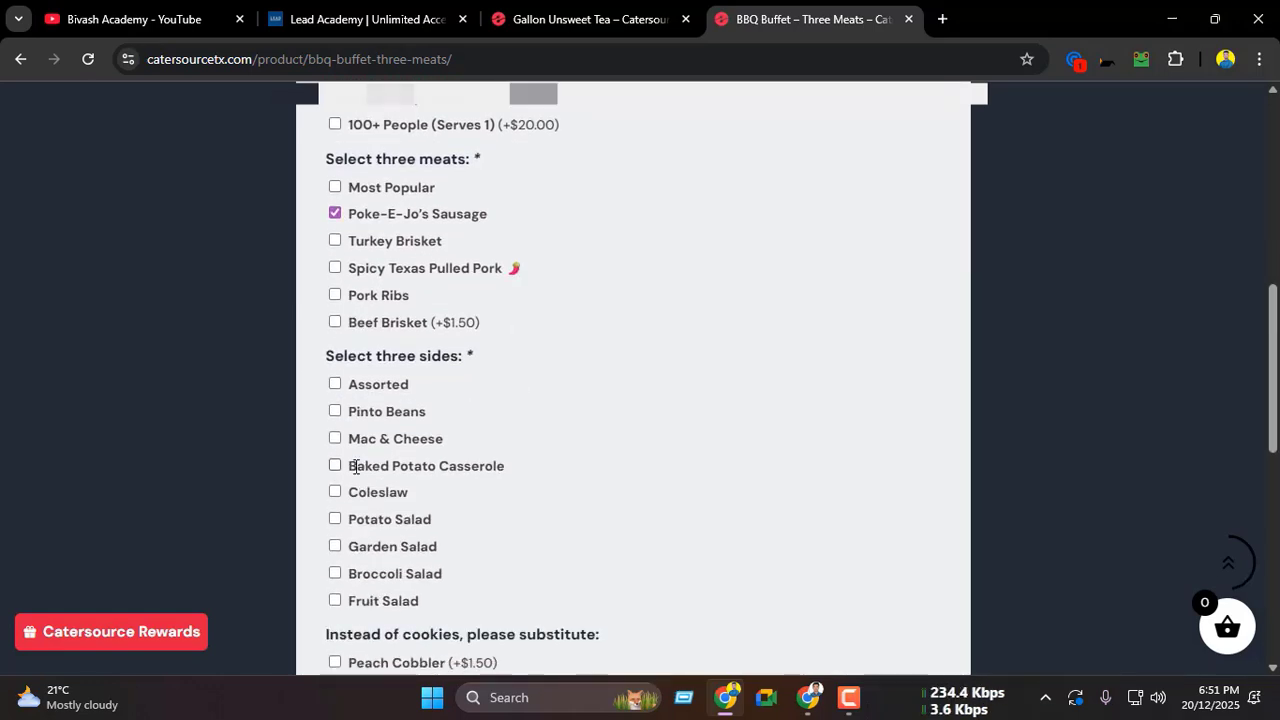
click(336, 466)
scroll(423, 449, down, 4)
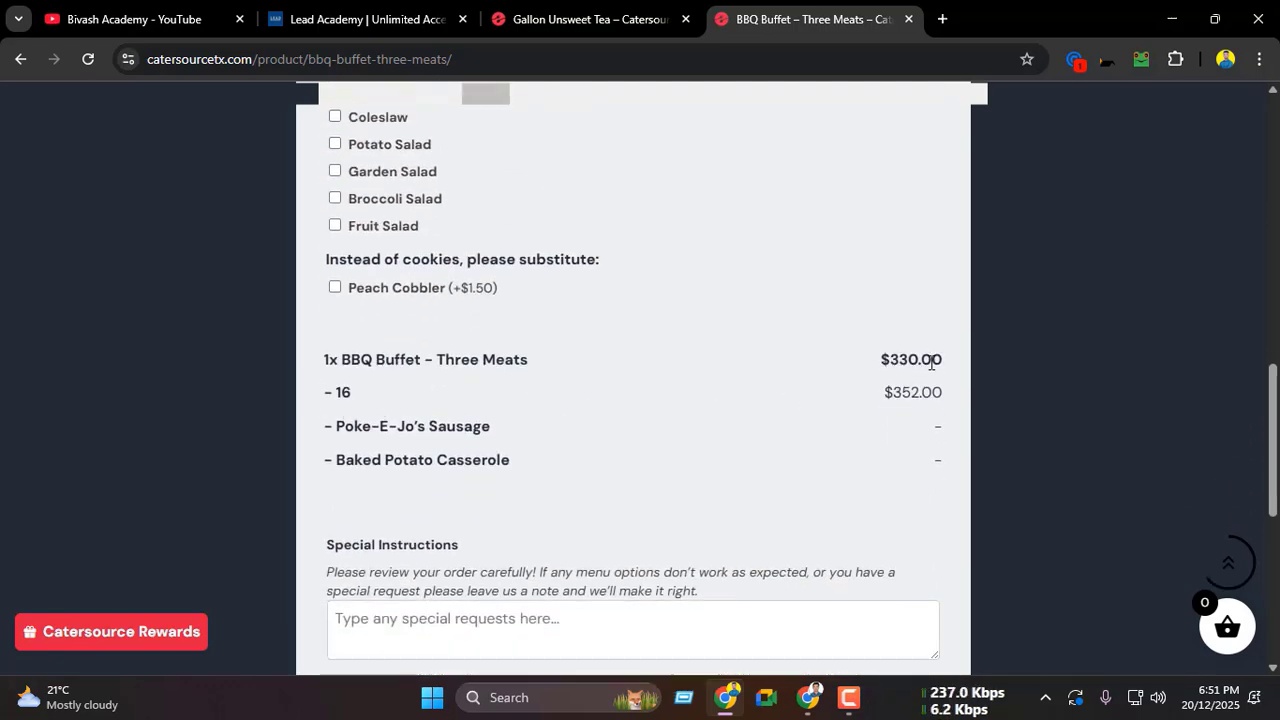
Step: Compare the price summary at quantity 15 with the one at quantity 16
scroll(848, 402, up, 6)
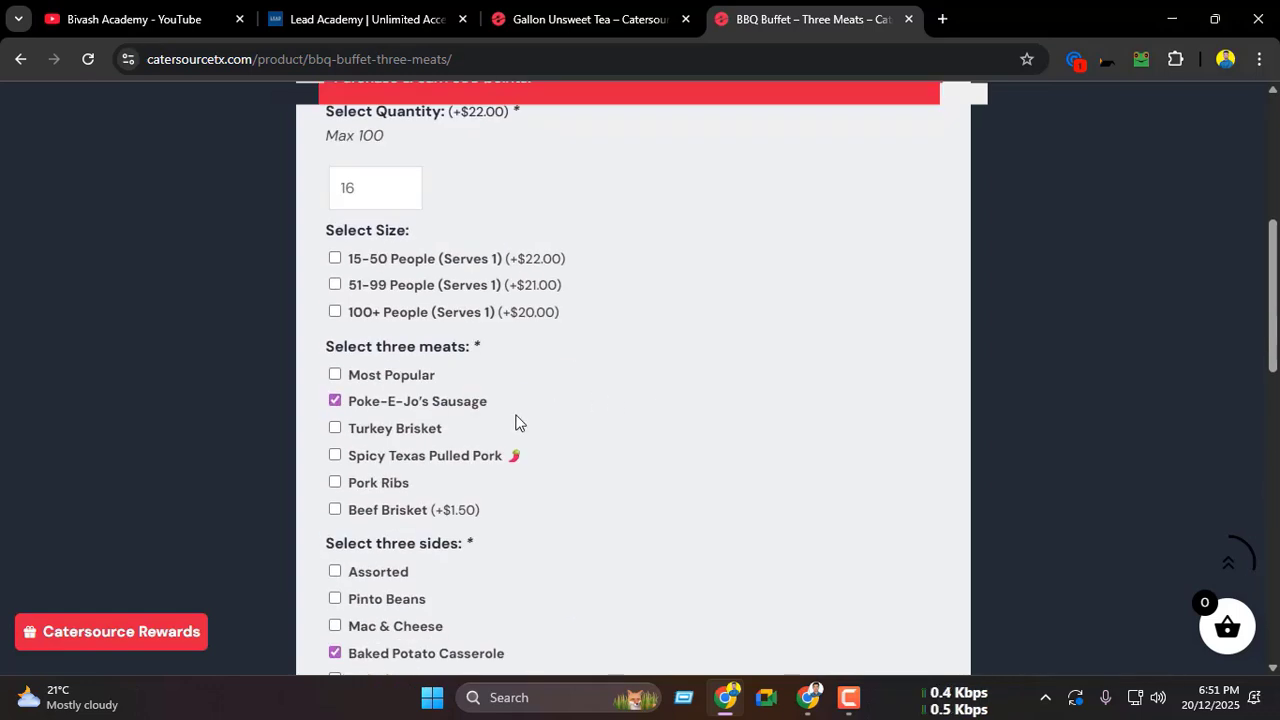
scroll(413, 334, down, 1)
scroll(375, 254, up, 2)
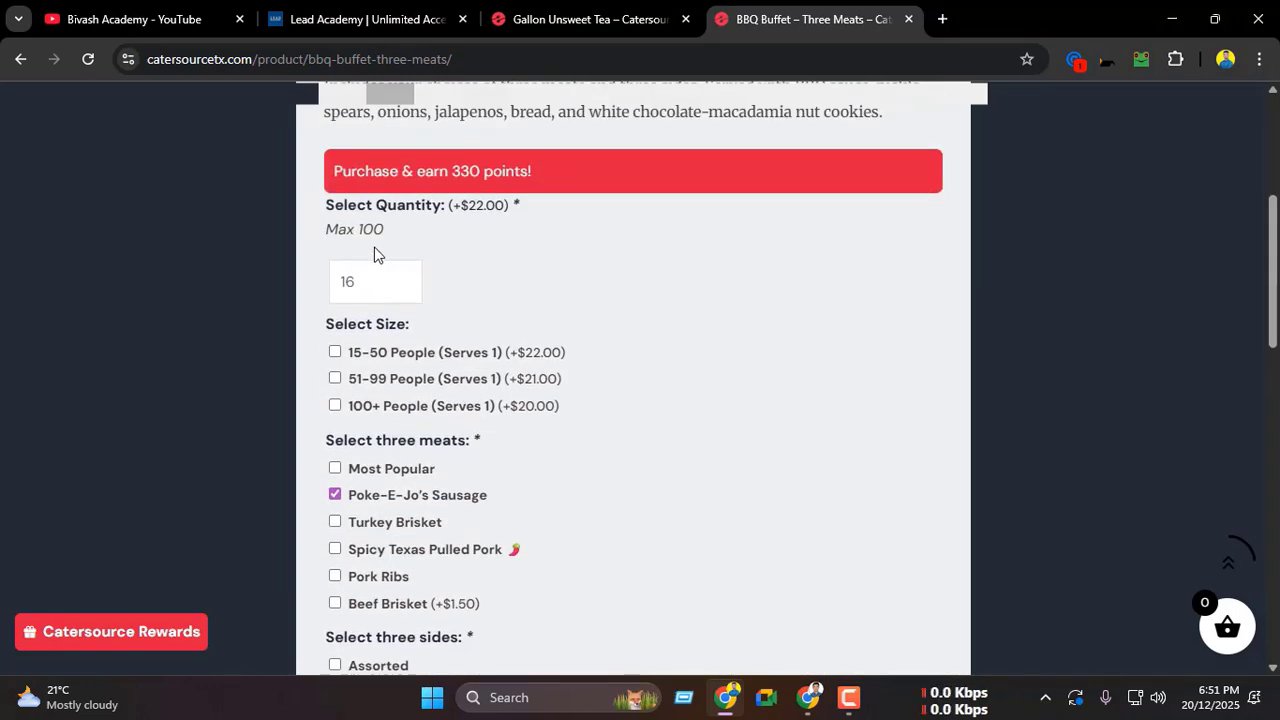
click(404, 290)
scroll(566, 303, down, 6)
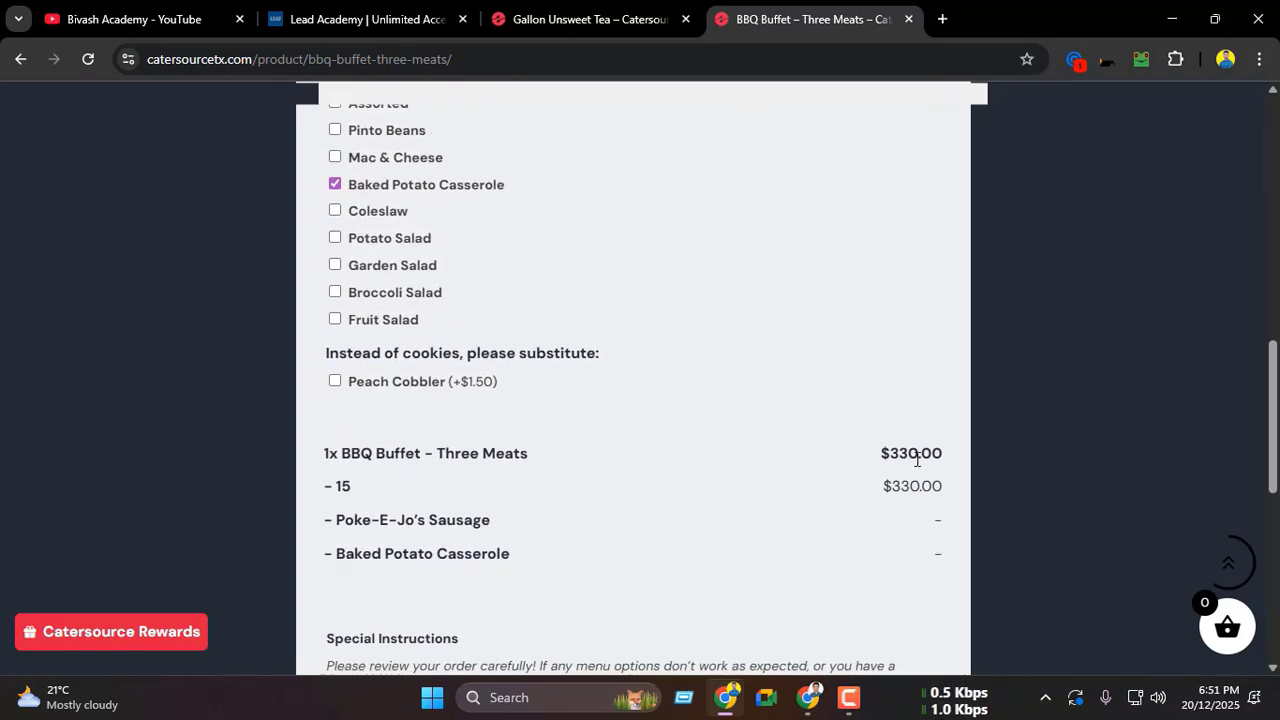
scroll(897, 459, up, 6)
click(410, 276)
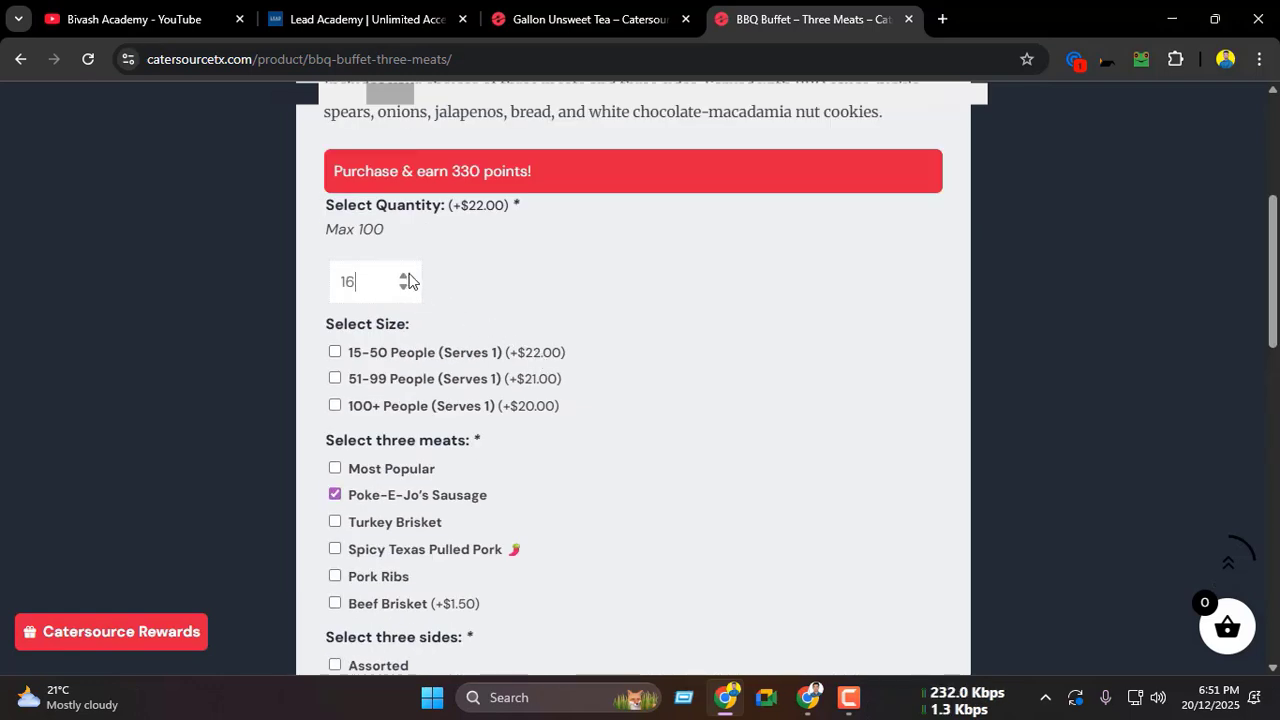
scroll(910, 395, down, 4)
scroll(920, 517, down, 2)
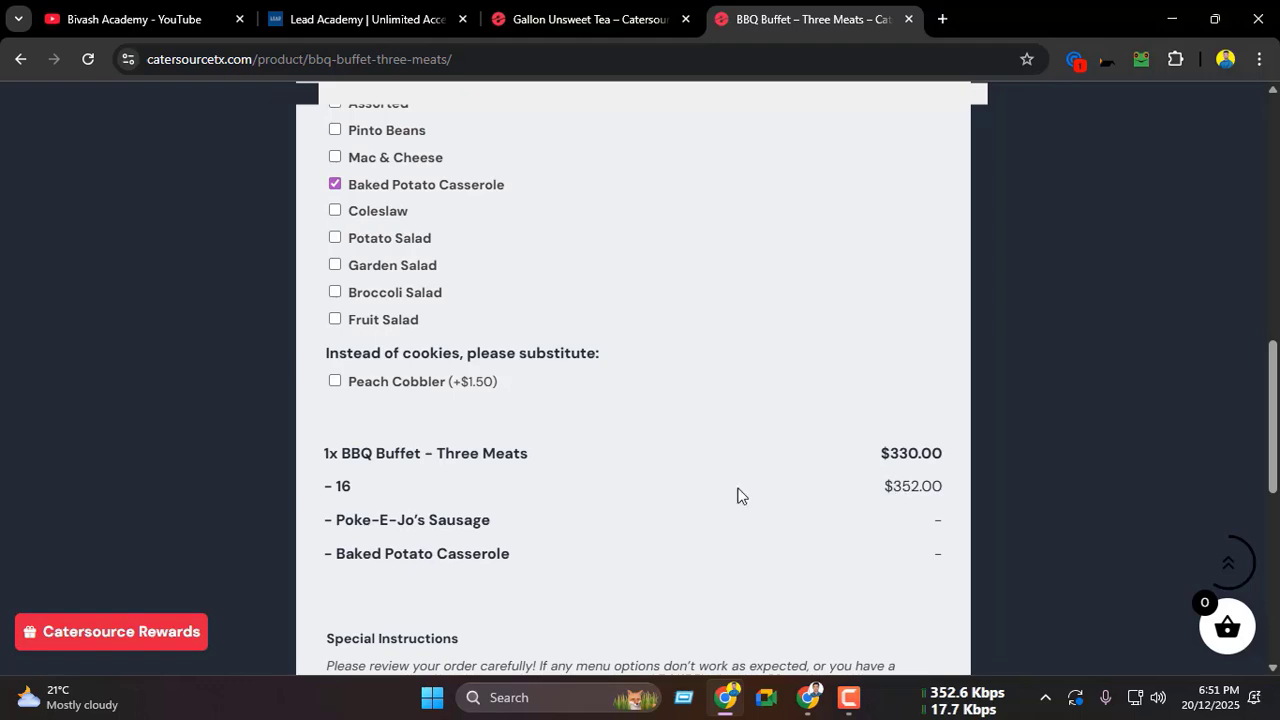
Step: Test the quantity minimum by lowering the value to 13
scroll(432, 492, up, 15)
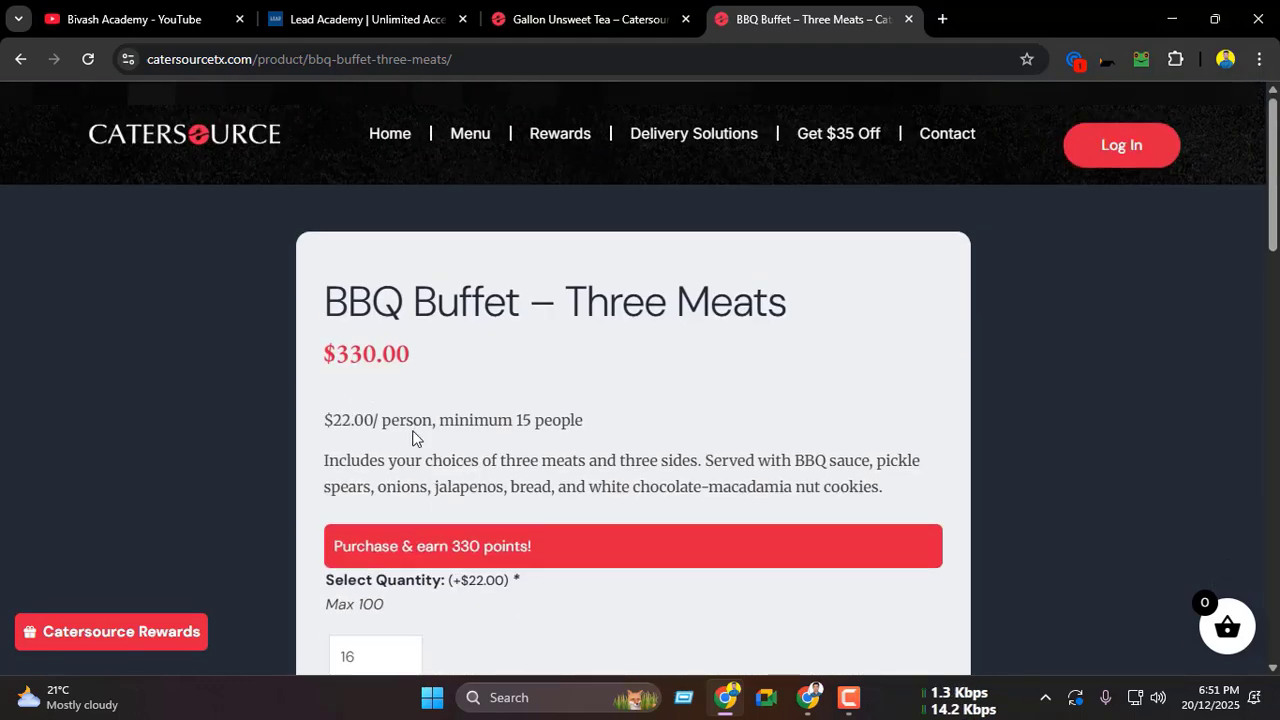
double_click(348, 420)
scroll(430, 418, down, 3)
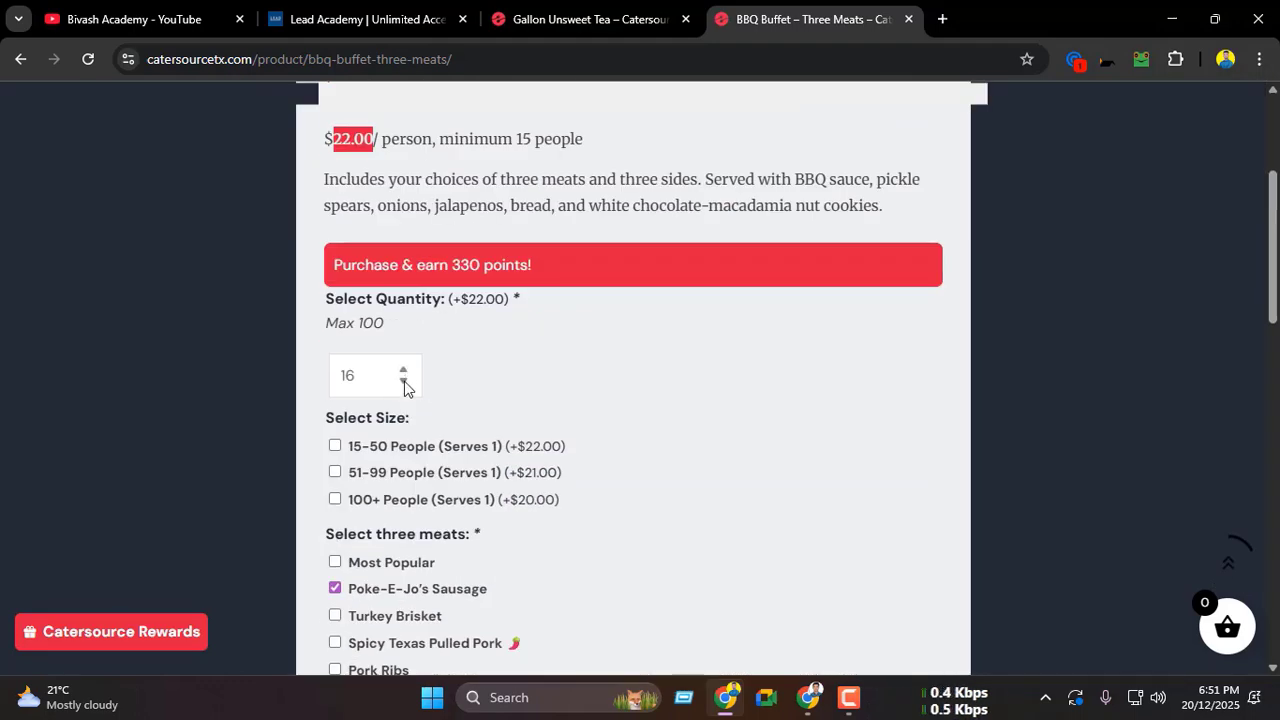
click(403, 381)
click(403, 381)
click(403, 381)
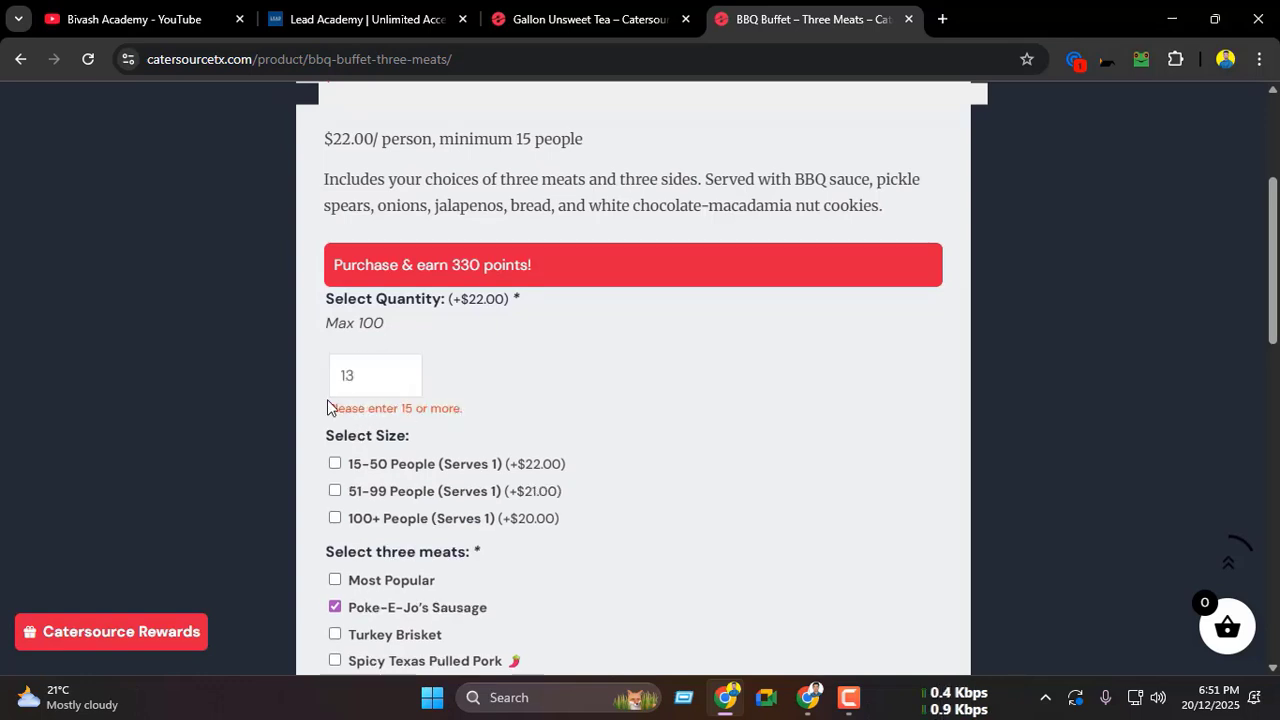
Step: Set the quantity to 18 and review the updated price summary below the add-ons
key(BackSpace)
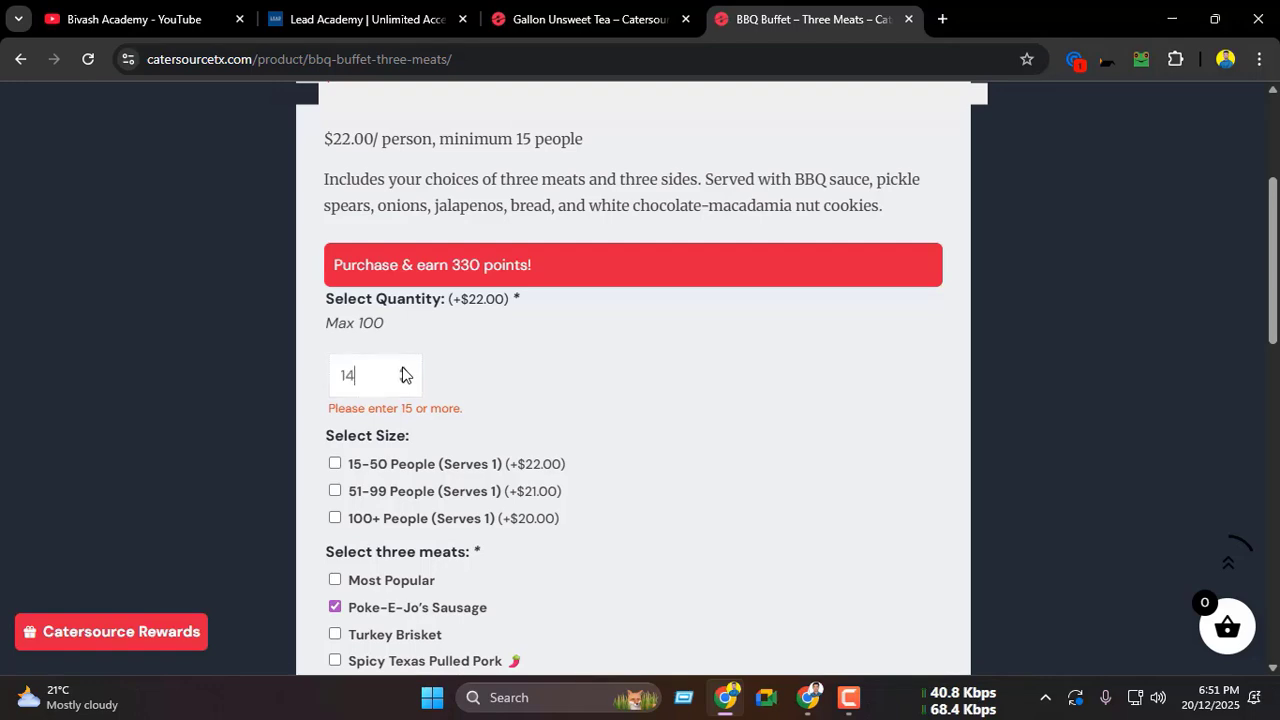
text(5)
double_click(404, 372)
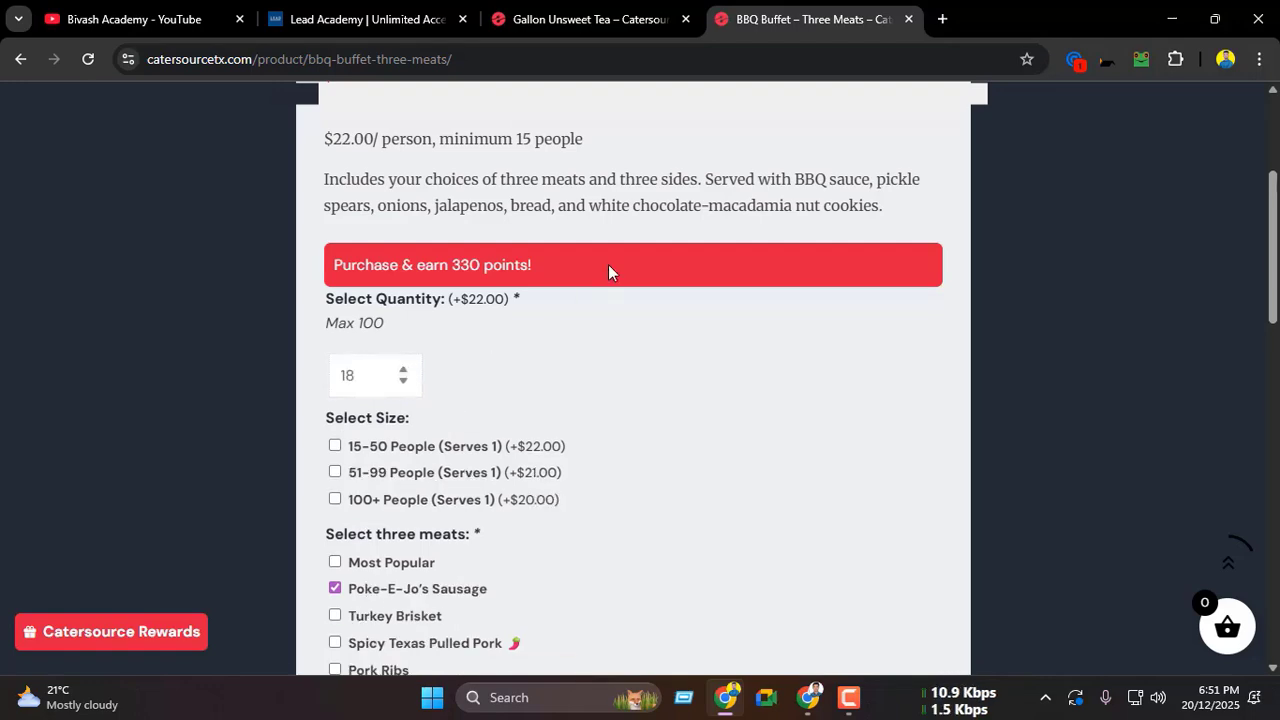
scroll(614, 350, up, 1)
scroll(526, 322, down, 3)
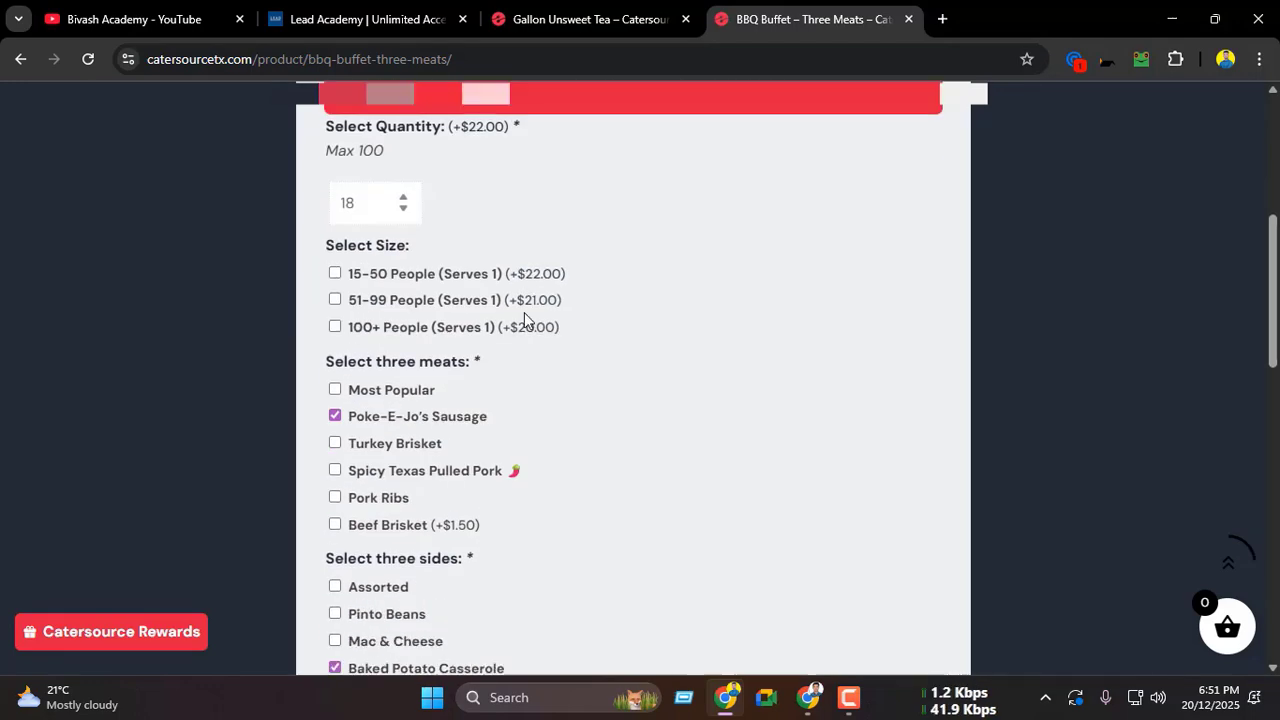
scroll(520, 322, down, 4)
scroll(528, 324, up, 3)
scroll(533, 335, down, 4)
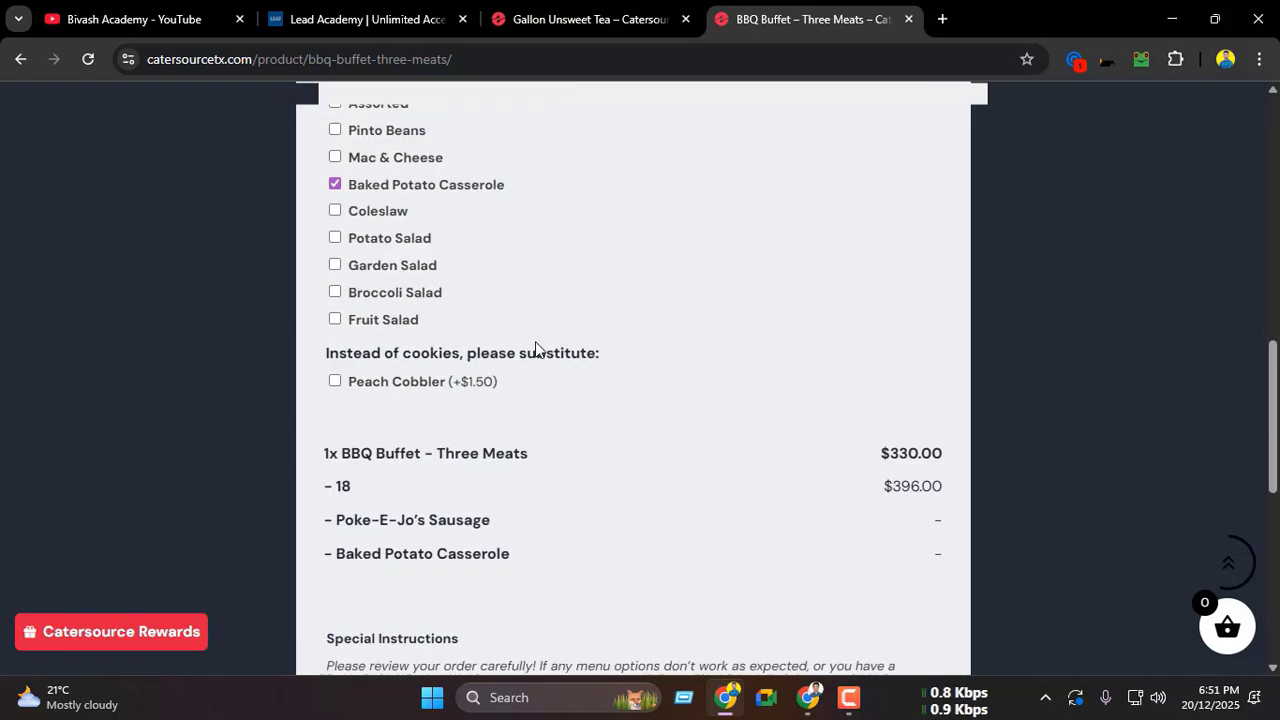
scroll(536, 349, down, 5)
Step: Add the configured BBQ Buffet – Three Meats to the cart and view the cart
click(478, 330)
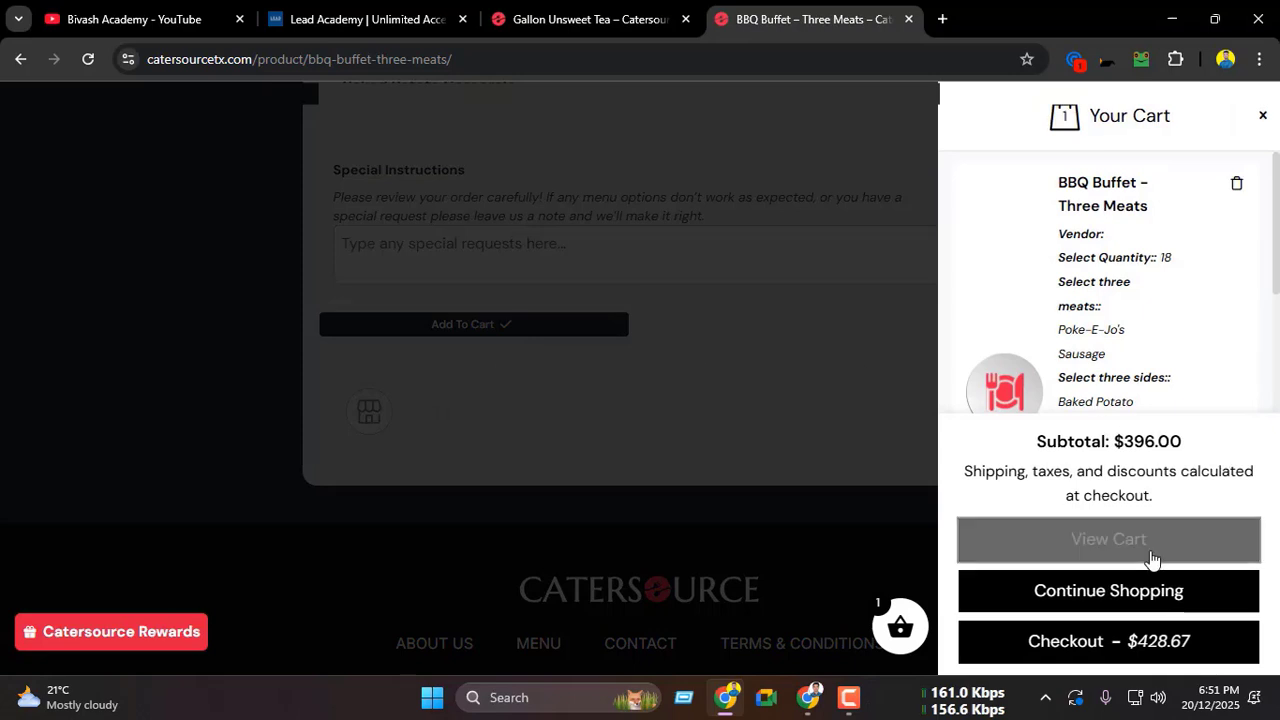
click(1151, 556)
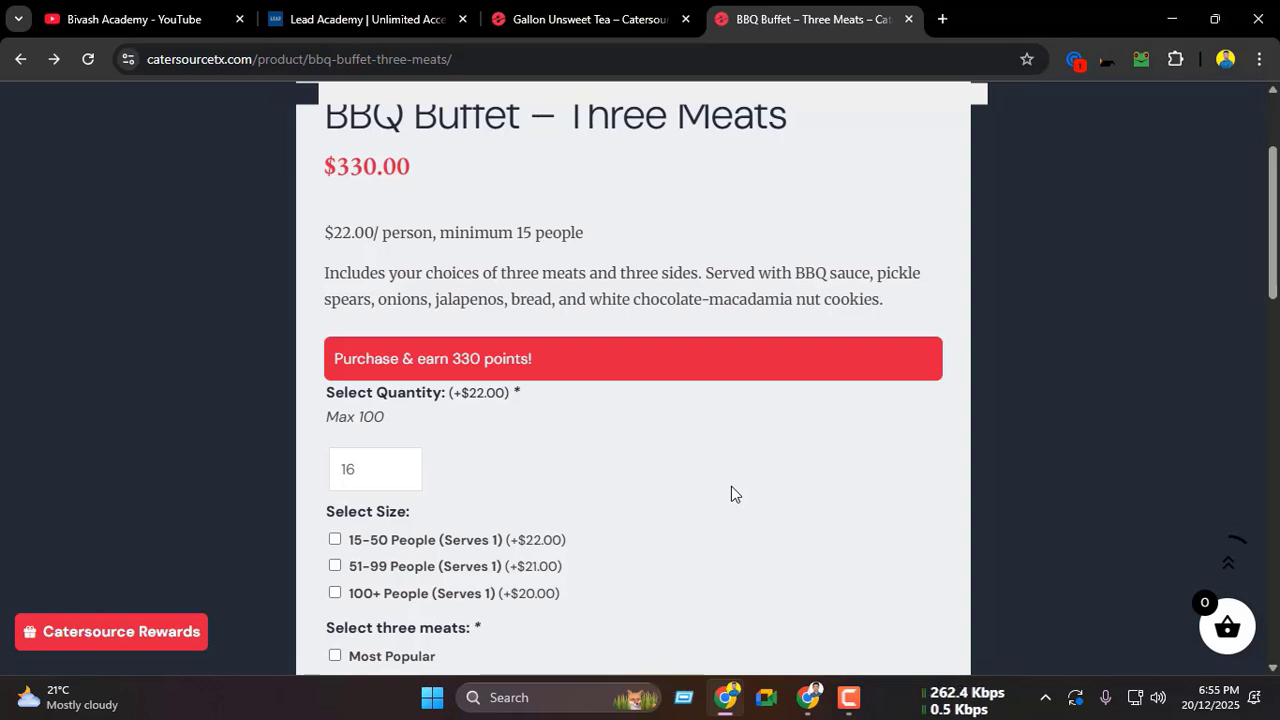
Step: Switch to the open YouTube channel page
click(150, 8)
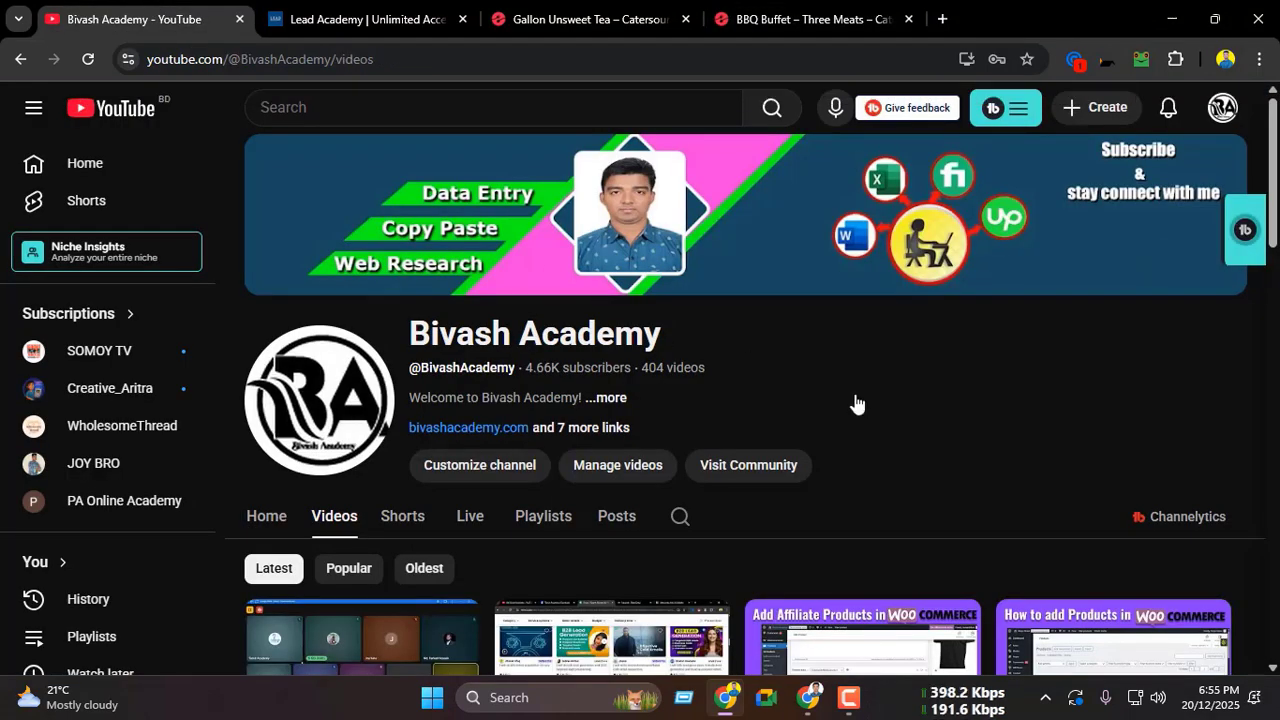